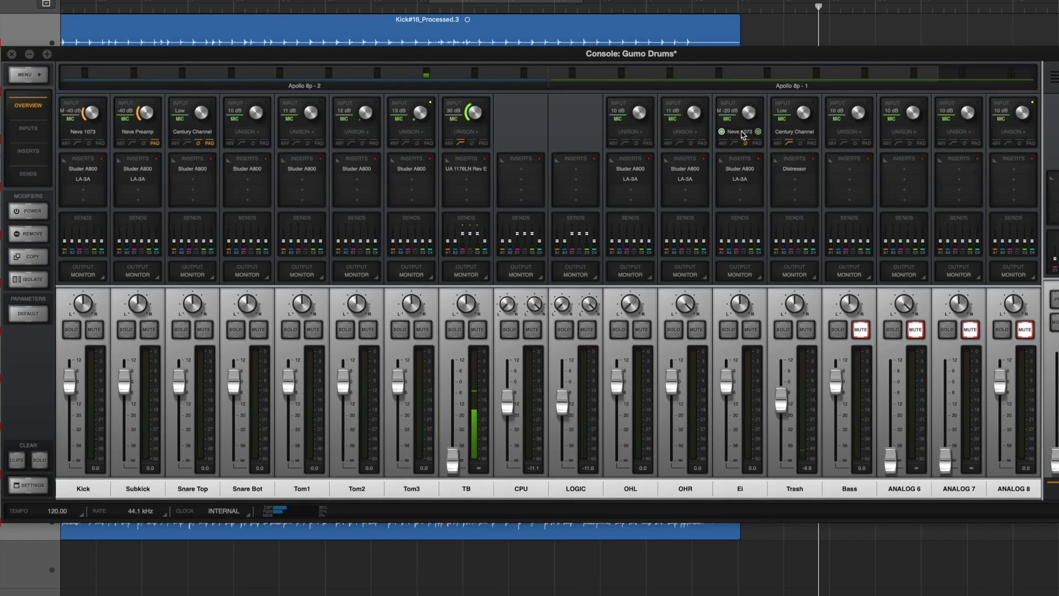
# Step: Examine the Neve 1073 on the Ei channel, and the Century Channel and Distressor on the Trash channel
pyautogui.click(741, 133)
pyautogui.click(481, 254)
pyautogui.click(797, 135)
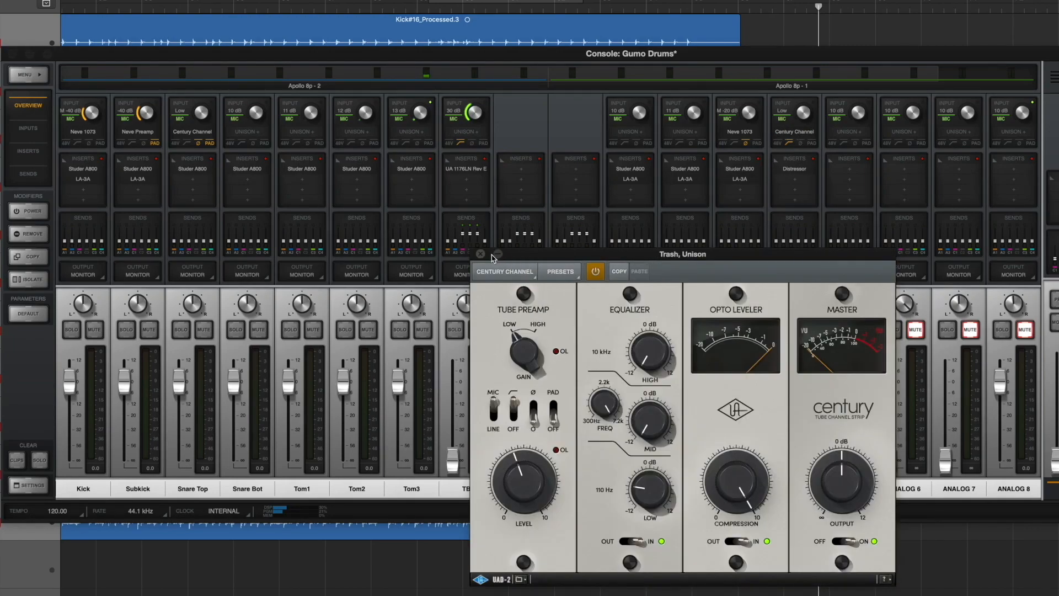
pyautogui.click(481, 254)
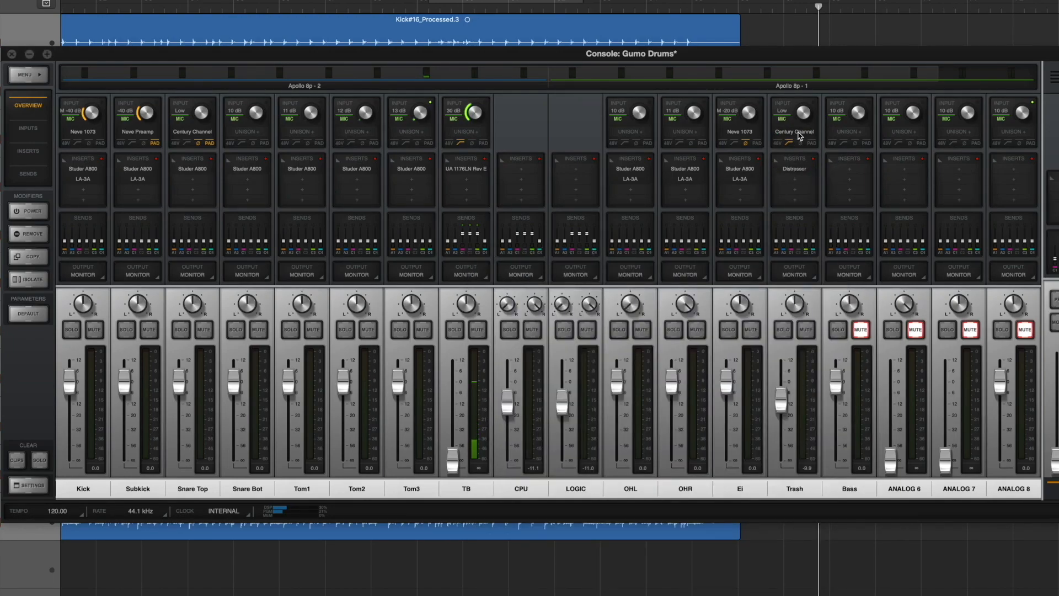
pyautogui.click(799, 134)
pyautogui.click(481, 254)
pyautogui.click(795, 170)
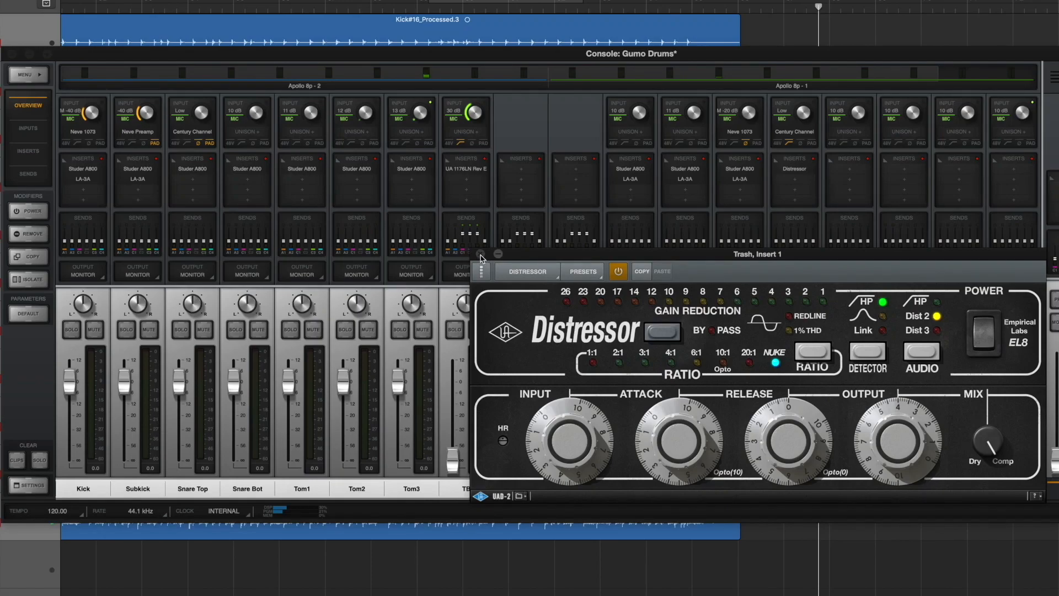
pyautogui.click(481, 255)
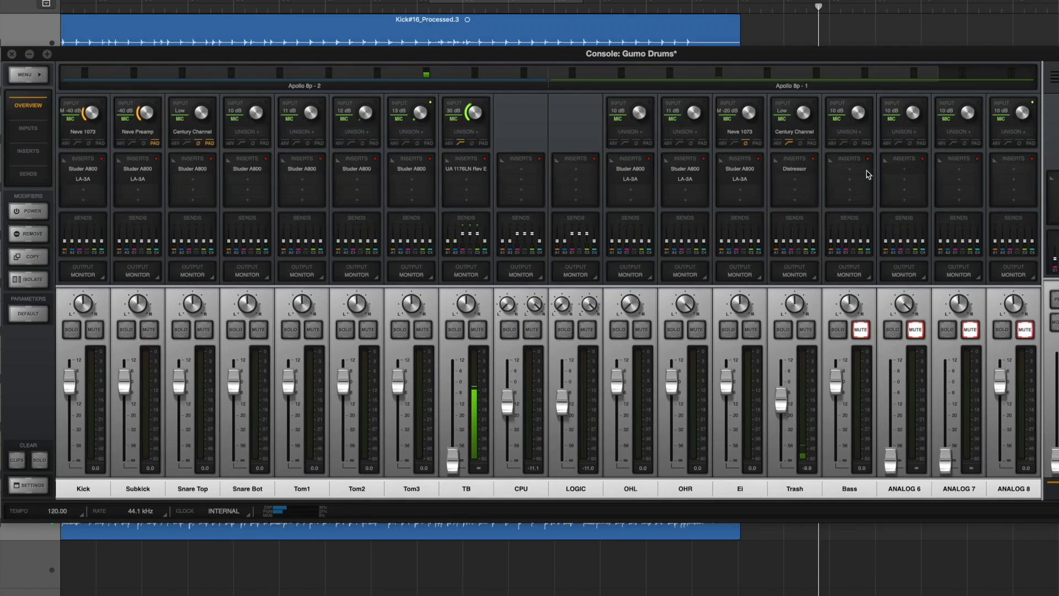
# Step: Examine the Studer A800 and LA-3A inserts on the console's Kick channel
pyautogui.click(95, 172)
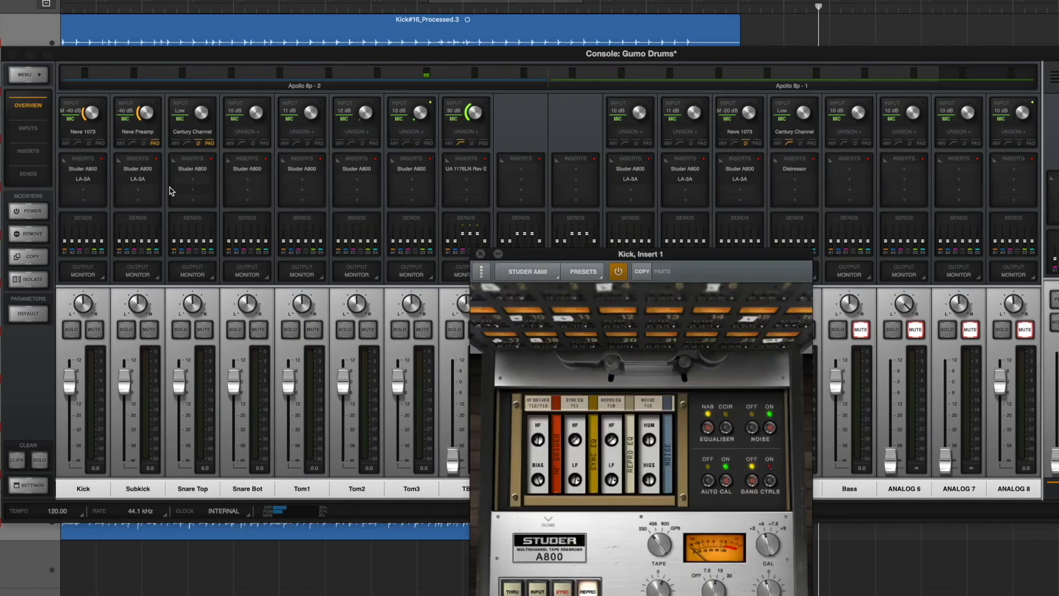
pyautogui.click(481, 254)
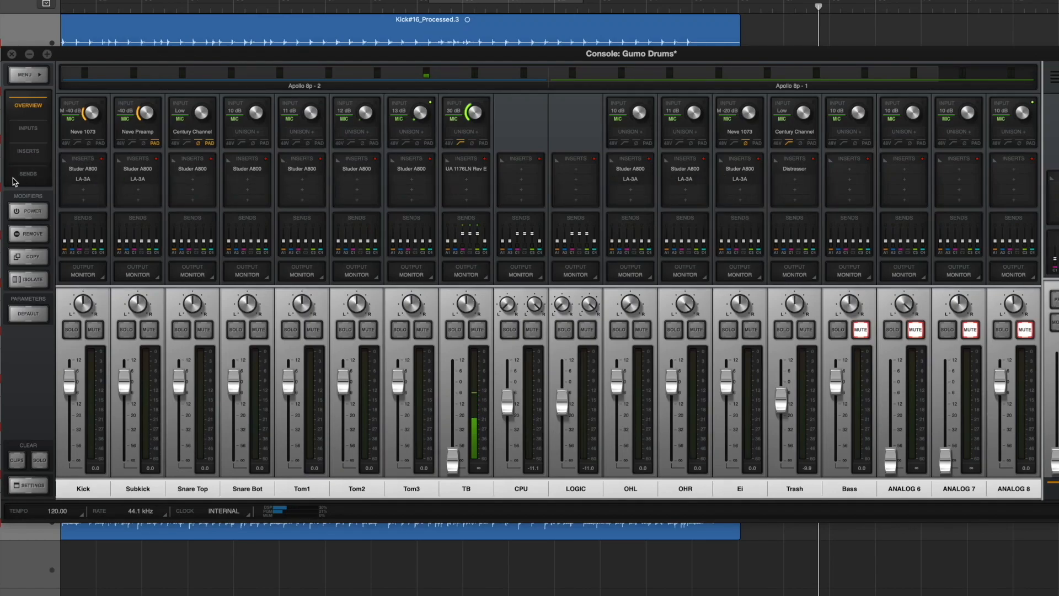
pyautogui.click(83, 178)
pyautogui.click(481, 254)
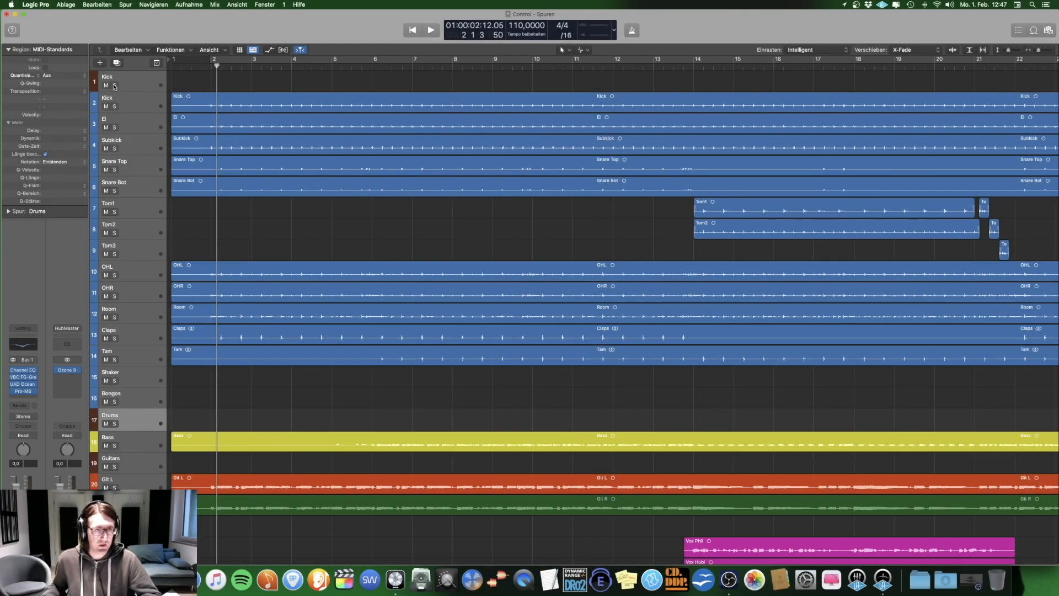
# Step: In Logic Pro, solo and select both Kick tracks, Ei and Subkick, and play a short passage with their effects bypassed
pyautogui.moveTo(115, 86); pyautogui.dragTo(114, 148)
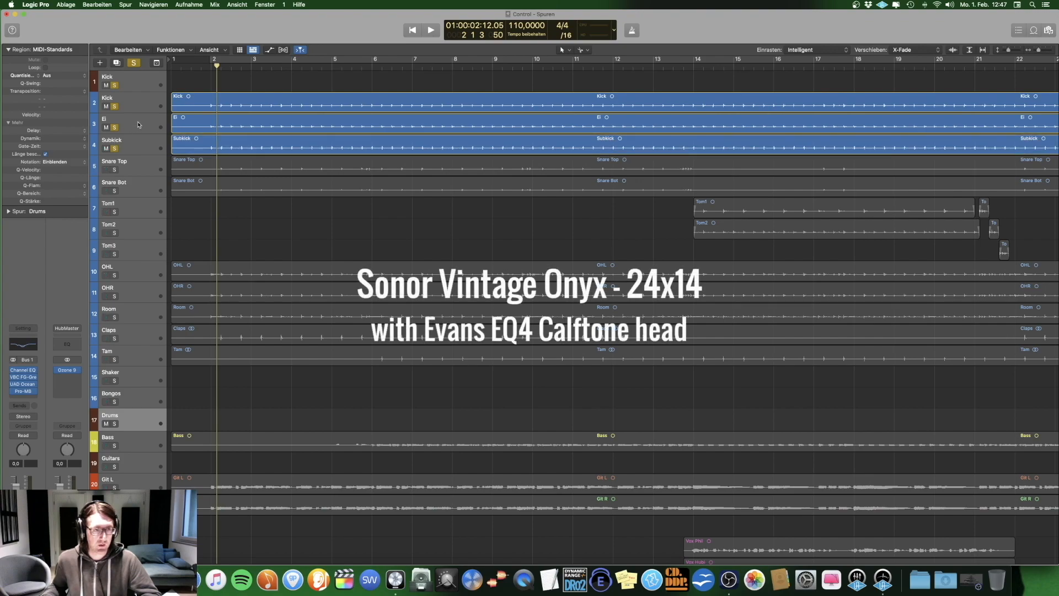
pyautogui.click(137, 78)
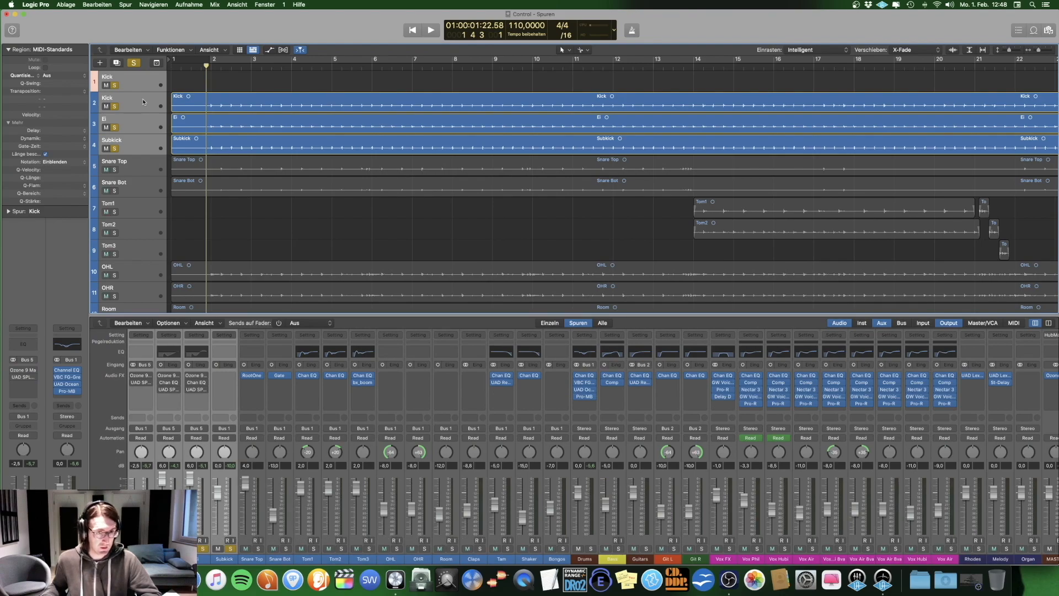
pyautogui.press('space')
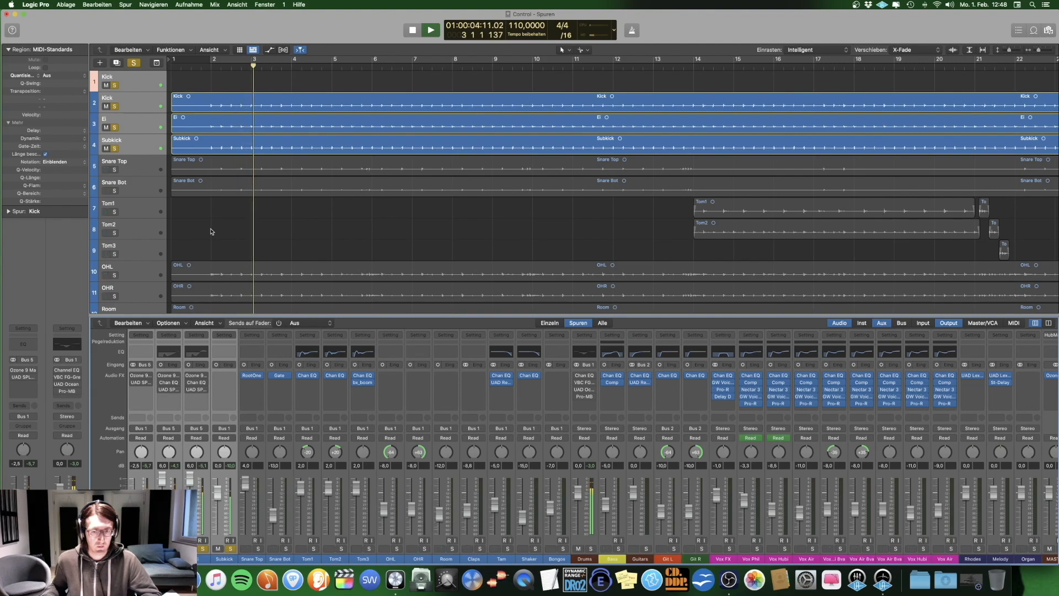
pyautogui.press('space')
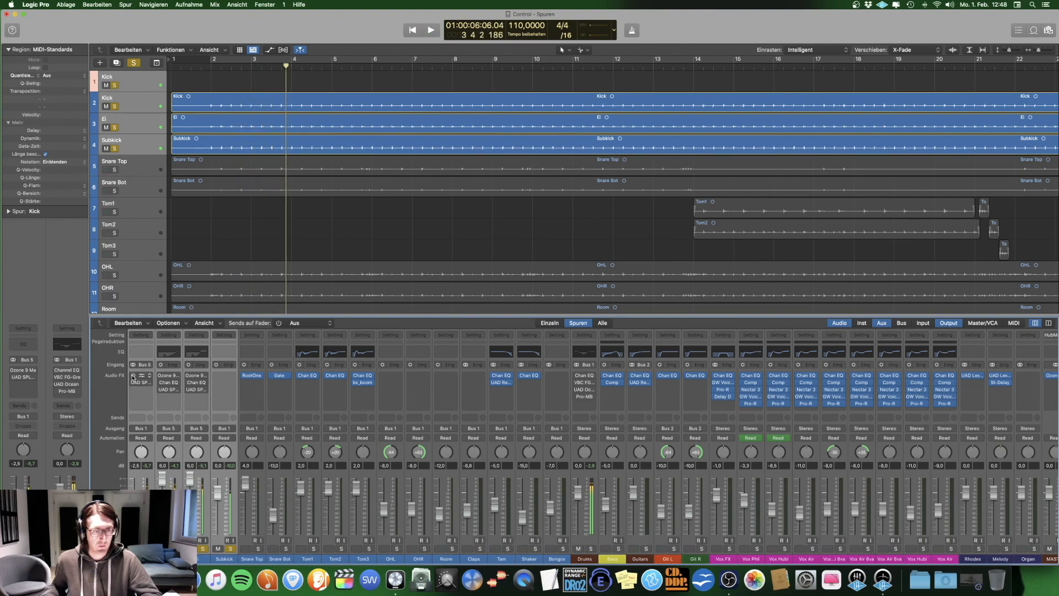
# Step: Switch on all bypassed effects of the Kick and Ei tracks and play a short passage
pyautogui.click(133, 380)
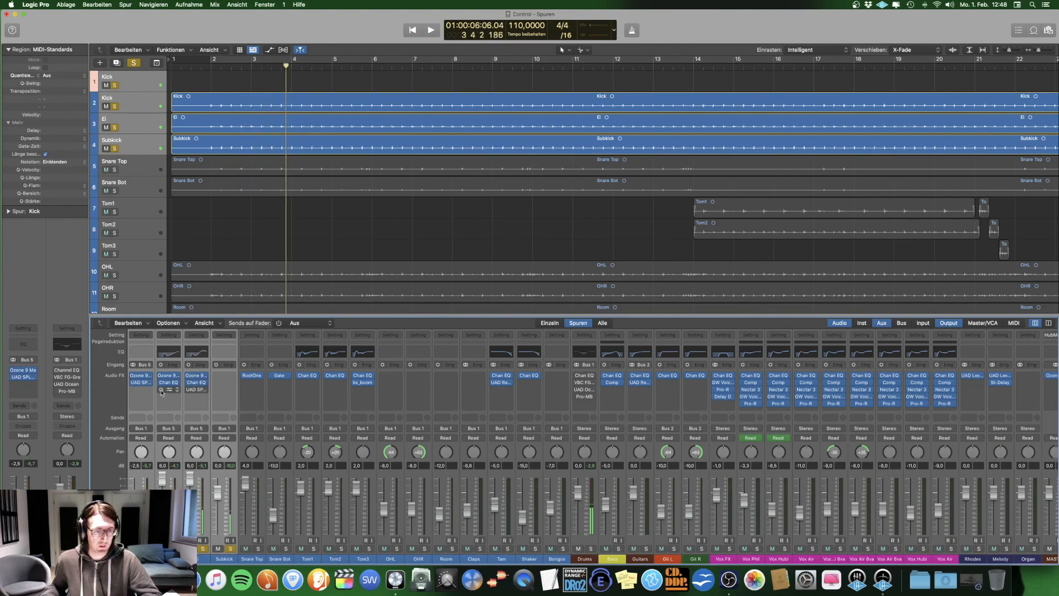
pyautogui.press('space')
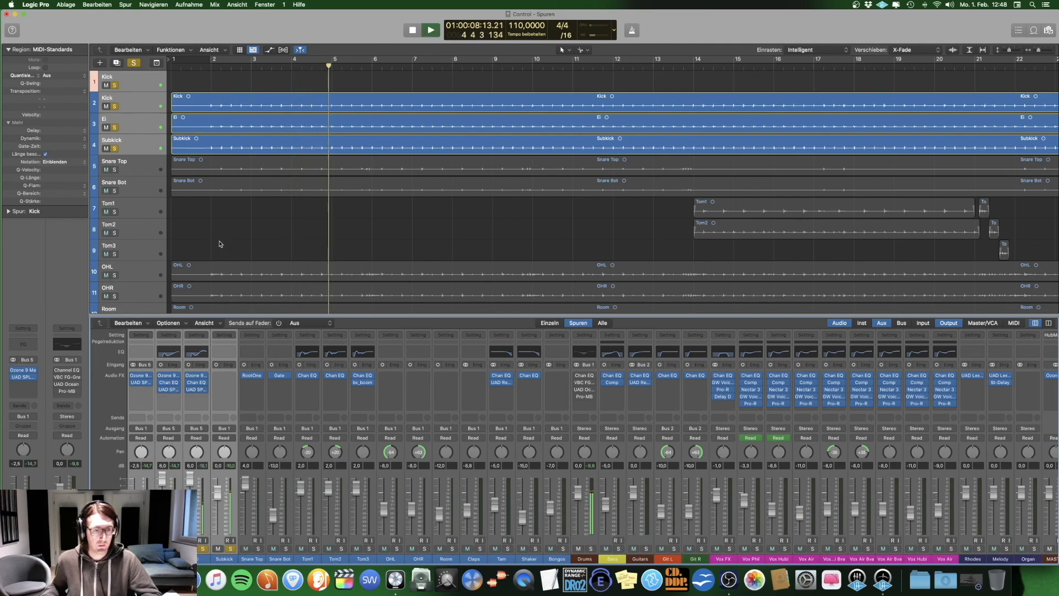
pyautogui.press('space')
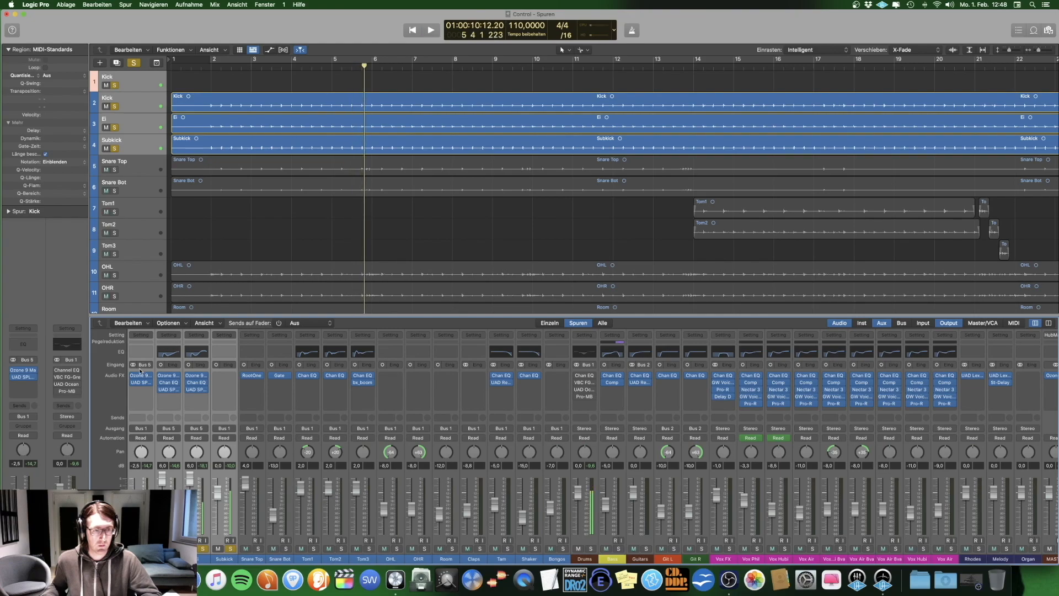
# Step: Compare the soloed kick tracks during playback with their effects bypassed and then re-enabled
pyautogui.click(141, 335)
pyautogui.click(172, 394)
pyautogui.press('space')
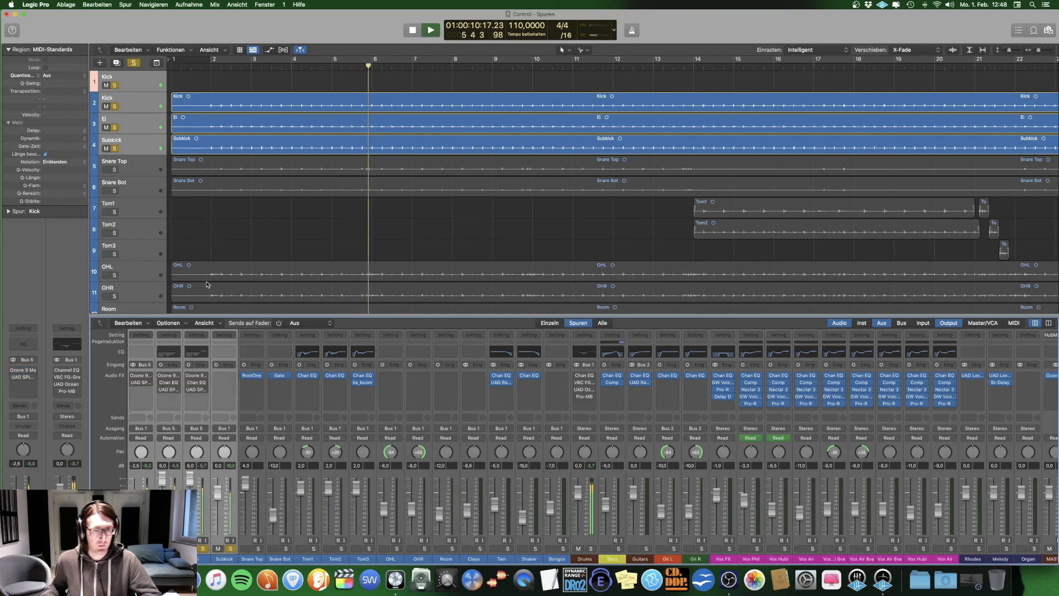
pyautogui.click(142, 336)
pyautogui.click(170, 394)
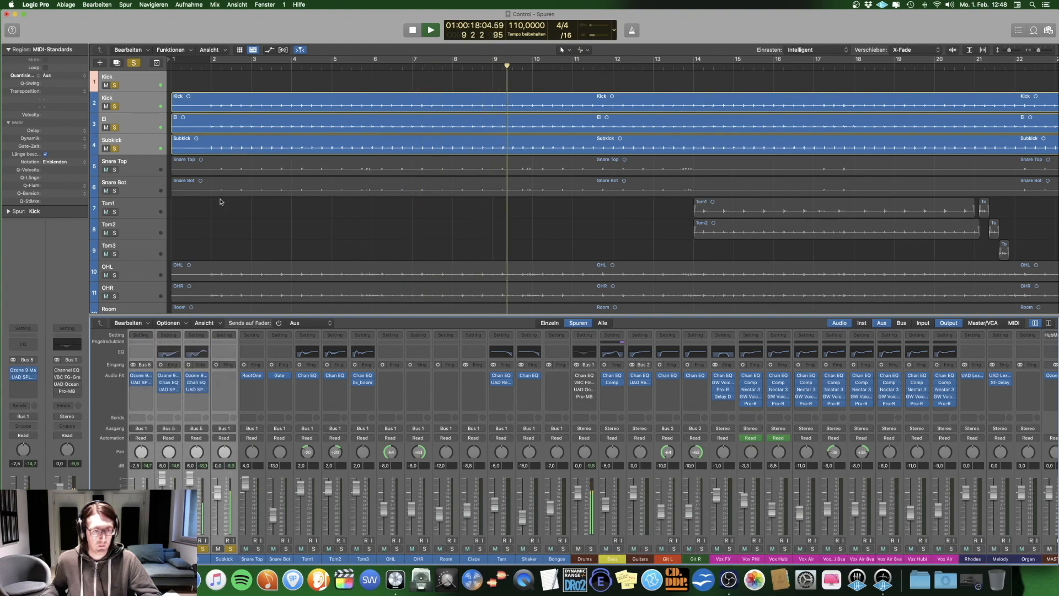
pyautogui.press('space')
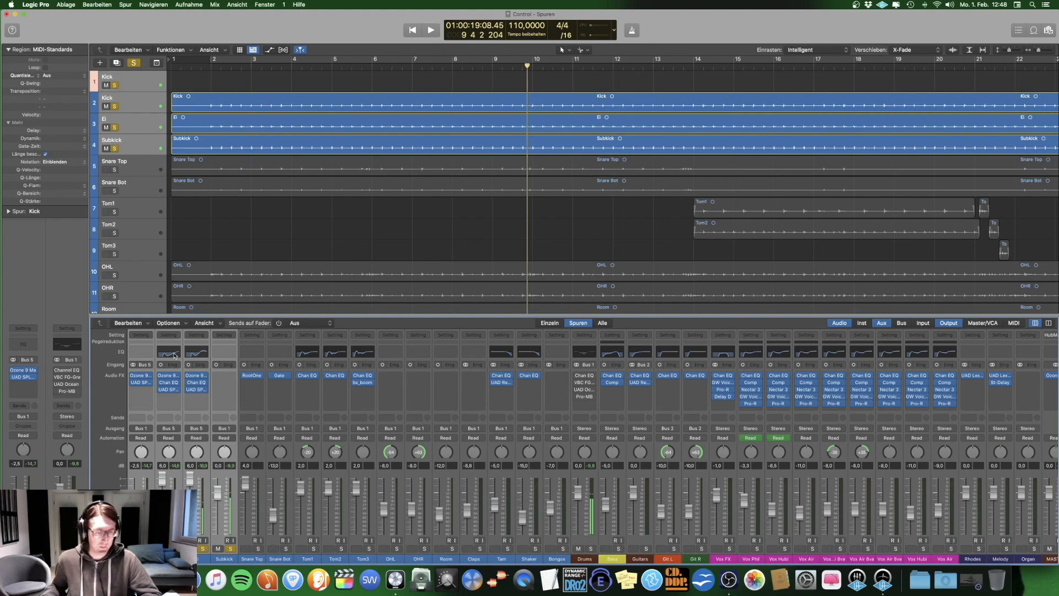
# Step: Turn off solo on the Subkick track
pyautogui.click(223, 211)
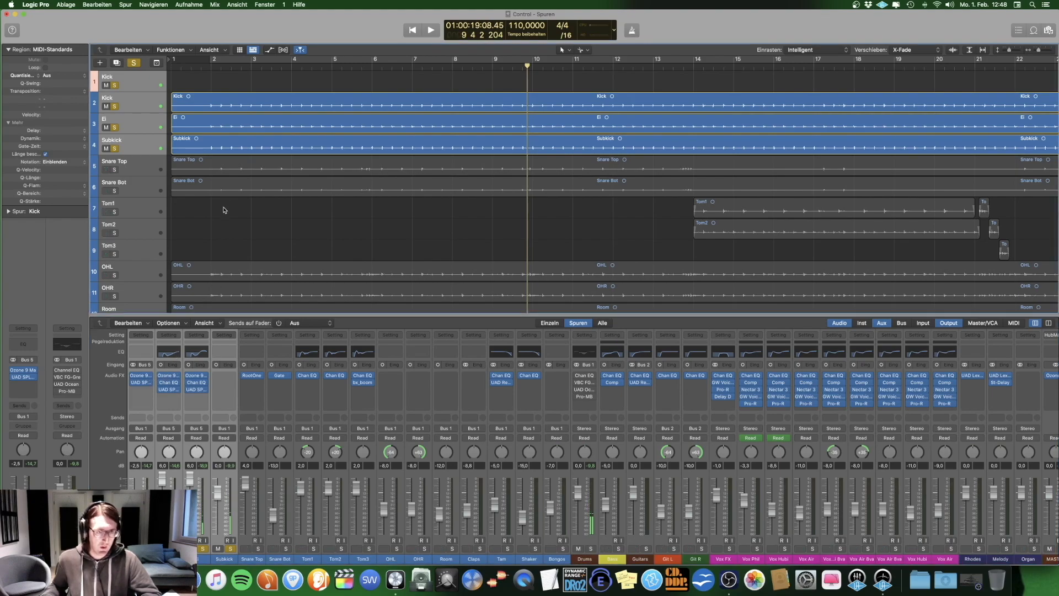
pyautogui.click(137, 146)
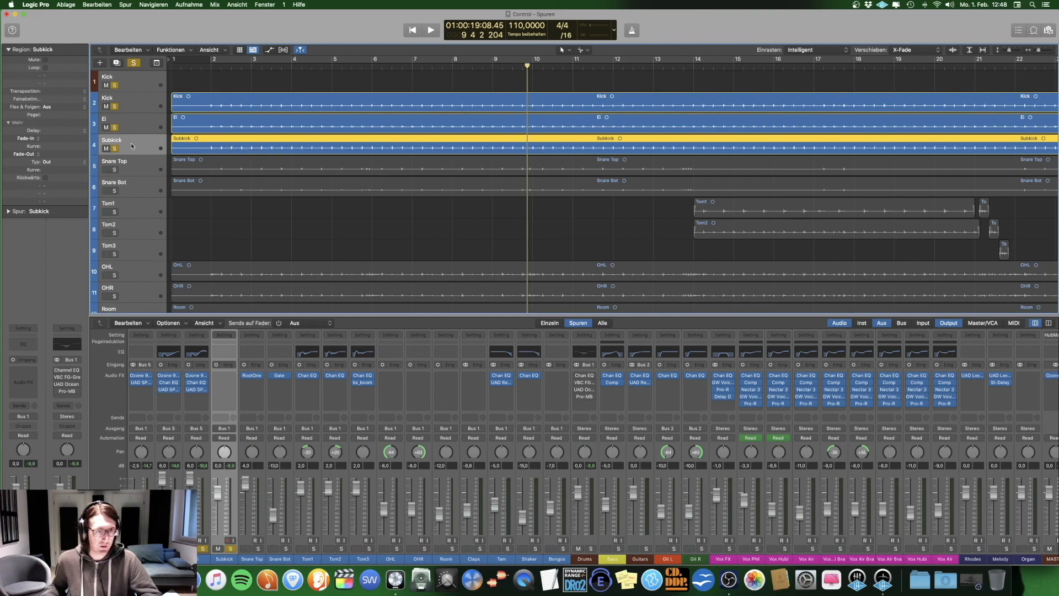
pyautogui.click(114, 149)
# Step: Rename the Ei track to Egg
pyautogui.click(136, 123)
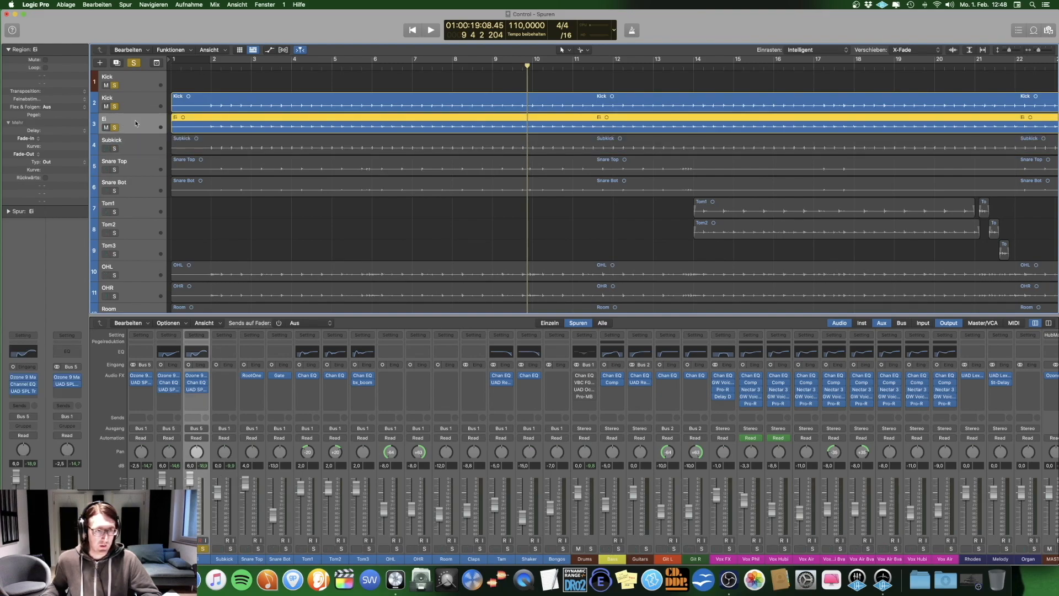
pyautogui.doubleClick(118, 120)
pyautogui.write('Egg')
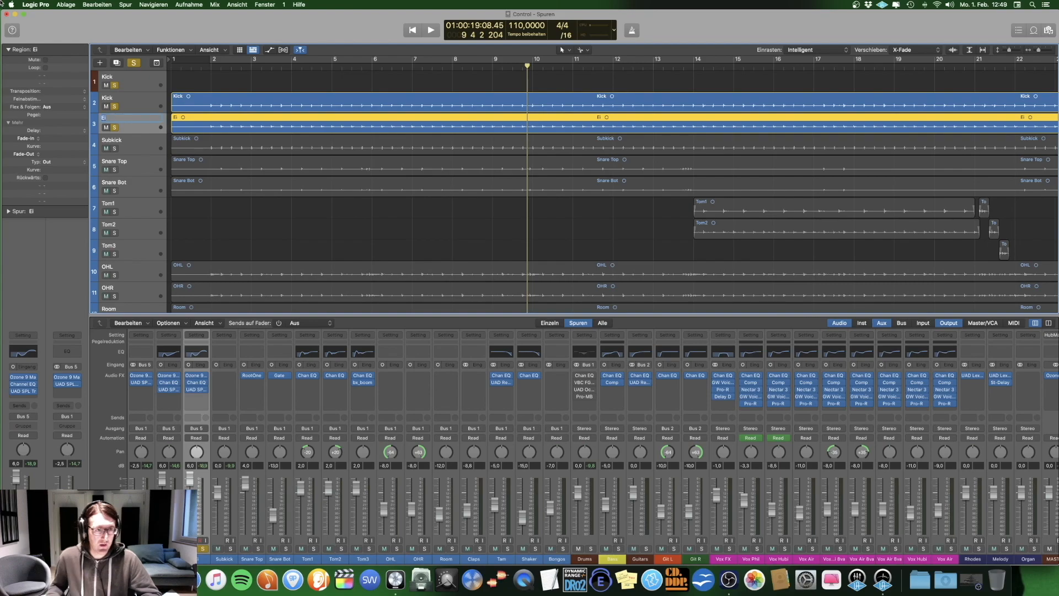
pyautogui.press('Return')
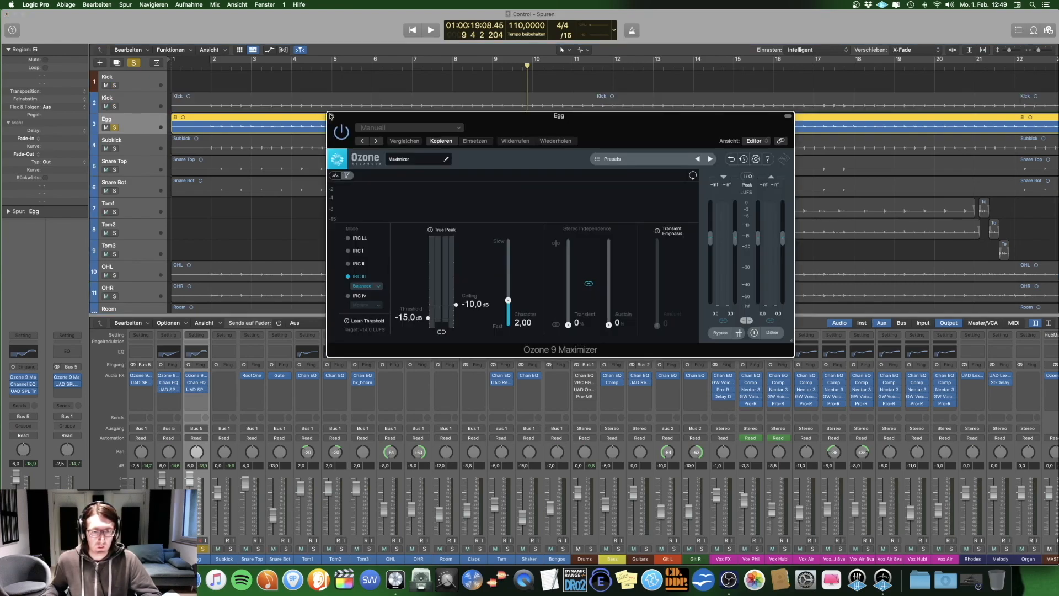
# Step: Play the soloed Egg track with its Ozone 9 Maximizer open, and view the Kick track's SPL Transient Designer
pyautogui.press('space')
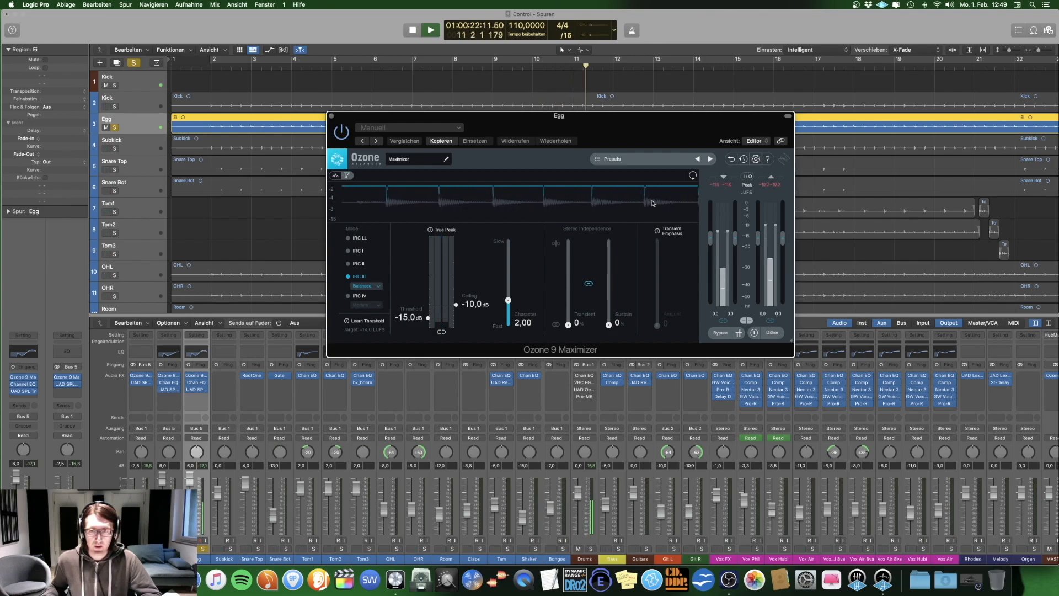
pyautogui.press('space')
pyautogui.click(332, 116)
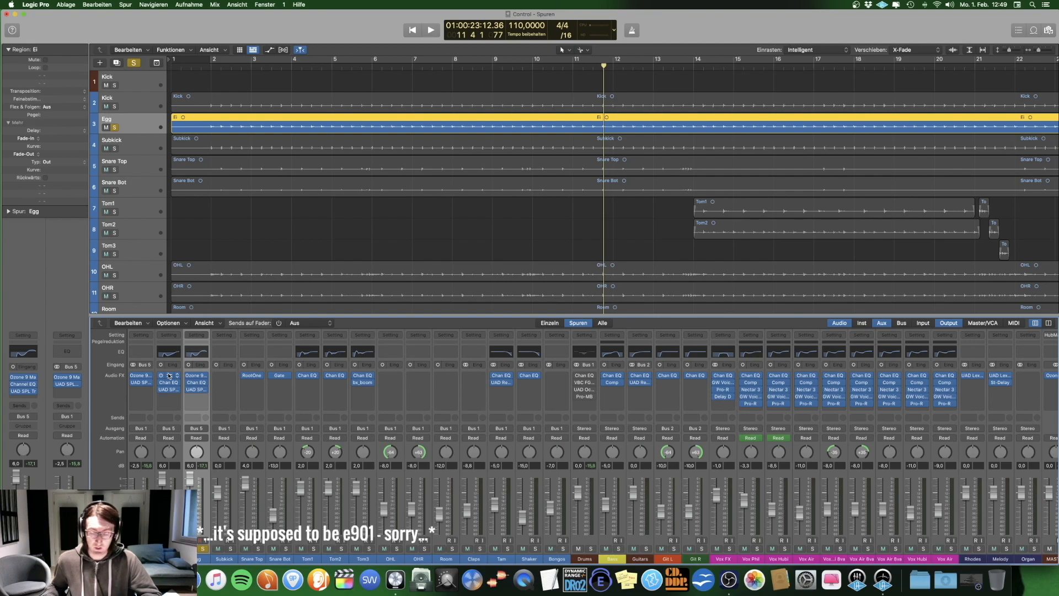
pyautogui.click(169, 389)
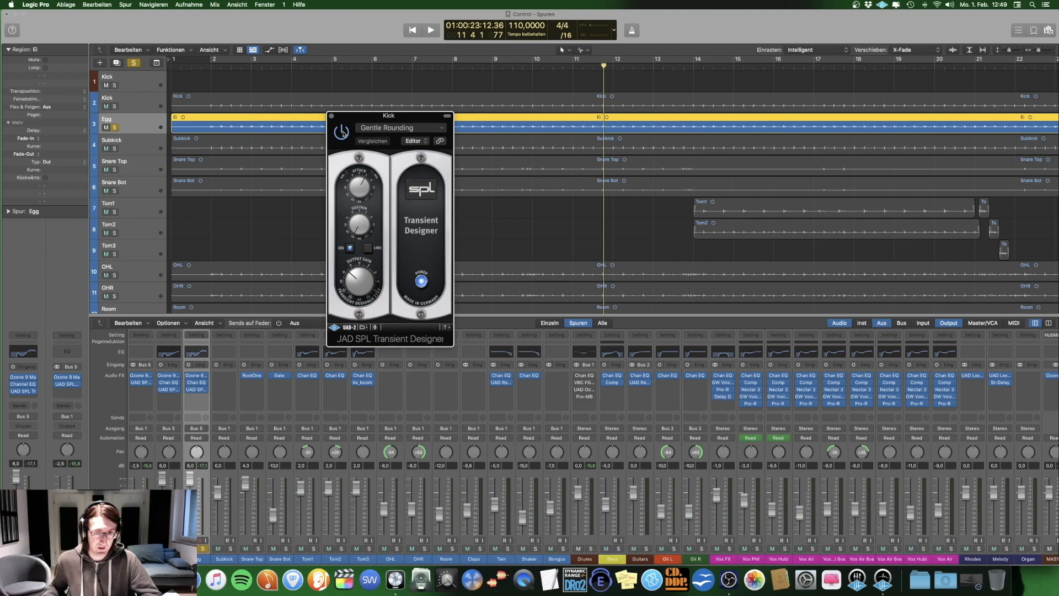
pyautogui.click(331, 116)
# Step: Solo the Kick track together with Egg and play both
pyautogui.click(176, 549)
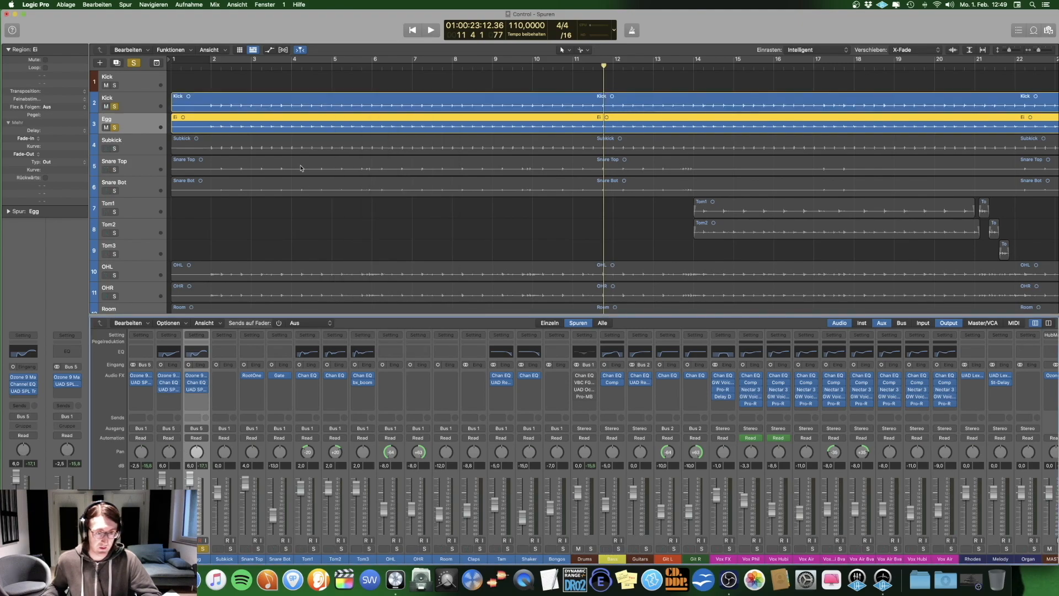
pyautogui.click(281, 68)
pyautogui.press('space')
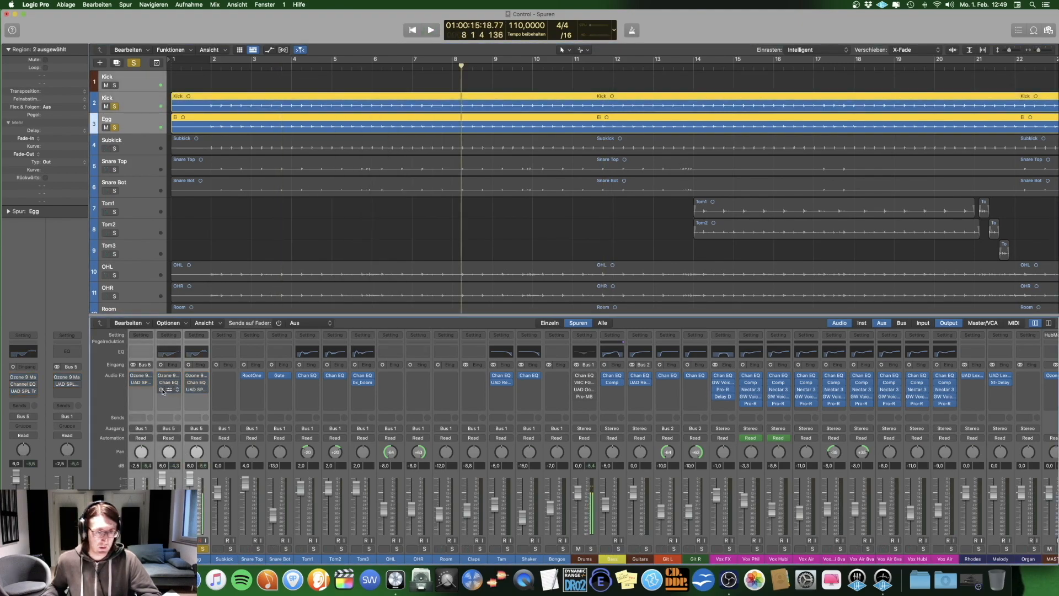
# Step: Re-enable the SPL Transient Designer on the Kick and Egg tracks and examine the Kick's settings
pyautogui.click(162, 390)
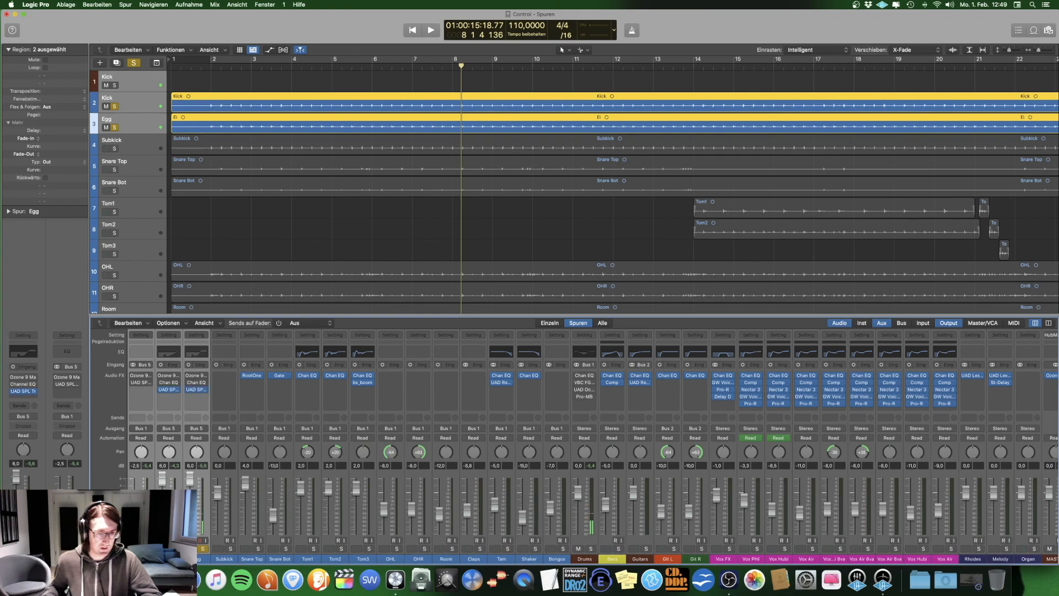
pyautogui.click(169, 390)
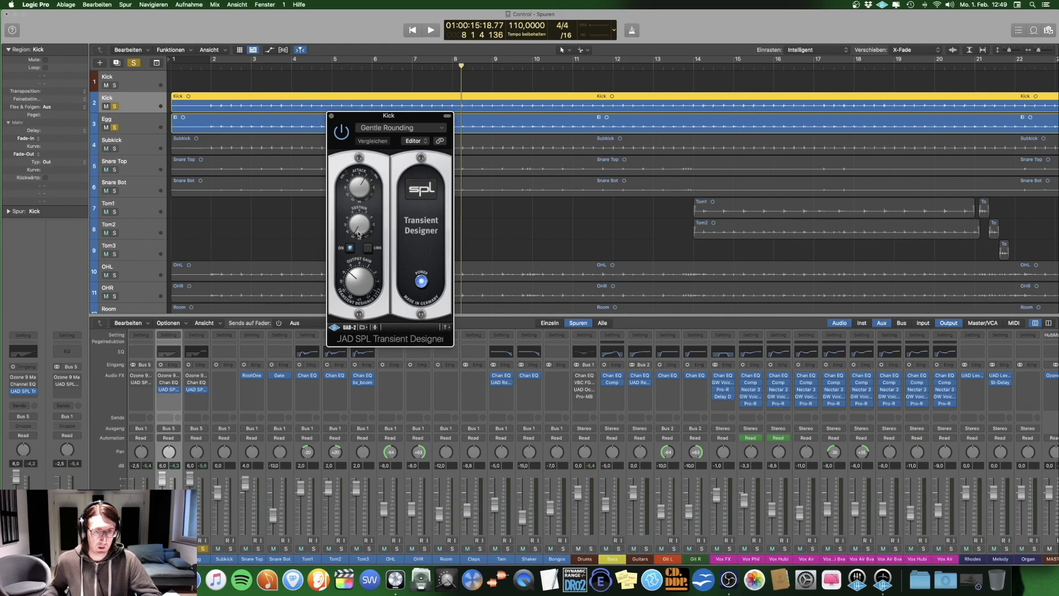
pyautogui.click(332, 117)
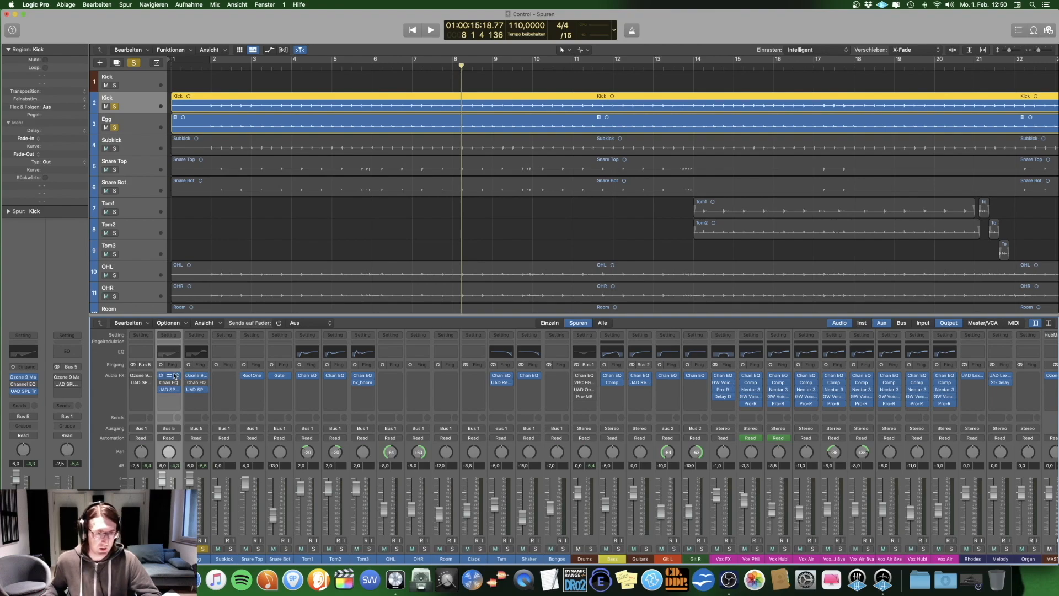
# Step: Re-enable the Ozone 9 Maximizers and the Kick stack's SPL TwinTube, and examine the TwinTube settings
pyautogui.click(134, 376)
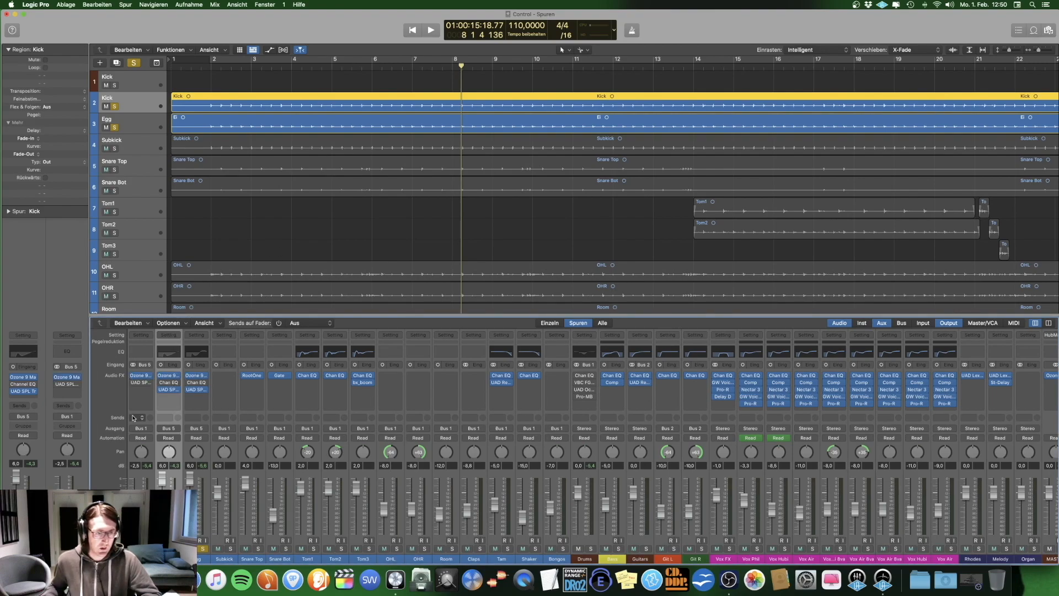
pyautogui.click(135, 383)
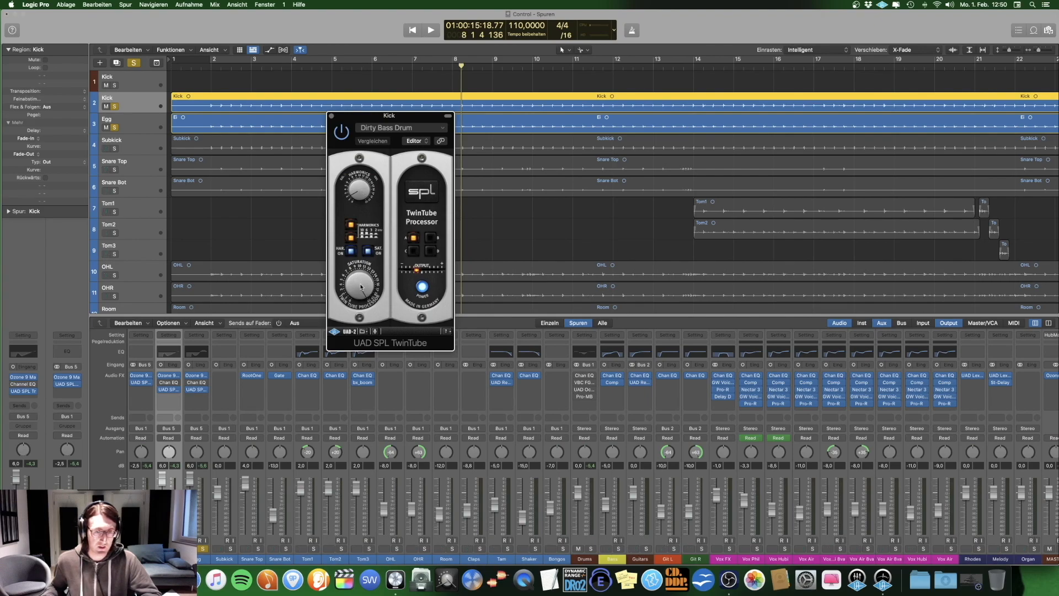
pyautogui.click(331, 117)
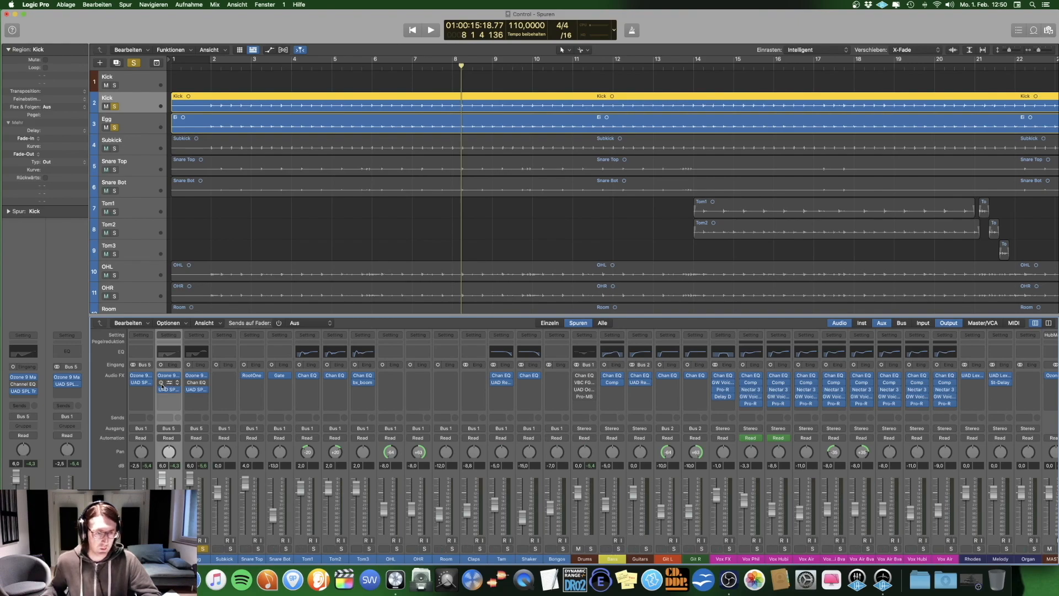
# Step: Open the Kick track's Channel EQ and examine its filter and band settings
pyautogui.click(162, 383)
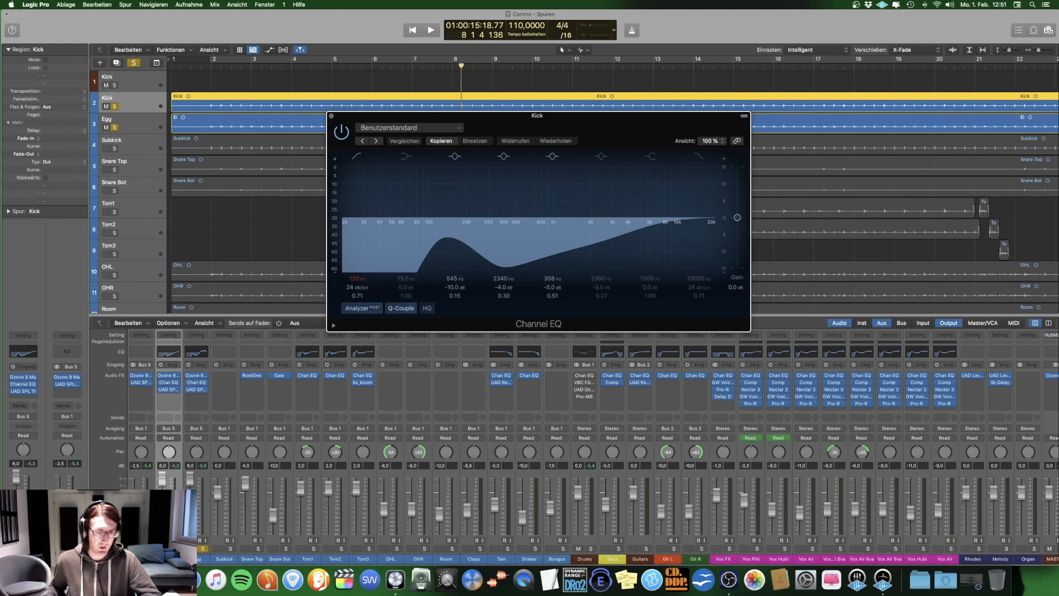
pyautogui.click(197, 560)
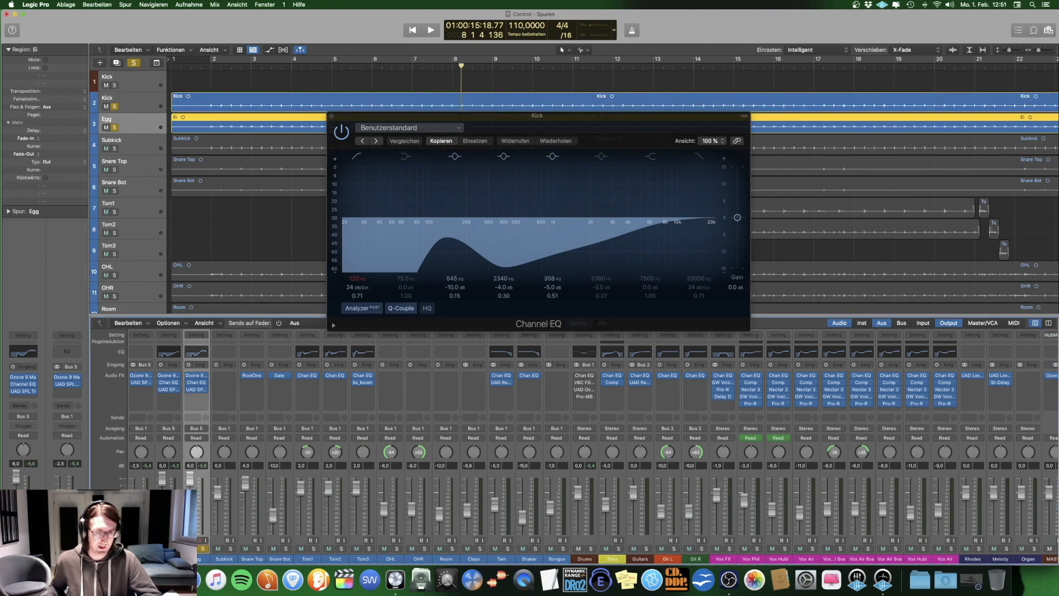
pyautogui.click(169, 559)
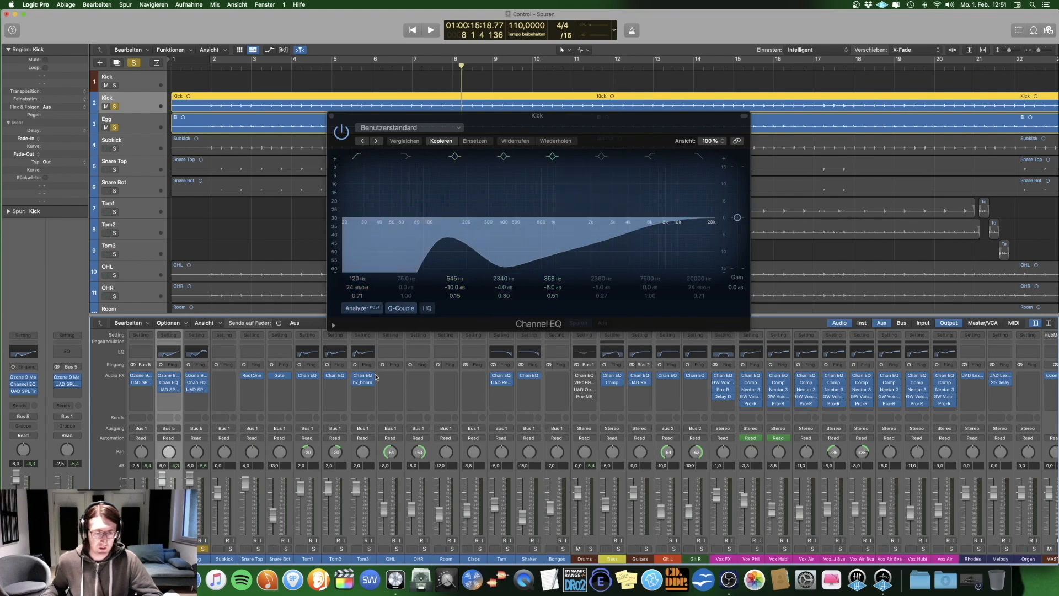
# Step: Examine the Egg track's Channel EQ settings, and close both EQ windows
pyautogui.click(201, 562)
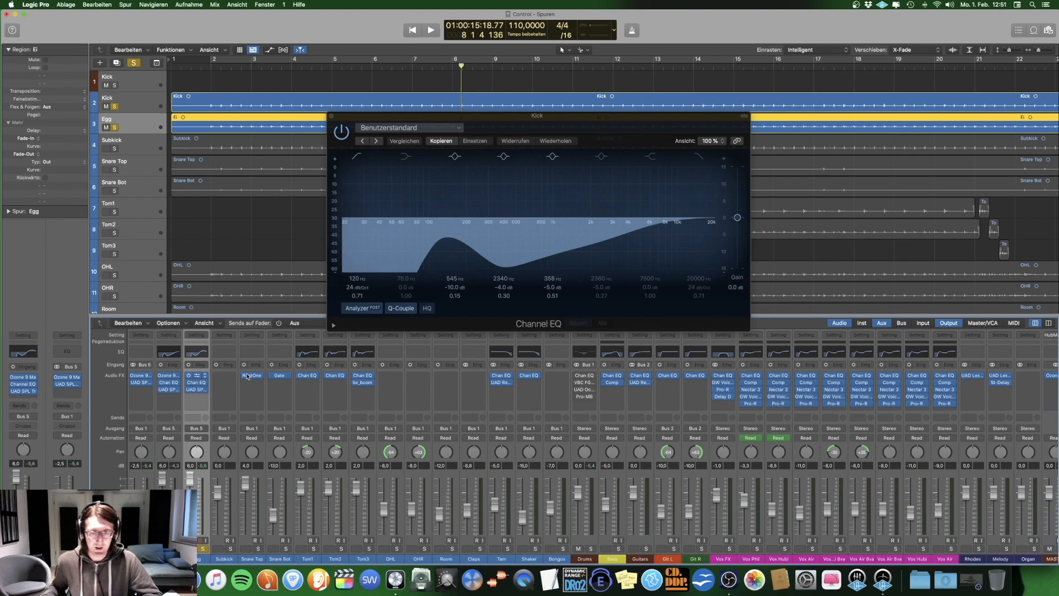
pyautogui.click(197, 375)
pyautogui.click(331, 116)
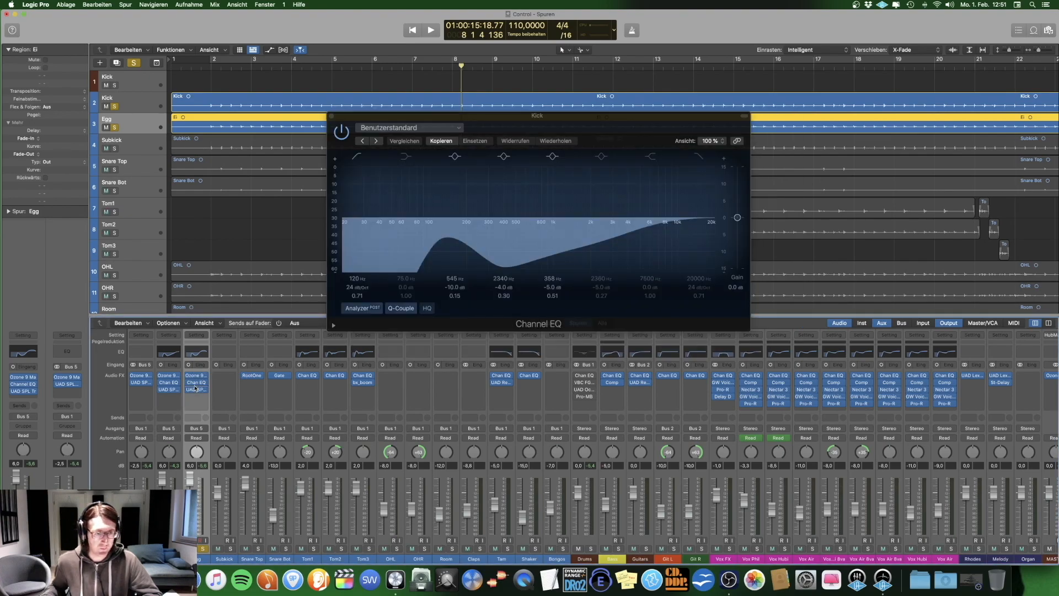
pyautogui.click(197, 383)
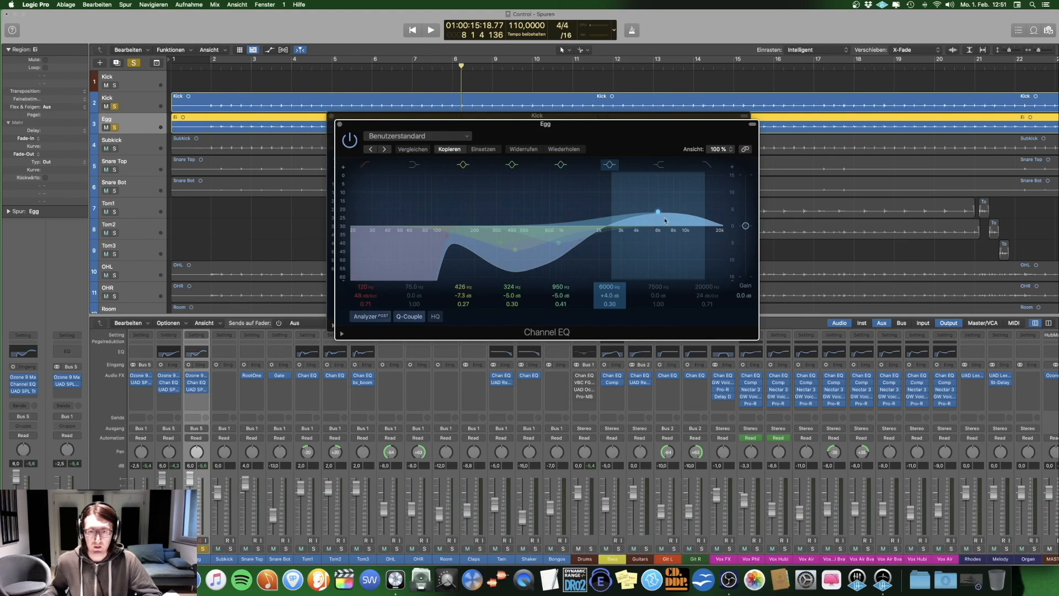
pyautogui.click(340, 126)
pyautogui.click(332, 116)
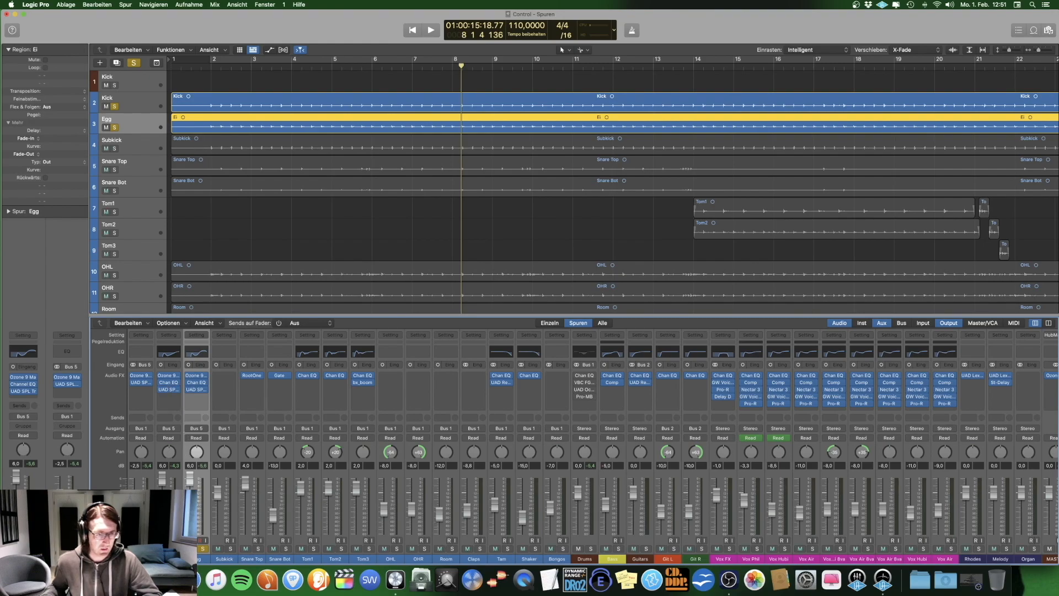
# Step: Play the kick stack with Subkick soloed from about bar 2, comparing all effect plug-ins bypassed and re-enabled
pyautogui.click(231, 64)
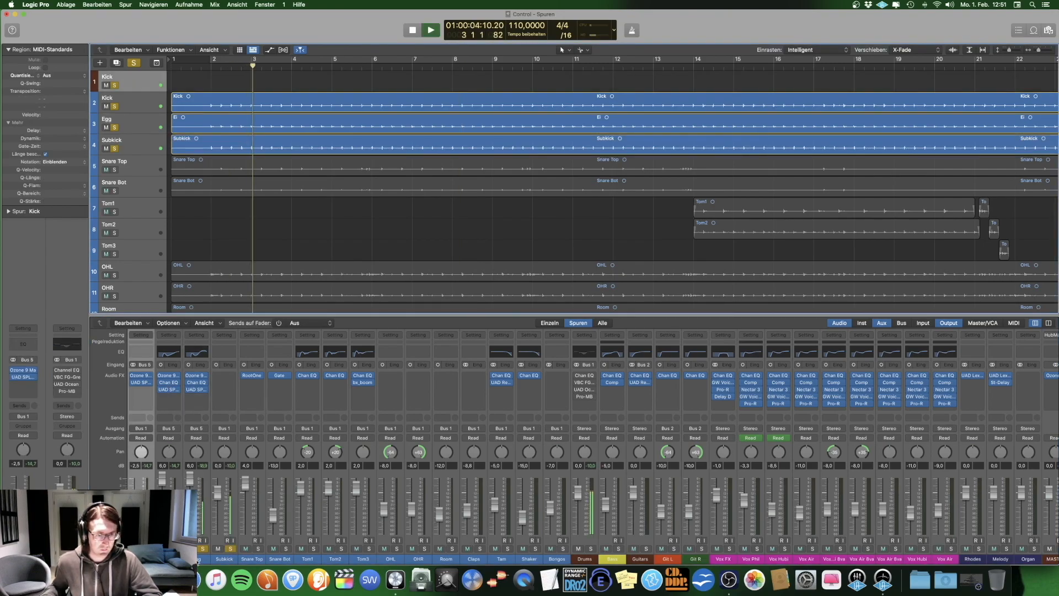
pyautogui.keyDown('shift'); pyautogui.click(224, 559); pyautogui.keyUp('shift')
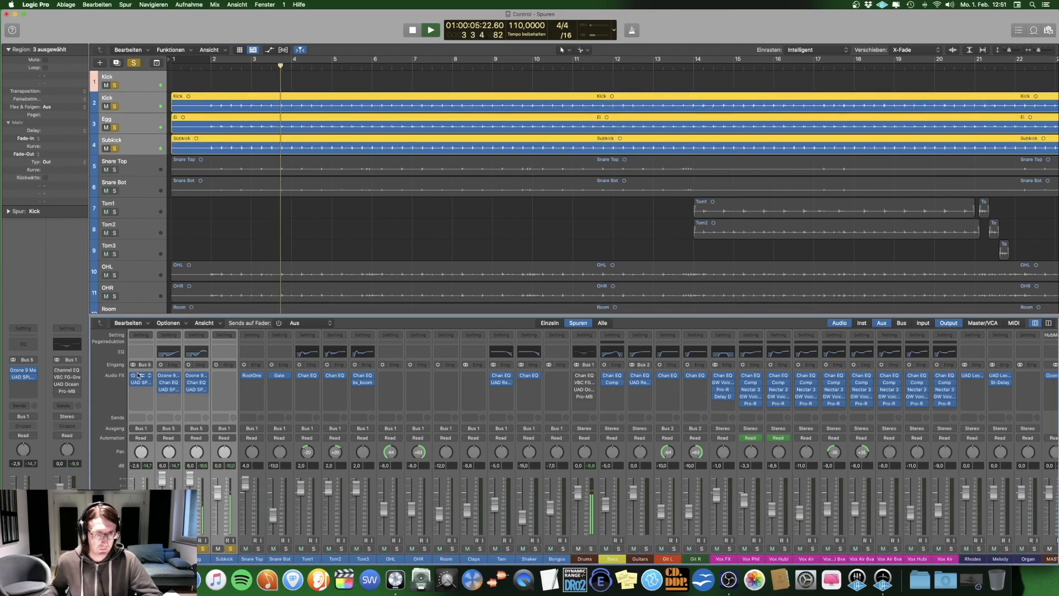
pyautogui.click(145, 335)
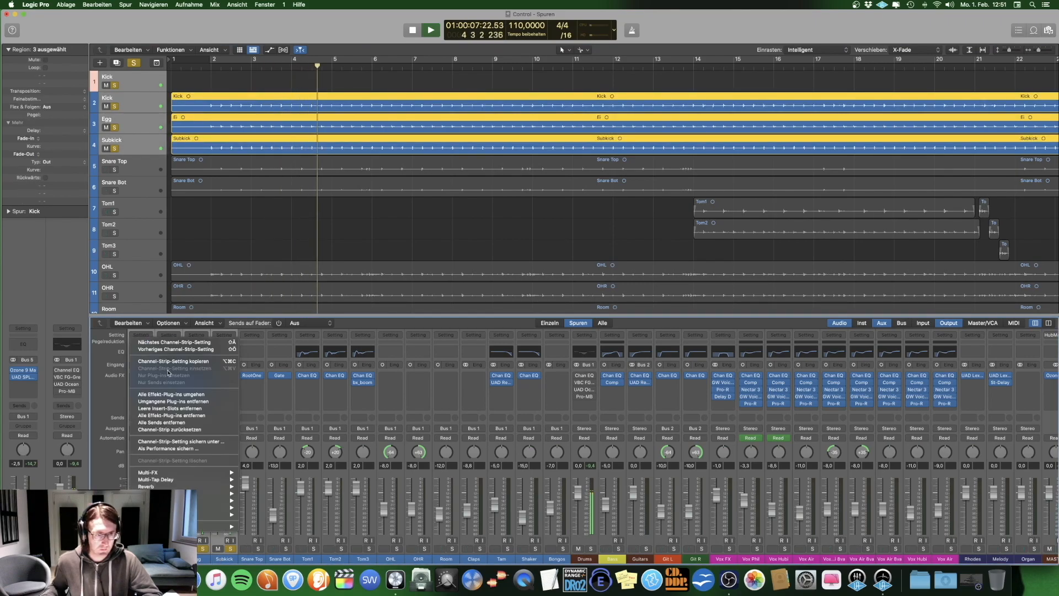
pyautogui.click(171, 396)
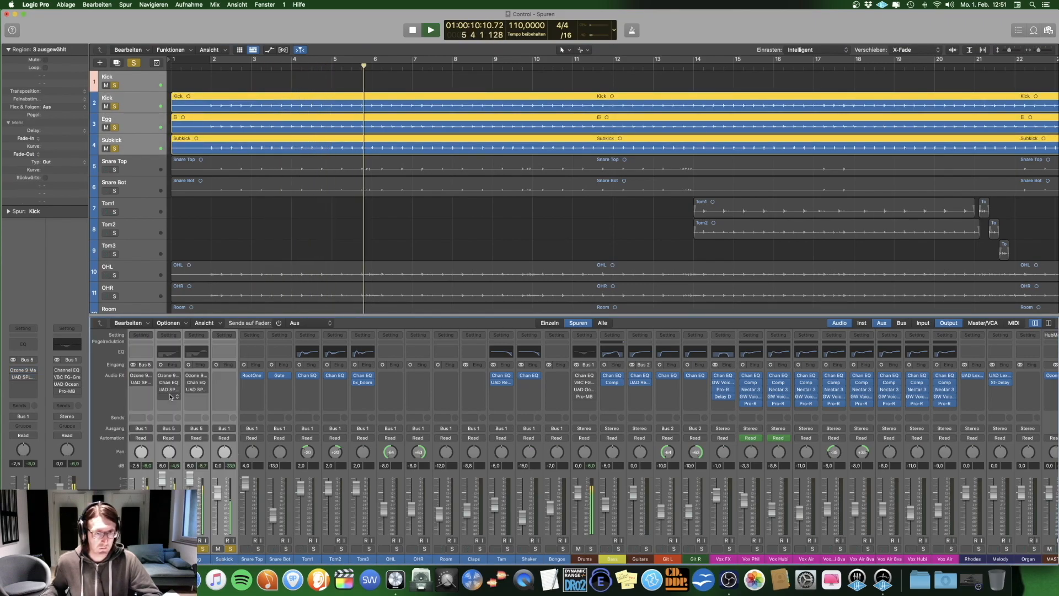
pyautogui.click(132, 376)
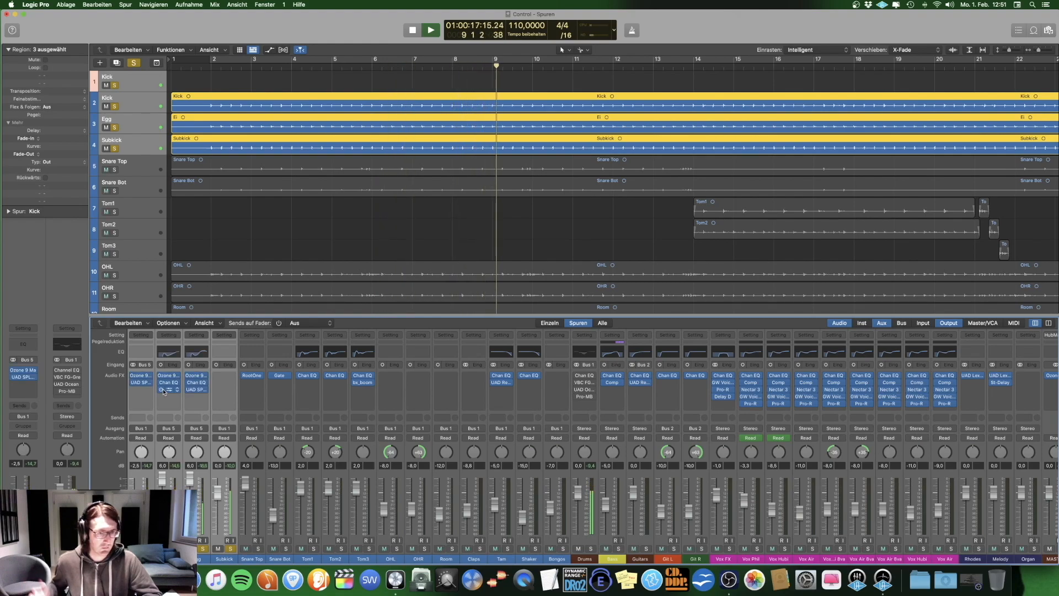
pyautogui.press('space')
# Step: Unsolo the kick tracks and play Snare Top and Snare Bot soloed together
pyautogui.click(303, 255)
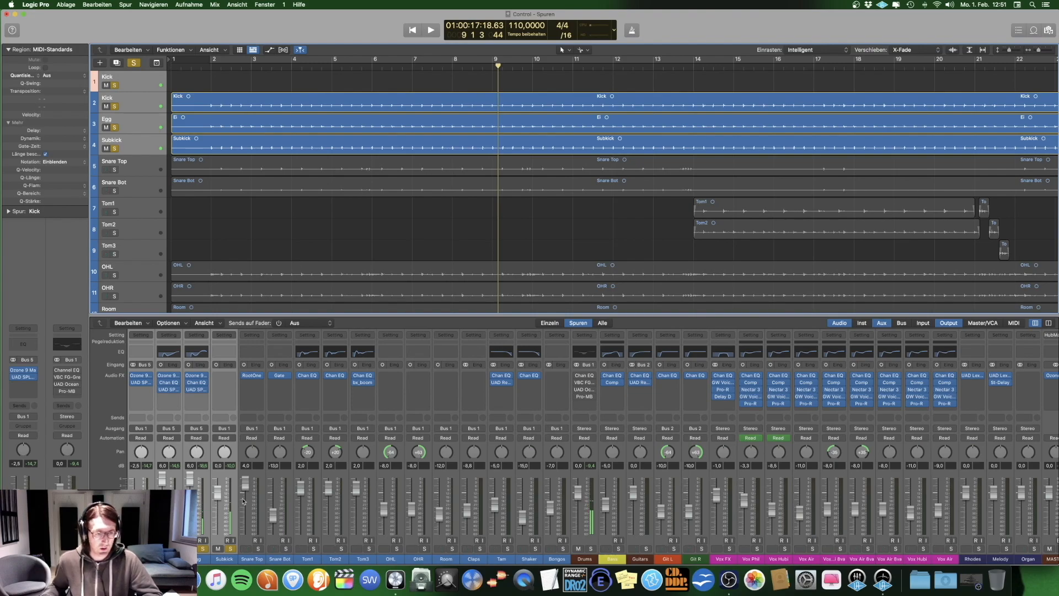
pyautogui.press('x')
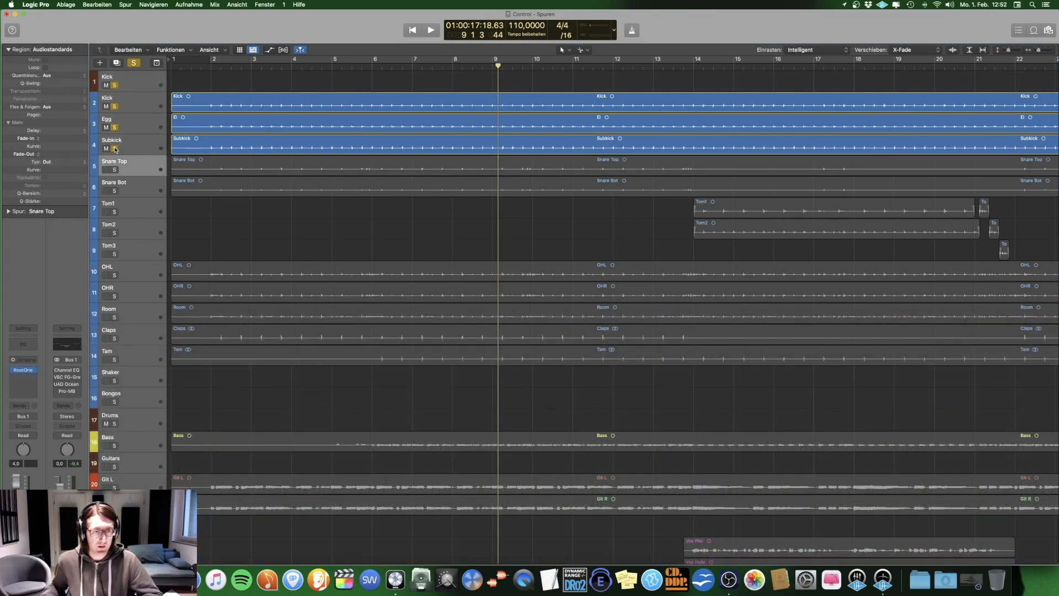
pyautogui.moveTo(114, 149); pyautogui.dragTo(114, 86)
pyautogui.press('space')
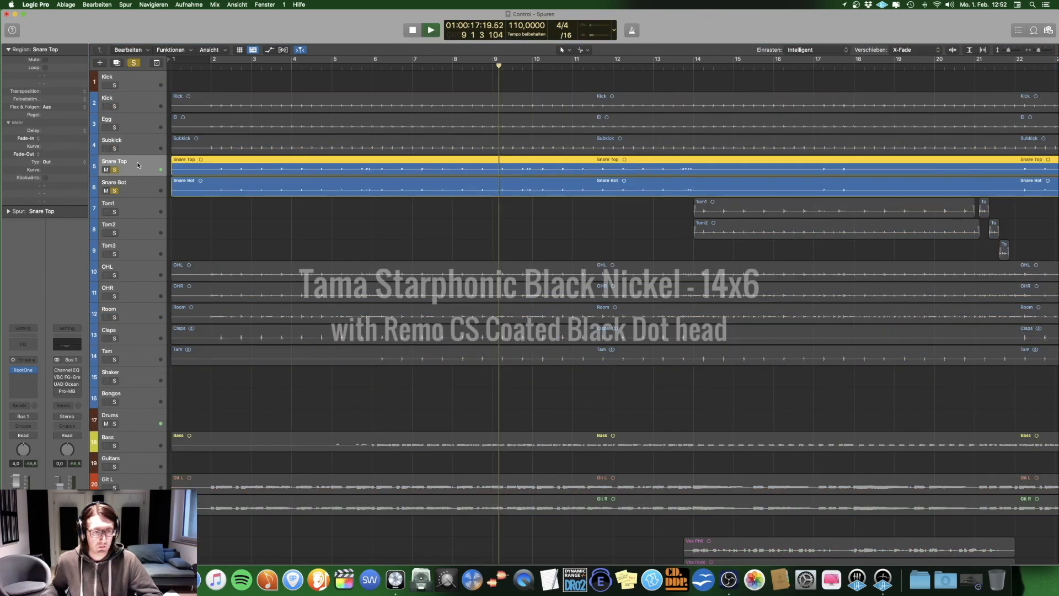
pyautogui.press('x')
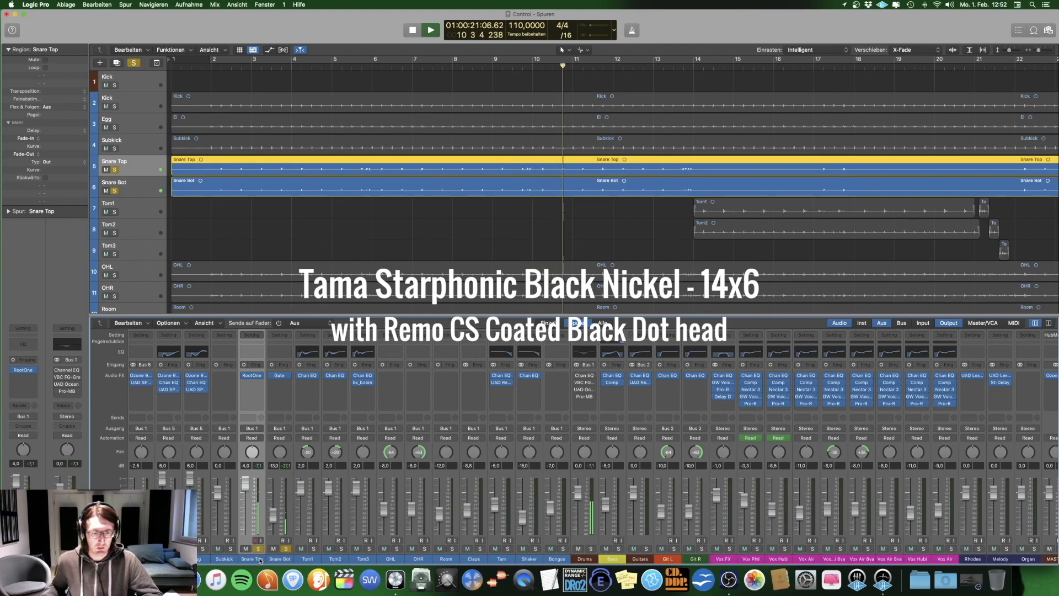
pyautogui.press('Down')
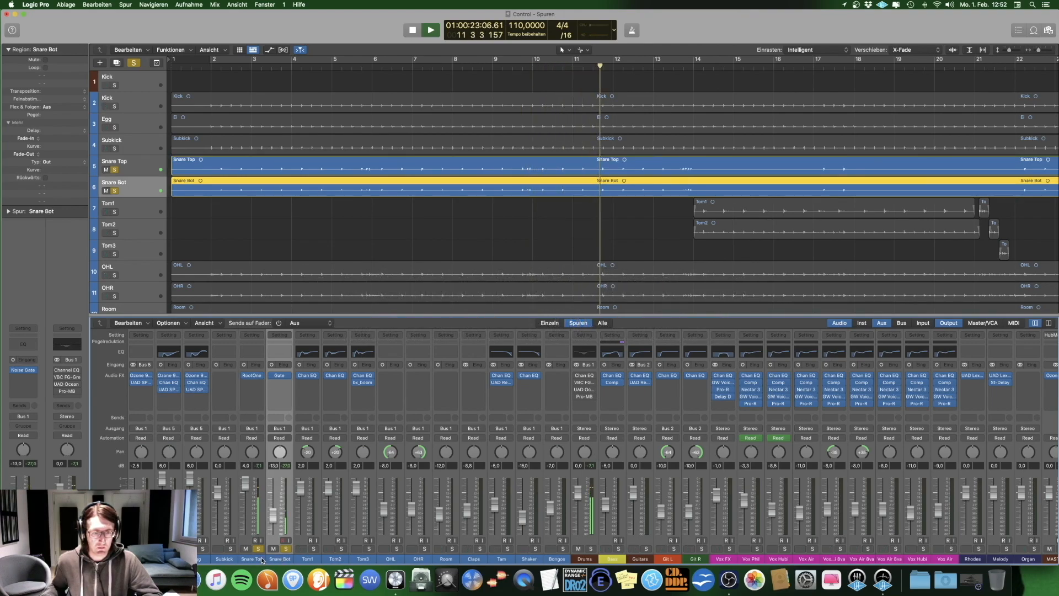
pyautogui.press('space')
# Step: Solo only the Snare Top track and play it with its RootOne plug-in open
pyautogui.keyDown('alt'); pyautogui.click(261, 551); pyautogui.keyUp('alt')
pyautogui.click(259, 550)
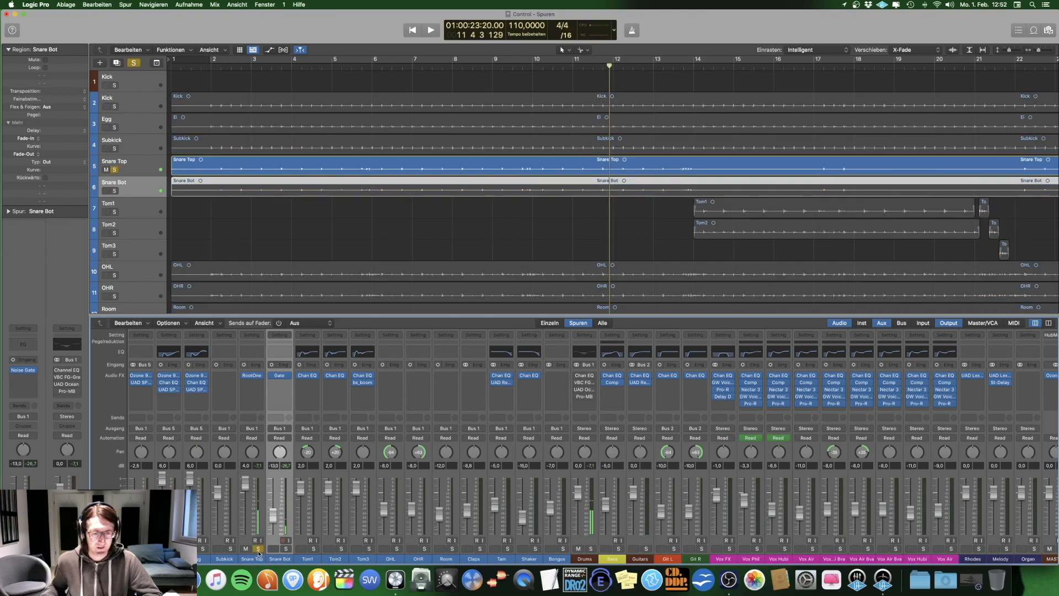
pyautogui.press('space')
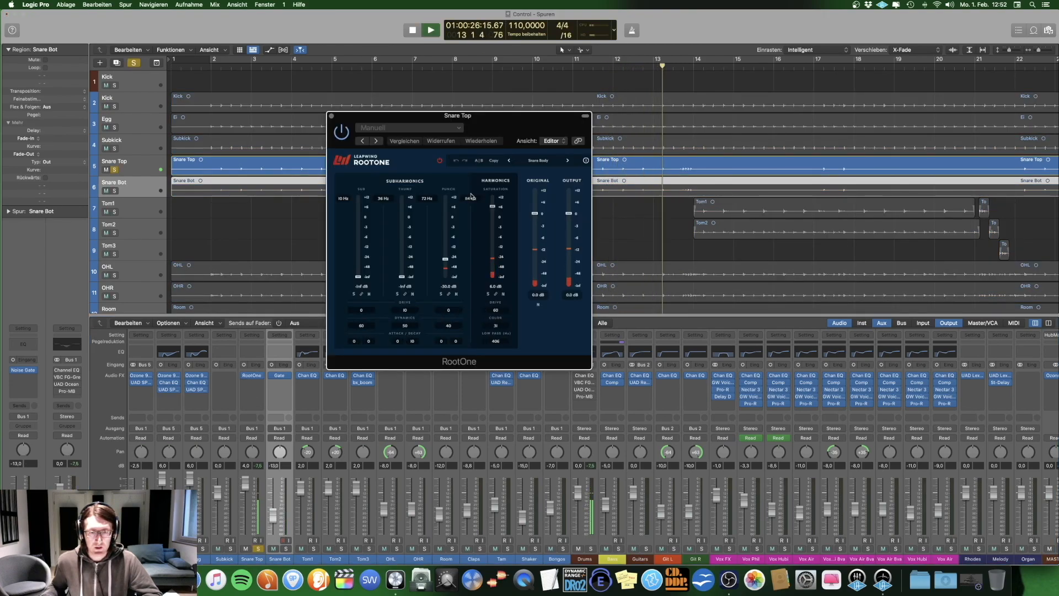
pyautogui.press('space')
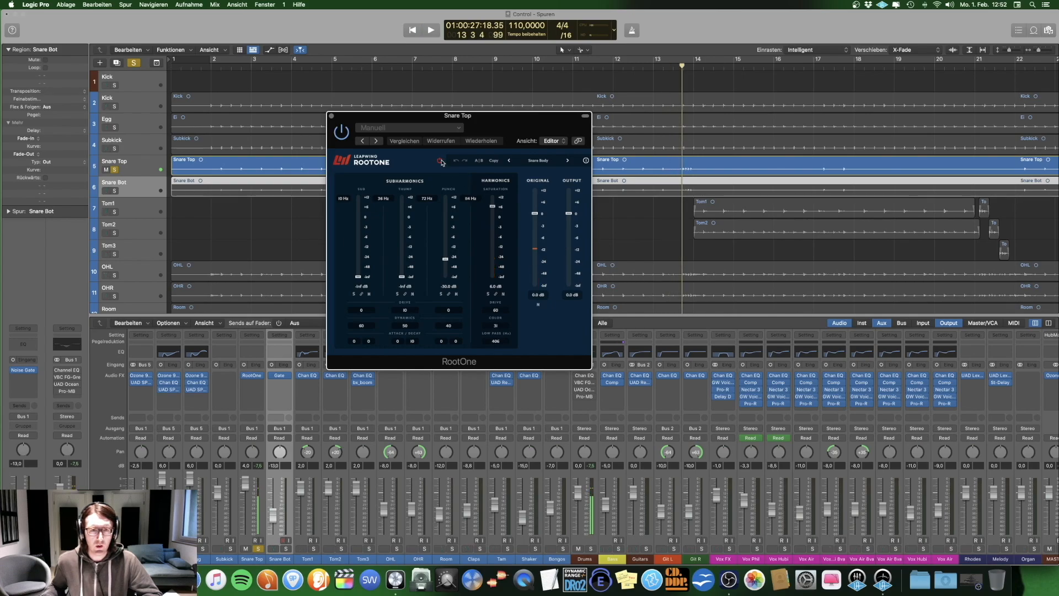
# Step: Play Snare Top from bar 3, repeatedly bypassing and re-enabling RootOne to compare the sound
pyautogui.click(251, 64)
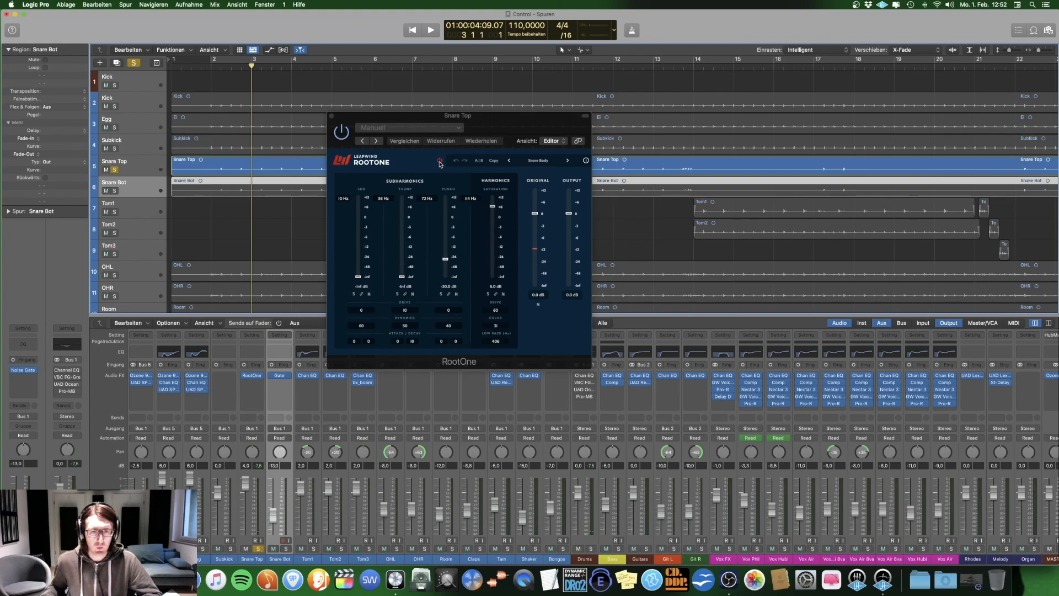
pyautogui.press('space')
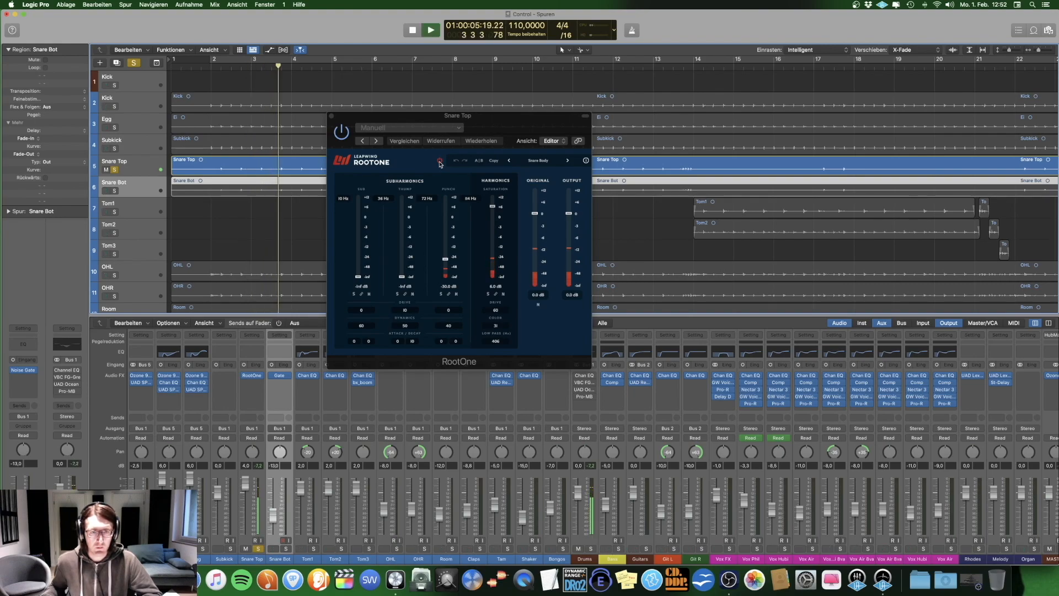
pyautogui.click(439, 162)
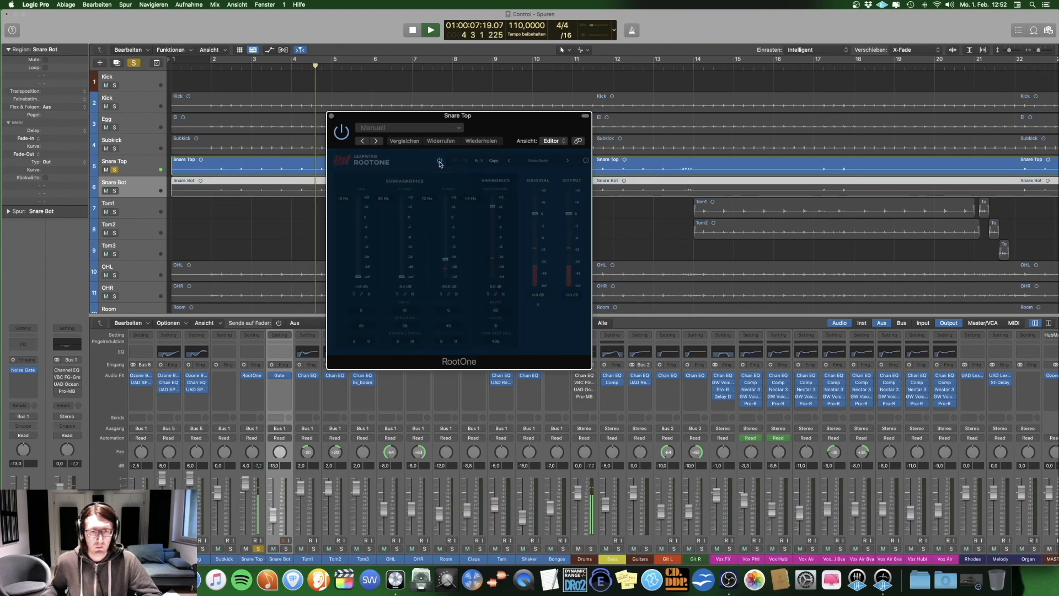
pyautogui.click(440, 161)
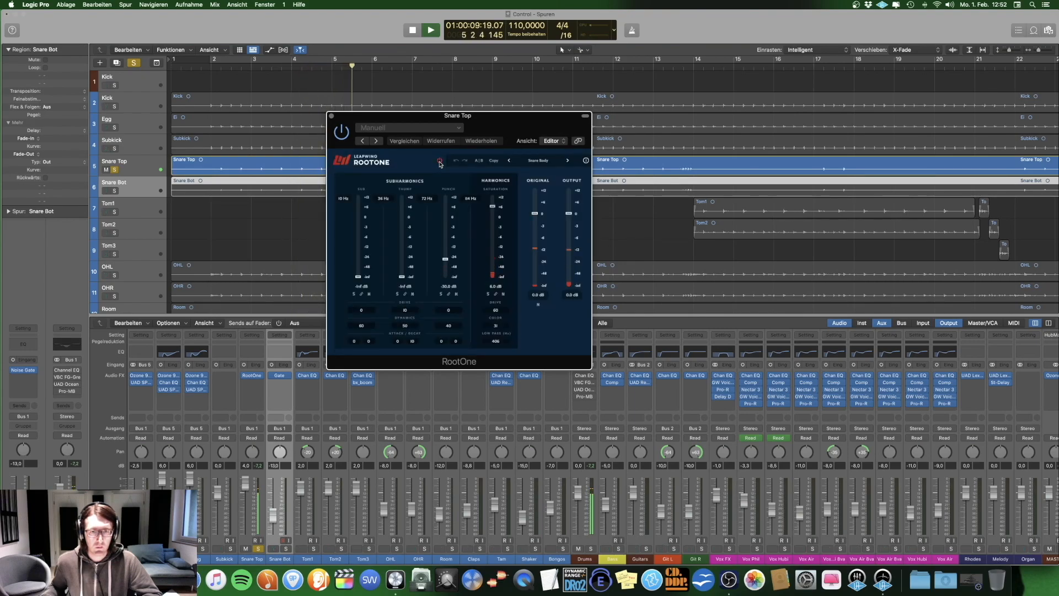
pyautogui.click(440, 161)
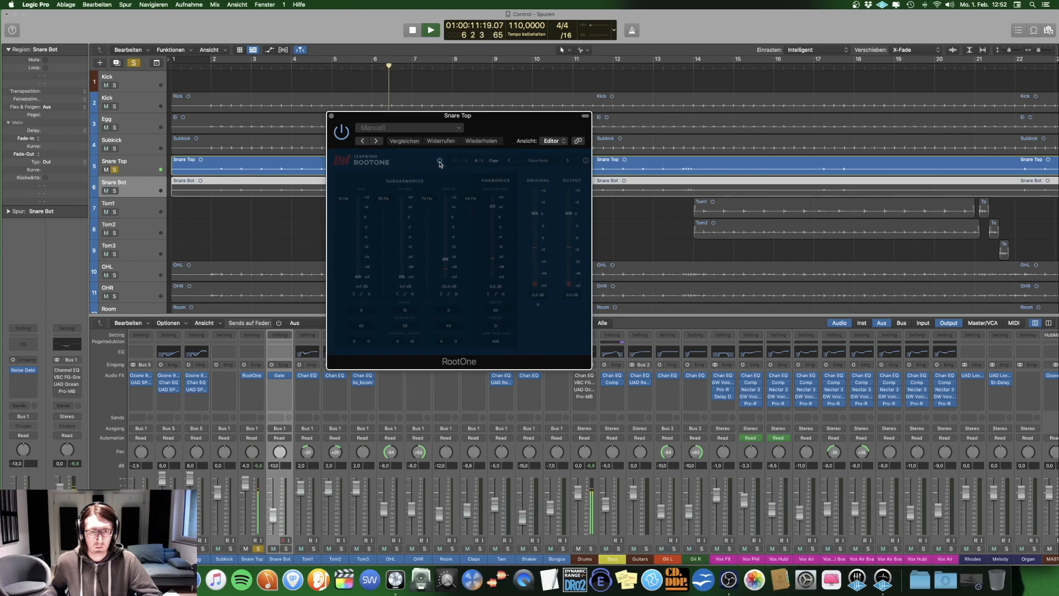
pyautogui.click(440, 161)
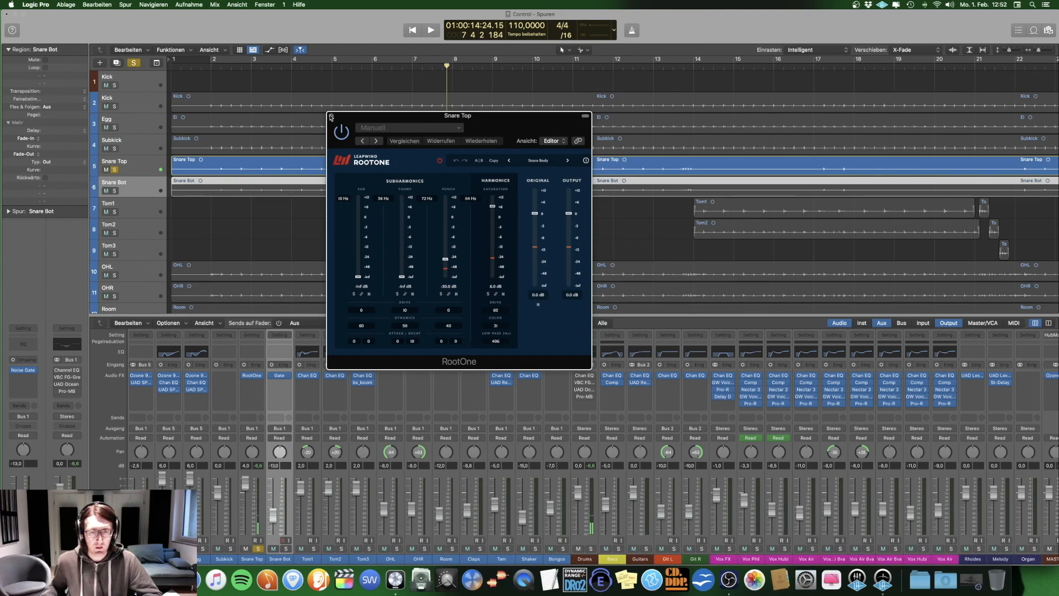
# Step: Close RootOne, solo only Snare Bot and play it while examining its Noise Gate settings
pyautogui.click(331, 116)
pyautogui.click(115, 191)
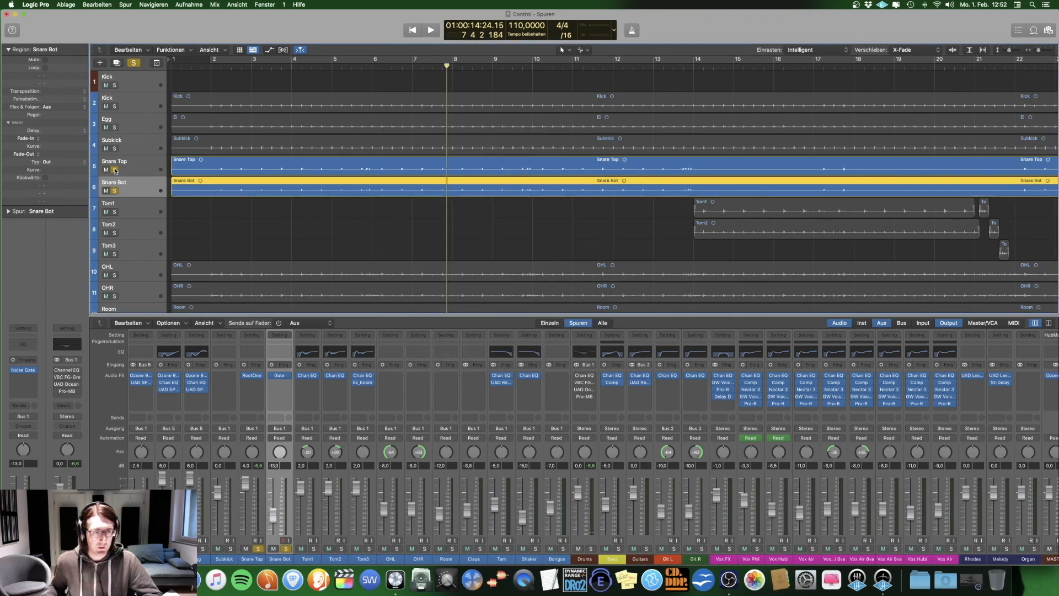
pyautogui.click(126, 184)
pyautogui.click(280, 377)
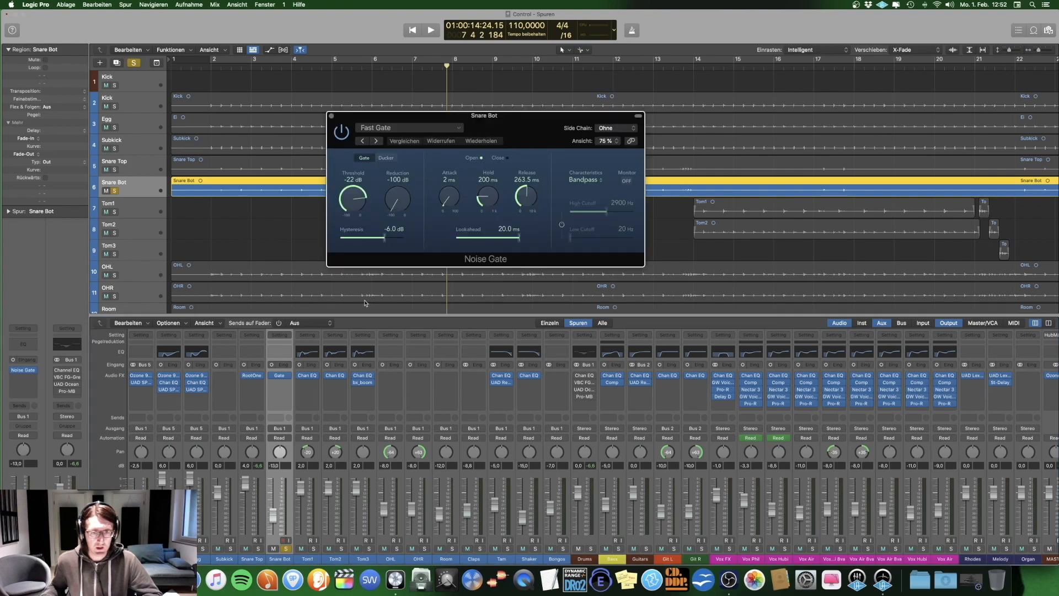
pyautogui.press('space')
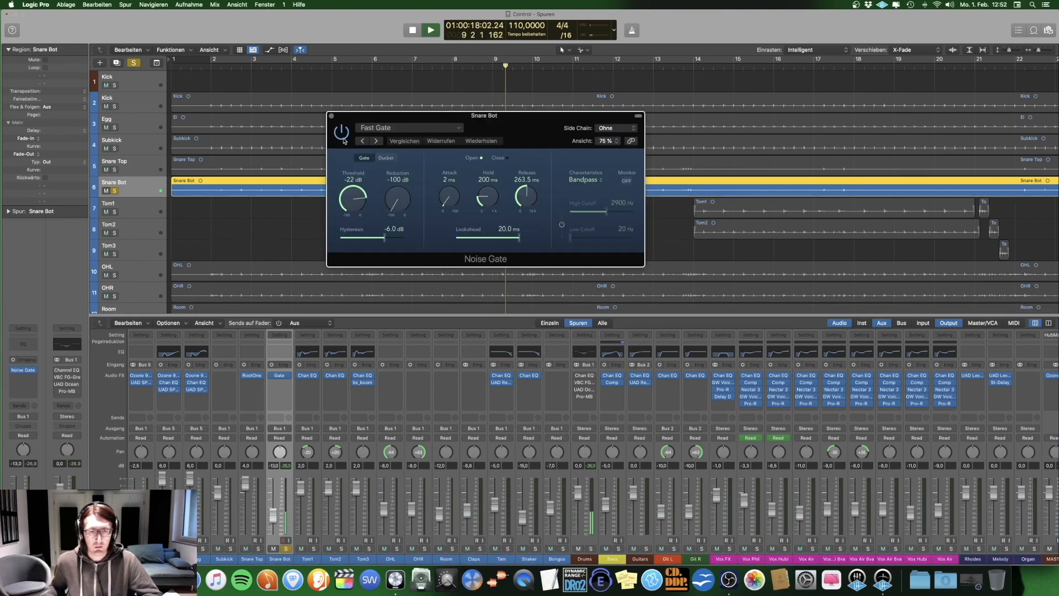
pyautogui.press('space')
pyautogui.click(332, 115)
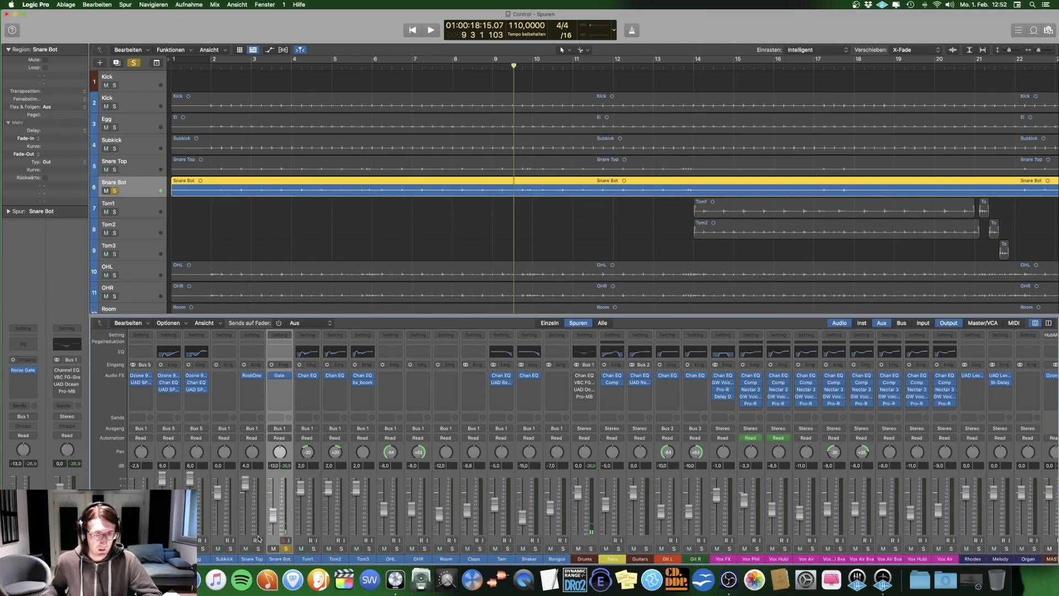
# Step: Solo Snare Top together with Snare Bot and play both from about bar 3
pyautogui.click(257, 549)
pyautogui.click(279, 76)
pyautogui.press('space')
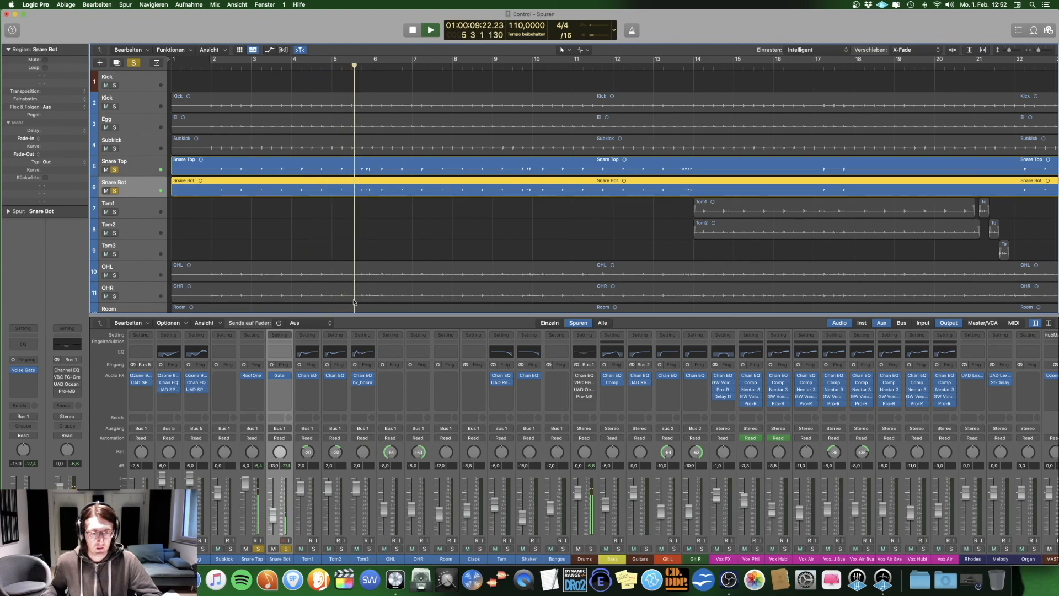
pyautogui.press('space')
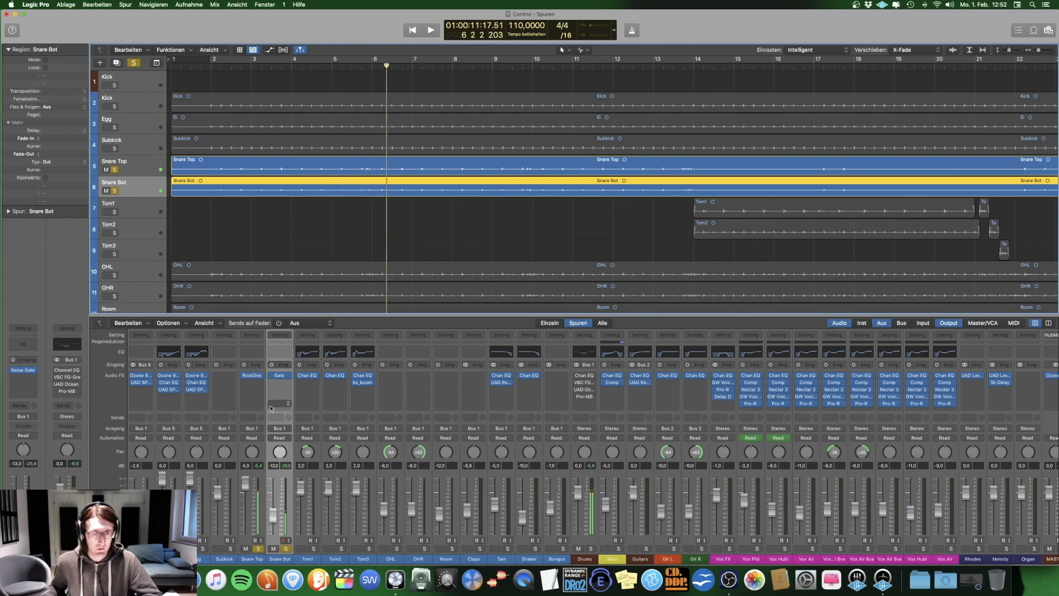
# Step: Play the Tom1, Tom2 and Tom3 tracks soloed, select their channel strips and examine Tom1's Channel EQ
pyautogui.press('super+a')
pyautogui.scroll(-3, 230, 232)
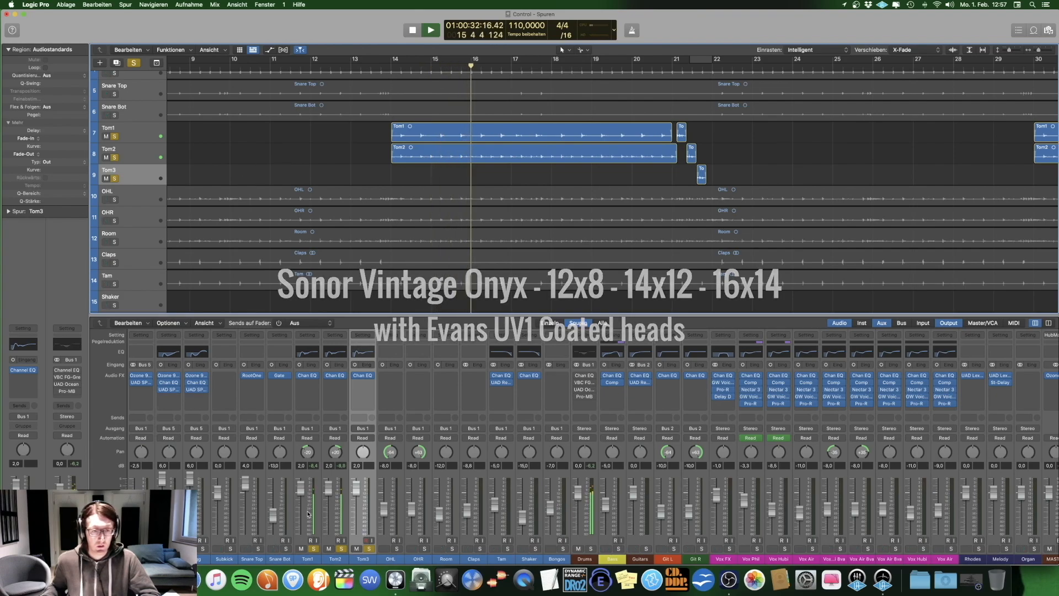
pyautogui.click(307, 559)
pyautogui.keyDown('shift'); pyautogui.click(360, 561); pyautogui.keyUp('shift')
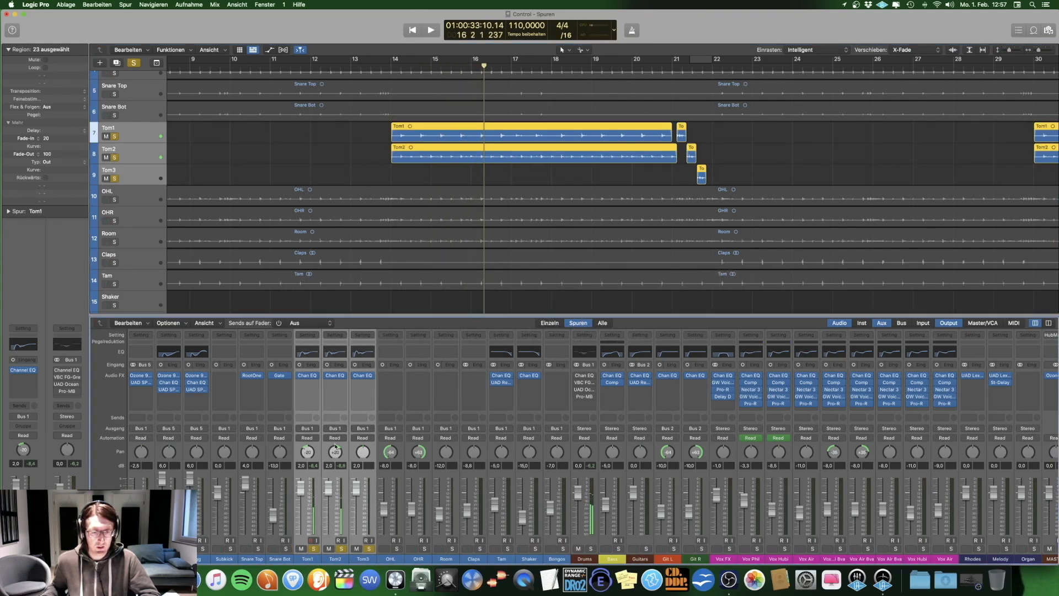
pyautogui.click(308, 376)
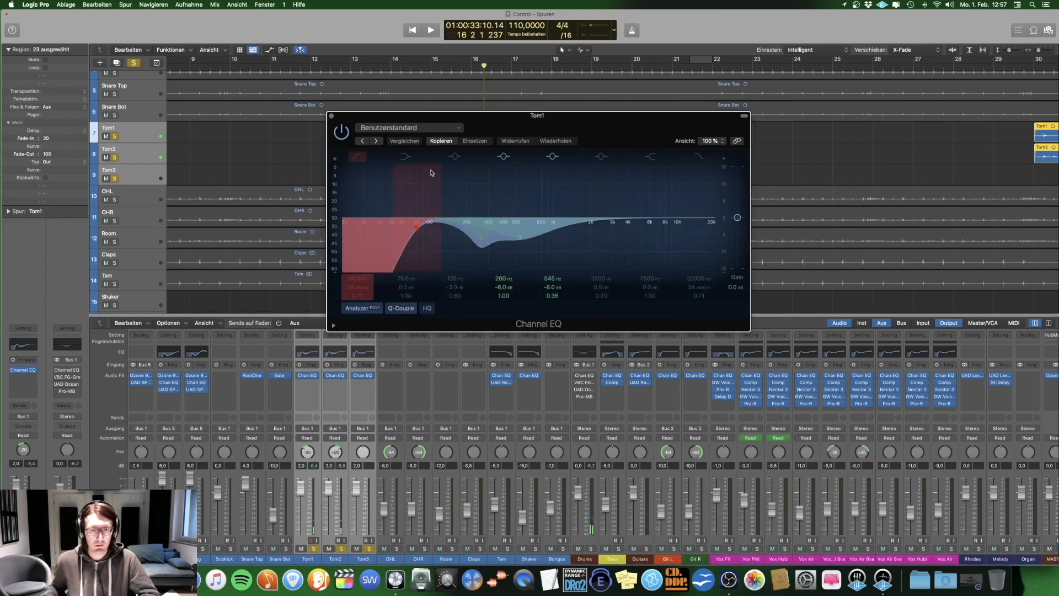
pyautogui.moveTo(377, 116); pyautogui.dragTo(505, 304)
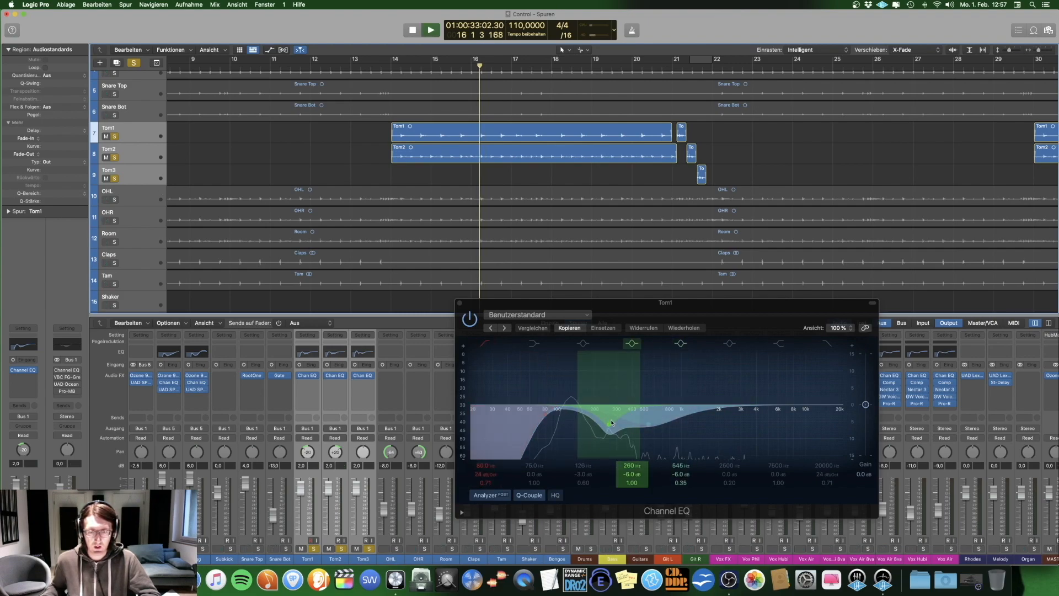
# Step: During tom playback, boost Tom1's 260 Hz and 545 Hz EQ bands in turn to about +14.4 dB, restoring the original curve after each
pyautogui.press('space')
pyautogui.moveTo(611, 423); pyautogui.dragTo(609, 356)
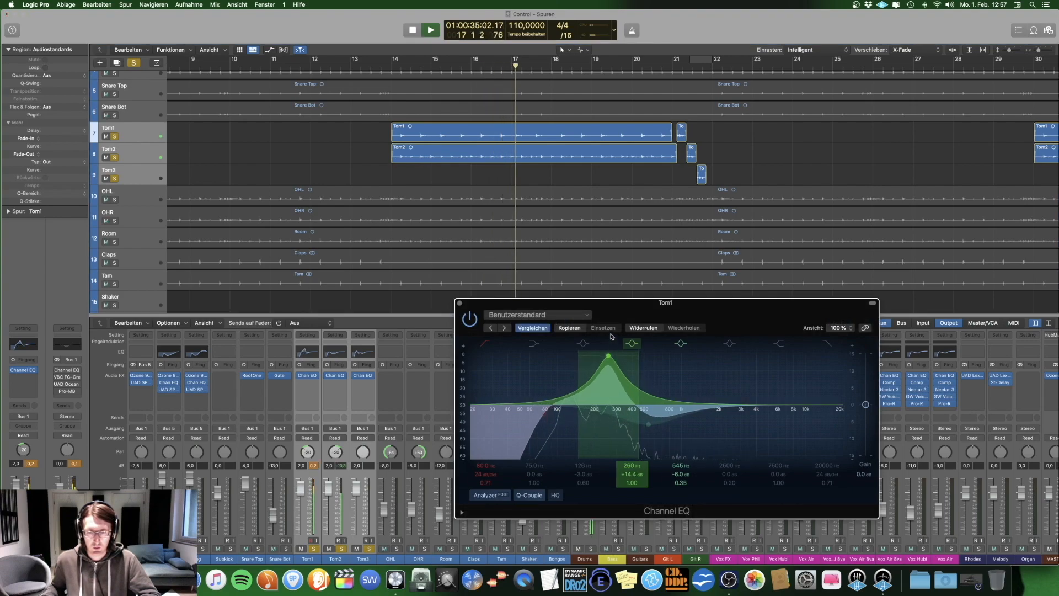
pyautogui.click(533, 328)
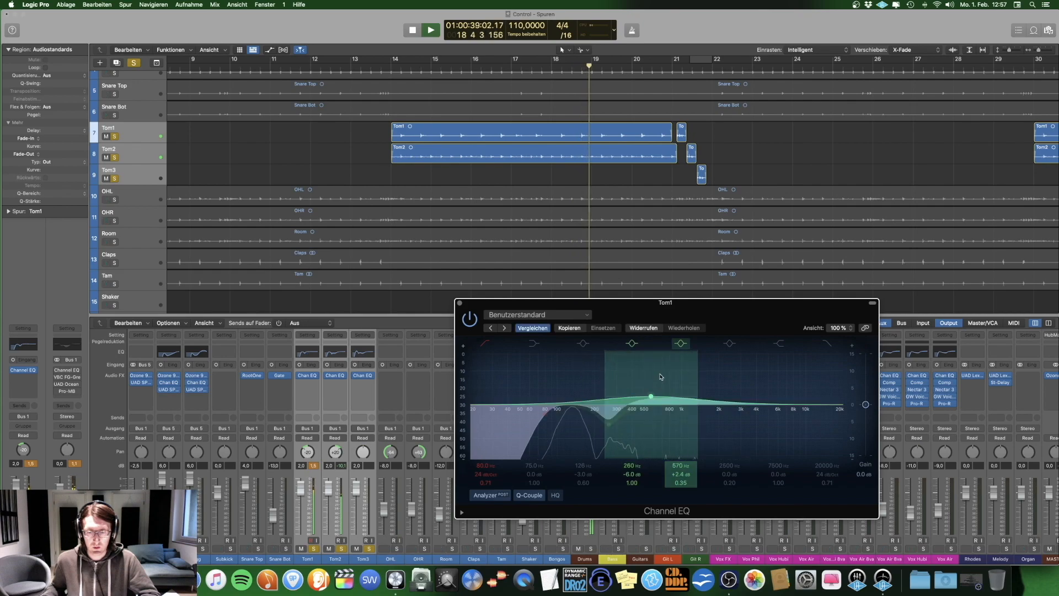
pyautogui.moveTo(649, 423); pyautogui.dragTo(652, 356)
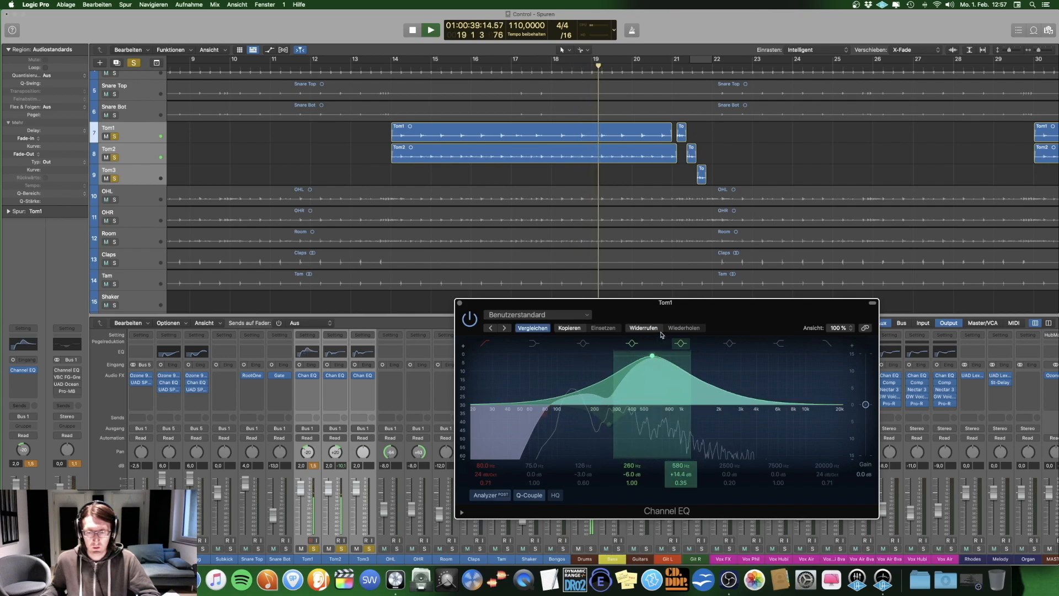
pyautogui.click(533, 328)
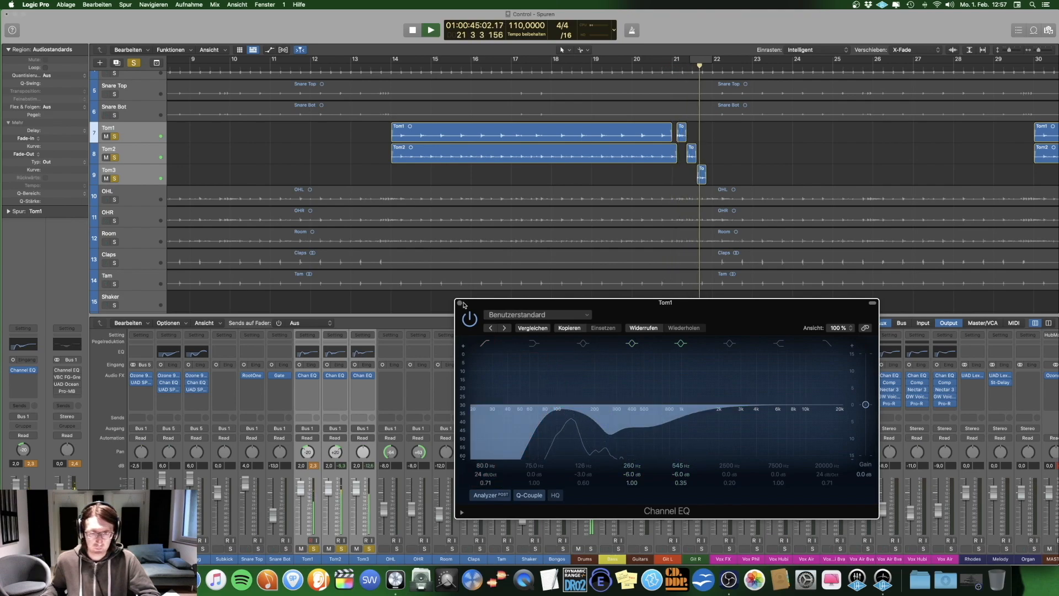
# Step: Stop playback and examine the Channel EQ settings of Tom2 and Tom3
pyautogui.press('space')
pyautogui.click(335, 376)
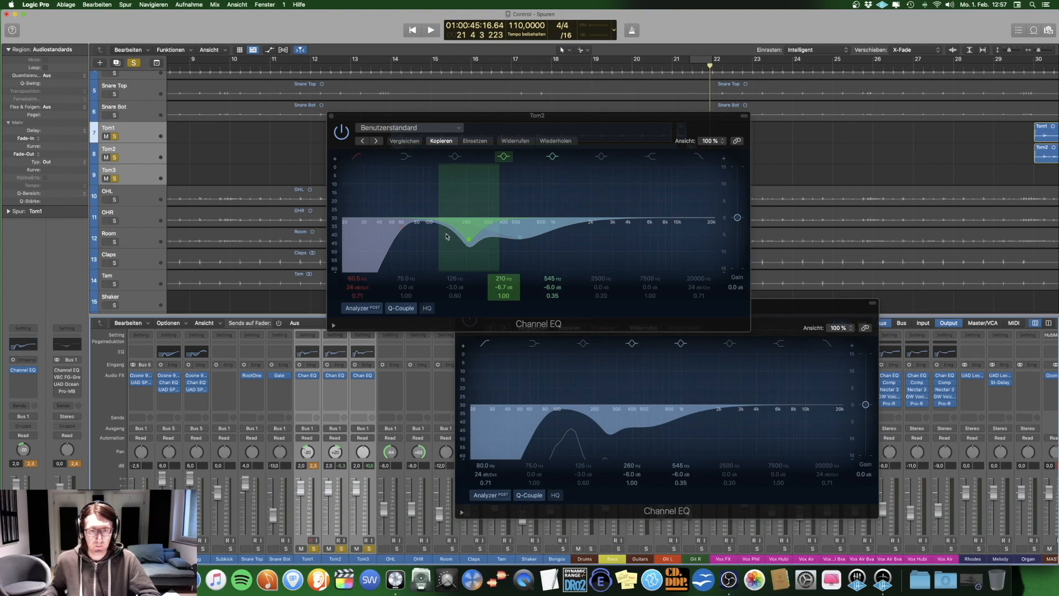
pyautogui.click(332, 117)
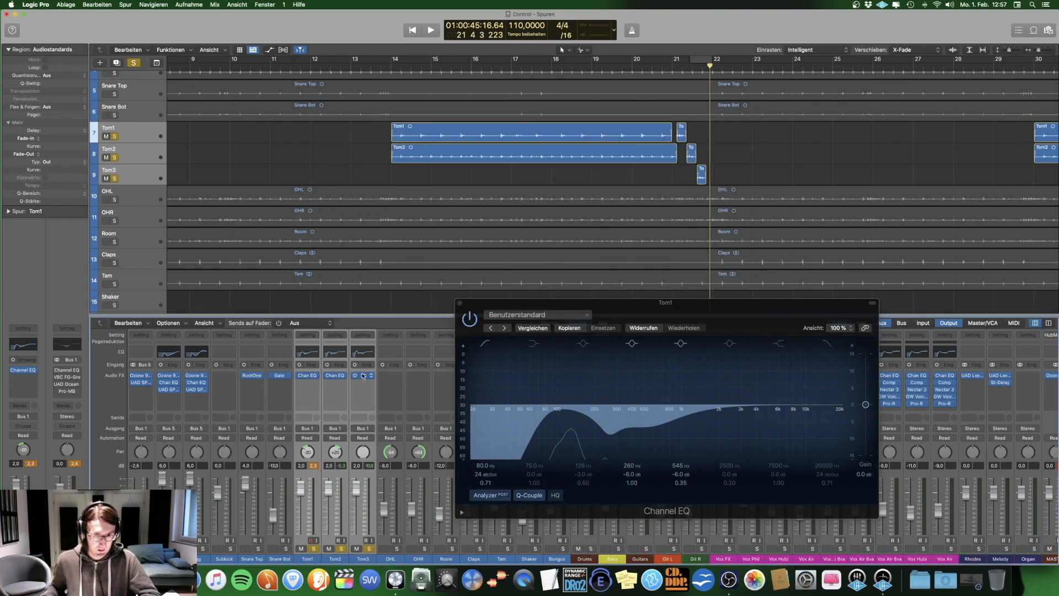
pyautogui.click(363, 376)
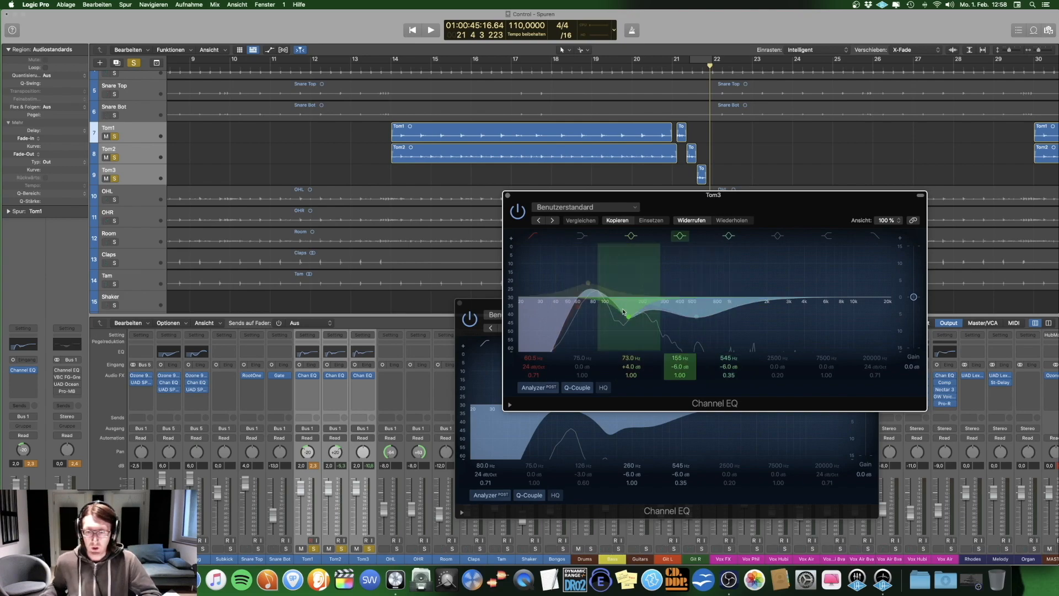
# Step: Play the tom fill around bar 21 while trying out changes to Tom3's 155 Hz and 545 Hz EQ bands
pyautogui.press('space')
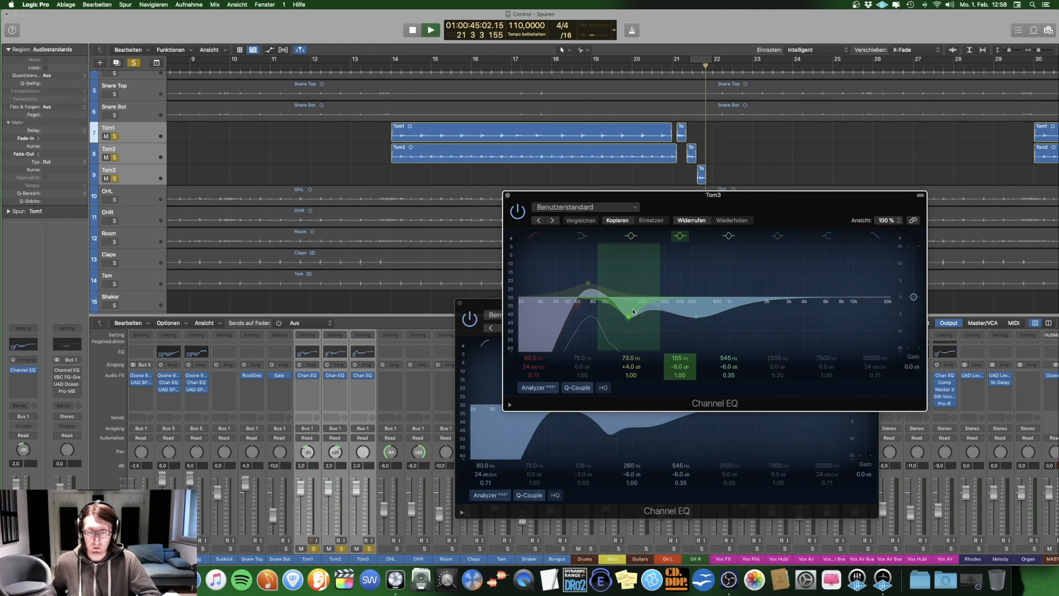
pyautogui.press('space')
pyautogui.click(704, 60)
pyautogui.press('space')
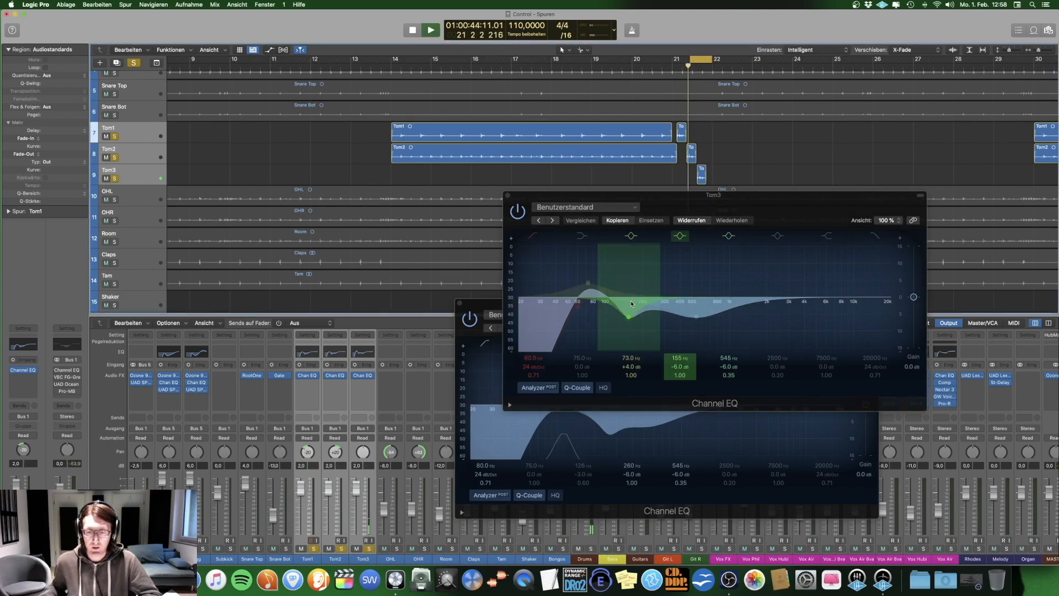
pyautogui.moveTo(629, 315); pyautogui.dragTo(701, 311)
pyautogui.press('space')
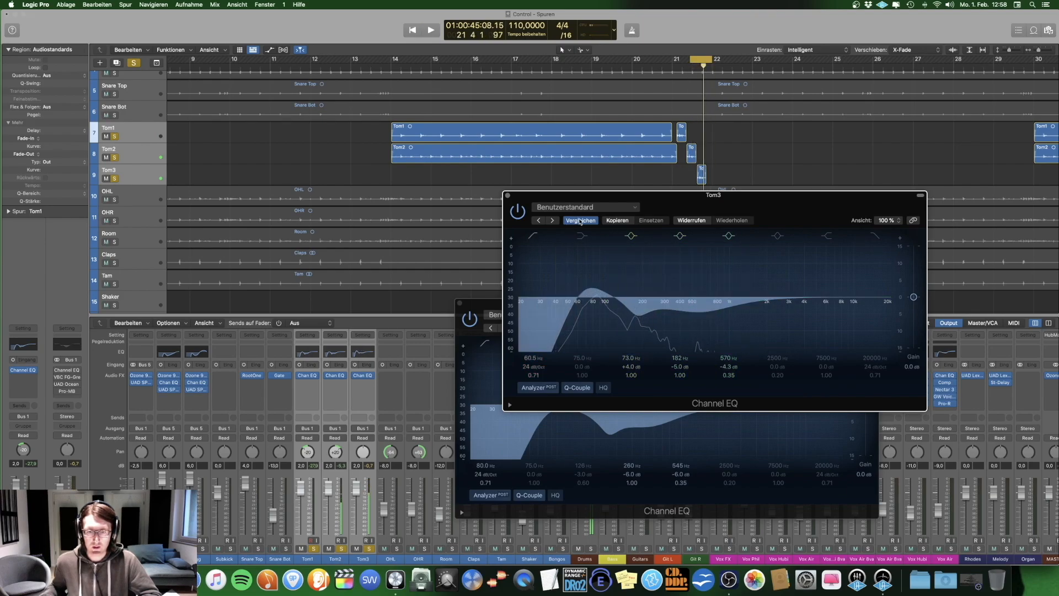
# Step: Pan Tom3 to the right and play the tom fill in bar 21, comparing it with a centred pan
pyautogui.click(359, 479)
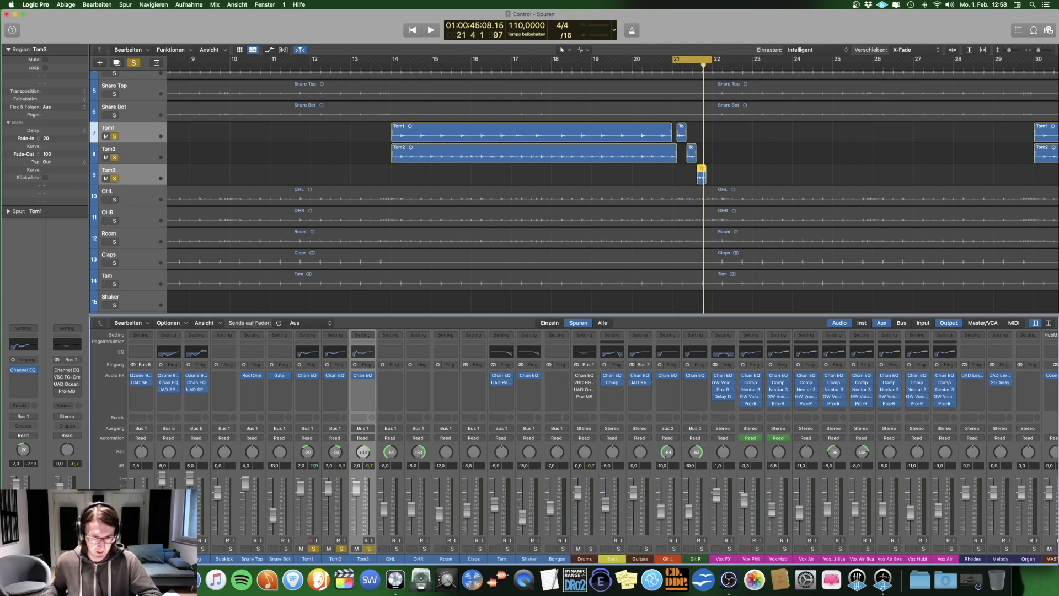
pyautogui.press('space')
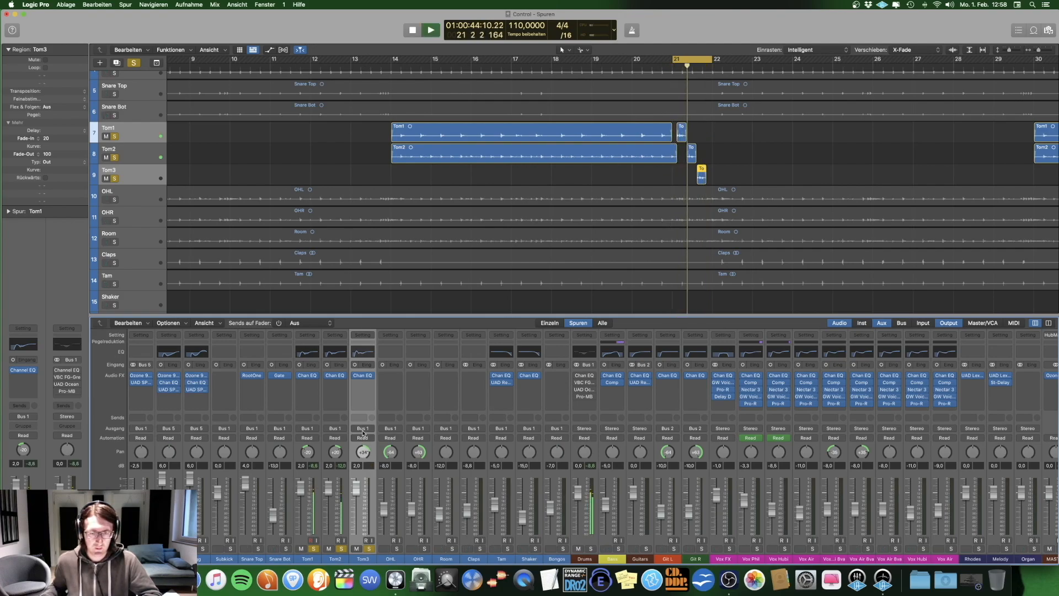
pyautogui.press('space')
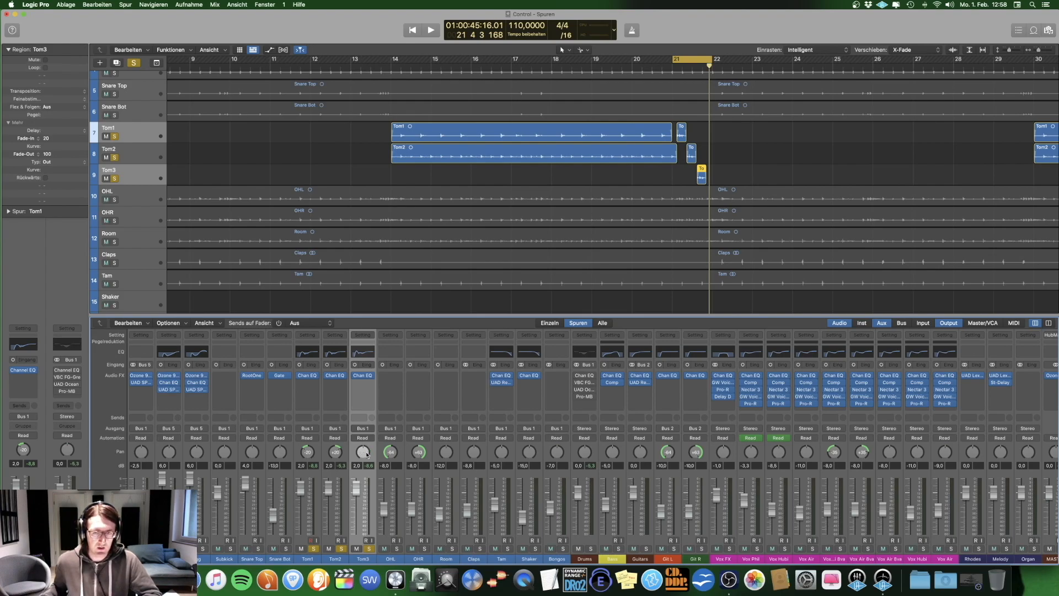
pyautogui.click(804, 148)
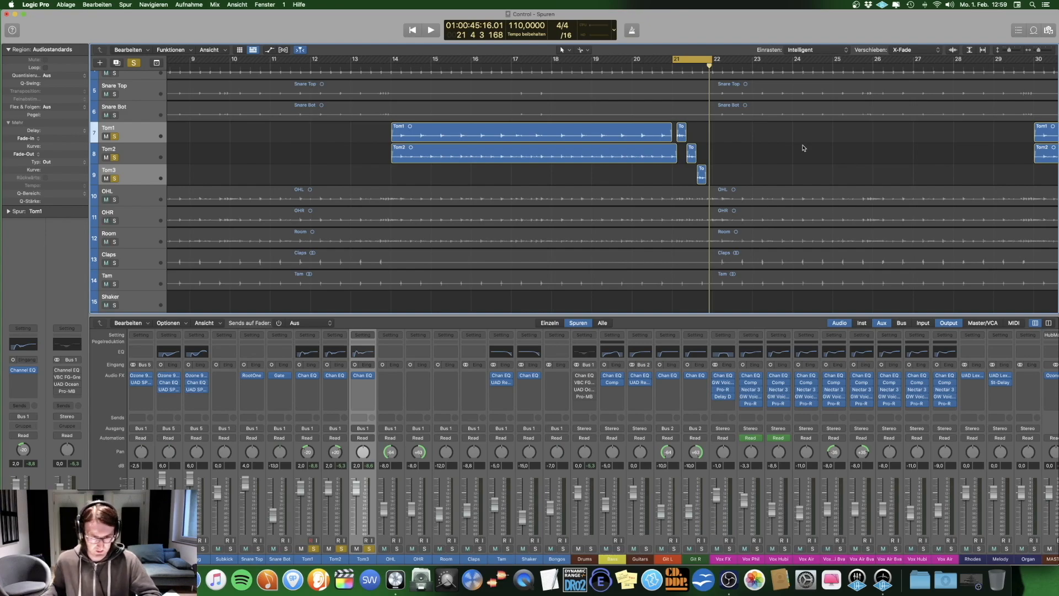
pyautogui.press('space')
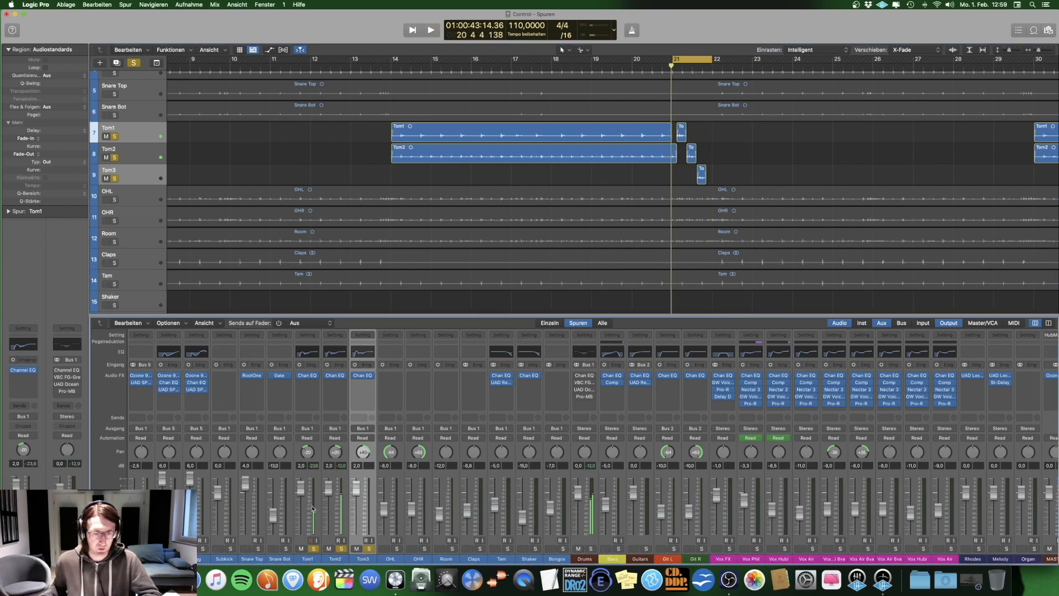
# Step: Select the Tom1, Tom2 and Tom3 channel strips and toggle their Channel EQs off and on while the tom fill plays
pyautogui.keyDown('shift'); pyautogui.click(311, 559); pyautogui.keyUp('shift')
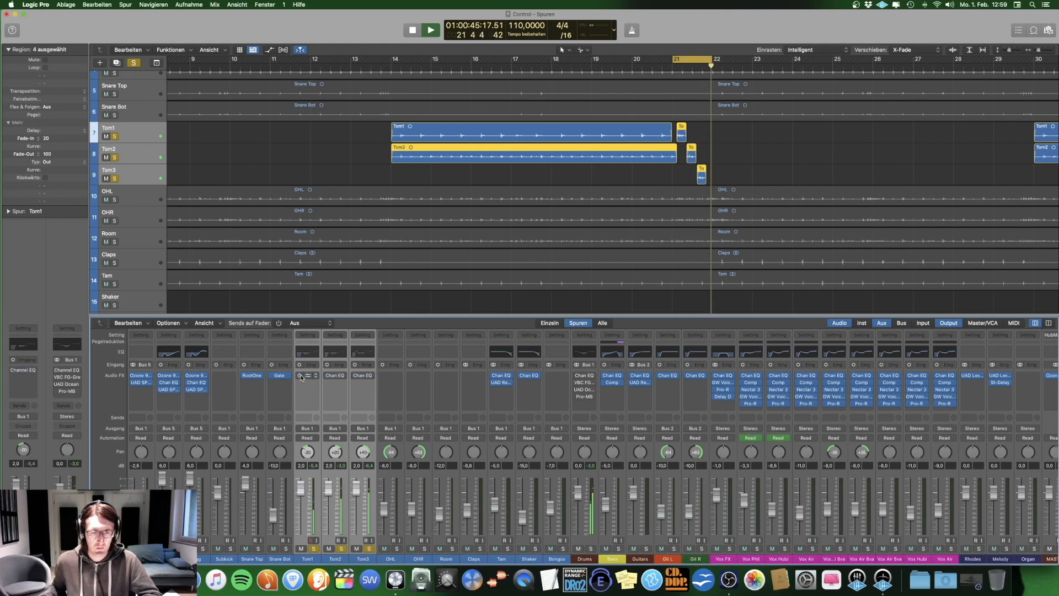
pyautogui.click(301, 376)
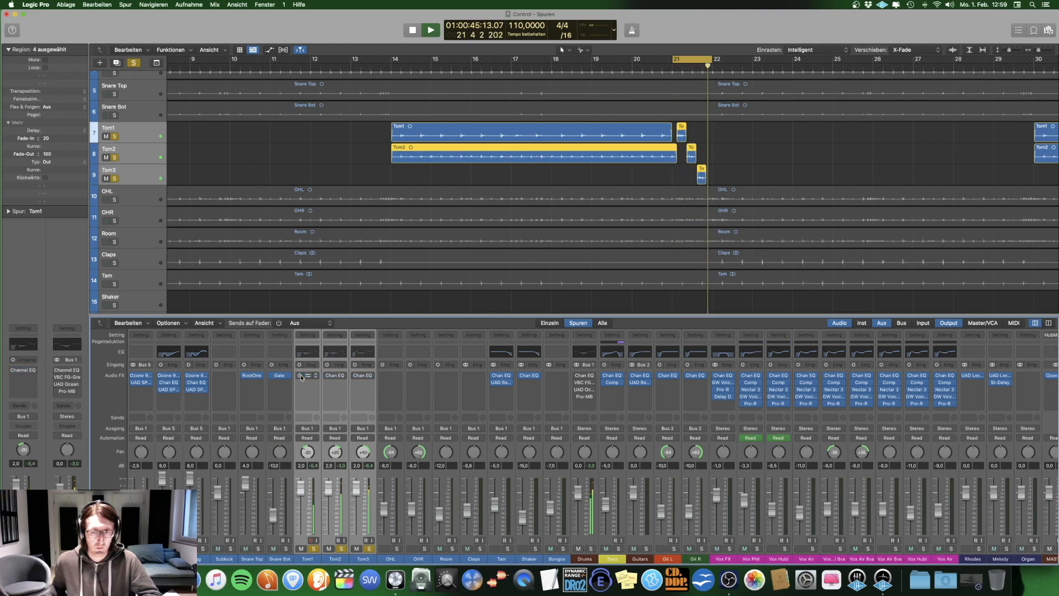
pyautogui.click(300, 375)
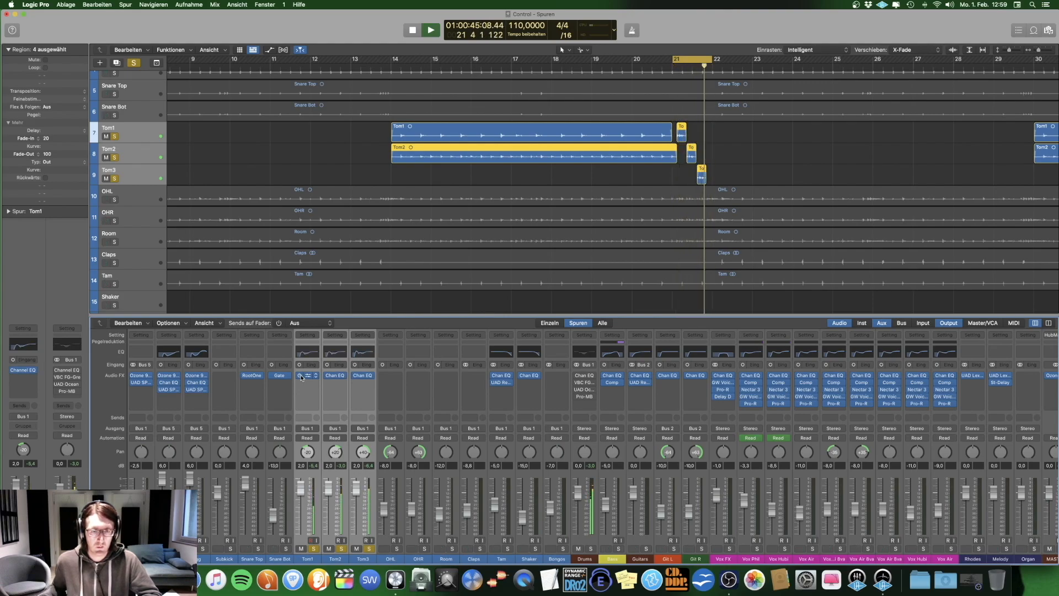
pyautogui.click(301, 376)
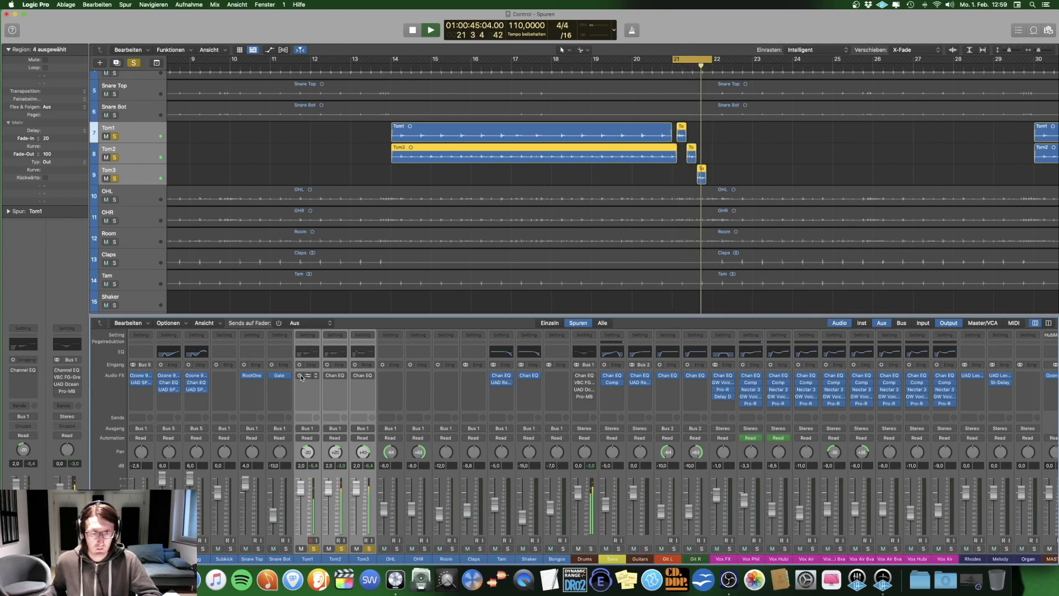
pyautogui.press('space')
# Step: Hide the mixer, replace the tom solos with solos on OHL, OHR and Room, and play them
pyautogui.press('x')
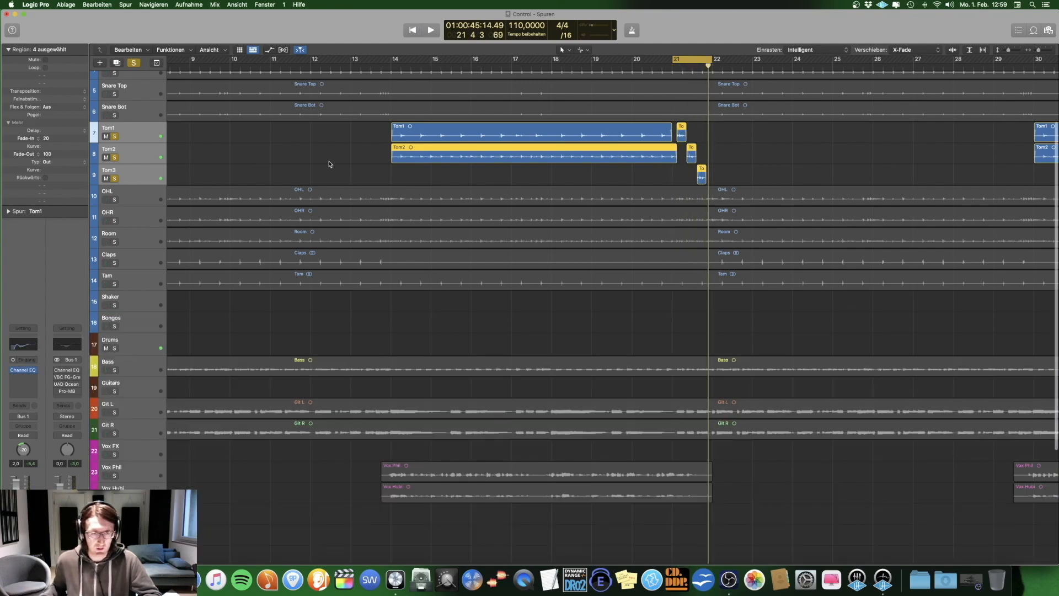
pyautogui.press('s')
pyautogui.click(117, 203)
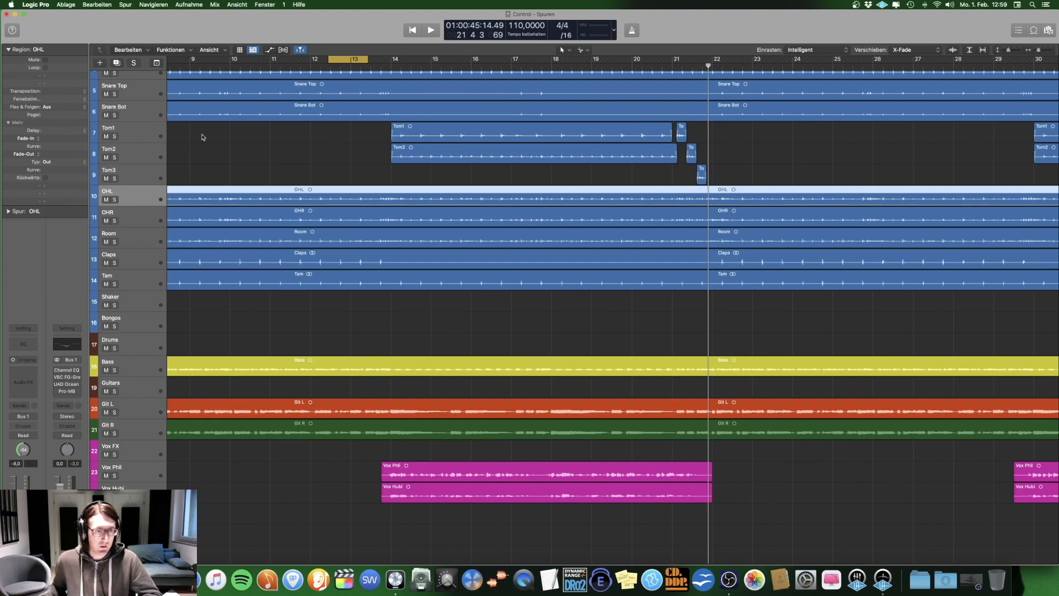
pyautogui.moveTo(115, 200); pyautogui.dragTo(116, 247)
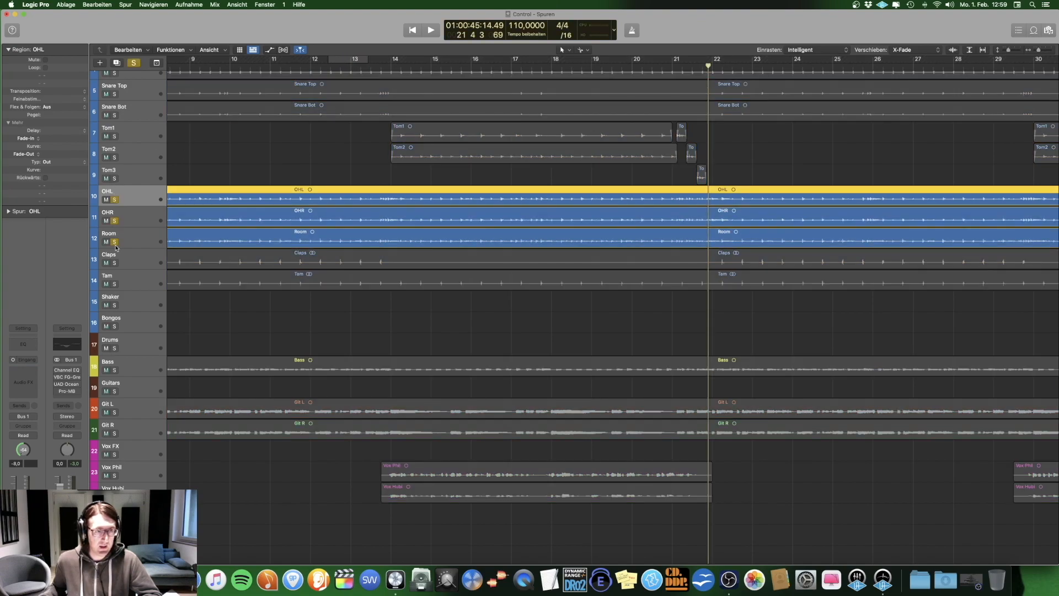
pyautogui.press('space')
# Step: Check the overhead and Room channel strips, remove Room from the solo and listen to OHL and OHR alone
pyautogui.press('x')
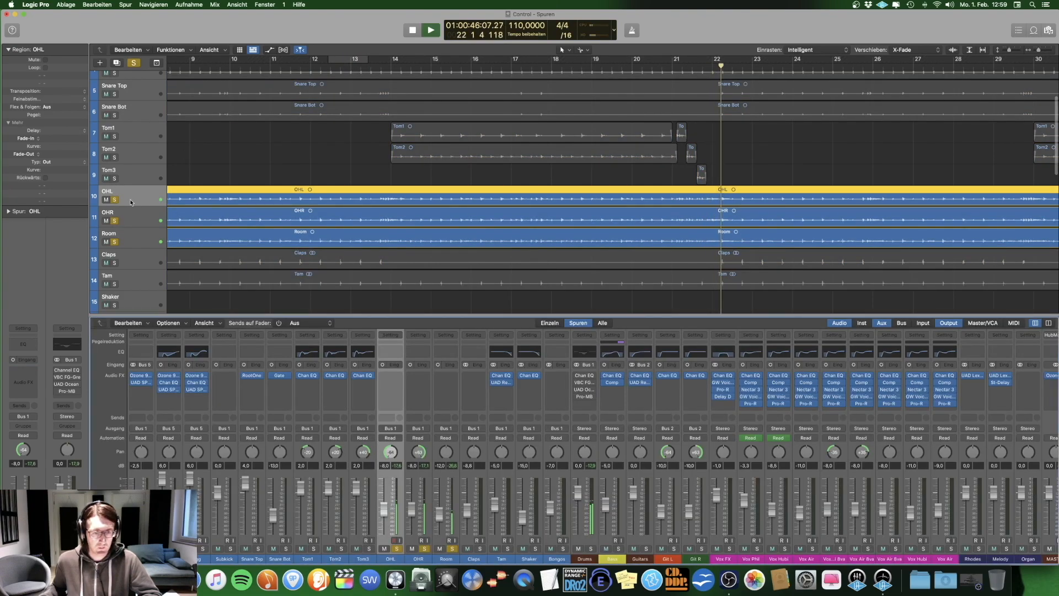
pyautogui.press('x')
pyautogui.click(115, 242)
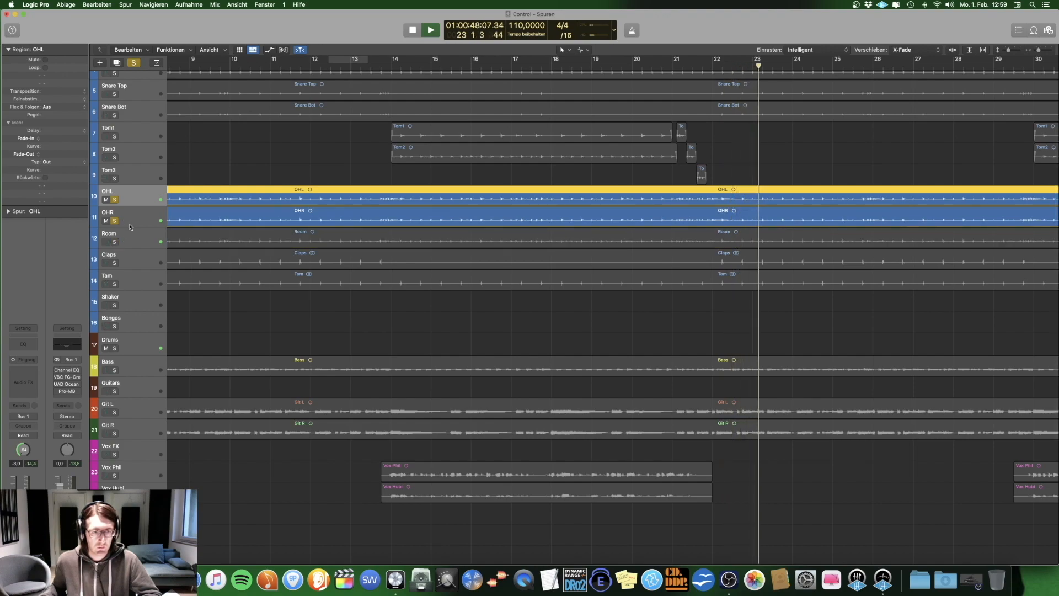
pyautogui.press('Down')
pyautogui.click(139, 197)
pyautogui.press('space')
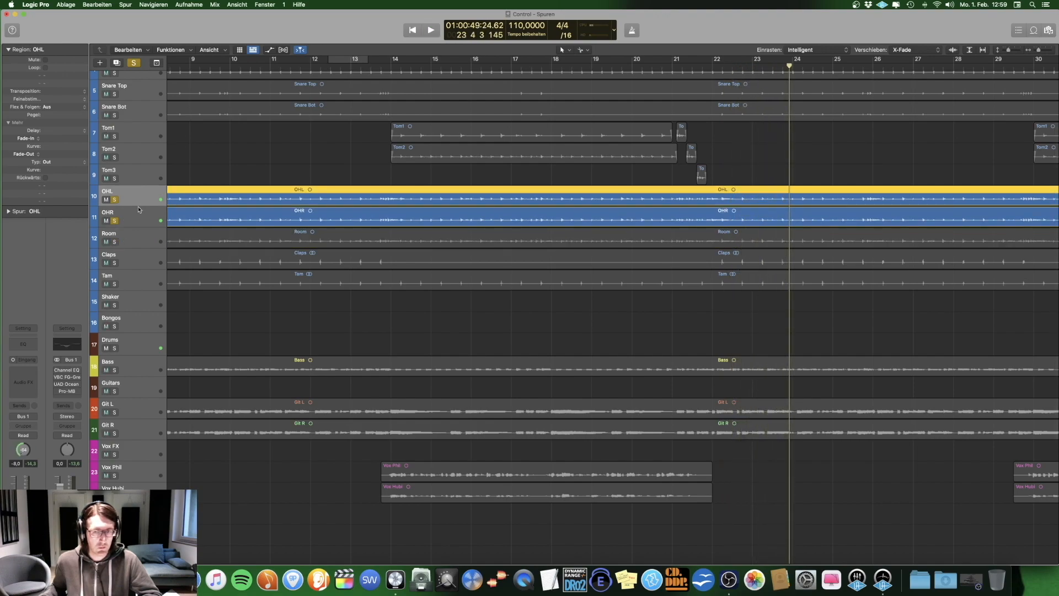
# Step: Play the soloed OHL and OHR tracks from bar 14 and again from about bar 22
pyautogui.click(391, 61)
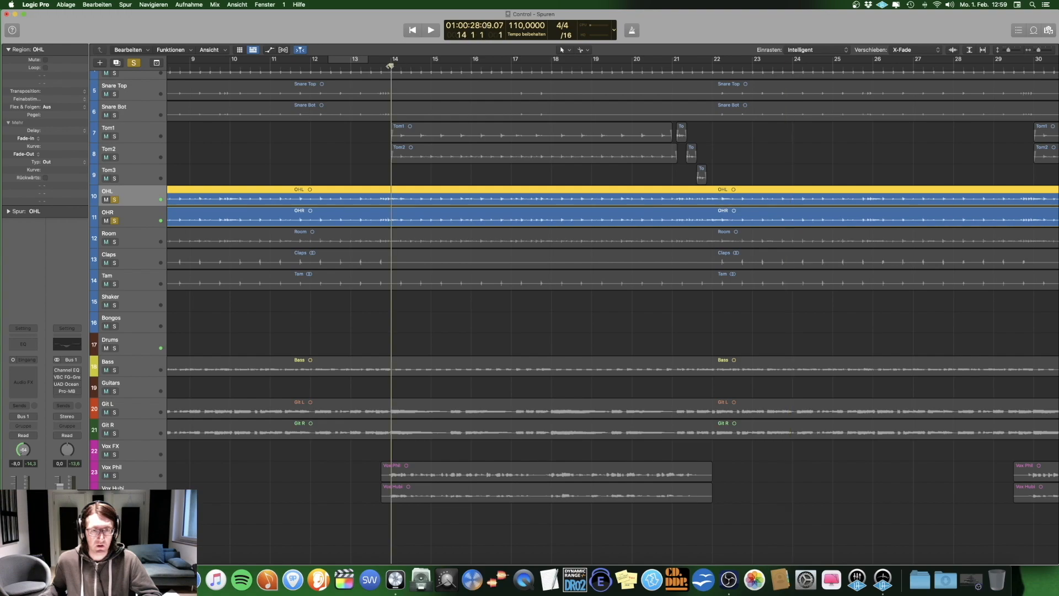
pyautogui.press('space')
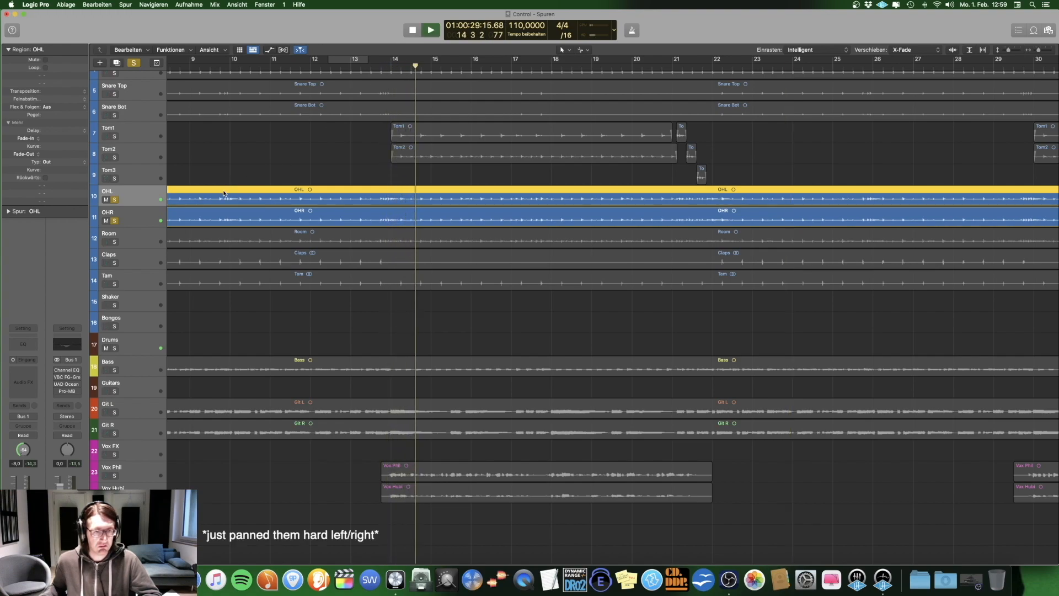
pyautogui.click(732, 66)
pyautogui.press('super+Left')
pyautogui.press('super+Left')
pyautogui.press('super+Left')
pyautogui.press('super+Left')
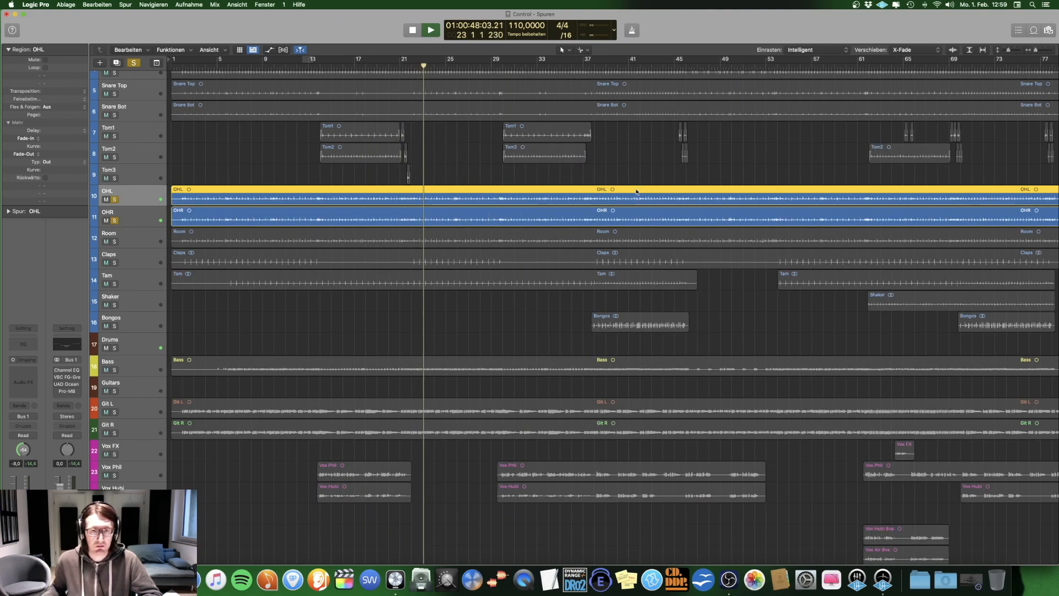
pyautogui.press('space')
# Step: Solo only Room and play it, adding OHR and OHL to the solo during playback to hear all three together
pyautogui.click(115, 221)
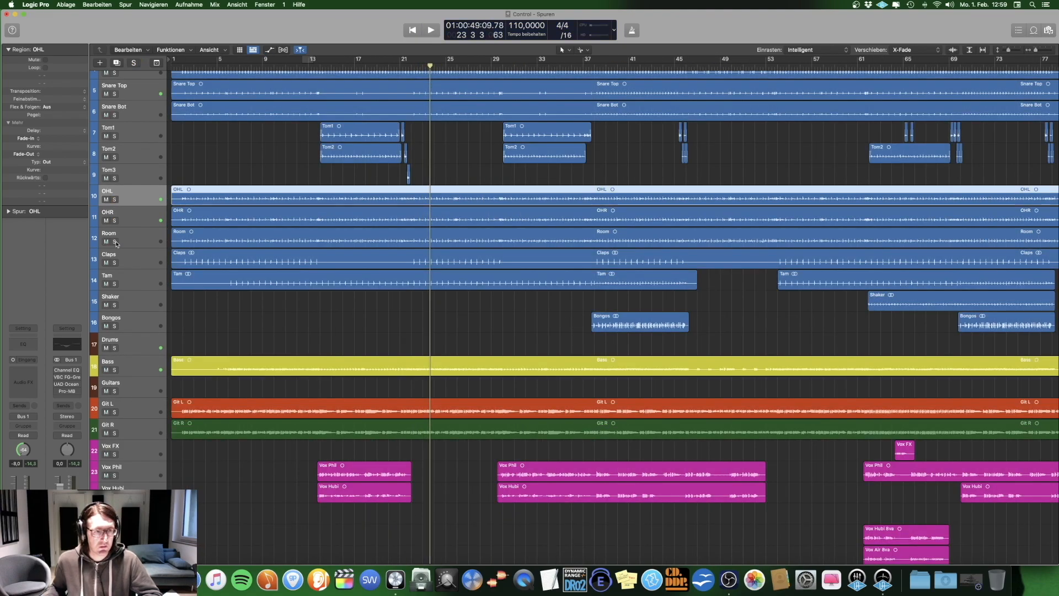
pyautogui.click(114, 242)
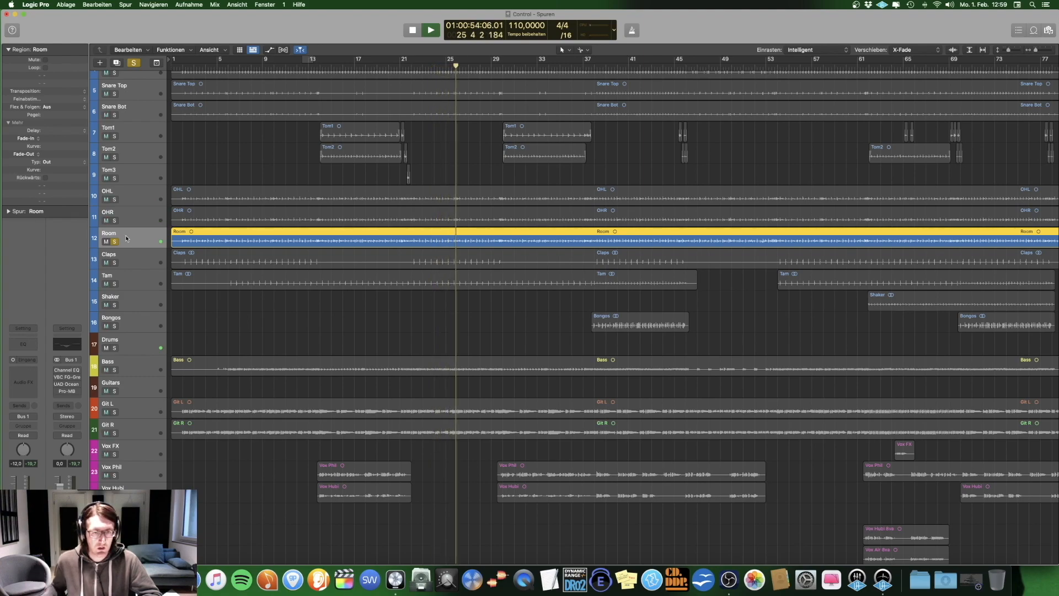
pyautogui.click(115, 221)
pyautogui.click(114, 199)
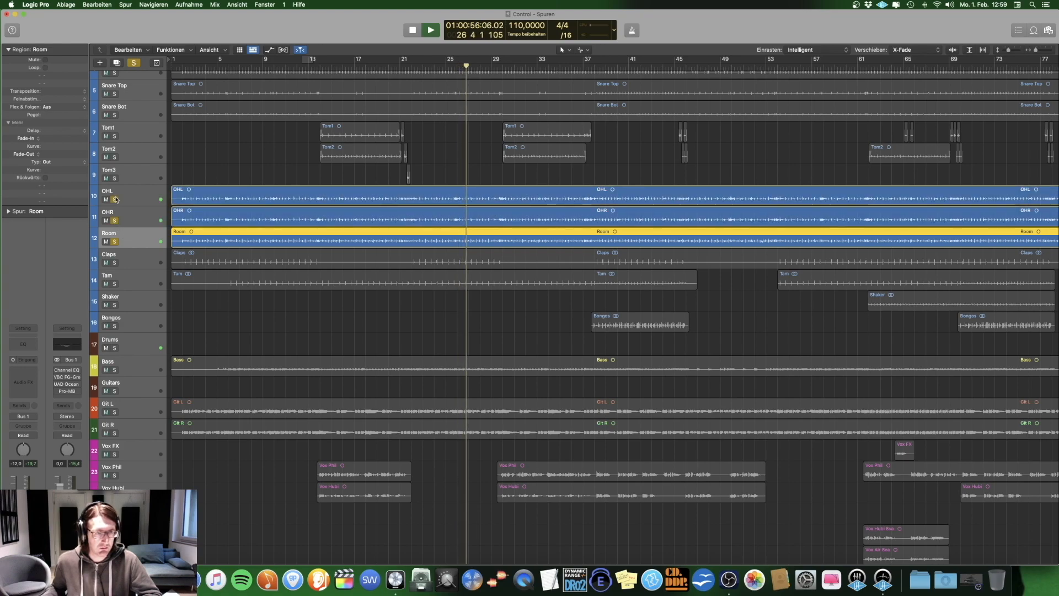
pyautogui.press('space')
# Step: Switch the solo from the overheads and Room to Claps, Tam, Shaker and Bongos, select Claps and place the playhead at bar 6
pyautogui.moveTo(115, 199); pyautogui.dragTo(114, 284)
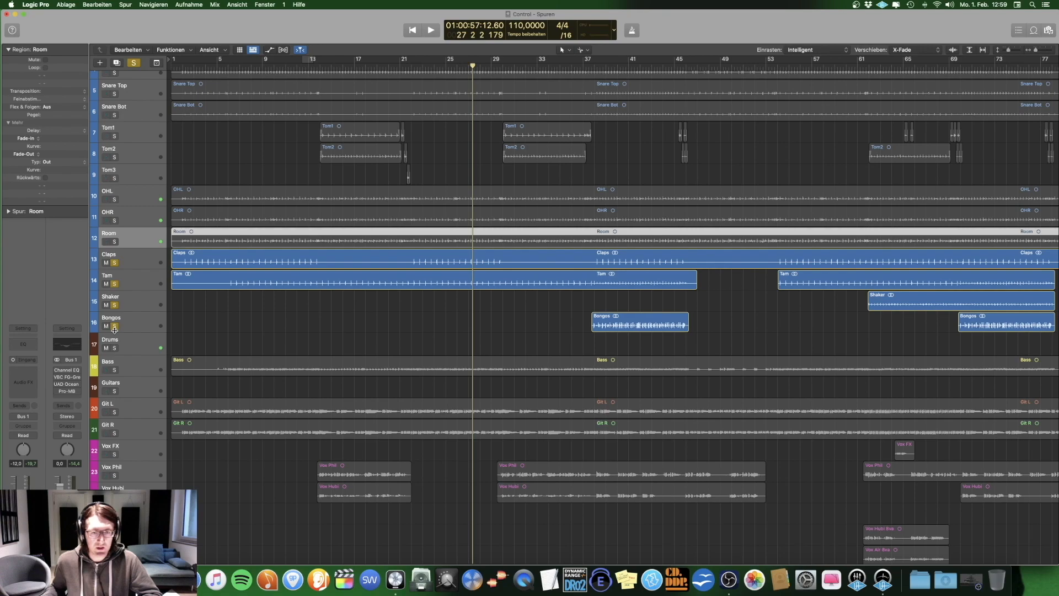
pyautogui.click(162, 249)
pyautogui.click(229, 66)
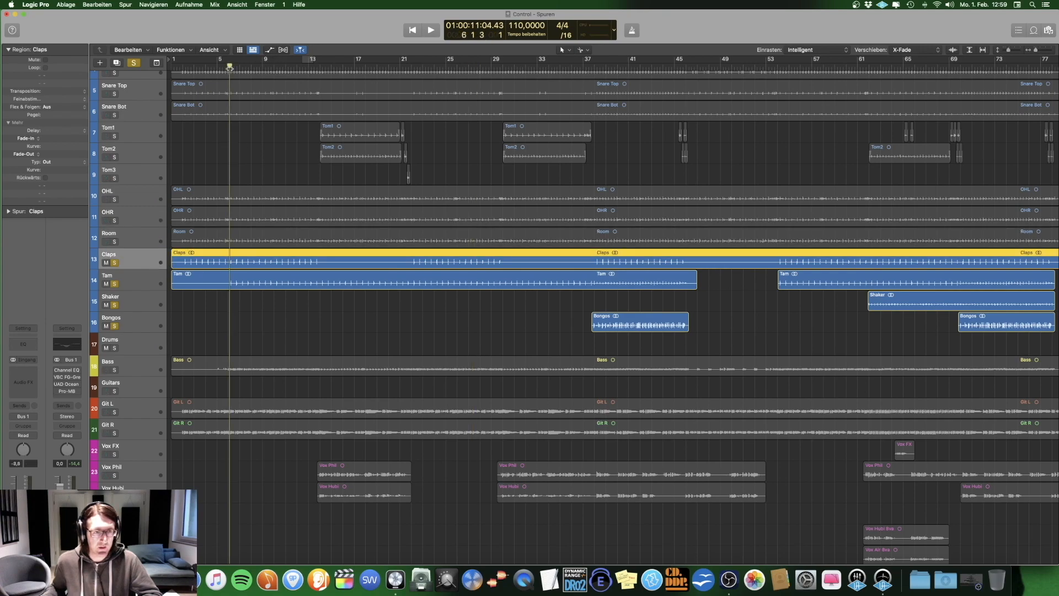
# Step: Select the Tam track and remove Claps, Shaker and Bongos from the solo so only Tam is soloed
pyautogui.click(133, 280)
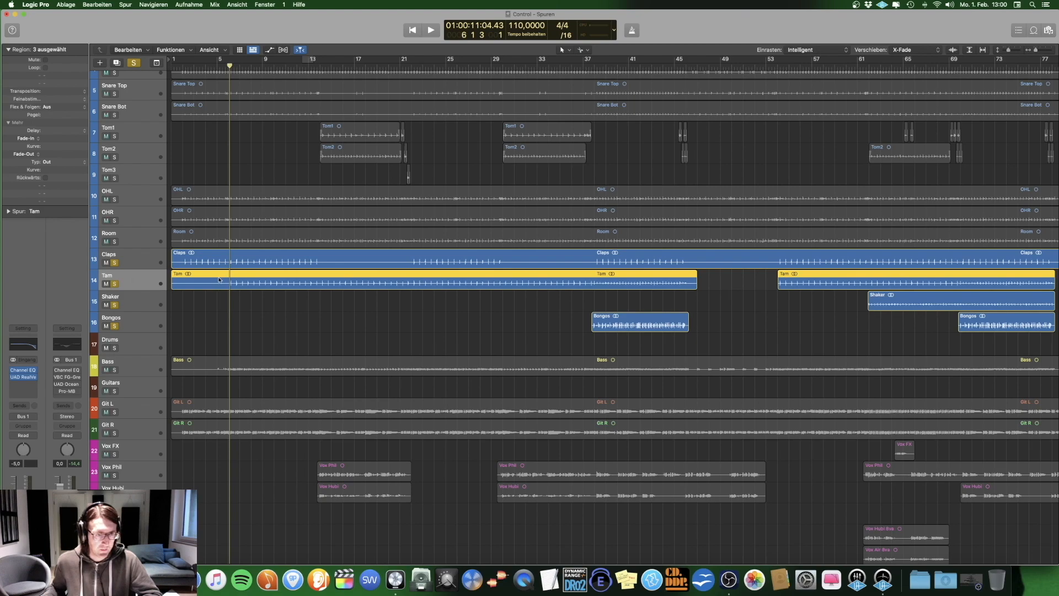
pyautogui.click(116, 264)
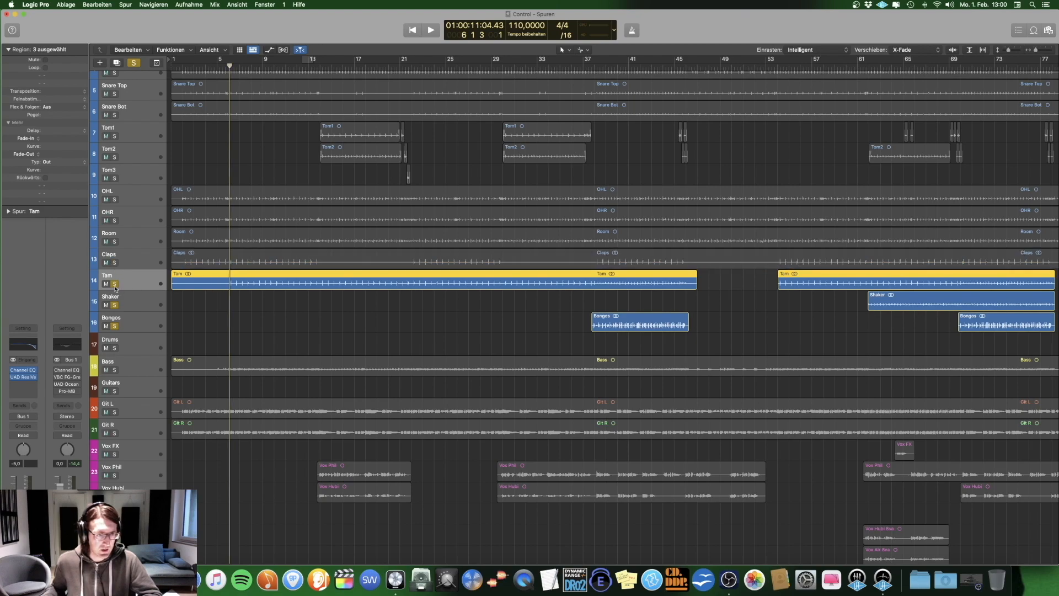
pyautogui.keyDown('alt'); pyautogui.click(115, 284); pyautogui.keyUp('alt')
pyautogui.click(115, 284)
# Step: Examine Tam's Channel EQ and UAD RealVerb-Pro, playing the soloed track from bar 6 with the reverb open
pyautogui.click(22, 371)
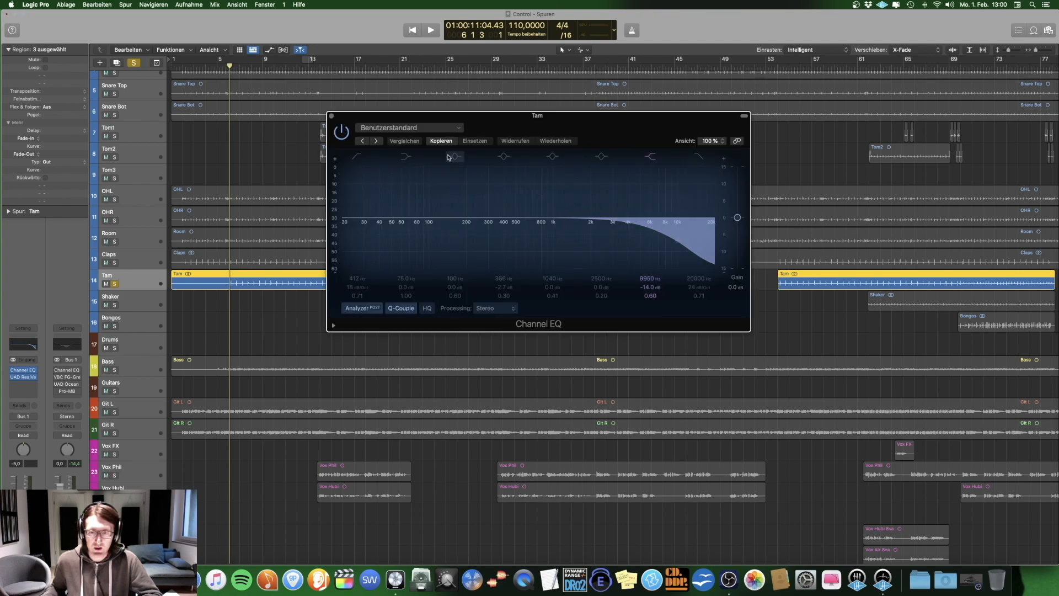
pyautogui.click(23, 377)
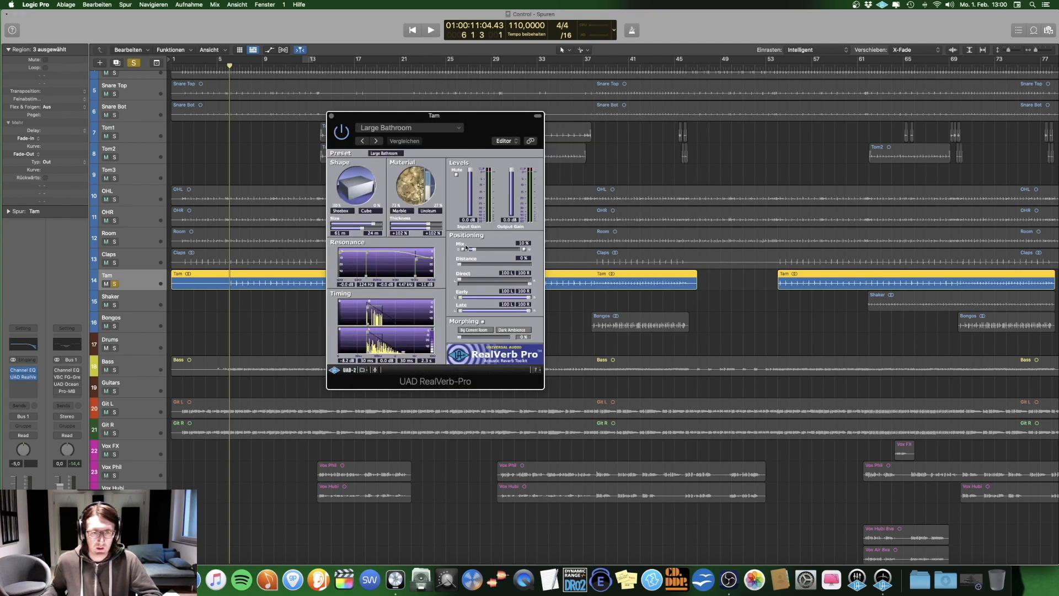
pyautogui.press('space')
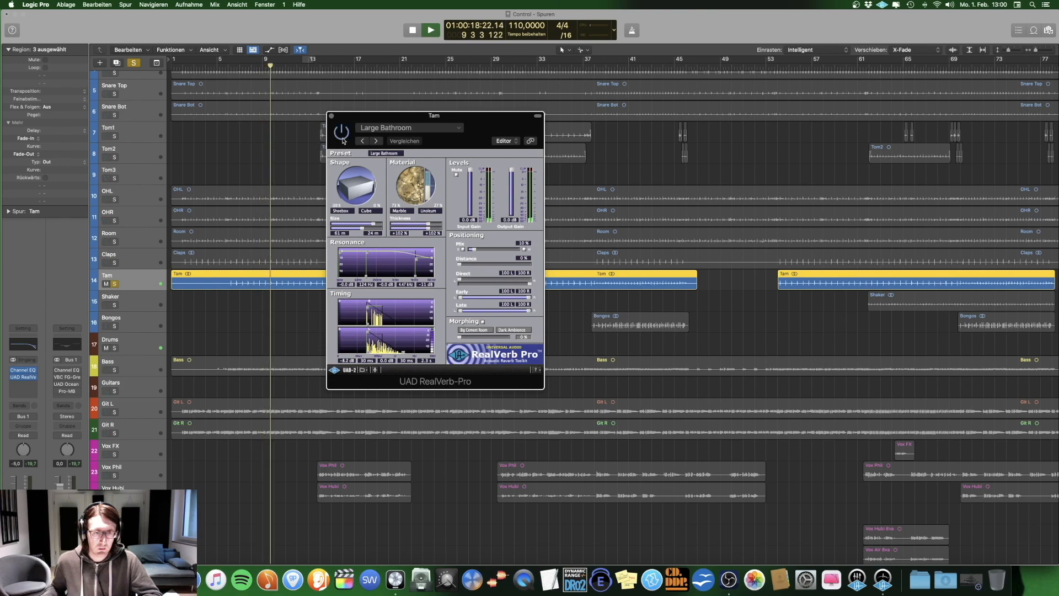
pyautogui.press('space')
pyautogui.click(331, 116)
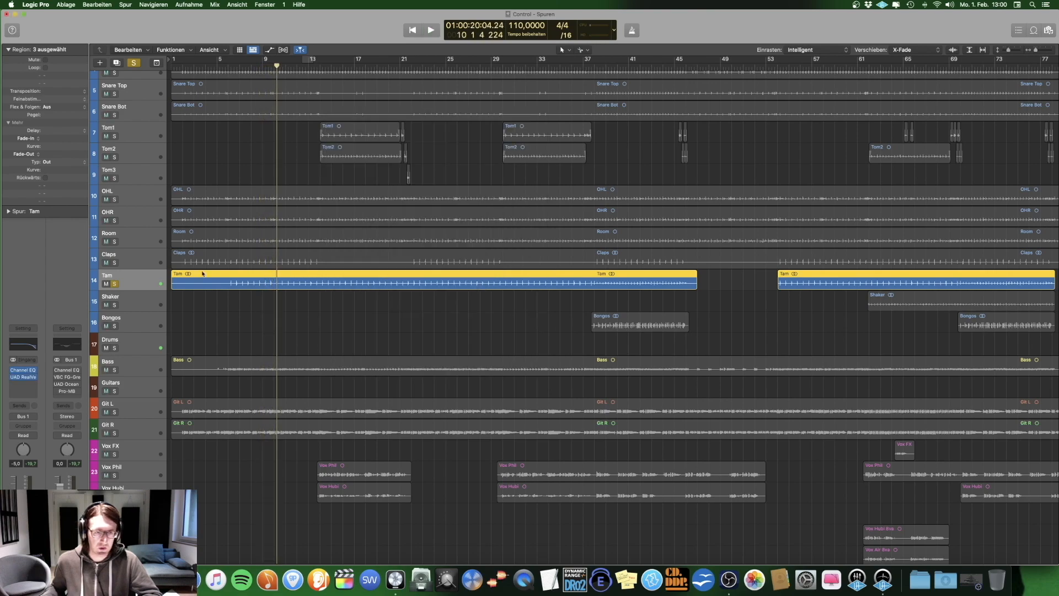
# Step: Switch the solo from Tam to Shaker, select Shaker and play it from about bar 63
pyautogui.click(114, 284)
pyautogui.click(114, 305)
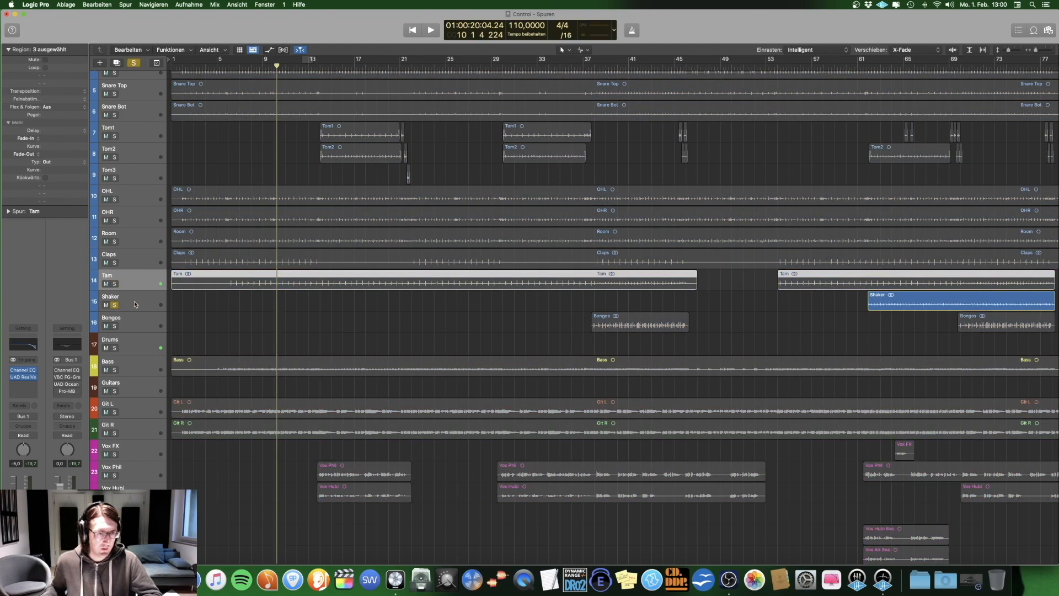
pyautogui.click(134, 304)
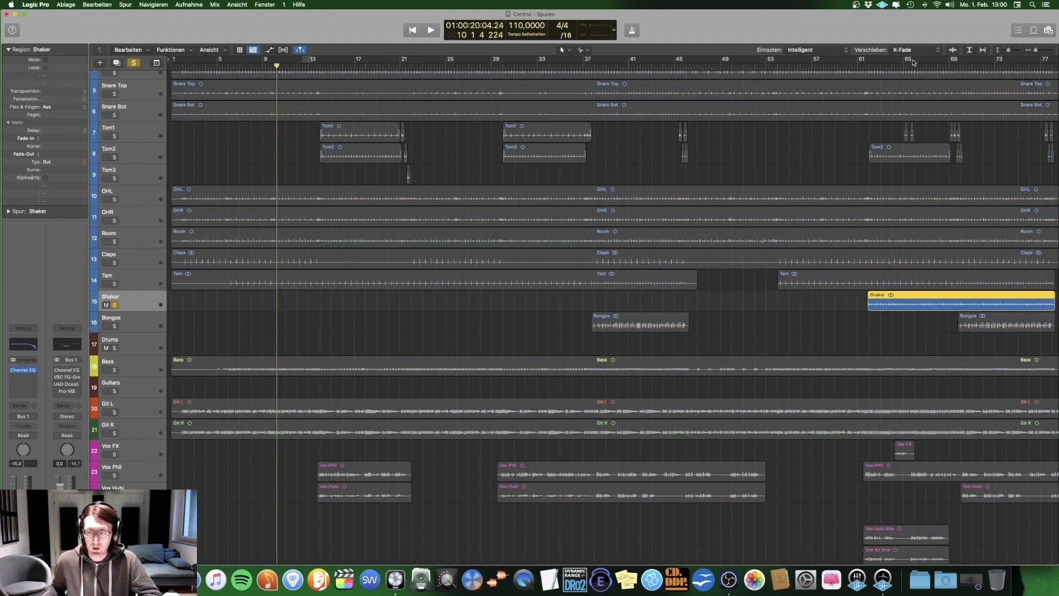
pyautogui.click(882, 63)
pyautogui.press('space')
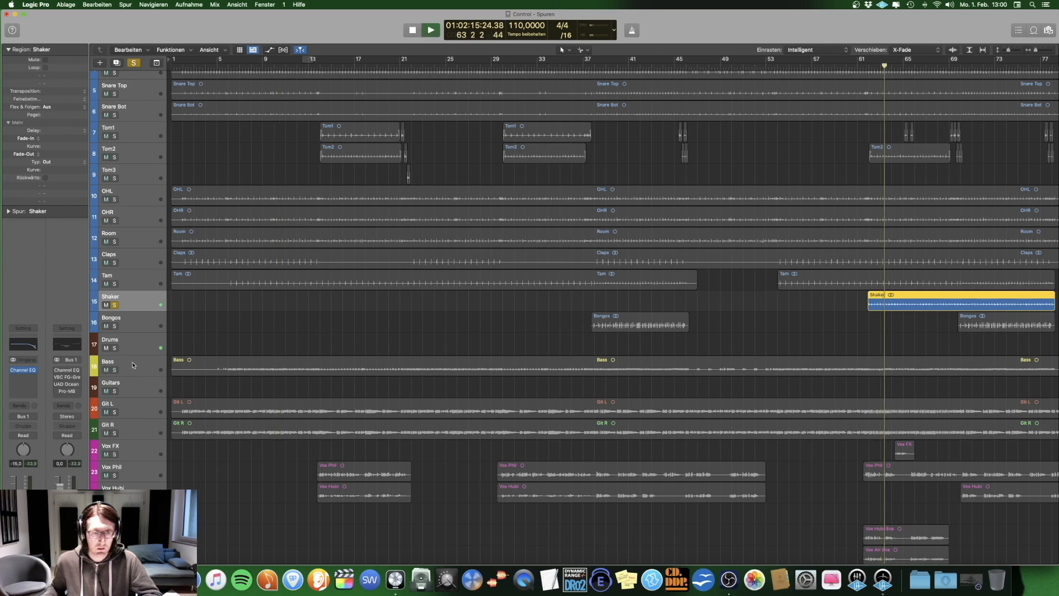
# Step: Check the Shaker track's Channel EQ during playback, then close it and stop
pyautogui.click(22, 370)
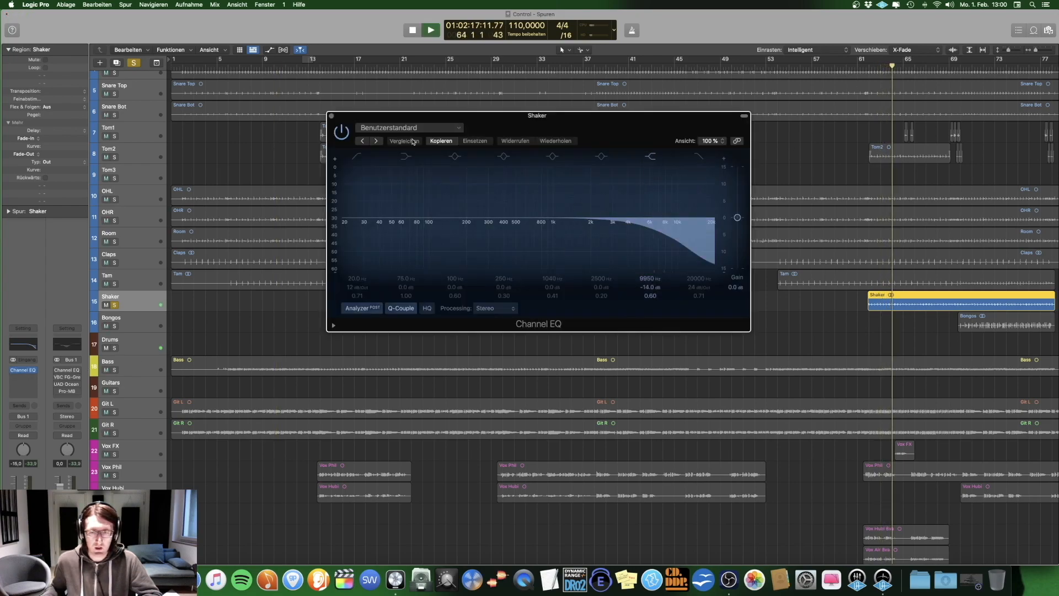
pyautogui.click(332, 116)
pyautogui.press('space')
# Step: Switch the solo from Shaker to Bongos, select Bongos and play its first region from about bar 37
pyautogui.click(114, 326)
pyautogui.click(114, 305)
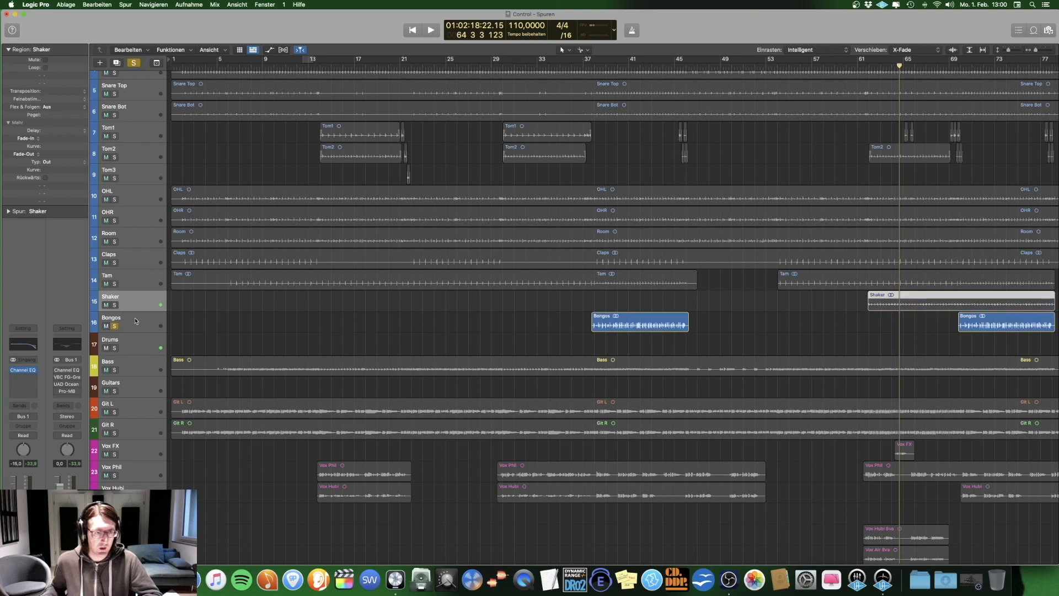
pyautogui.click(135, 321)
pyautogui.press('space')
pyautogui.press('space')
pyautogui.click(593, 64)
pyautogui.press('space')
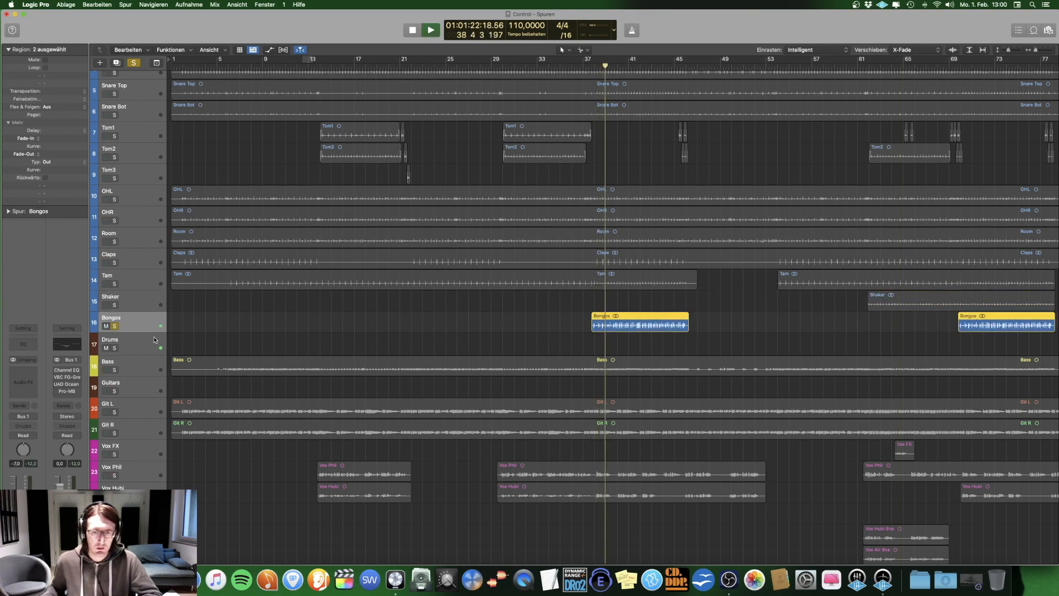
pyautogui.press('space')
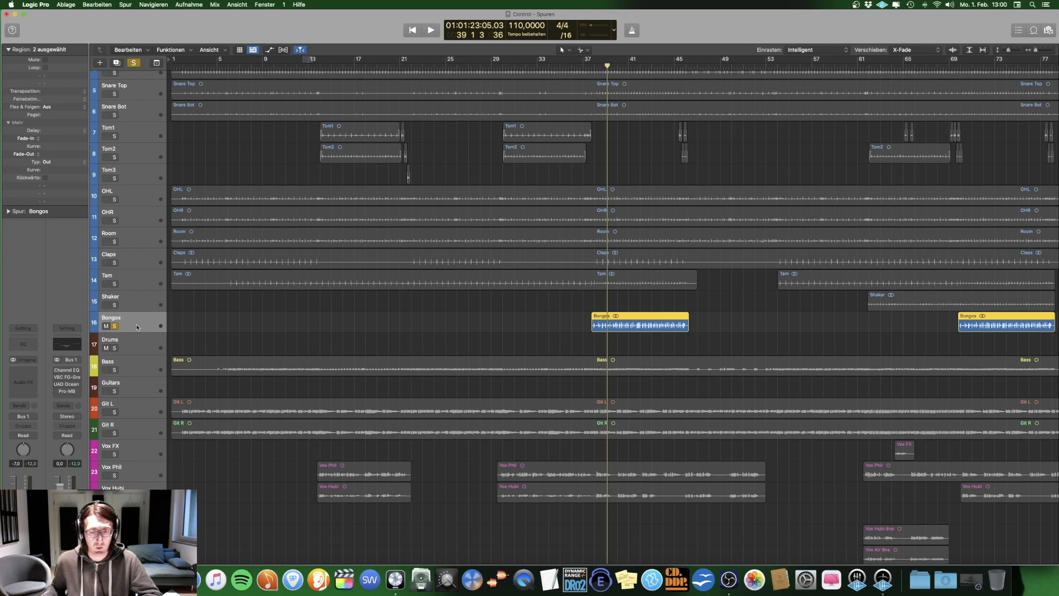
pyautogui.press('space')
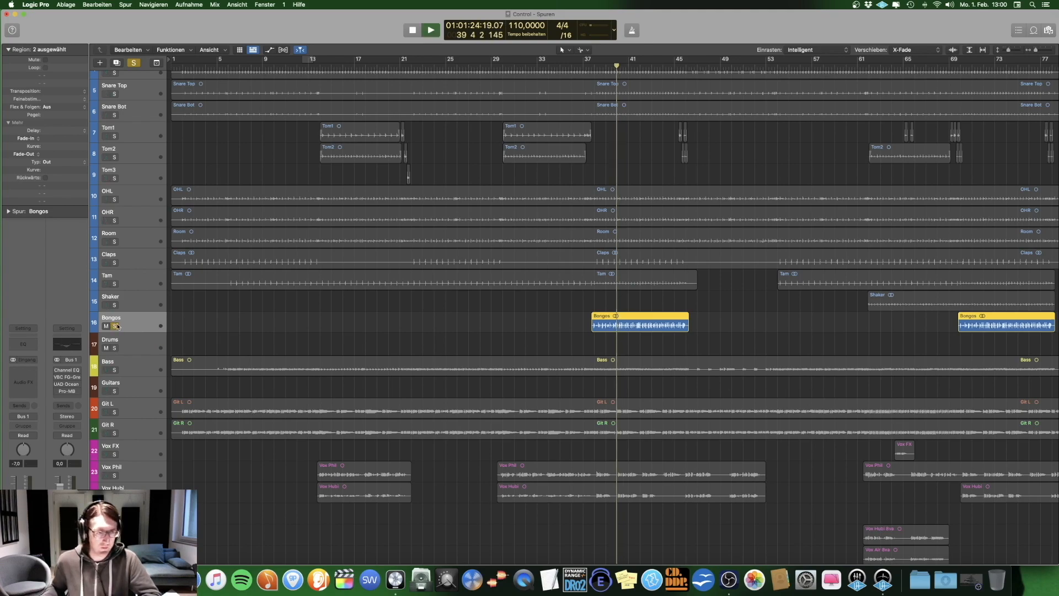
pyautogui.press('space')
pyautogui.press('space')
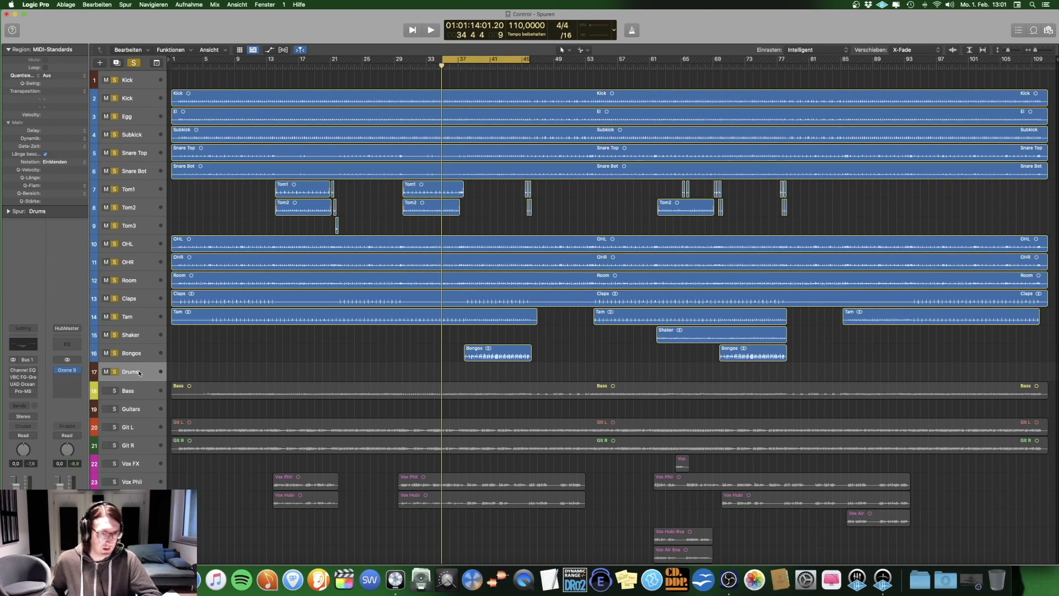
# Step: Play the soloed drums with the Drums bus Channel EQ open, bypassing and re-enabling it repeatedly to compare the sound
pyautogui.click(24, 371)
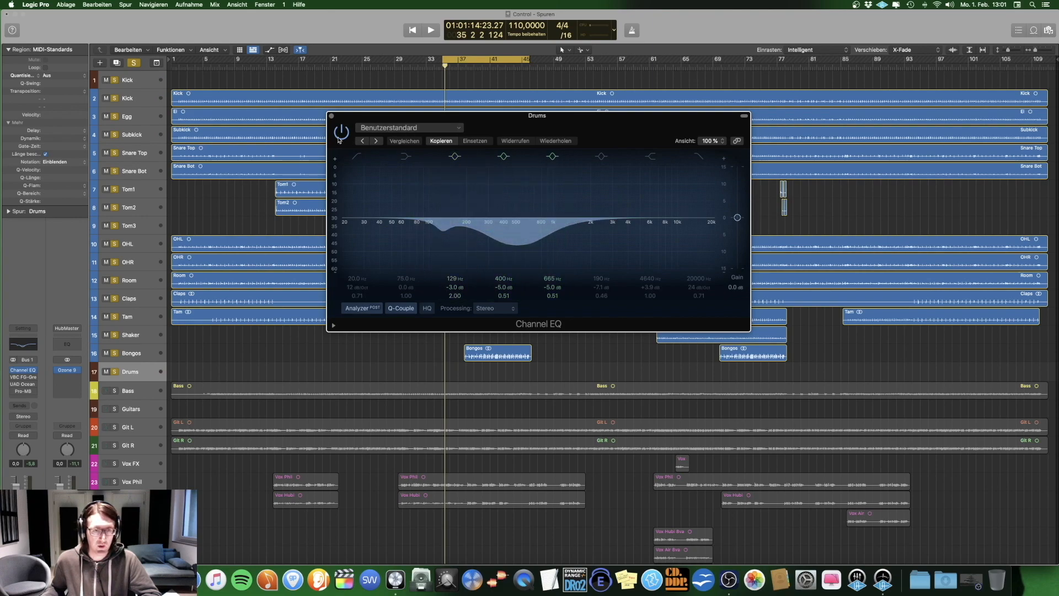
pyautogui.press('space')
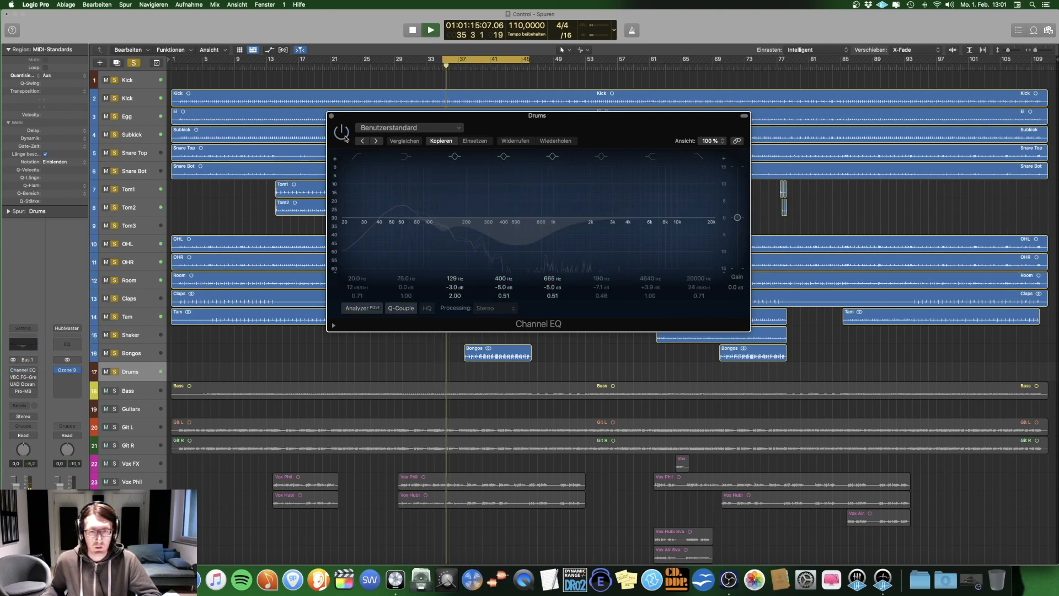
pyautogui.click(346, 138)
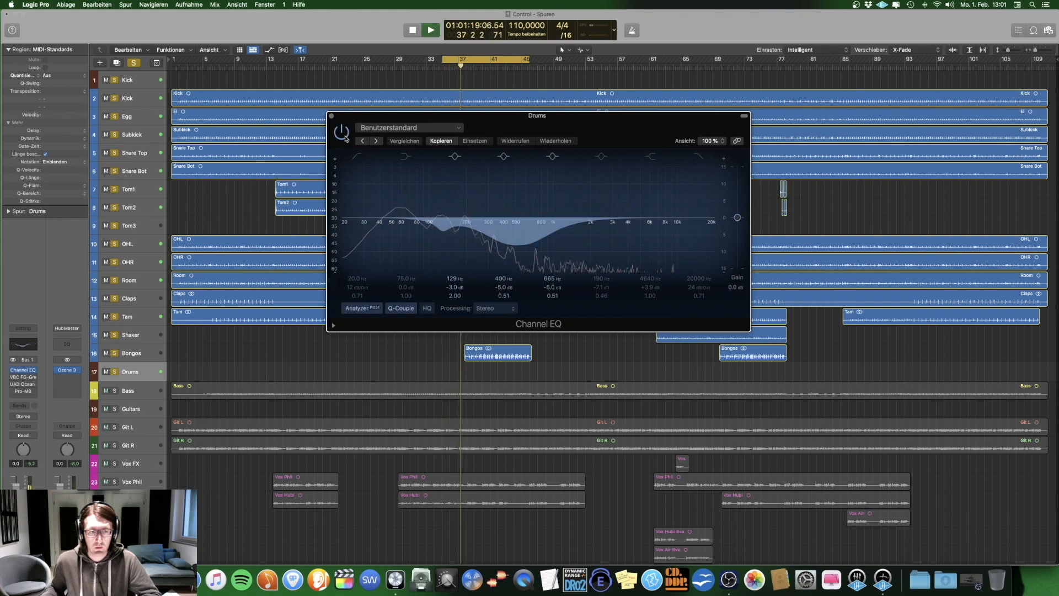
pyautogui.click(345, 138)
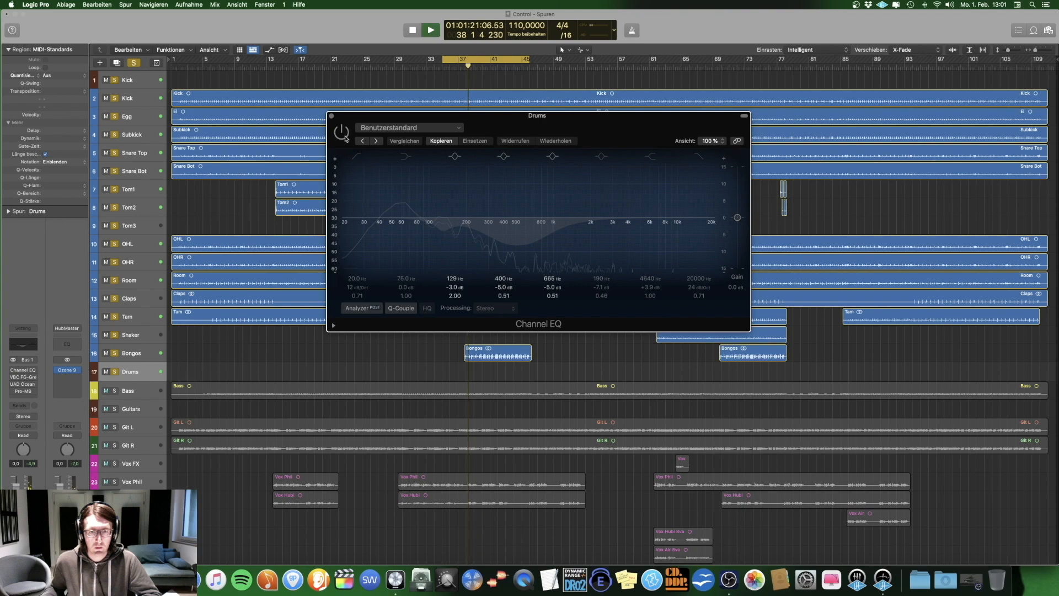
pyautogui.click(345, 138)
pyautogui.click(346, 138)
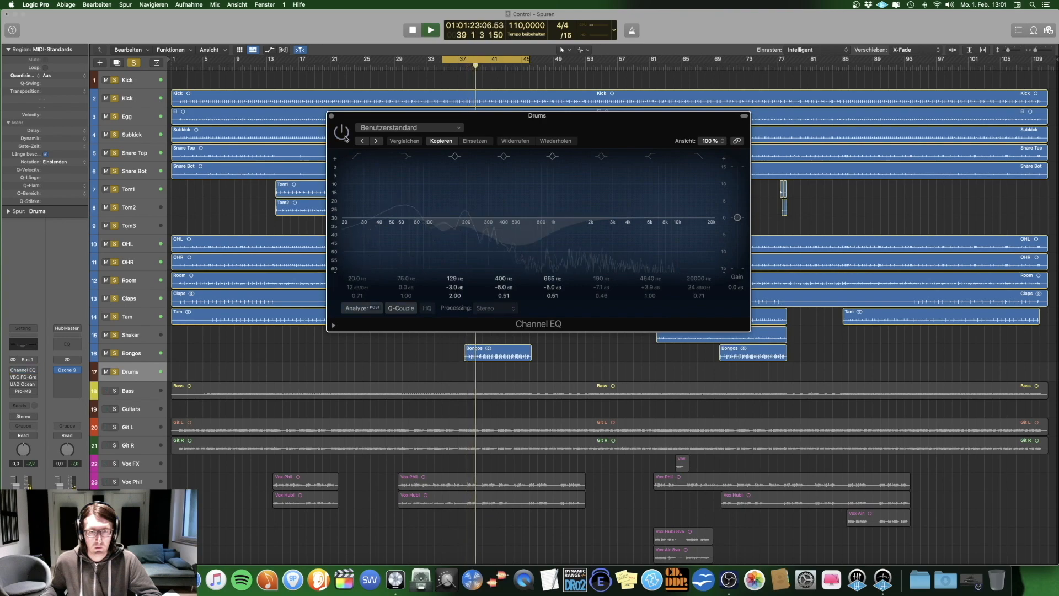
pyautogui.click(345, 138)
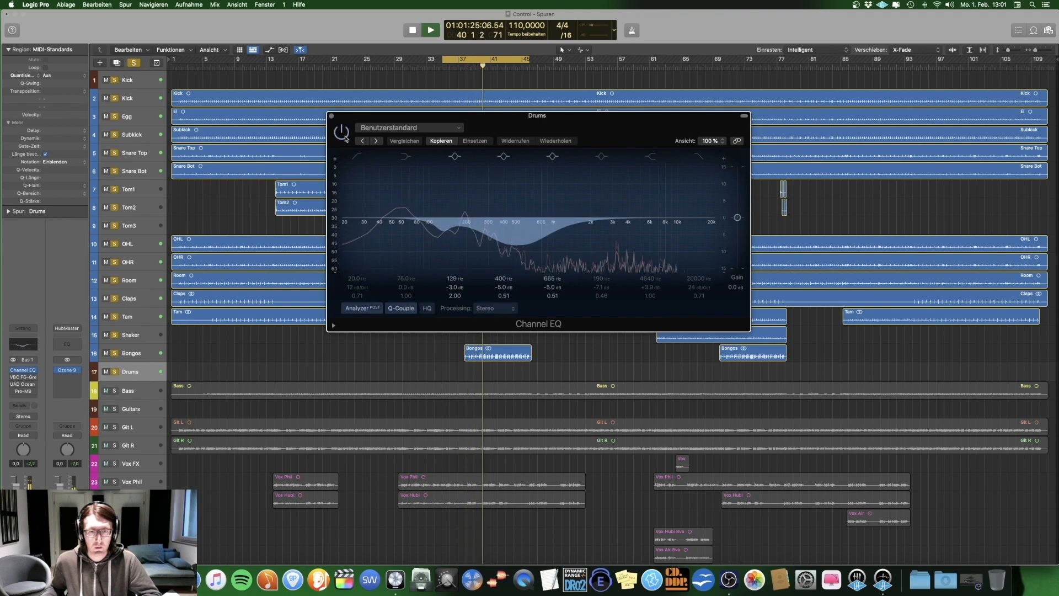
pyautogui.click(345, 137)
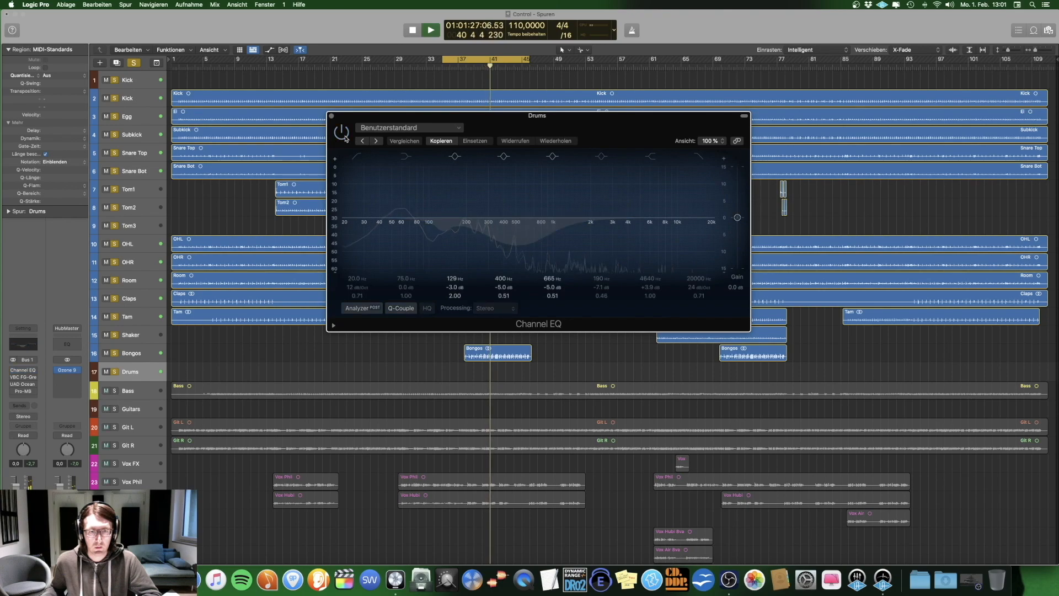
pyautogui.click(346, 138)
pyautogui.press('space')
# Step: Open VBC FG-Grey on the Drums bus in place of the Channel EQ and play the drums to examine the compression
pyautogui.click(13, 377)
pyautogui.click(23, 378)
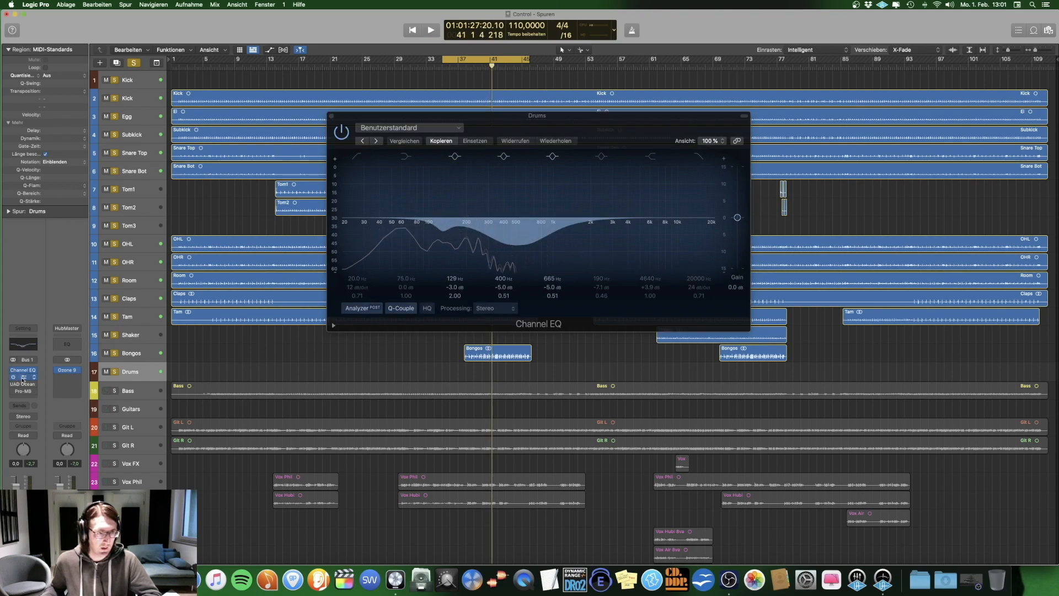
pyautogui.click(332, 116)
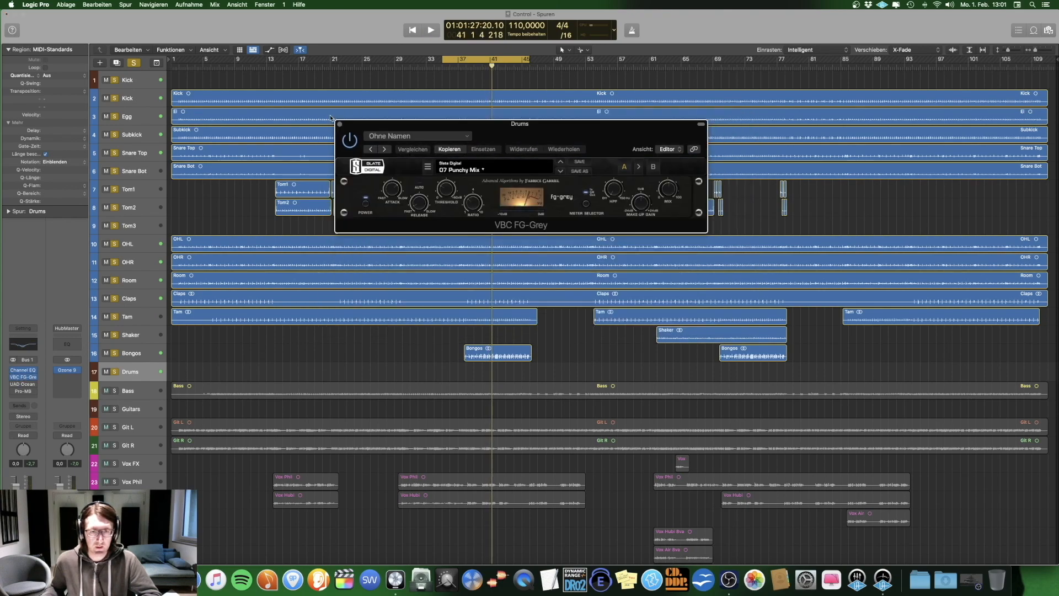
pyautogui.press('space')
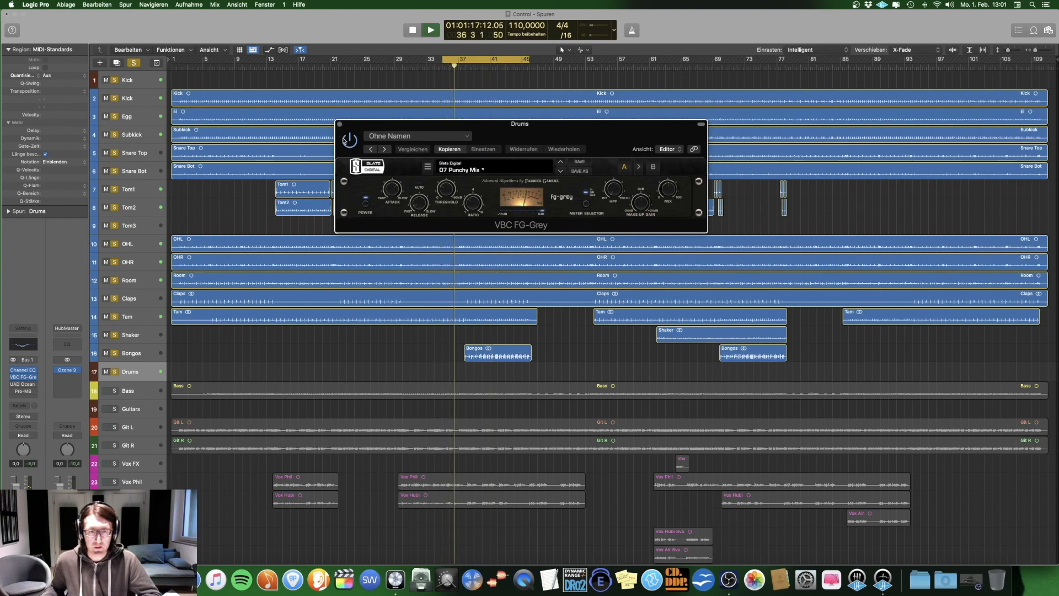
pyautogui.press('space')
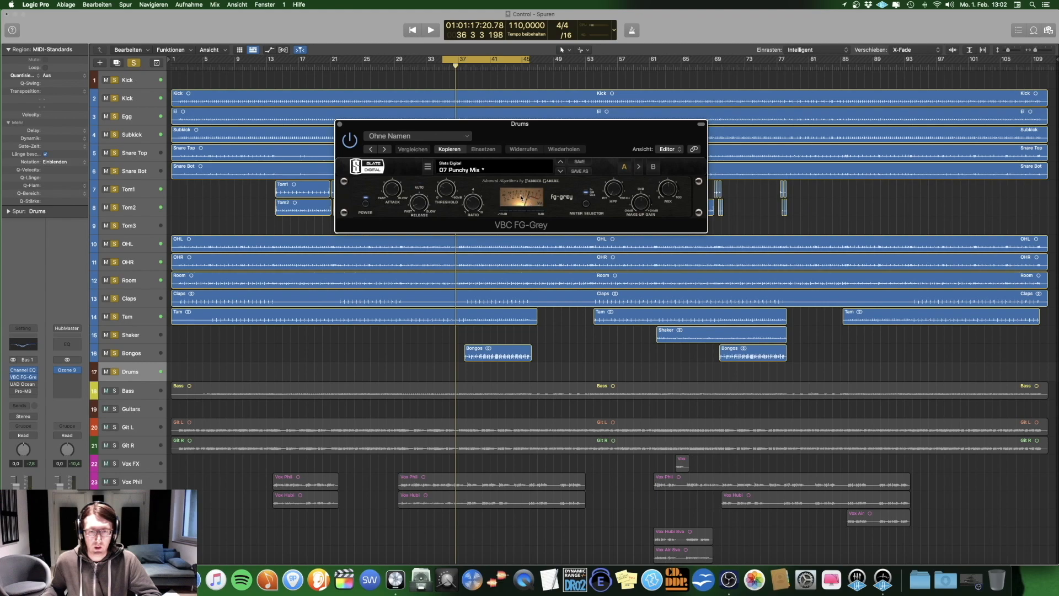
pyautogui.press('space')
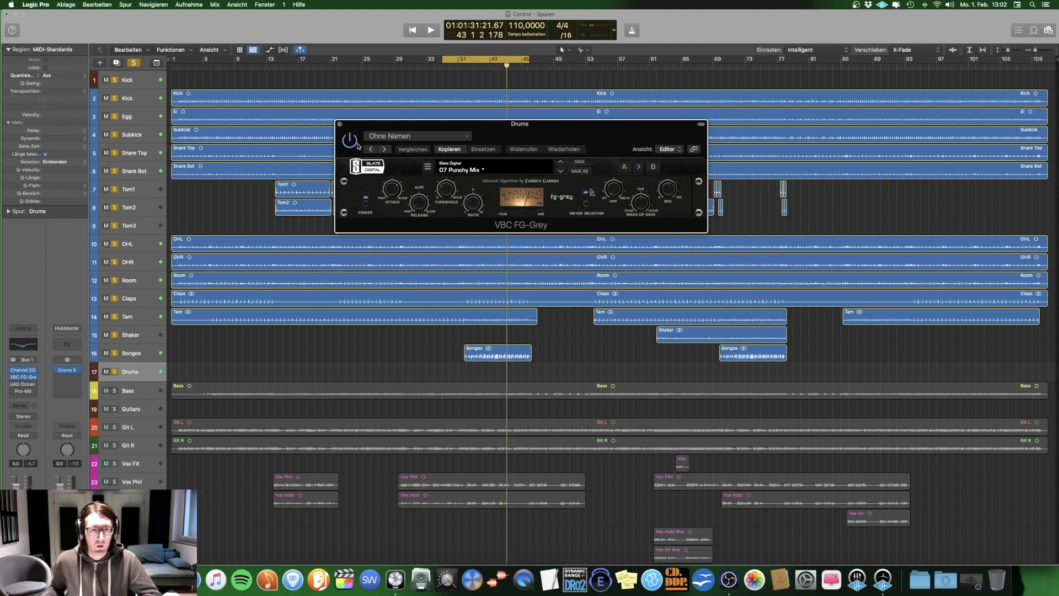
pyautogui.click(339, 124)
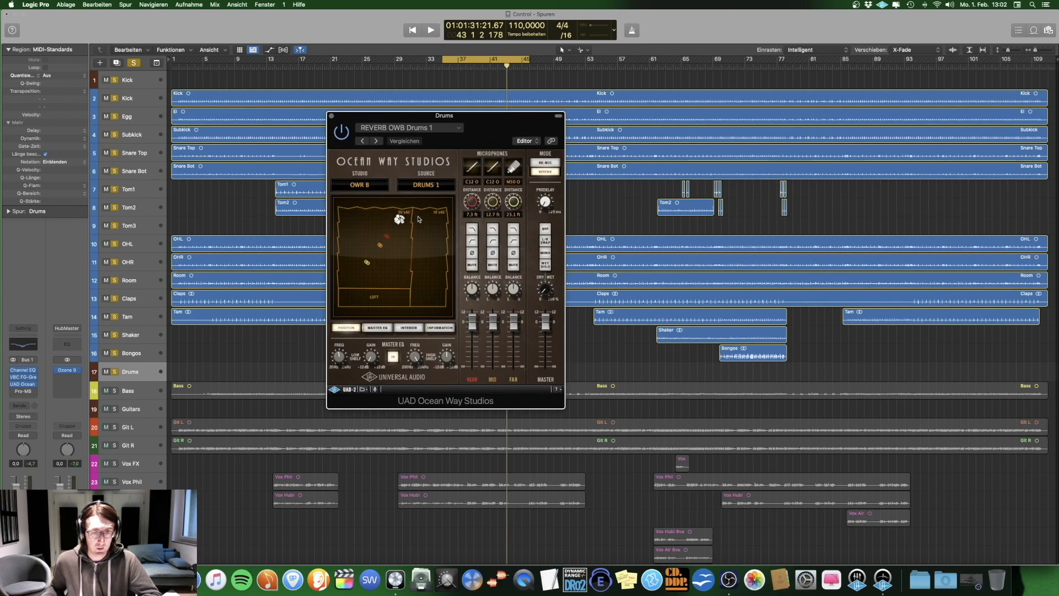
# Step: Play the soloed drums with UAD Ocean Way Studios open on the Drums bus, comparing the sound with and without the reverb
pyautogui.press('space')
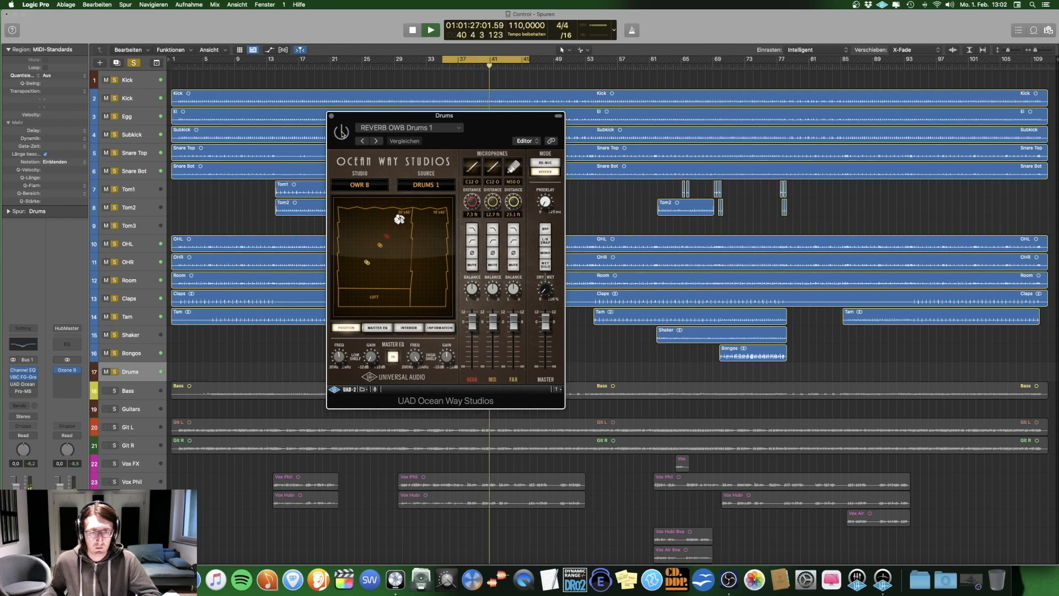
pyautogui.press('space')
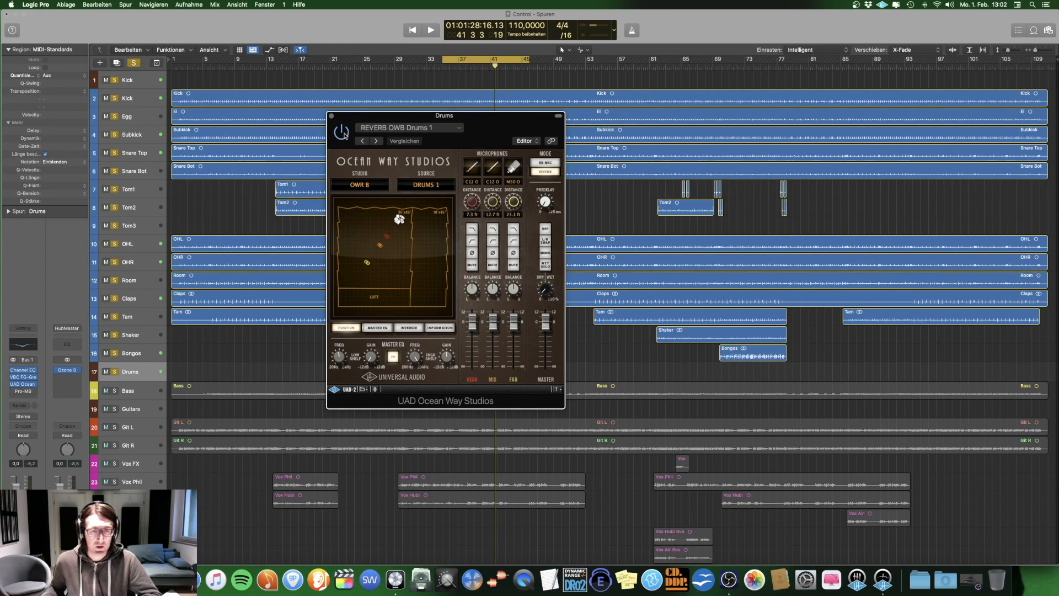
pyautogui.press('space')
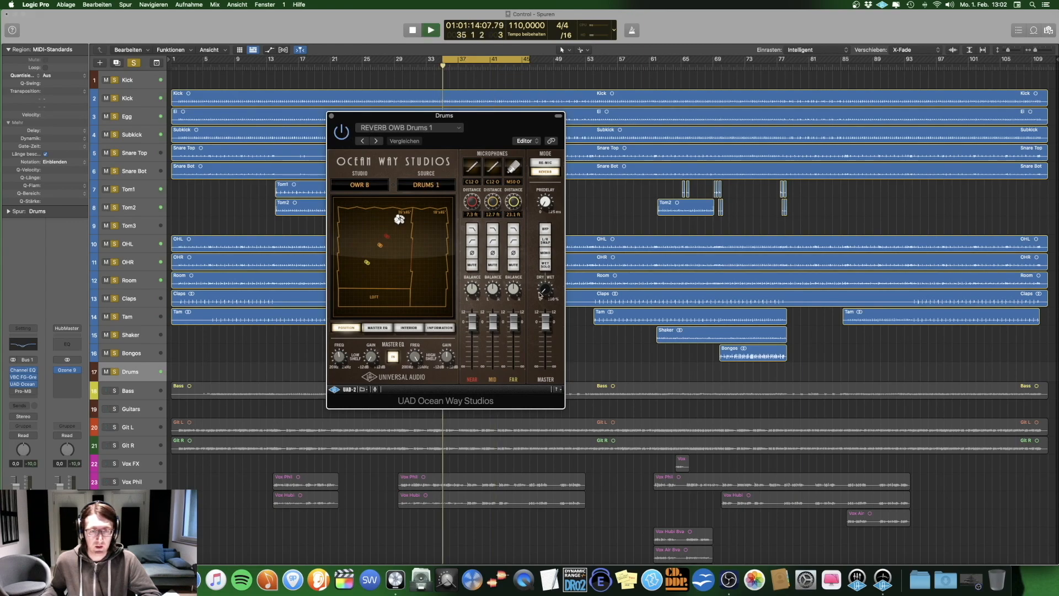
pyautogui.click(546, 251)
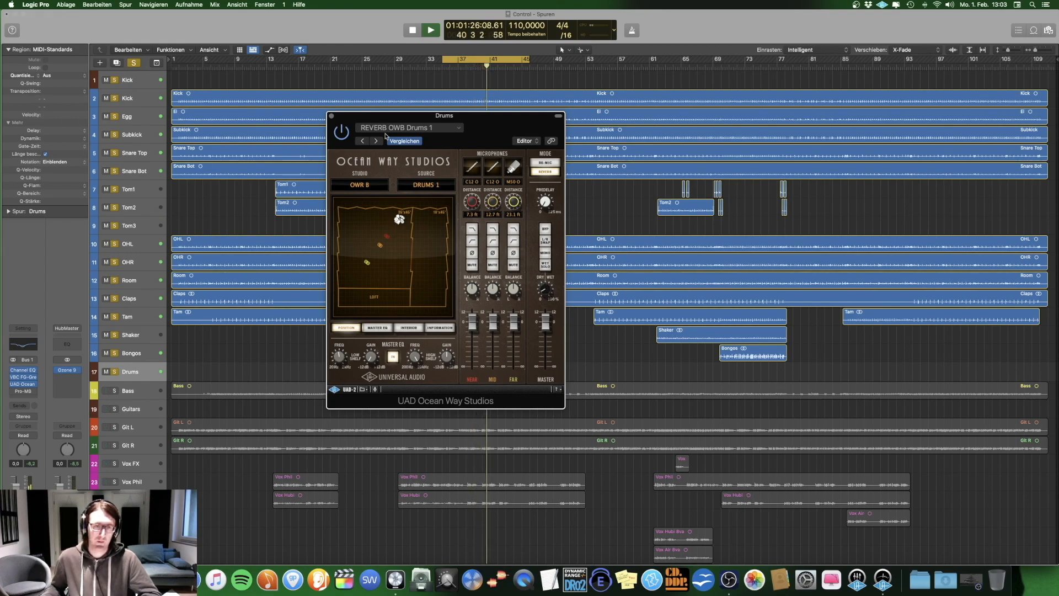
pyautogui.click(331, 116)
pyautogui.press('space')
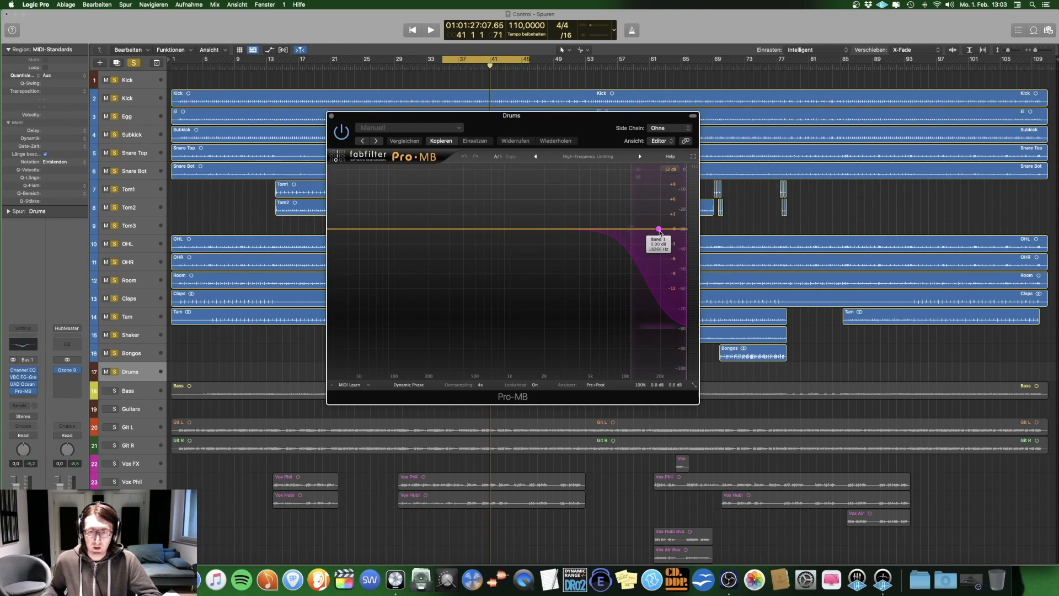
# Step: Play the soloed drums with Pro-MB open on the Drums bus and inspect its high-frequency Band 1
pyautogui.click(114, 372)
pyautogui.press('space')
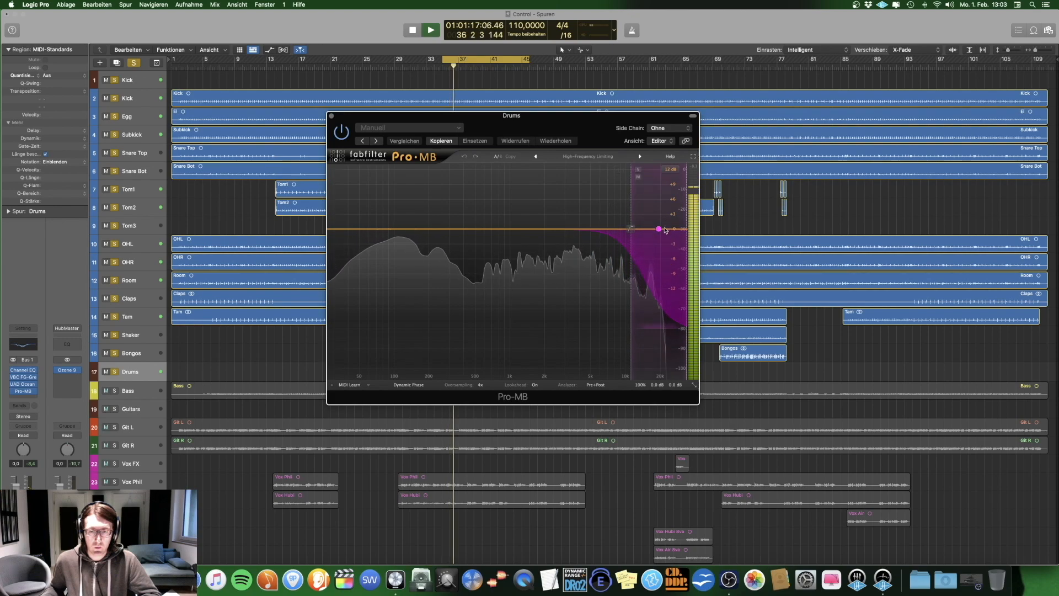
pyautogui.moveTo(660, 230)
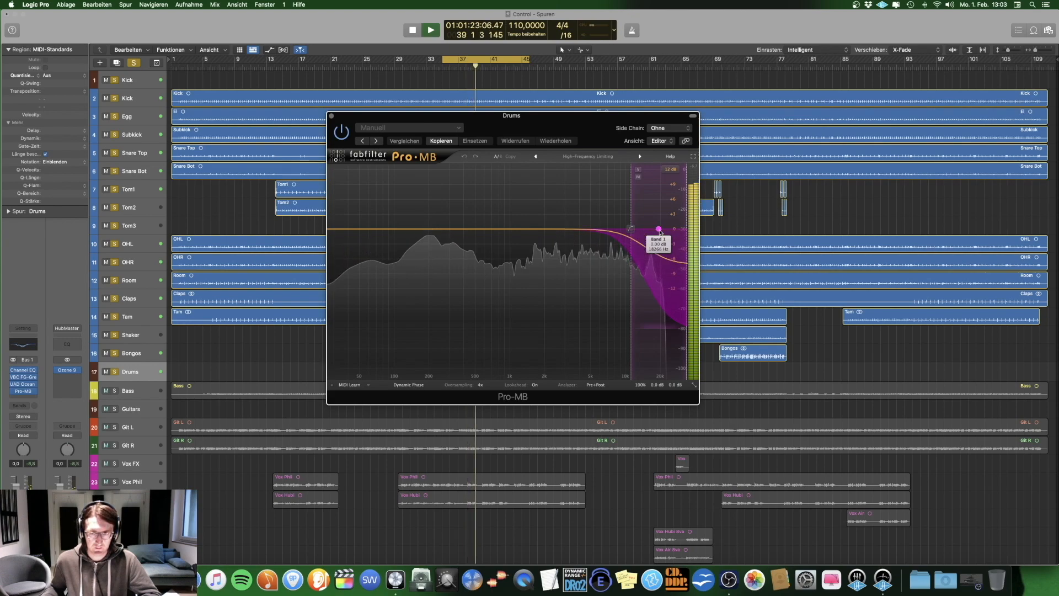
# Step: Close Pro-MB, show the mixer and select all drum channel strips from Kick to Drums while the soloed drums play
pyautogui.press('space')
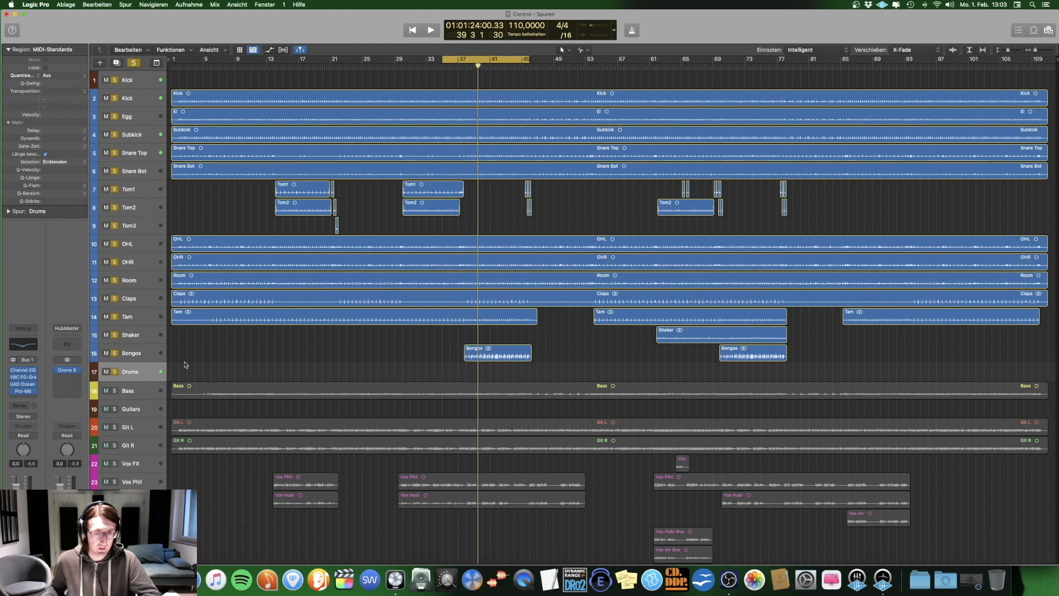
pyautogui.press('space')
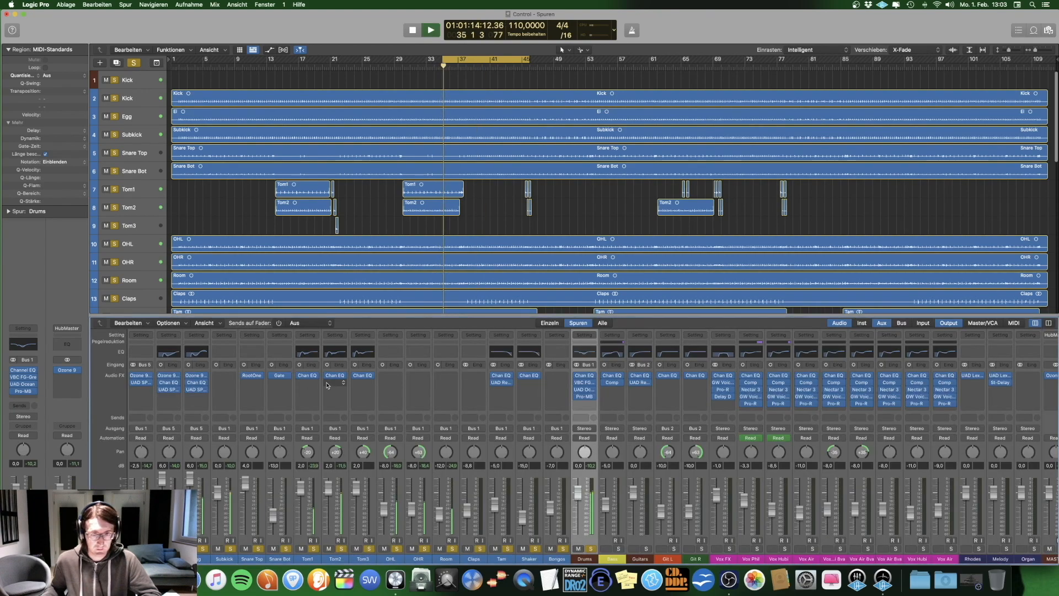
pyautogui.press('x')
pyautogui.keyDown('shift'); pyautogui.click(141, 559); pyautogui.keyUp('shift')
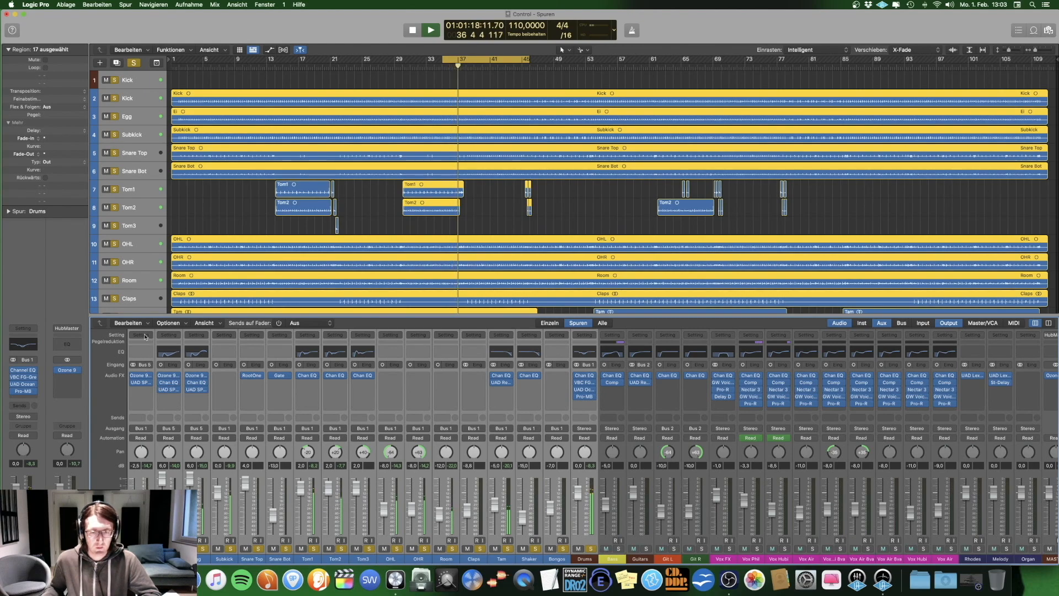
# Step: Play the soloed drums while repeatedly bypassing and re-enabling all effect plug-ins on the selected drum channels to compare the sound
pyautogui.click(145, 338)
pyautogui.click(169, 395)
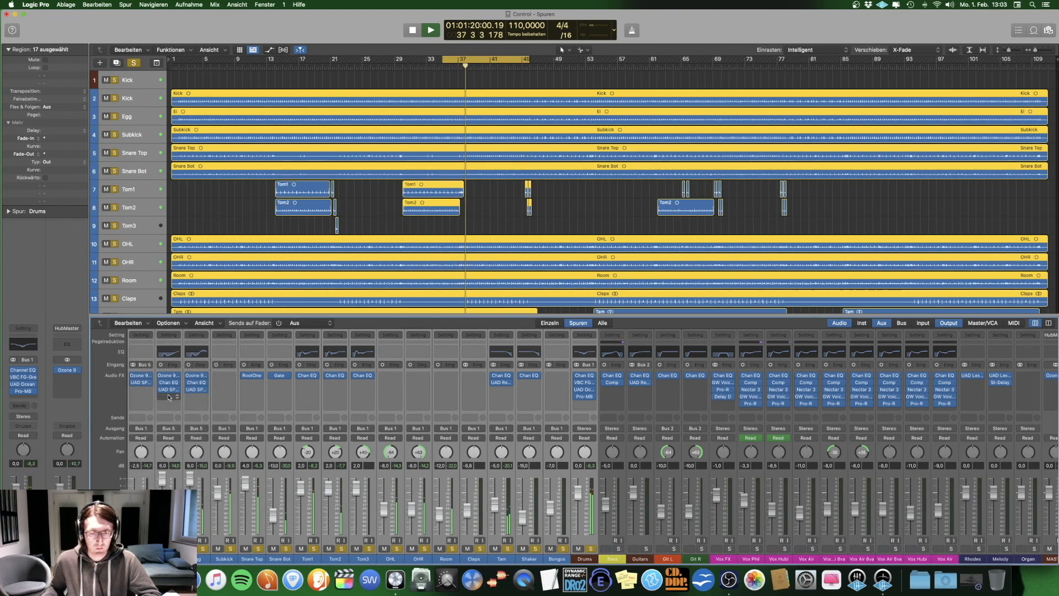
pyautogui.click(141, 336)
pyautogui.click(152, 395)
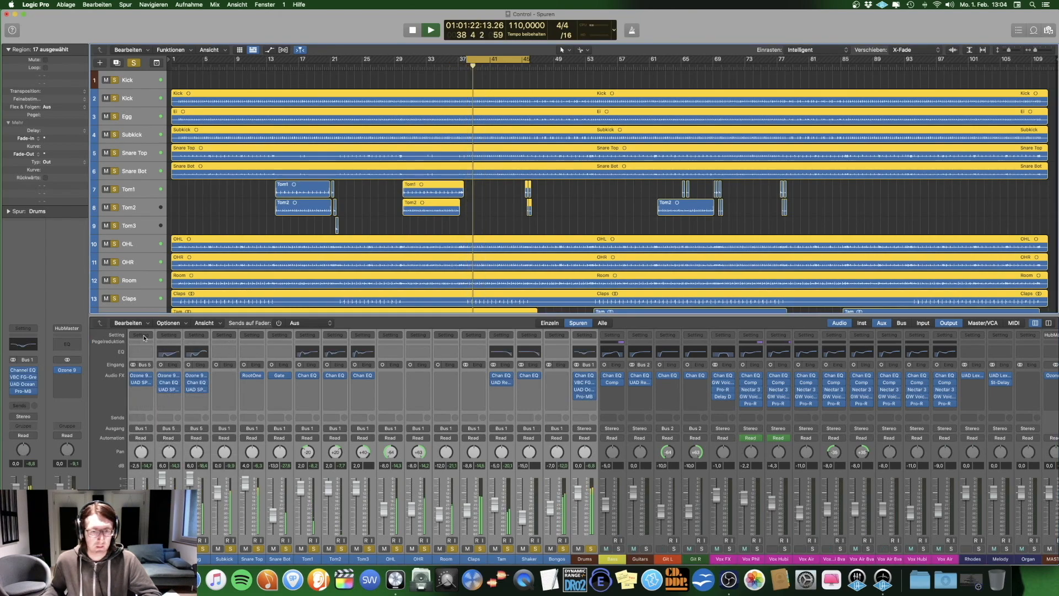
pyautogui.click(141, 336)
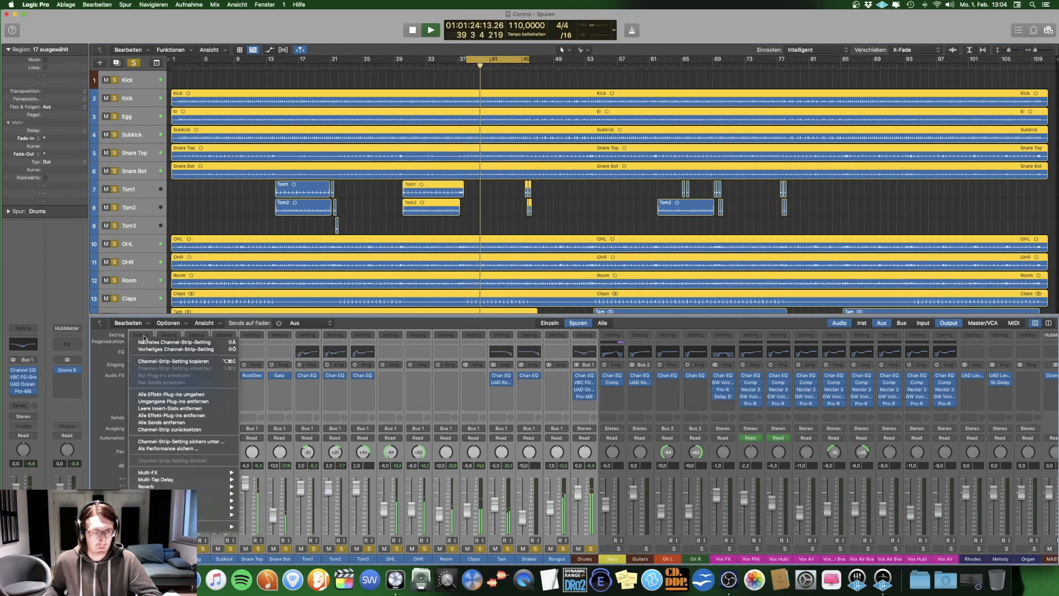
pyautogui.click(157, 394)
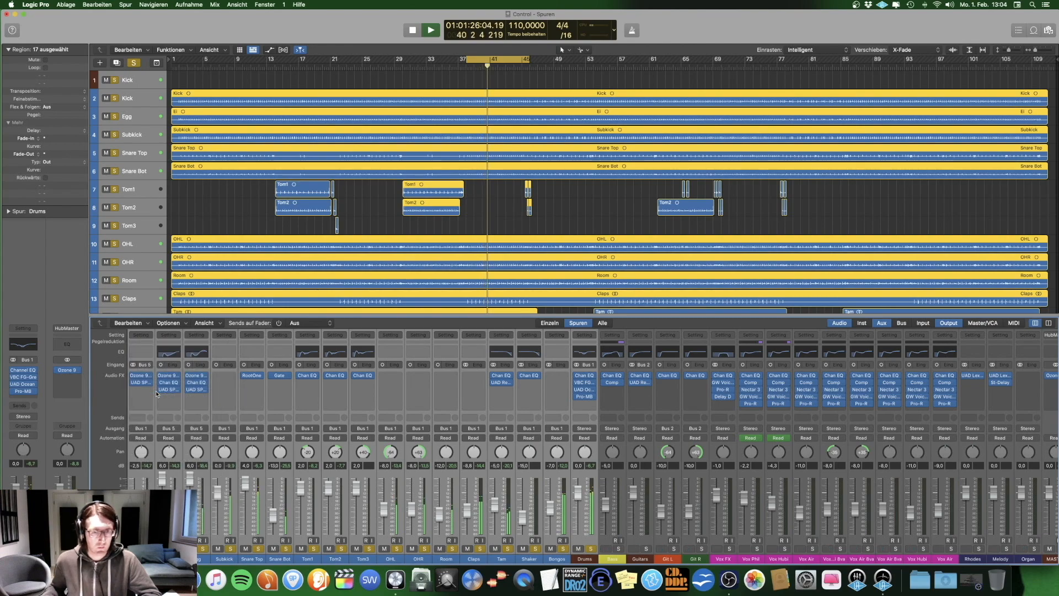
pyautogui.press('space')
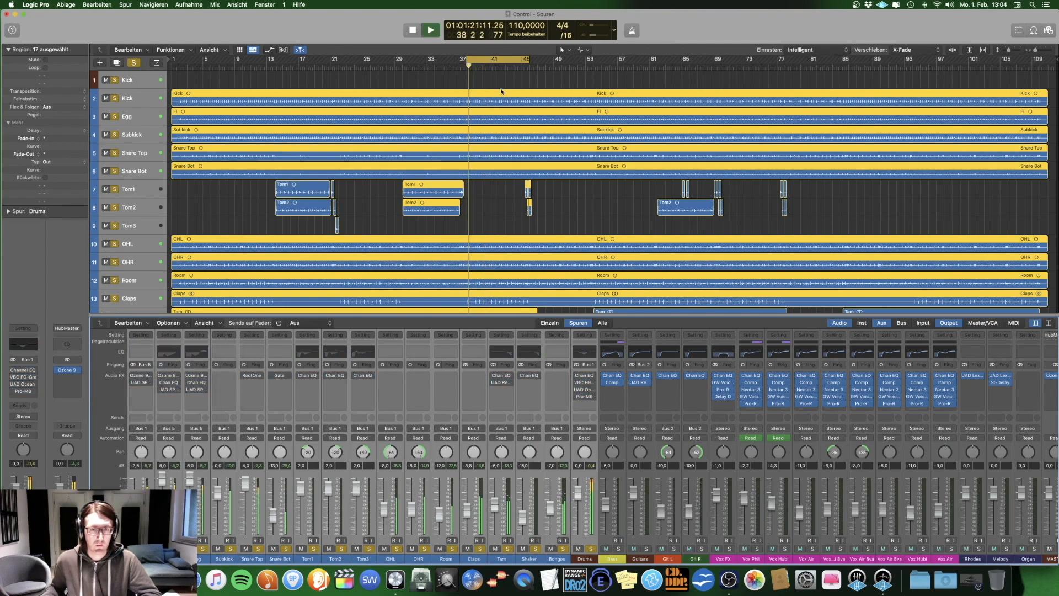
pyautogui.click(141, 336)
pyautogui.click(157, 395)
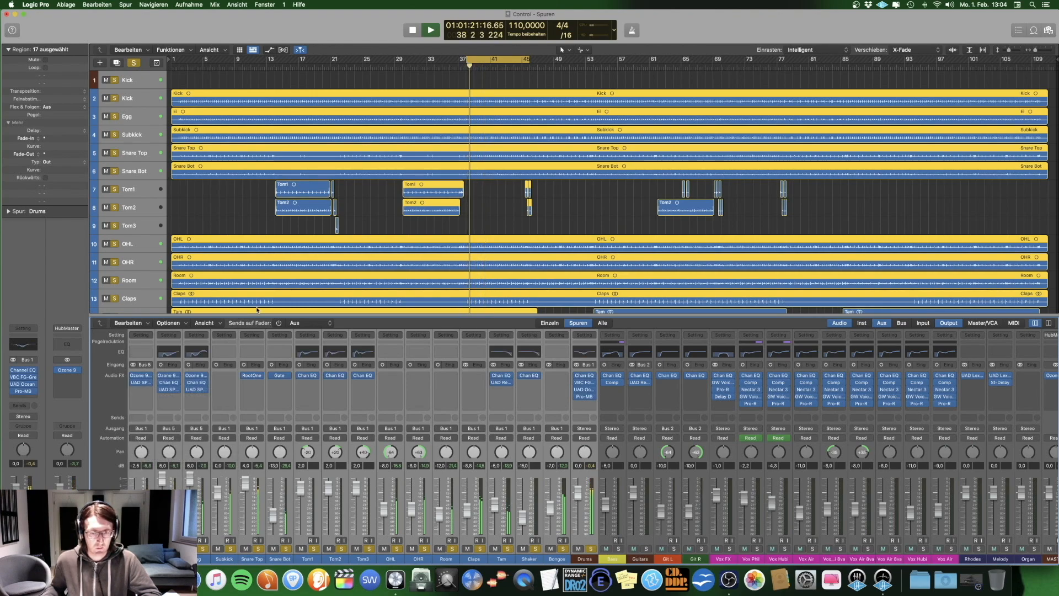
pyautogui.click(142, 336)
pyautogui.click(176, 394)
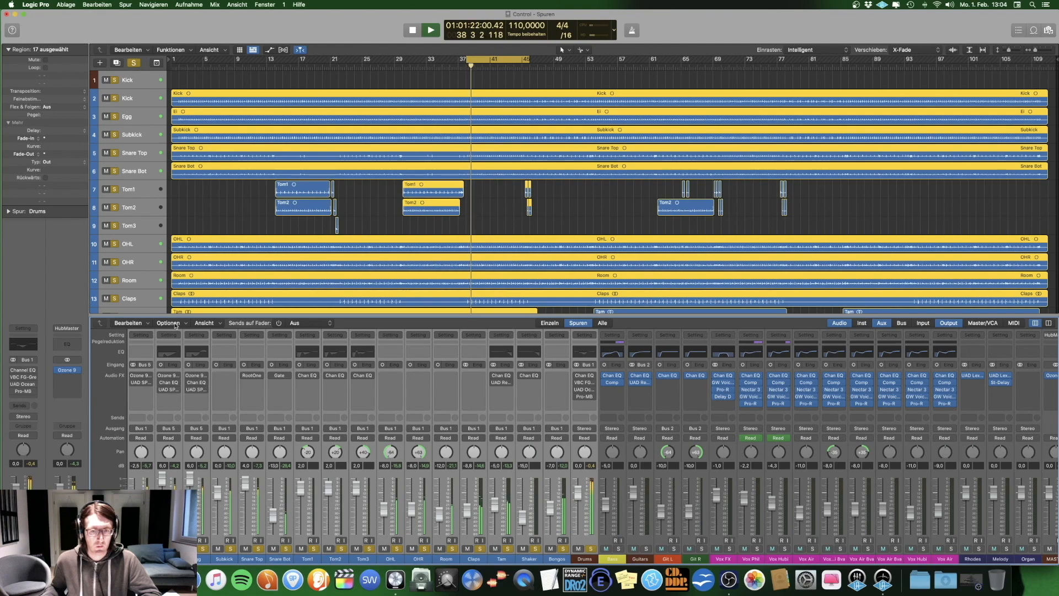
pyautogui.press('space')
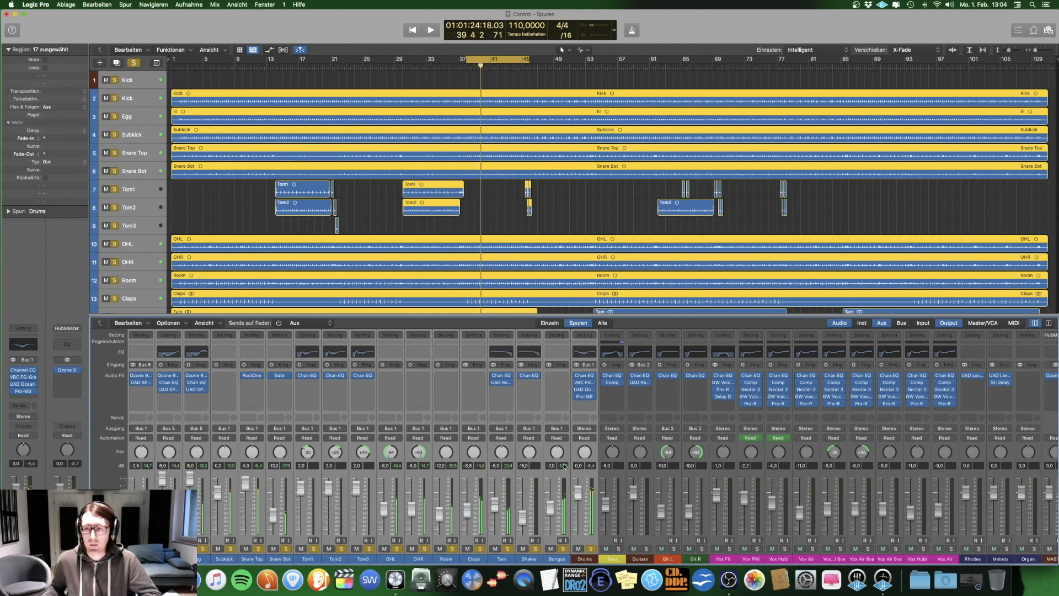
# Step: Hide the mixer and turn off solo for the selected drum tracks
pyautogui.press('x')
pyautogui.click(223, 213)
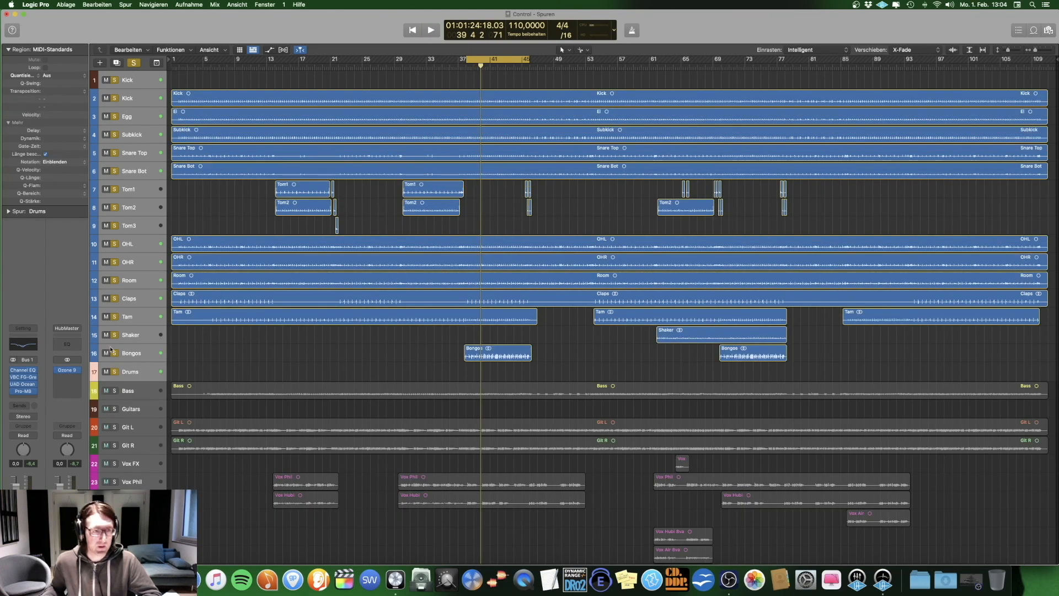
pyautogui.click(114, 372)
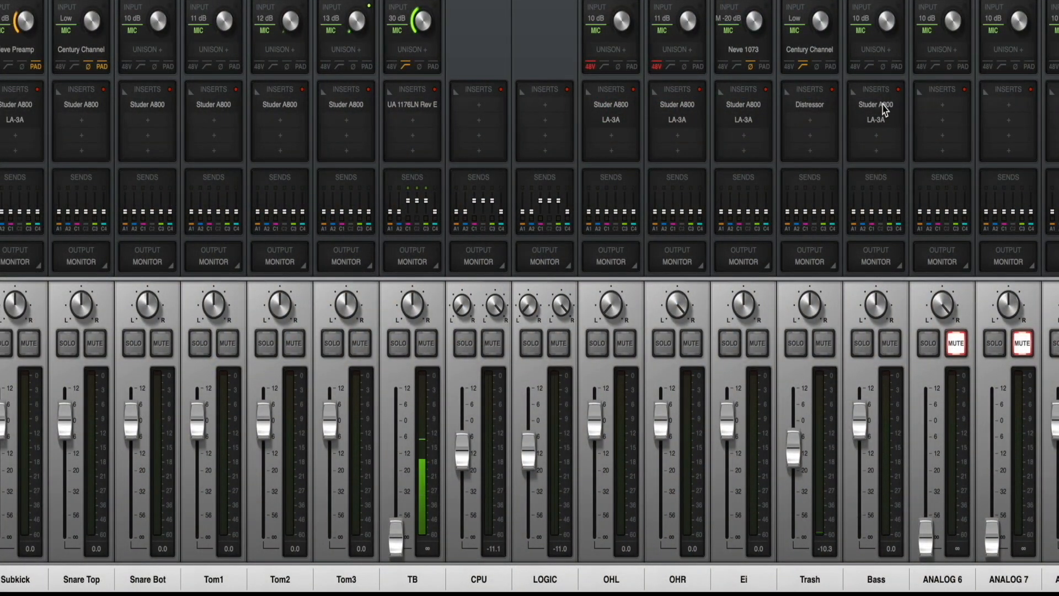
# Step: In the UAD Console mixer, examine the Studer A800 and LA-3A inserts on the Bass channel, closing each plug-in window after viewing
pyautogui.click(878, 106)
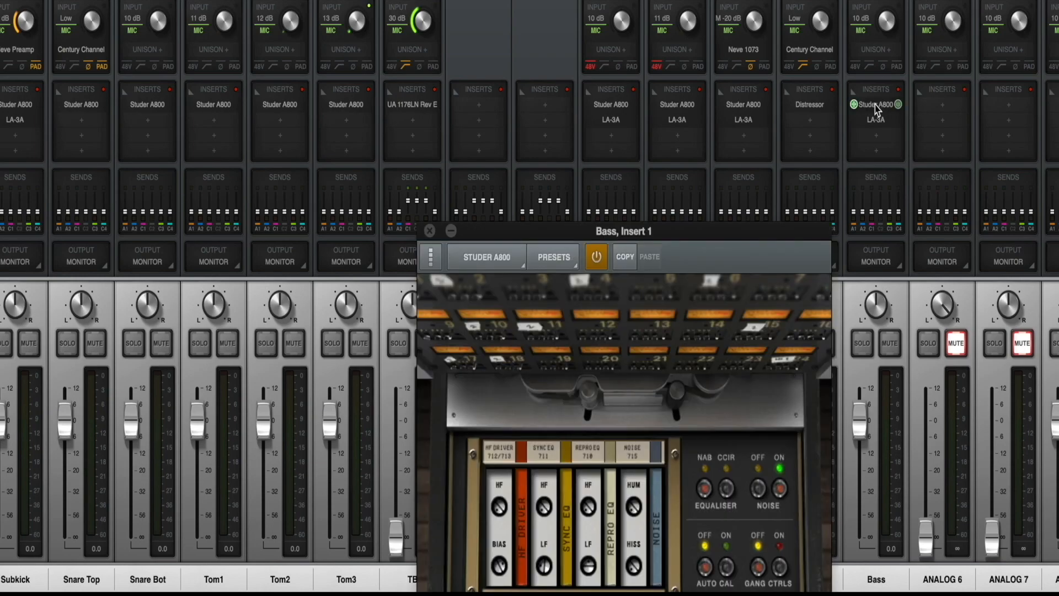
pyautogui.click(430, 231)
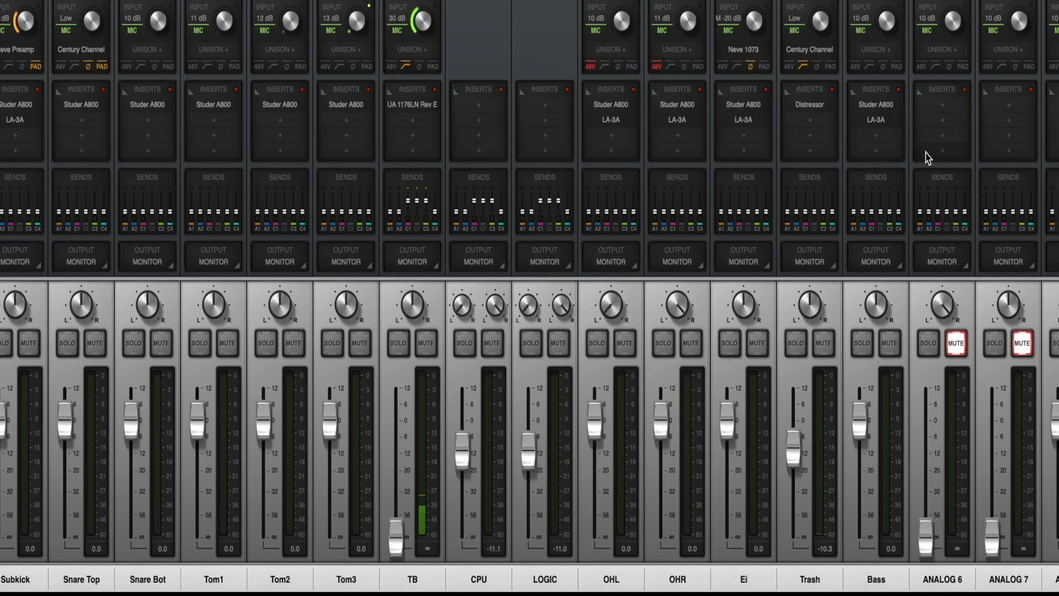
pyautogui.click(877, 121)
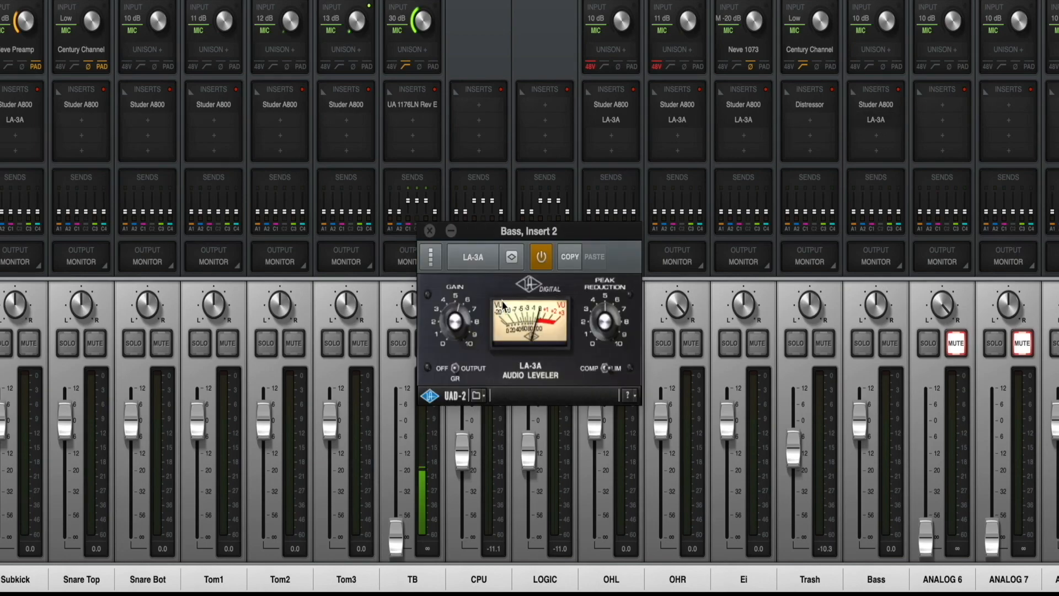
pyautogui.click(432, 231)
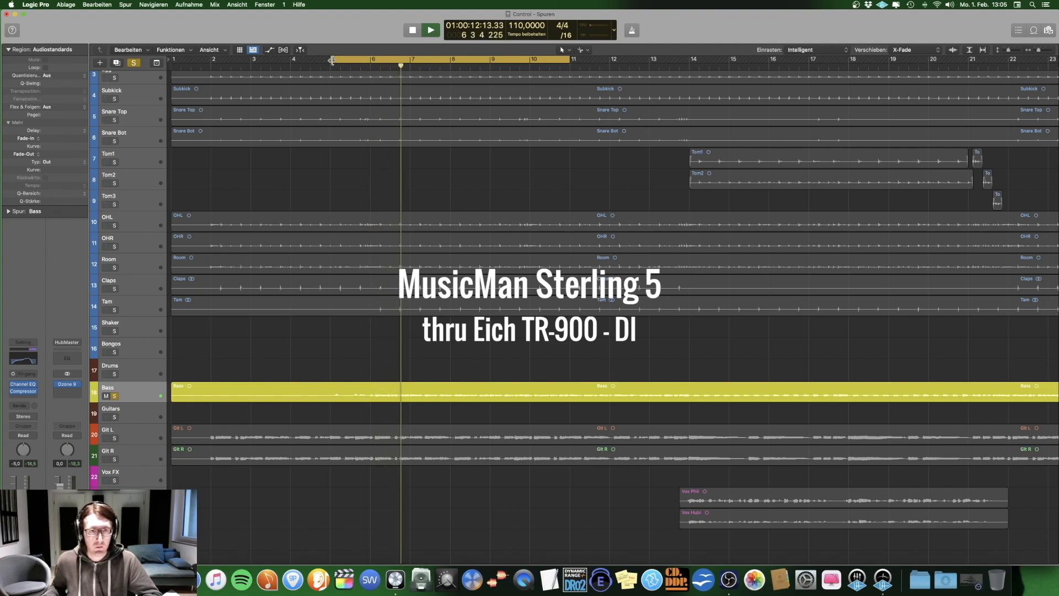
# Step: Shorten the cycle range to bars 6 through 10 while the soloed Bass track plays, and stop playback
pyautogui.moveTo(332, 59); pyautogui.dragTo(367, 57)
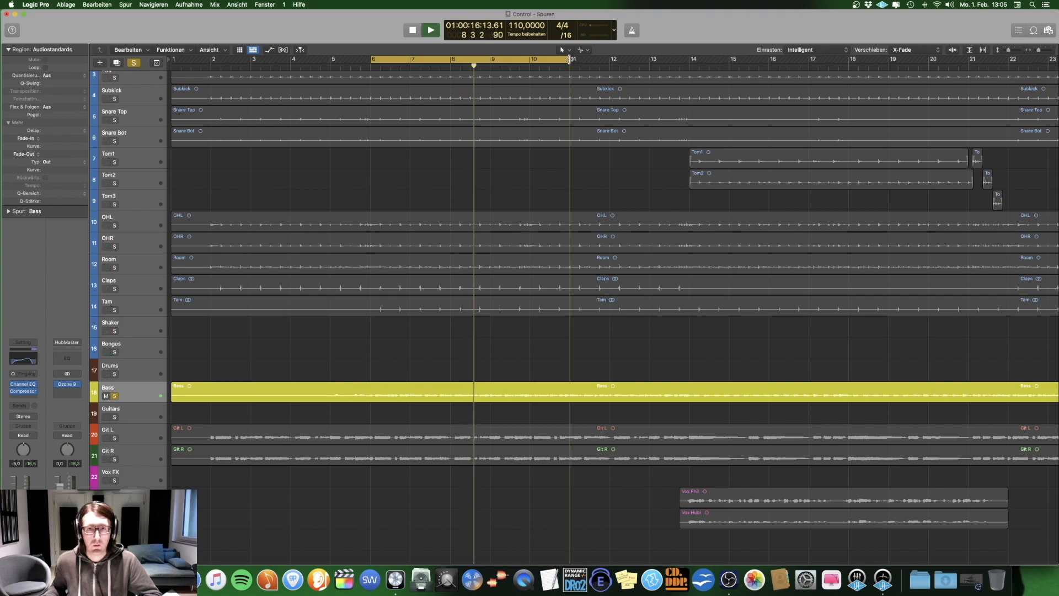
pyautogui.moveTo(574, 59); pyautogui.dragTo(531, 58)
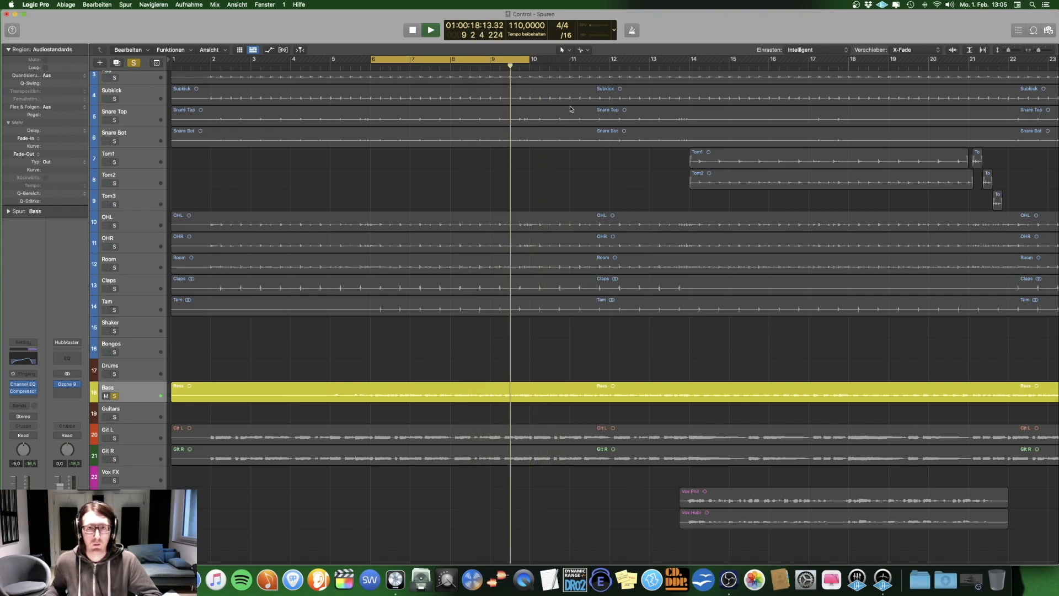
pyautogui.press('space')
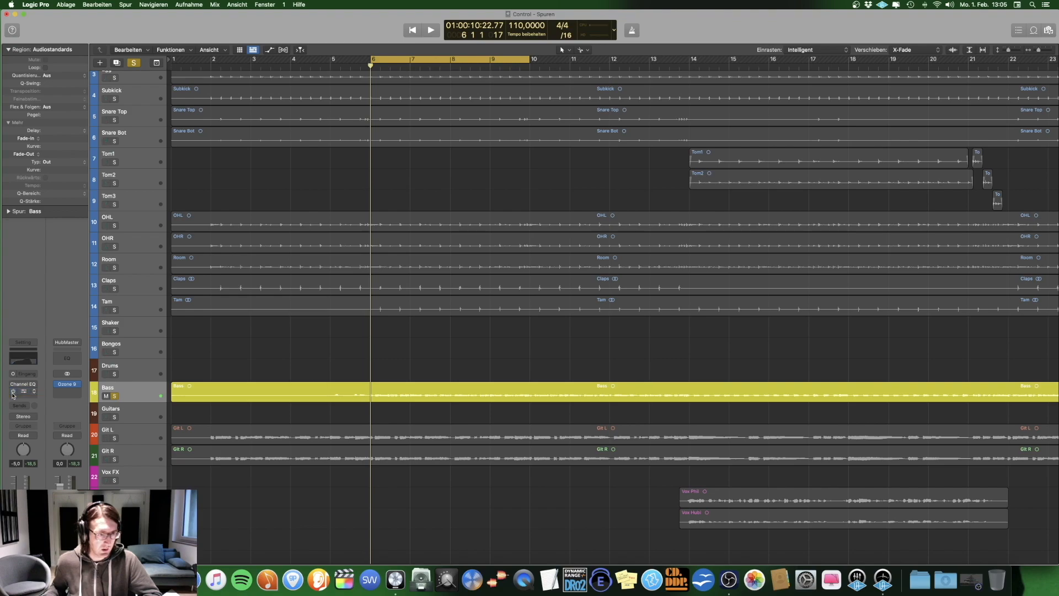
# Step: Play the soloed bass while re-enabling and bypassing all its effect plug-ins to compare the sound, leaving the plug-ins enabled
pyautogui.press('space')
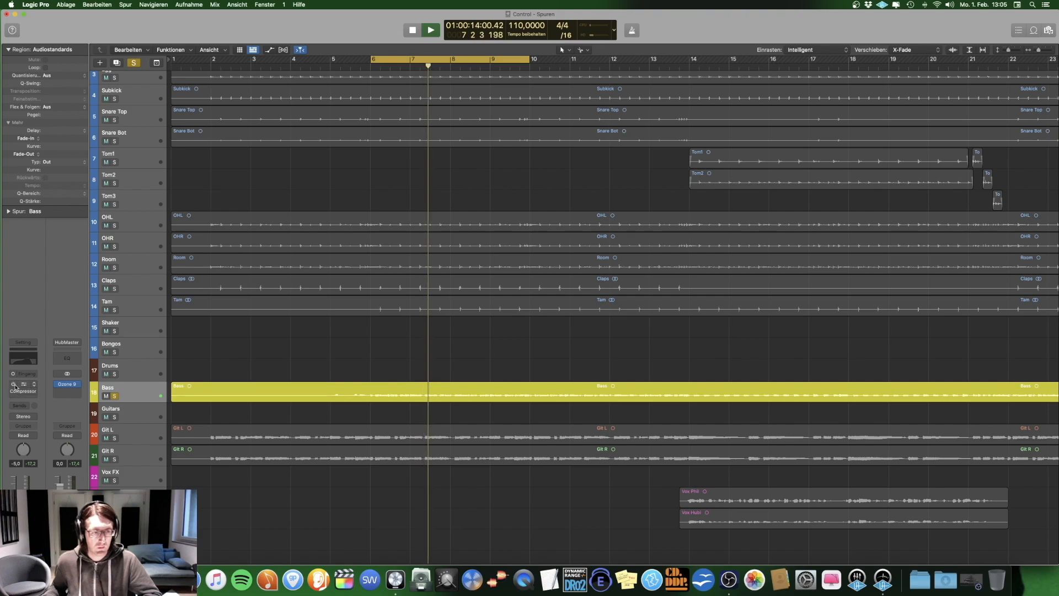
pyautogui.click(23, 342)
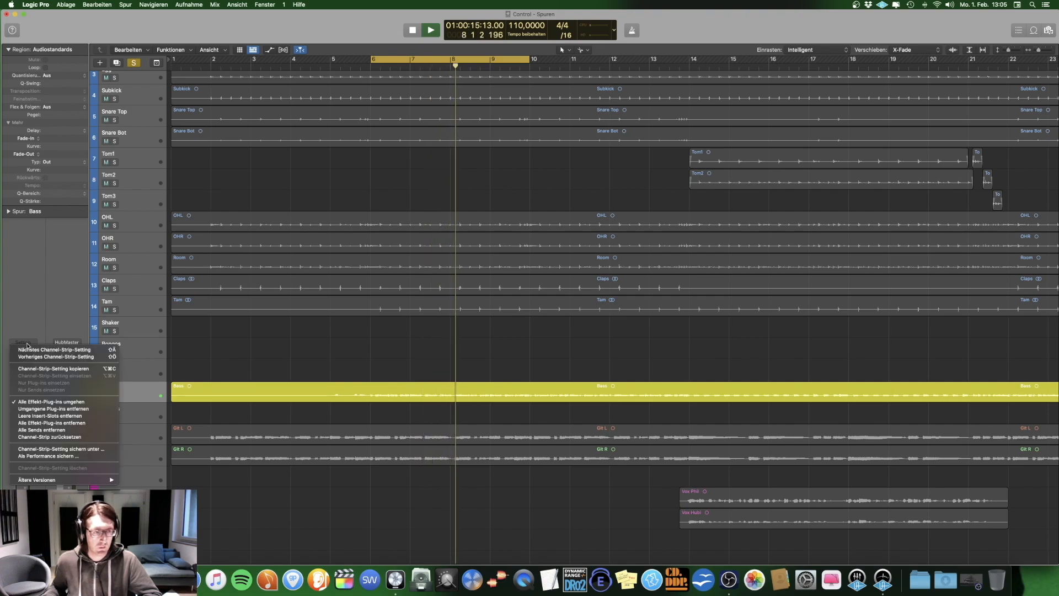
pyautogui.click(55, 403)
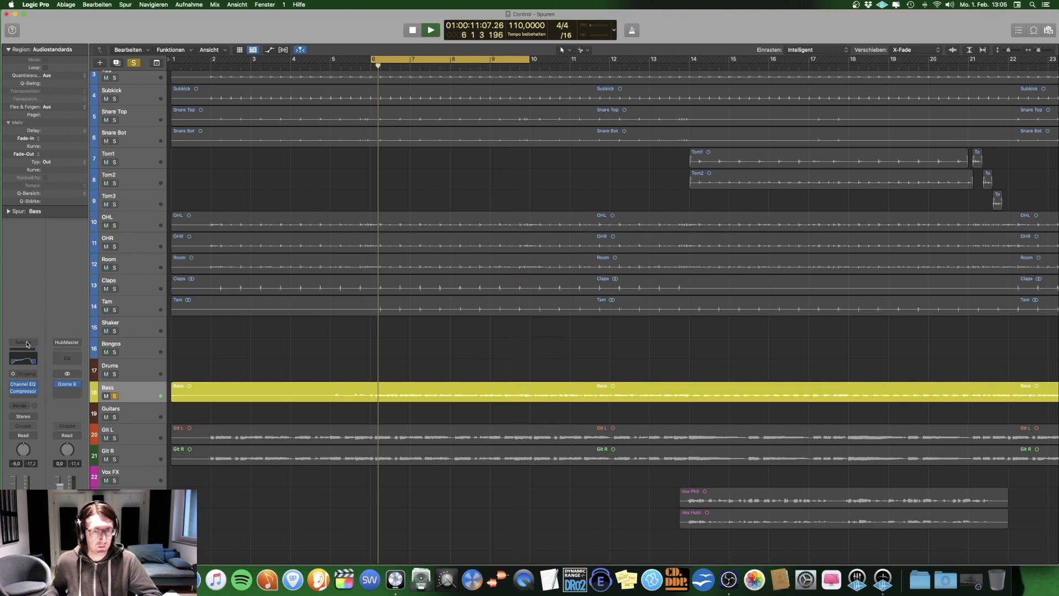
pyautogui.click(26, 343)
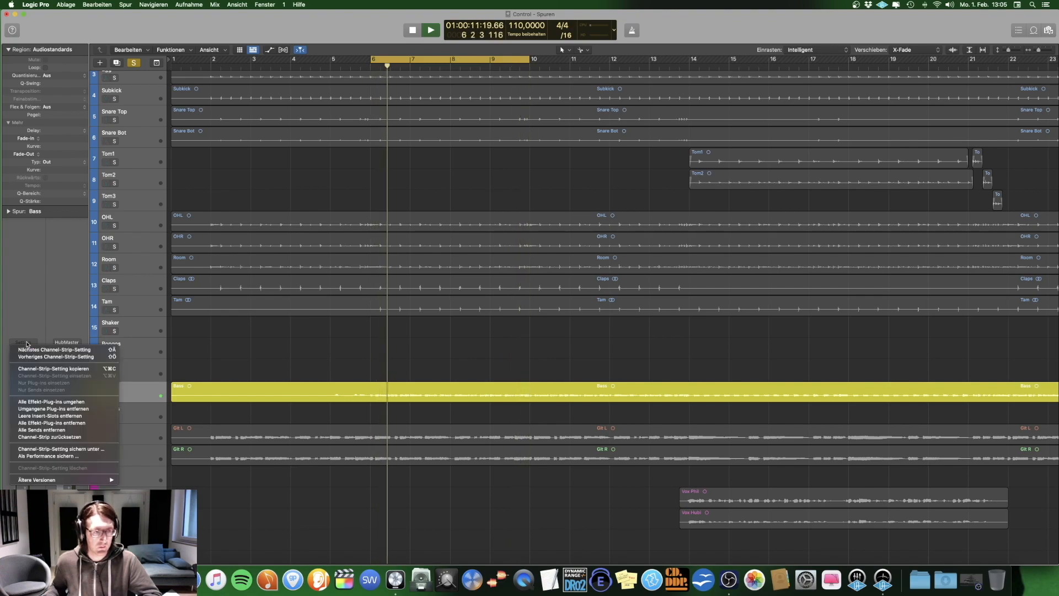
pyautogui.click(53, 402)
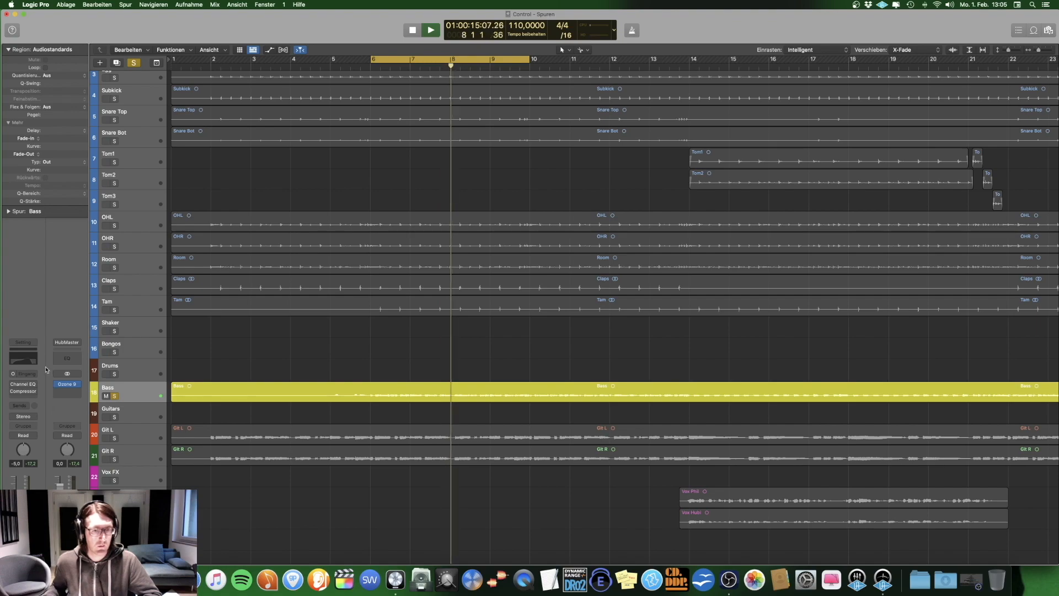
pyautogui.click(23, 343)
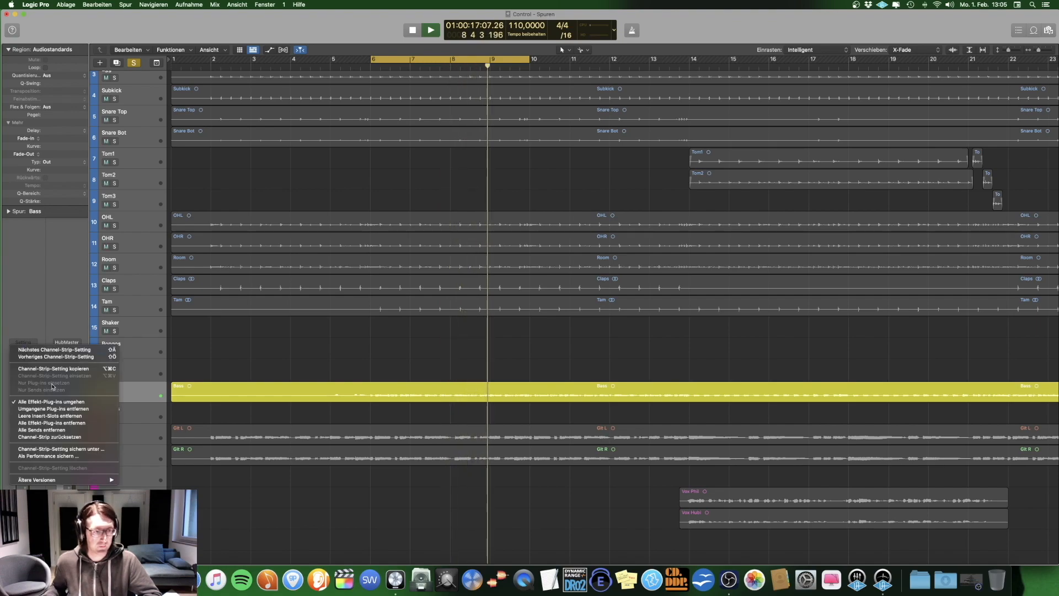
pyautogui.click(54, 402)
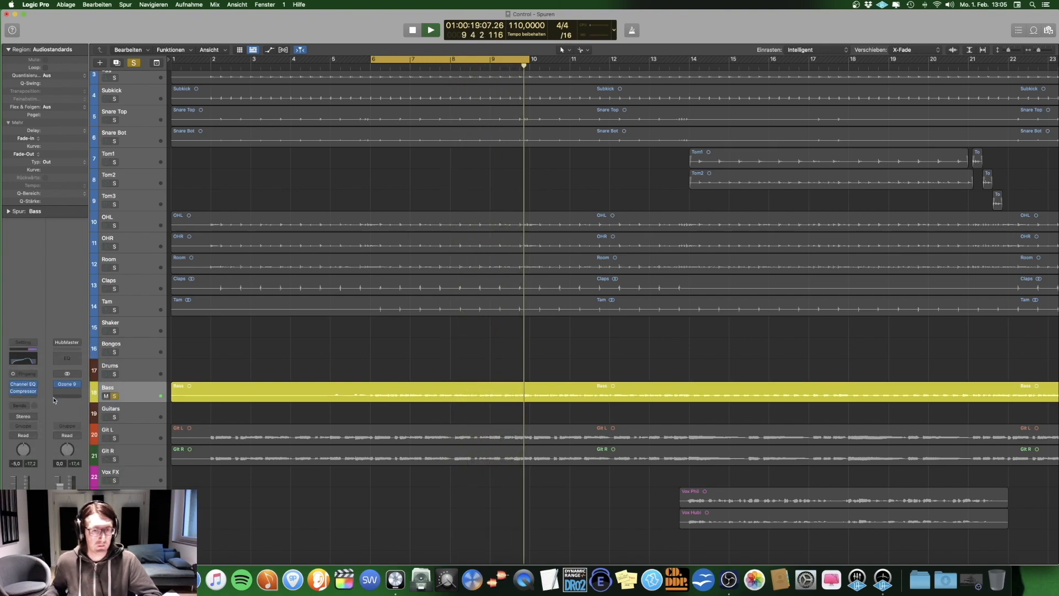
pyautogui.press('space')
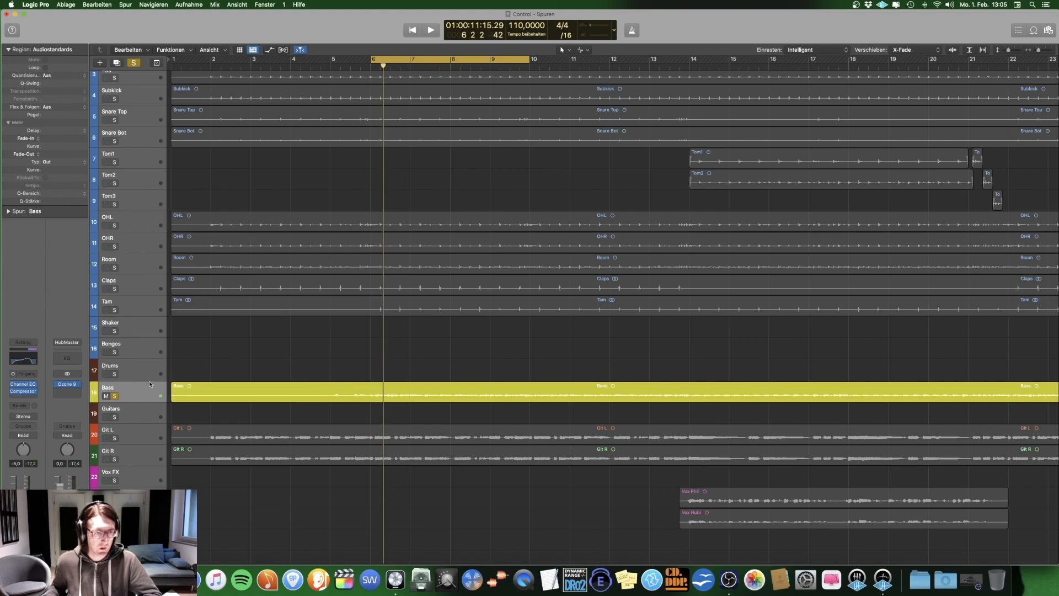
# Step: Open the Bass track's Channel EQ and play the soloed bass to examine the low-frequency EQ bands
pyautogui.click(23, 384)
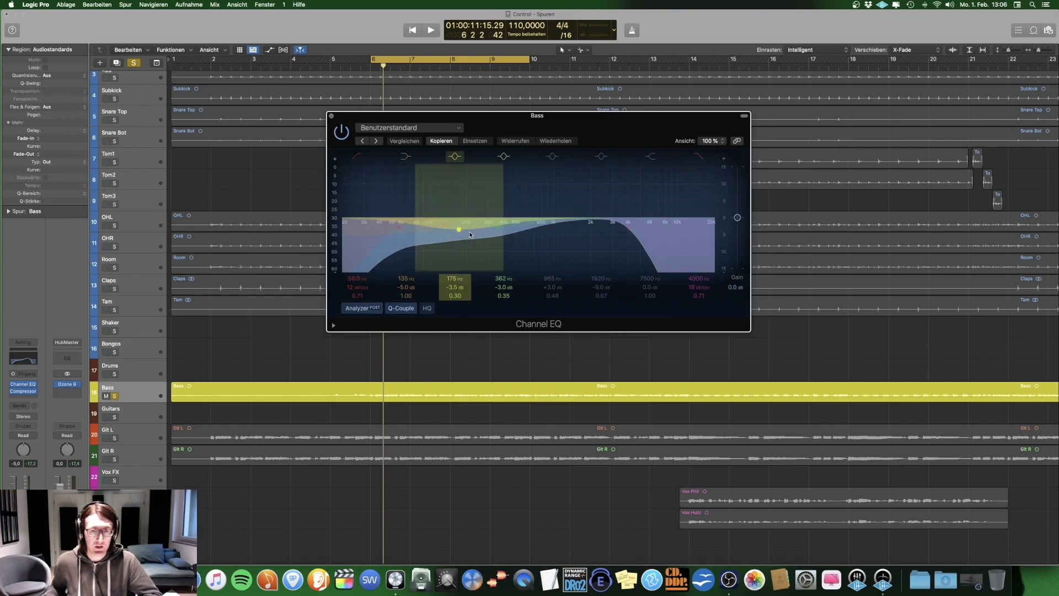
pyautogui.press('space')
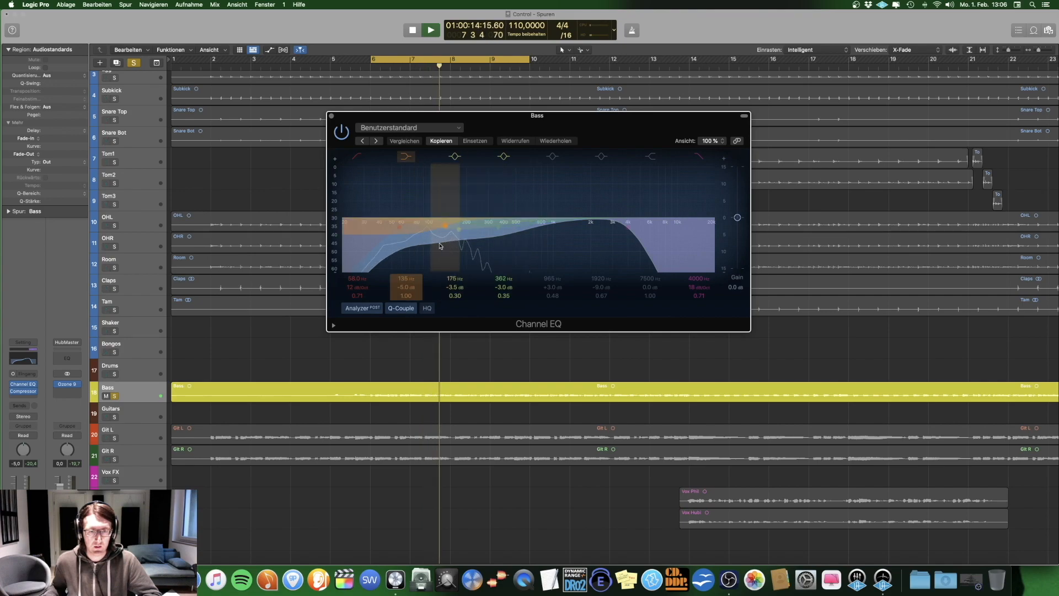
pyautogui.press('space')
# Step: Open the Bass track's Compressor, switch its display to Graph and play the soloed bass to examine the compression
pyautogui.click(27, 394)
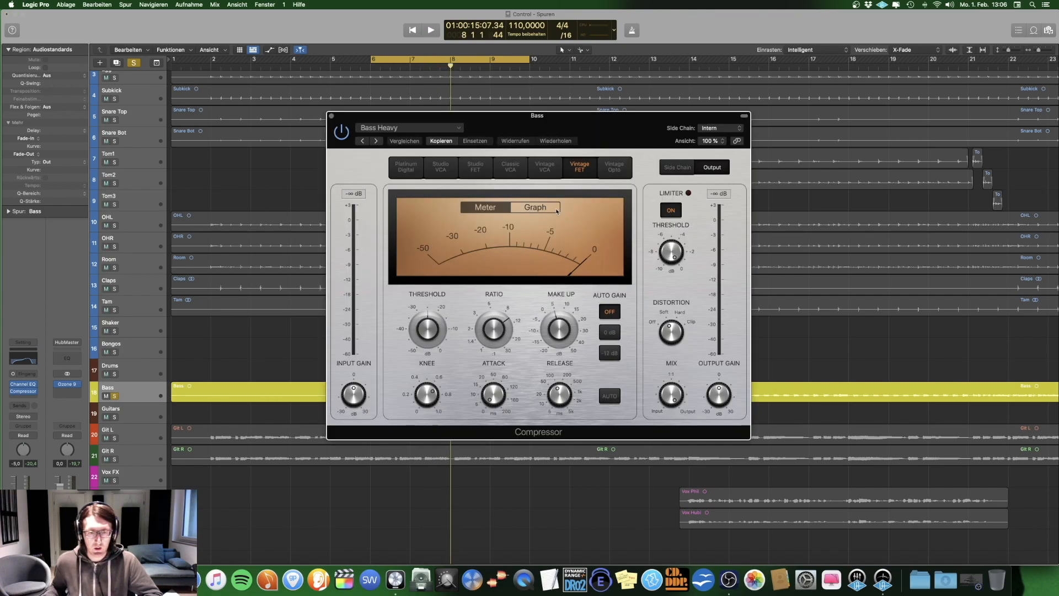
pyautogui.click(536, 206)
pyautogui.press('space')
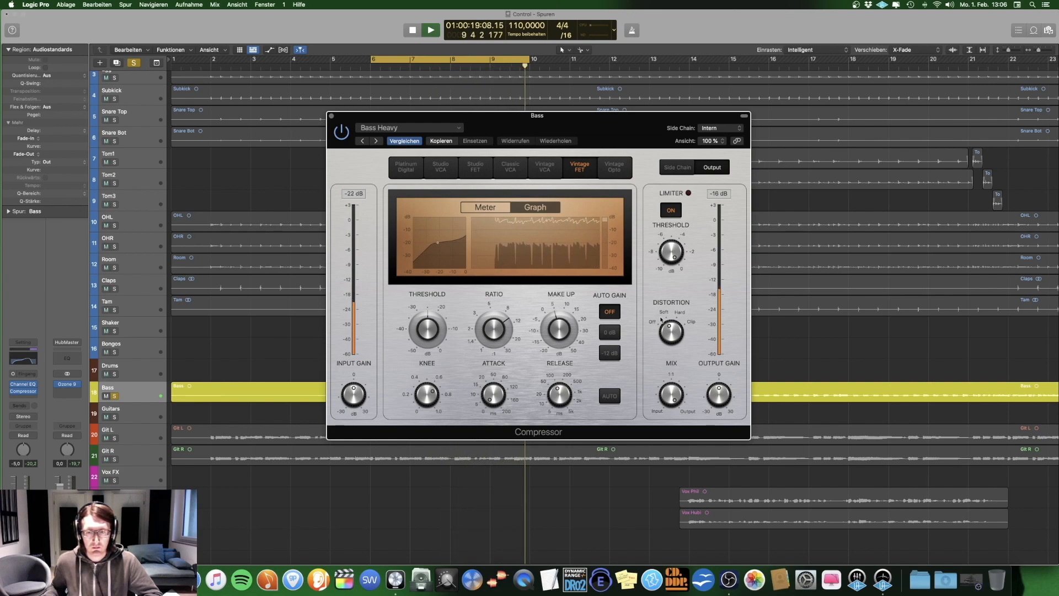
pyautogui.press('space')
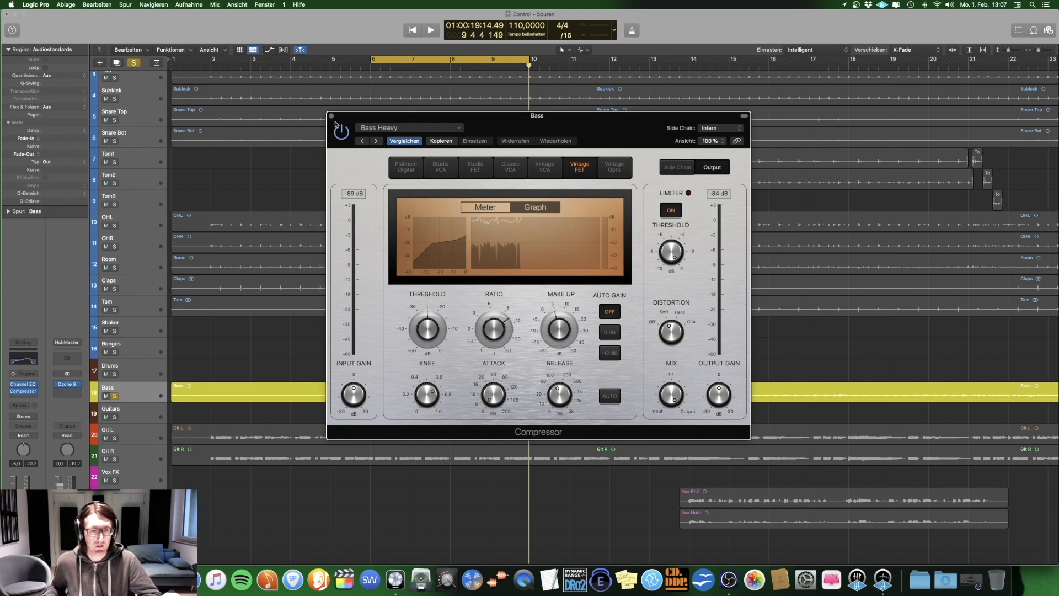
pyautogui.press('space')
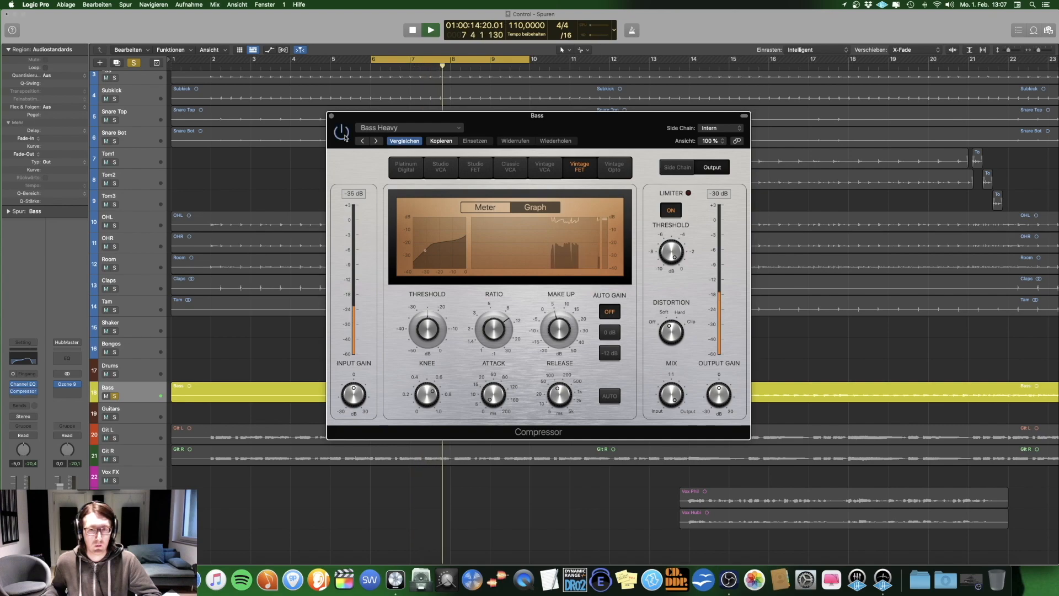
pyautogui.press('space')
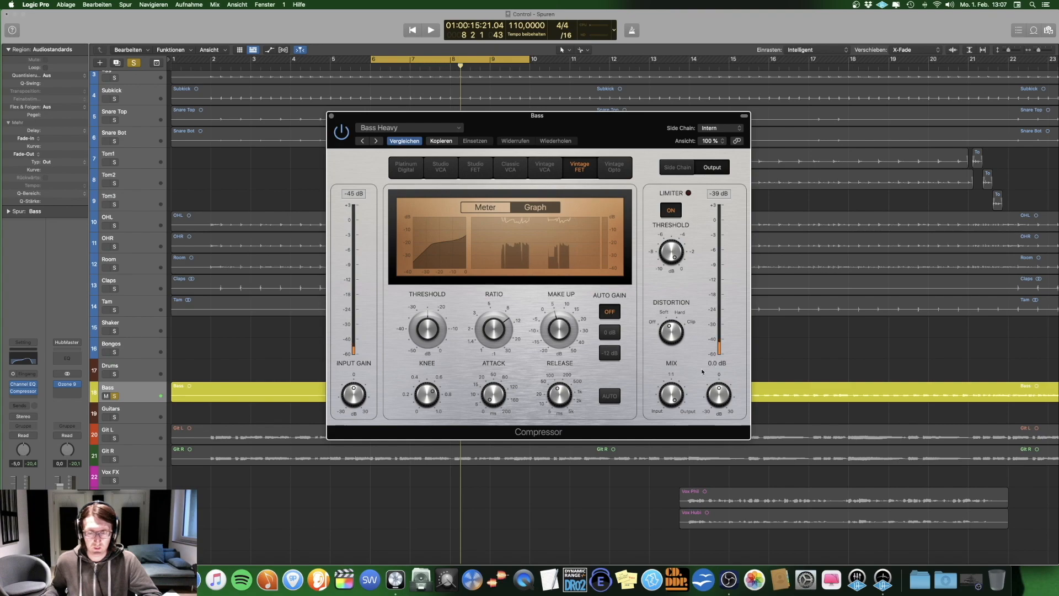
# Step: Close the Bass Compressor, open the Bass Channel EQ and raise its overall gain to +3.0 dB
pyautogui.click(332, 116)
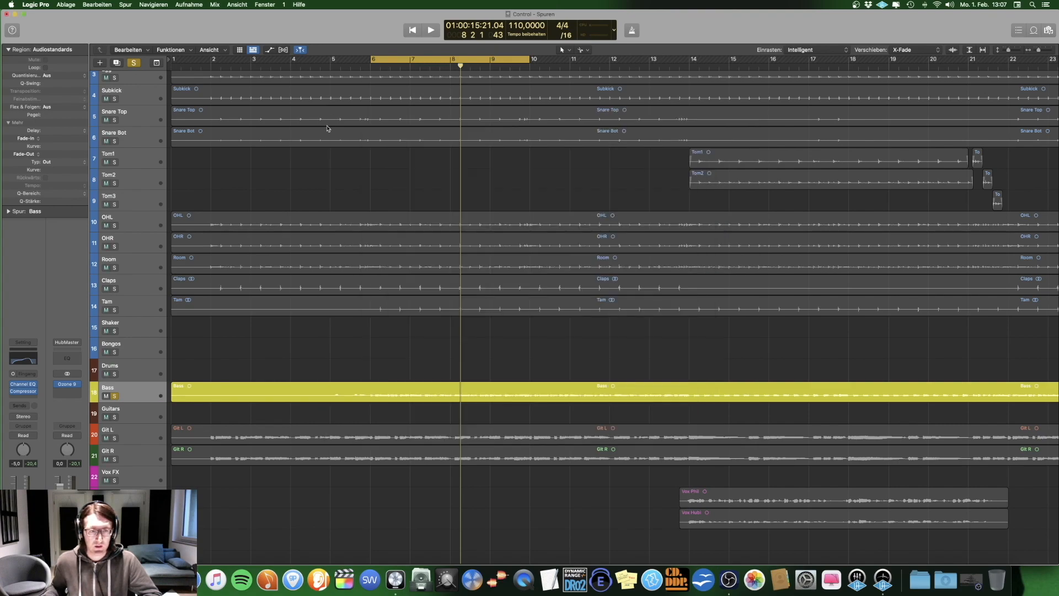
pyautogui.click(24, 385)
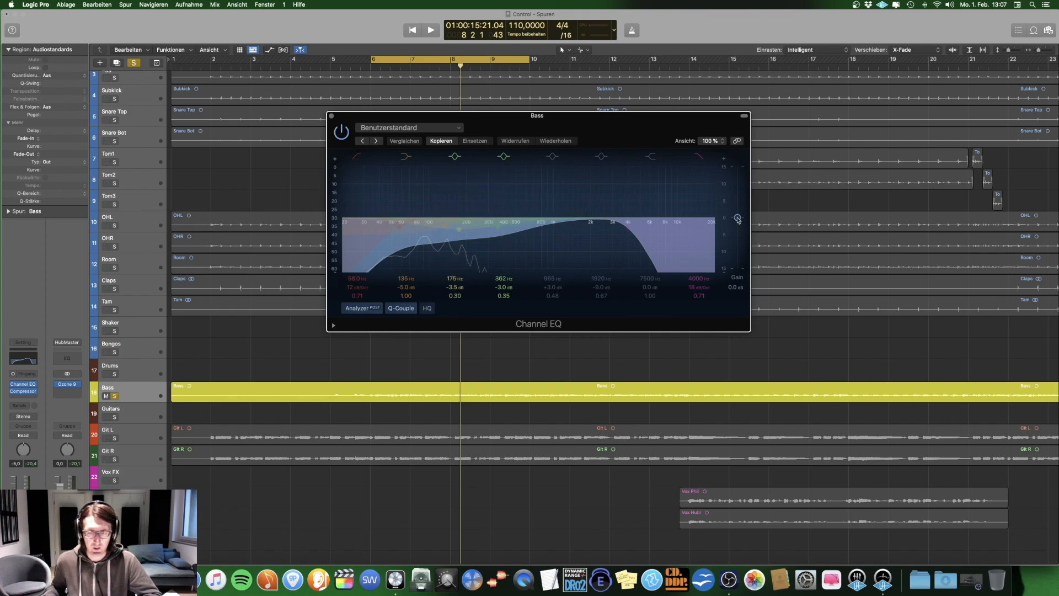
pyautogui.moveTo(738, 219); pyautogui.dragTo(739, 213)
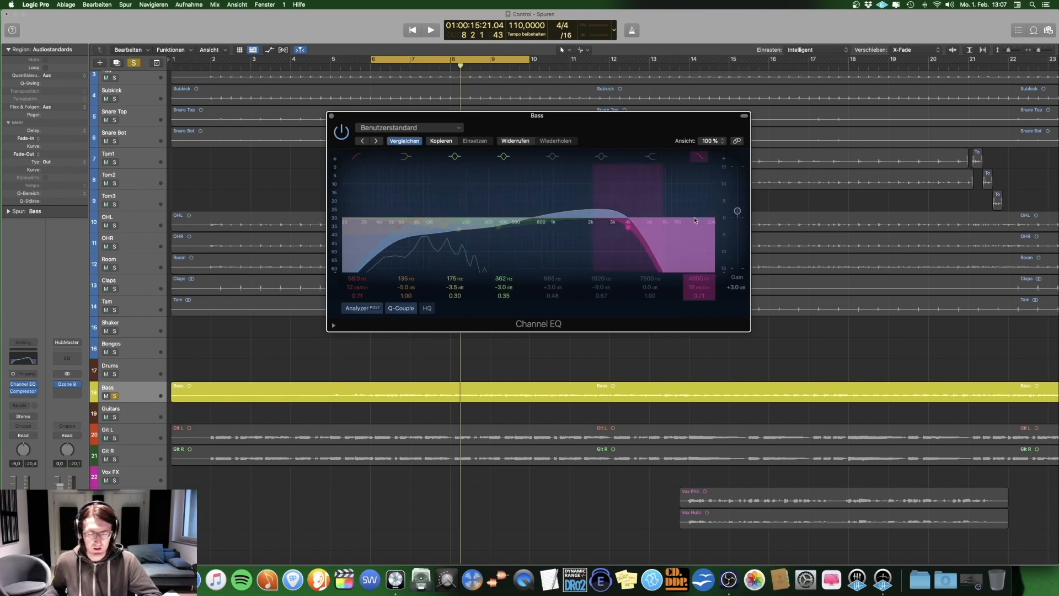
# Step: Open the Bass track's Compressor, examine its make-up gain and close the plug-in
pyautogui.click(23, 391)
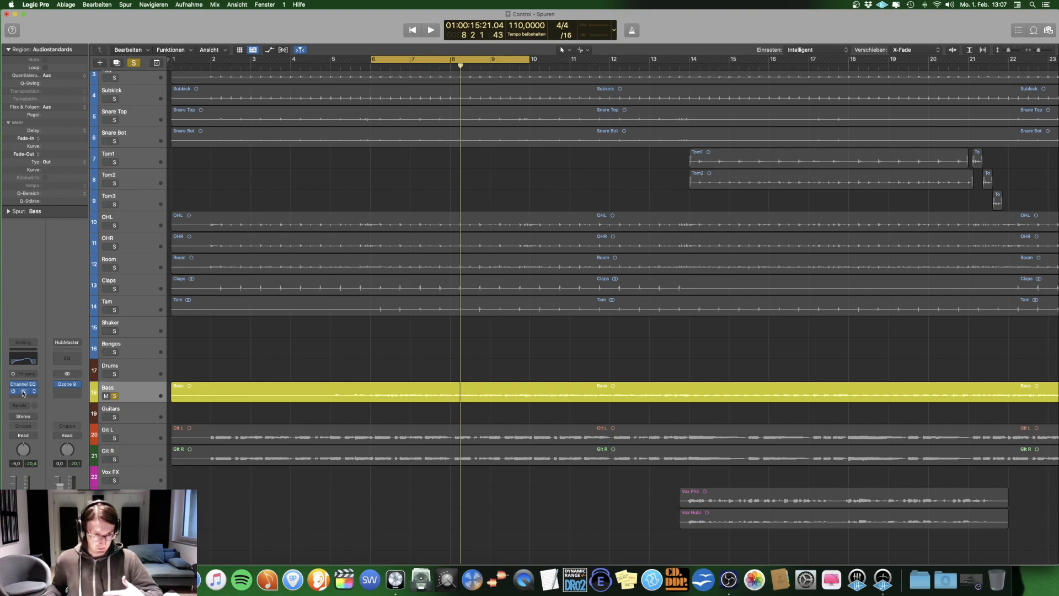
pyautogui.click(23, 392)
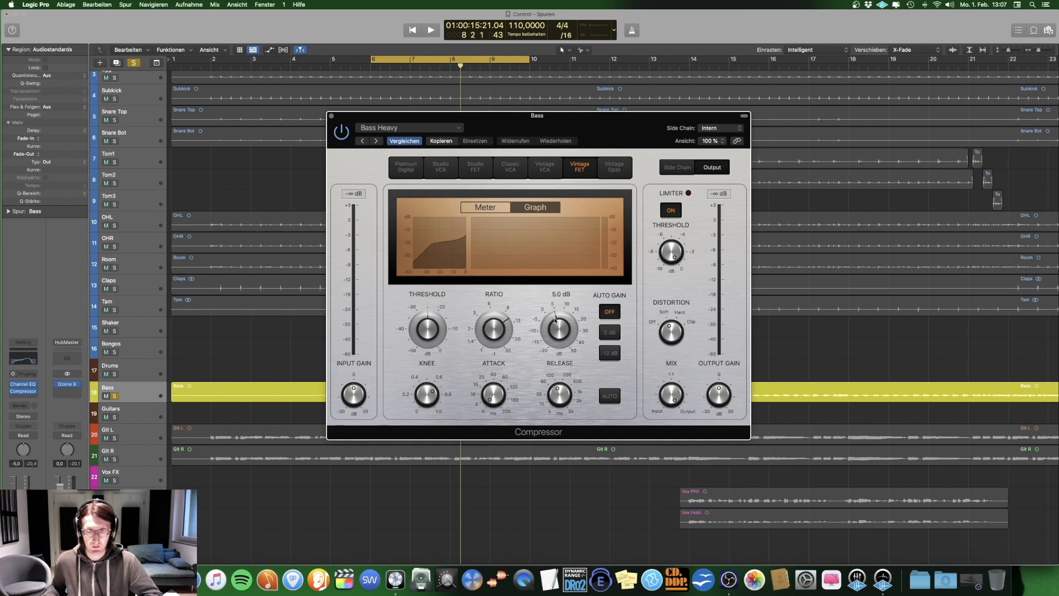
pyautogui.click(331, 117)
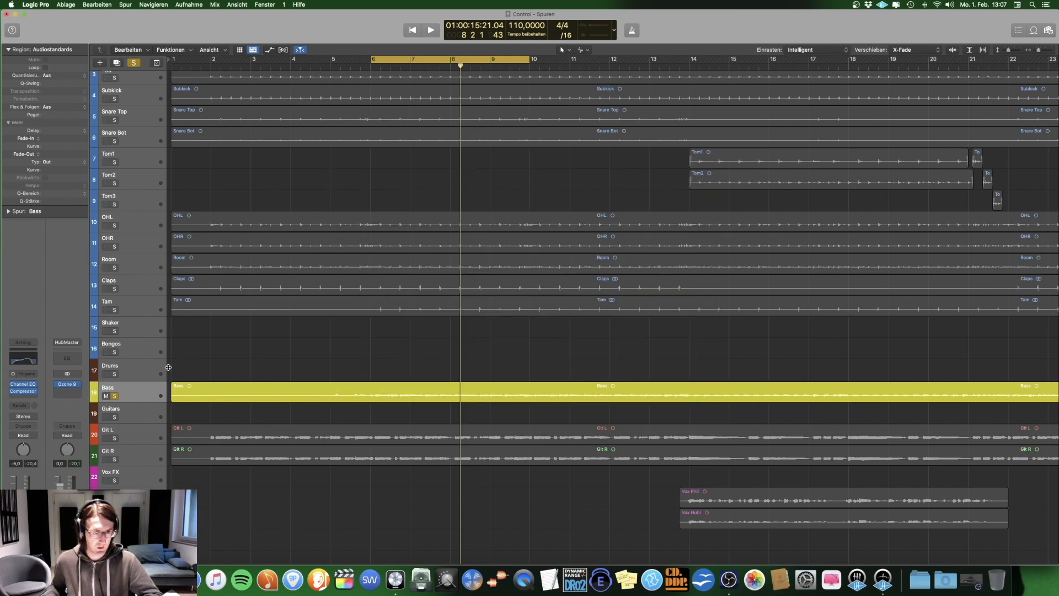
# Step: Play the soloed bass while bypassing and re-enabling all its effect plug-ins to compare the sound, and stop playback
pyautogui.press('space')
pyautogui.click(23, 343)
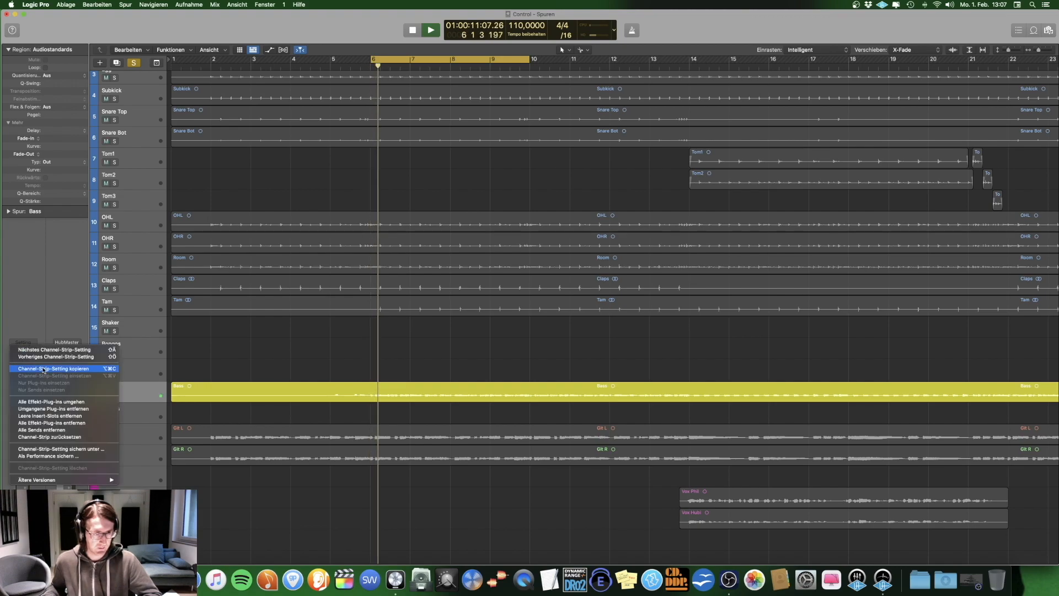
pyautogui.click(48, 402)
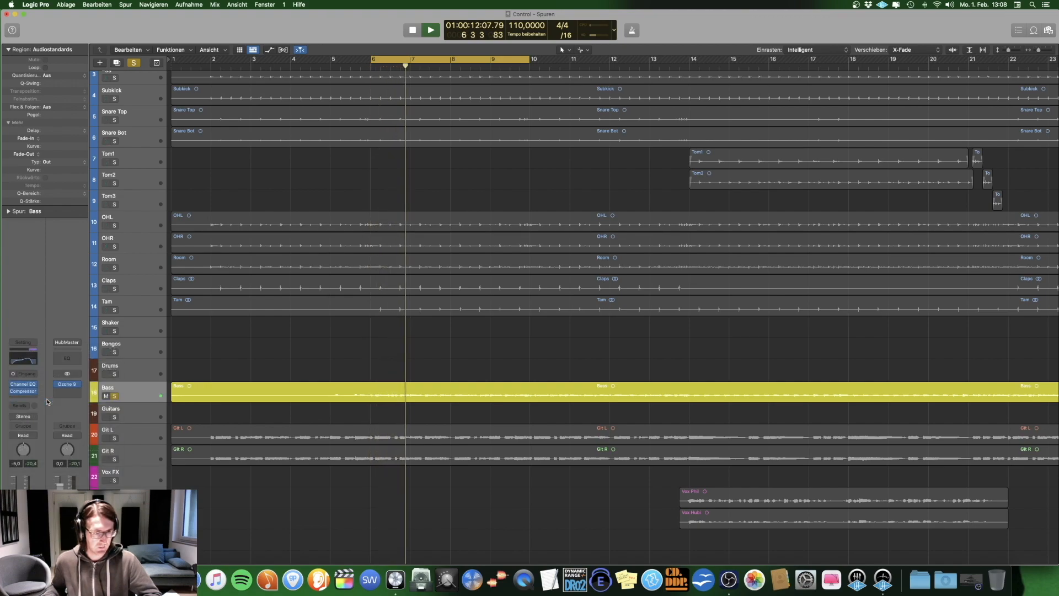
pyautogui.click(23, 342)
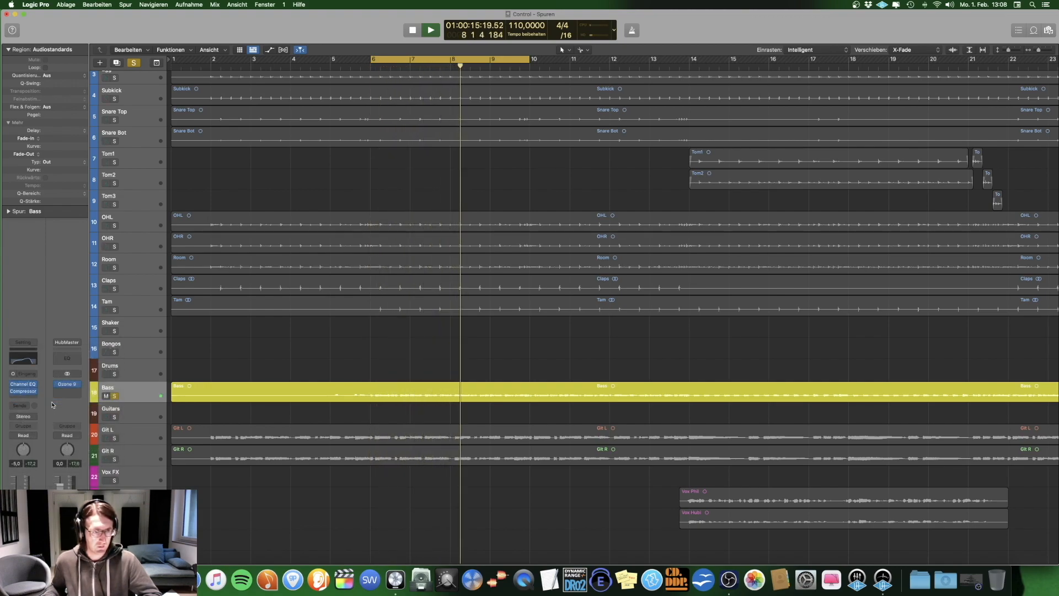
pyautogui.press('space')
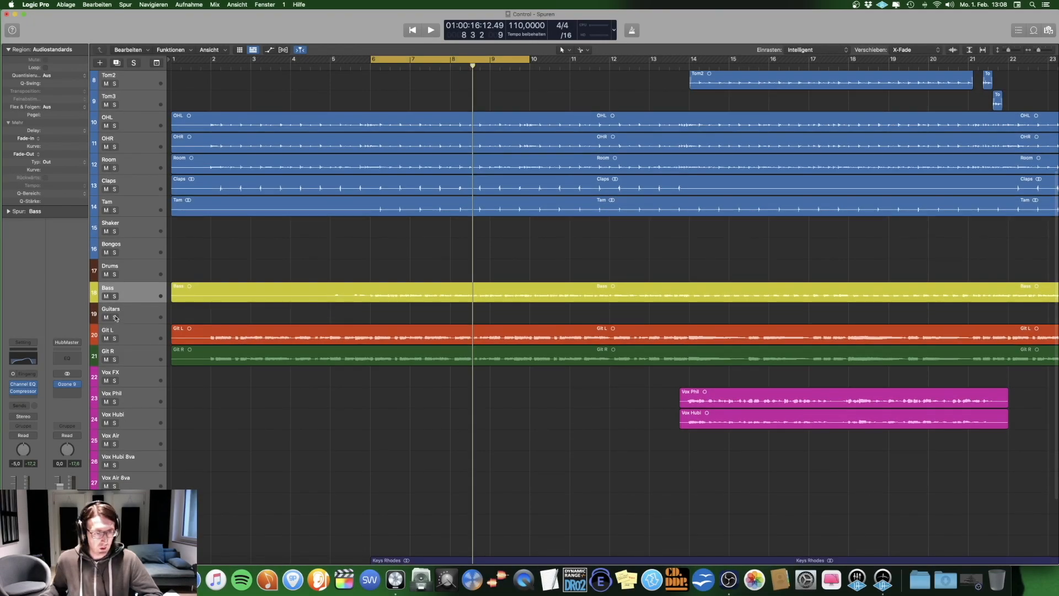
# Step: Solo the Guitars, Git L and Git R tracks, start playback and show the mixer
pyautogui.click(127, 337)
pyautogui.click(124, 312)
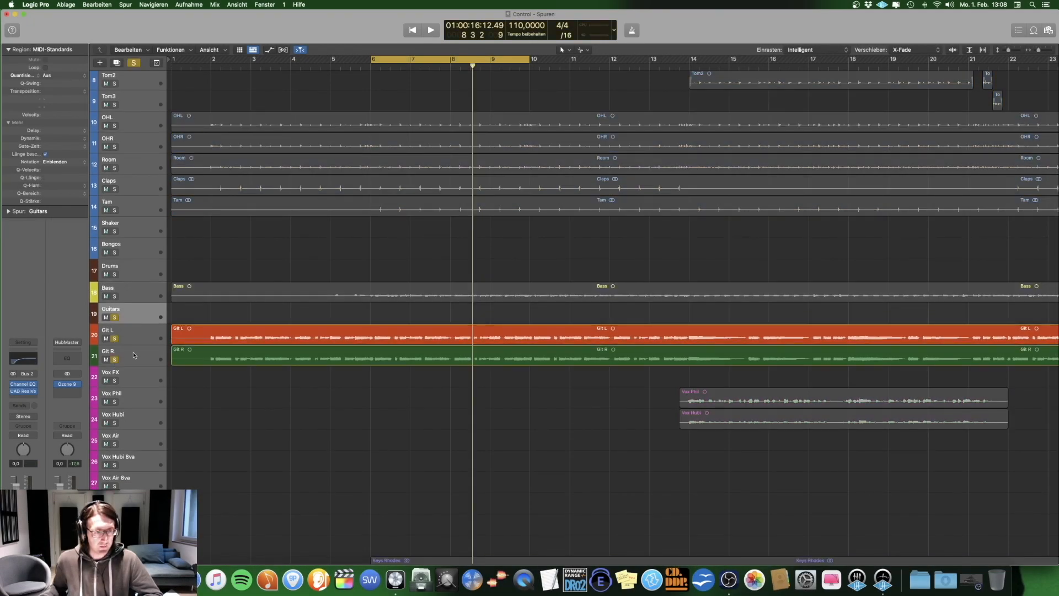
pyautogui.press('space')
pyautogui.press('x')
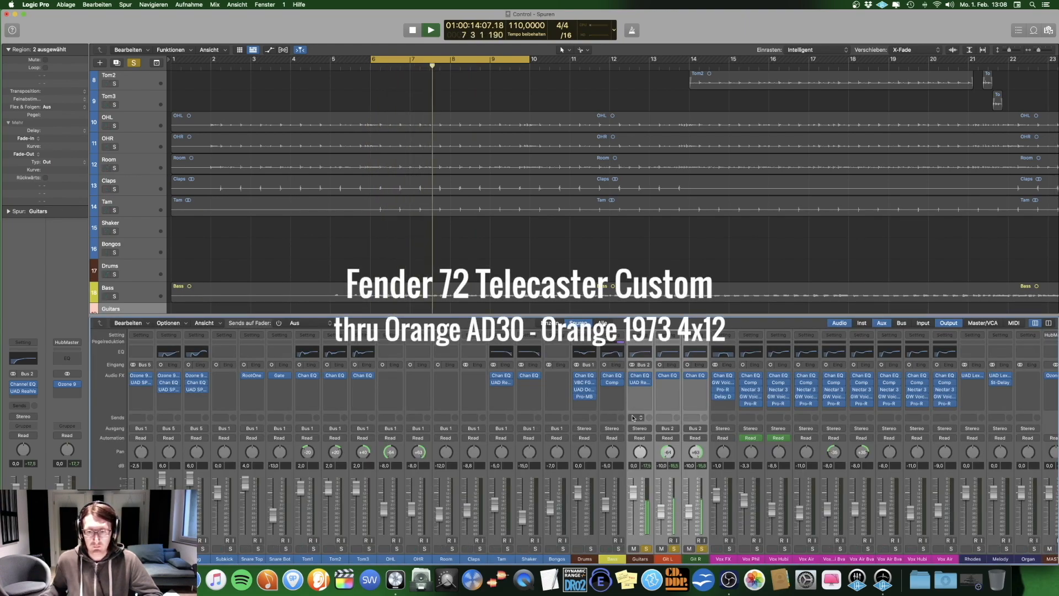
# Step: Bypass all effect plug-ins on the Guitars, Git L and Git R channels and play the unprocessed guitars
pyautogui.click(637, 335)
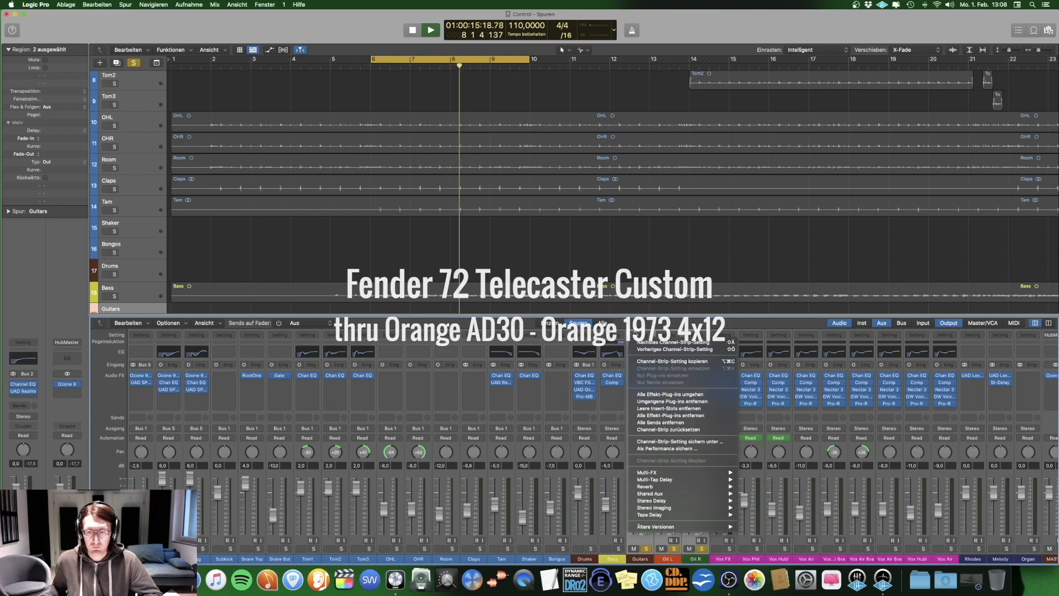
pyautogui.click(661, 362)
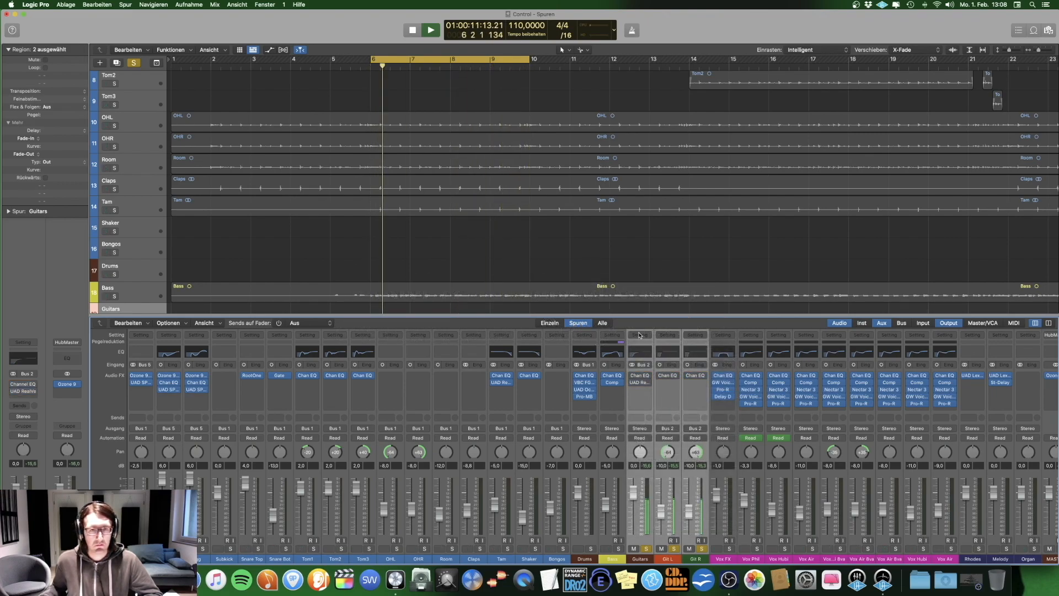
pyautogui.press('space')
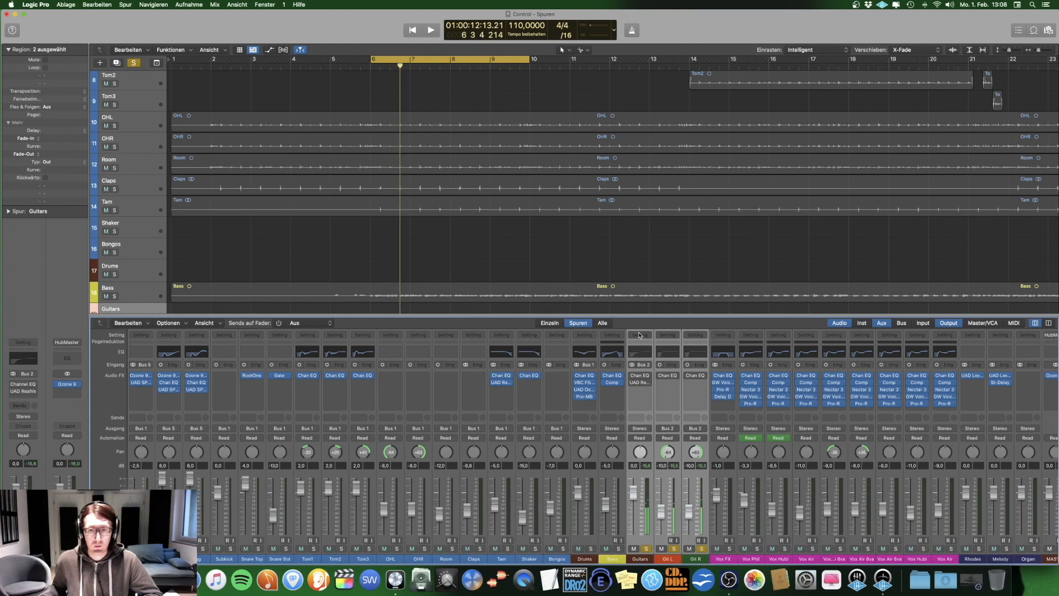
pyautogui.press('space')
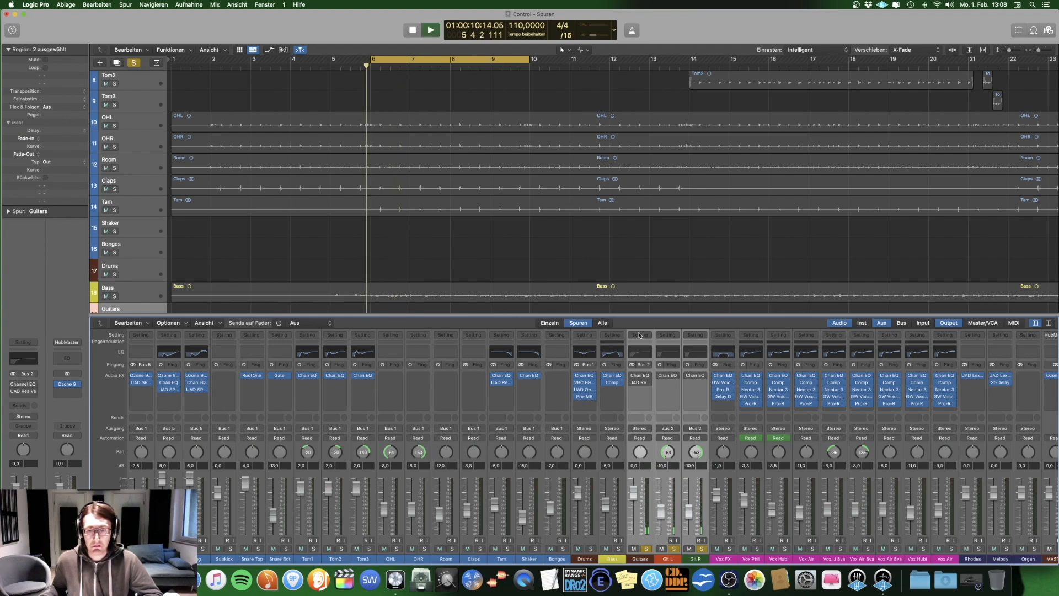
pyautogui.click(640, 335)
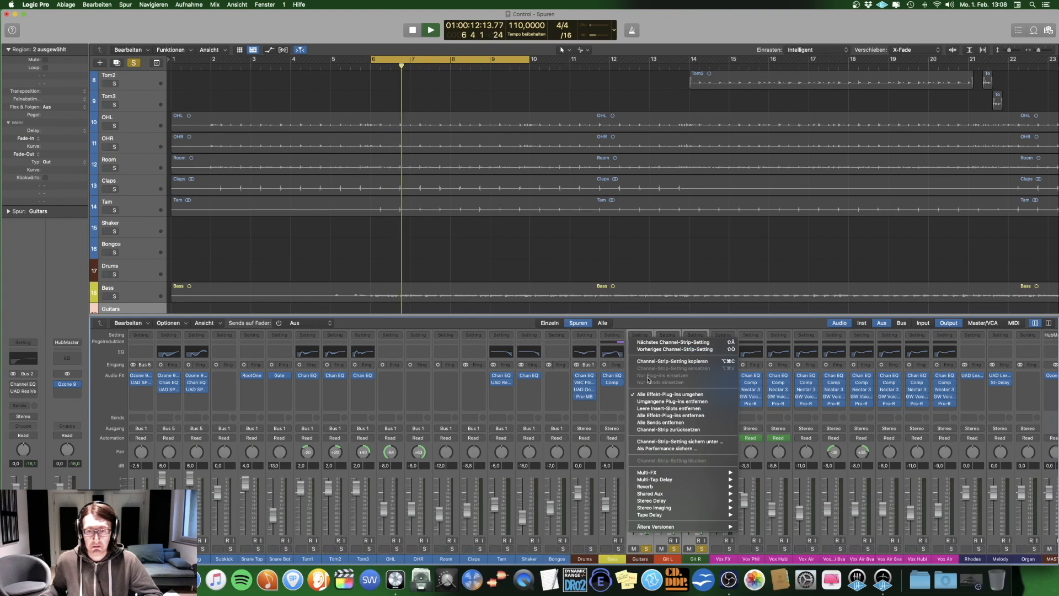
pyautogui.click(645, 327)
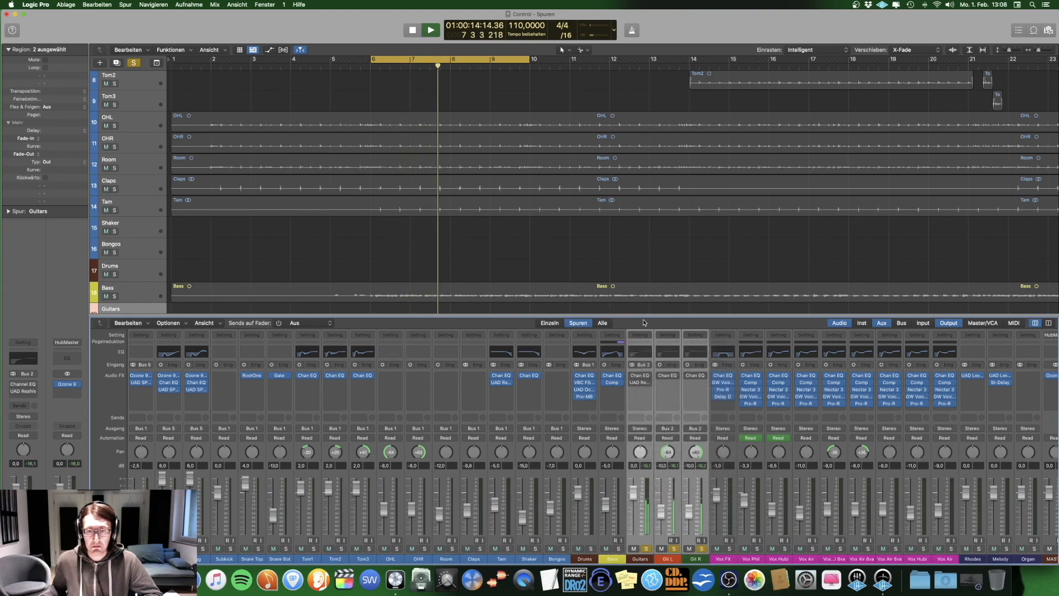
pyautogui.press('space')
# Step: Play the soloed guitars while switching all their effect plug-ins on and off to compare the sound, leaving them enabled
pyautogui.click(643, 335)
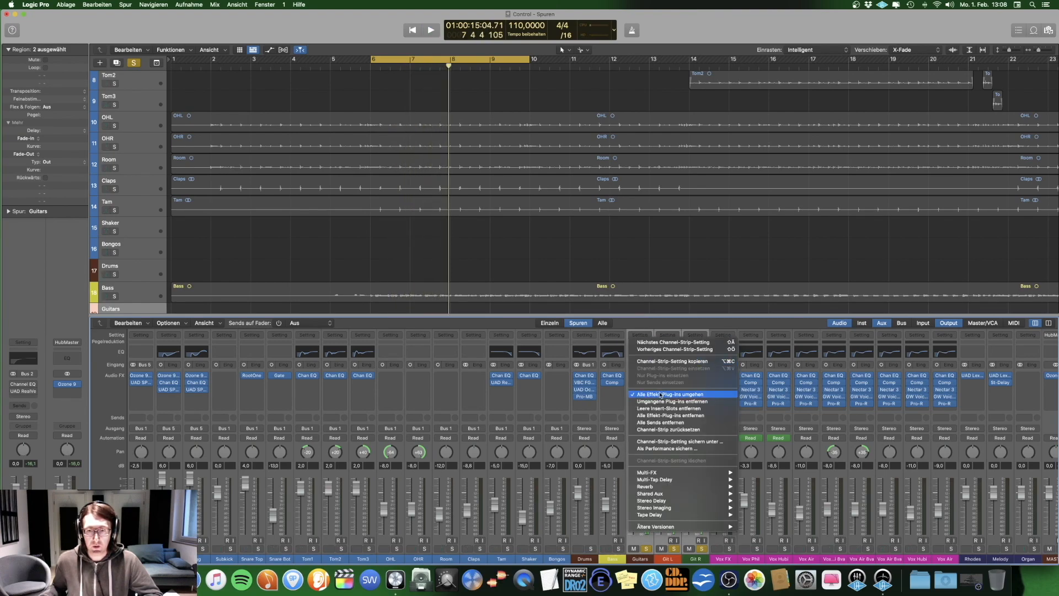
pyautogui.click(661, 395)
pyautogui.press('space')
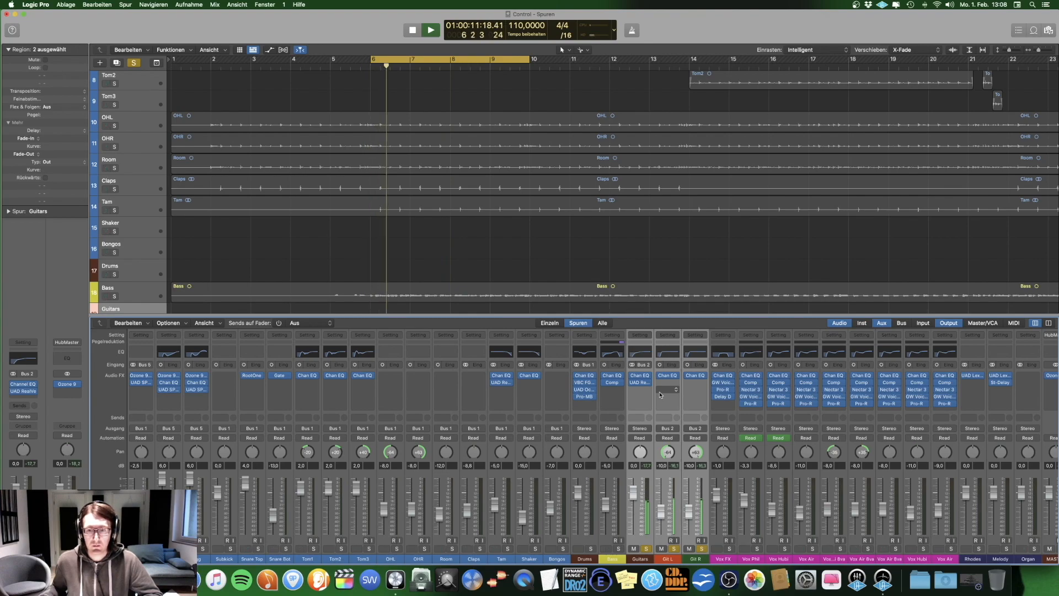
pyautogui.click(645, 336)
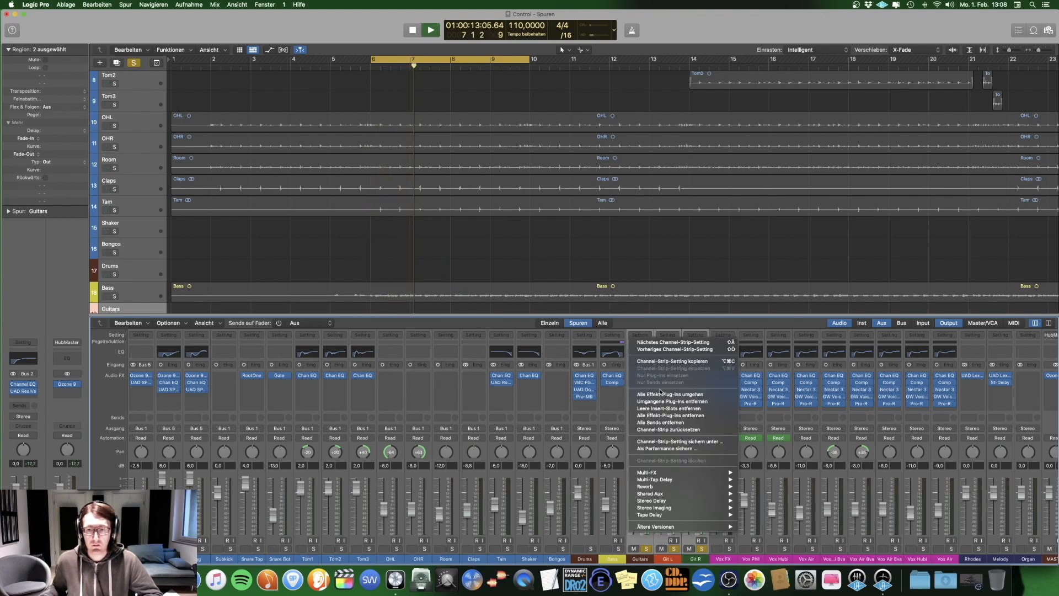
pyautogui.click(661, 394)
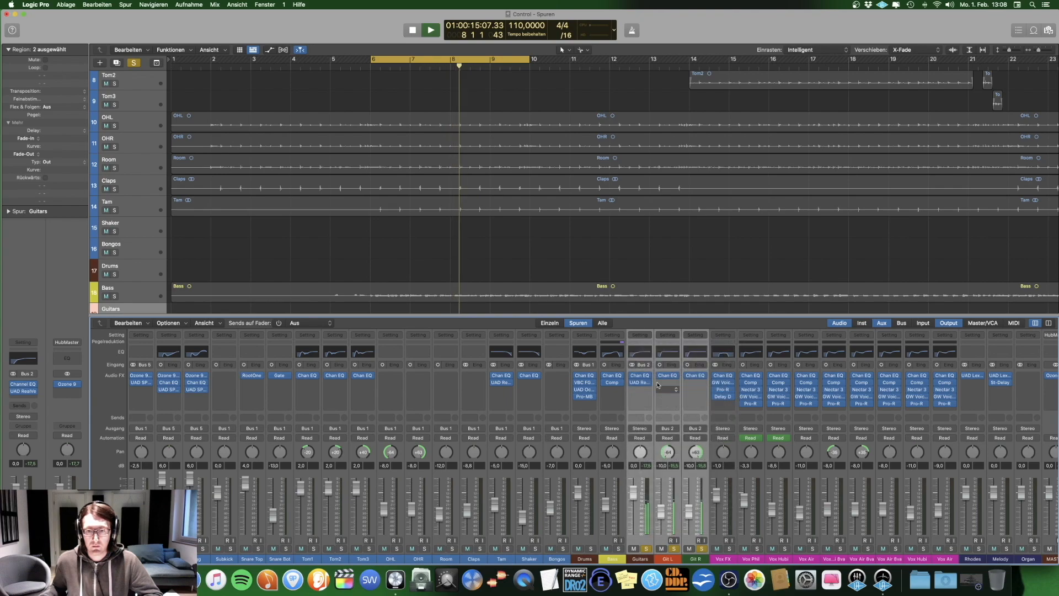
pyautogui.click(643, 336)
pyautogui.click(654, 395)
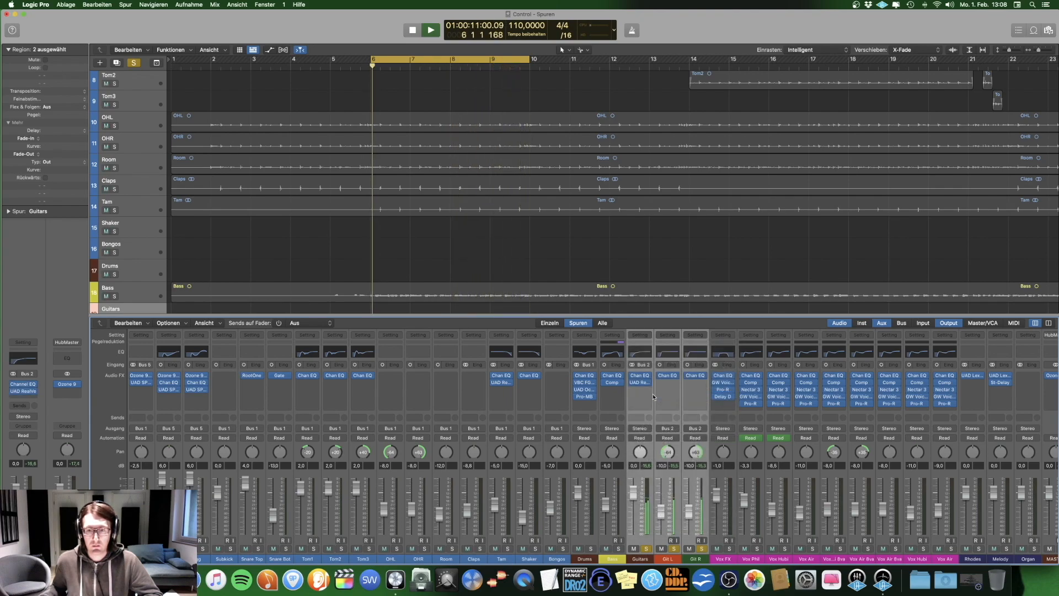
pyautogui.press('space')
# Step: Examine the low cut in Git L's Channel EQ and the low-frequency bands in the Guitars bus Channel EQ
pyautogui.click(668, 559)
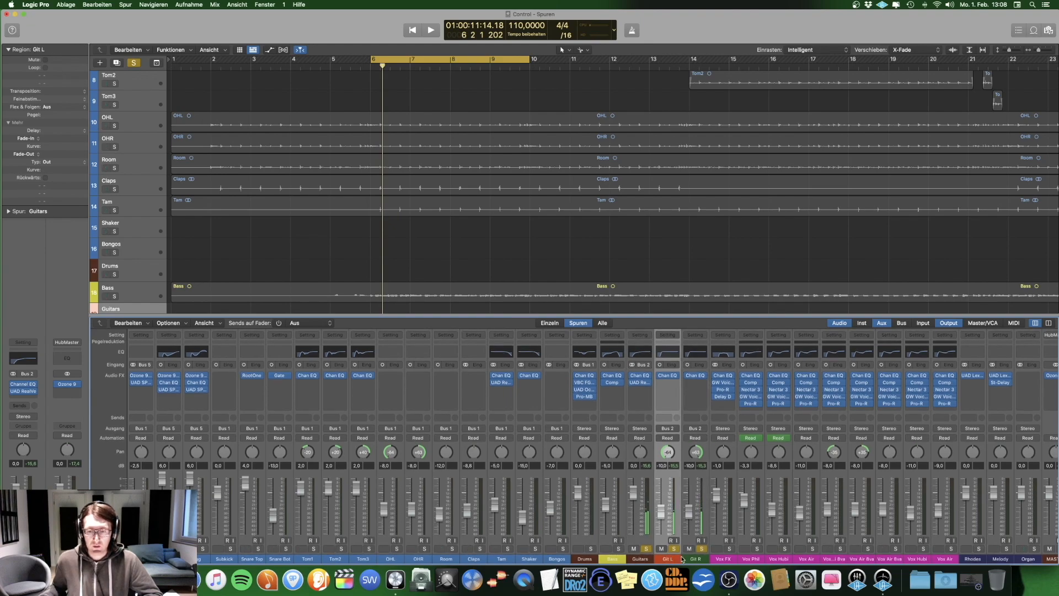
pyautogui.click(668, 377)
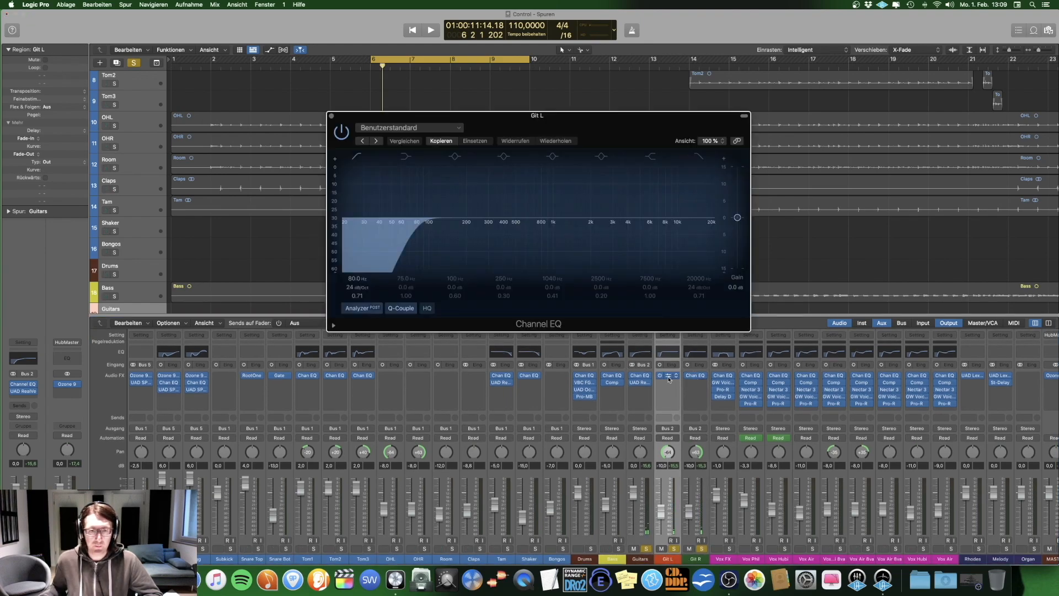
pyautogui.click(400, 254)
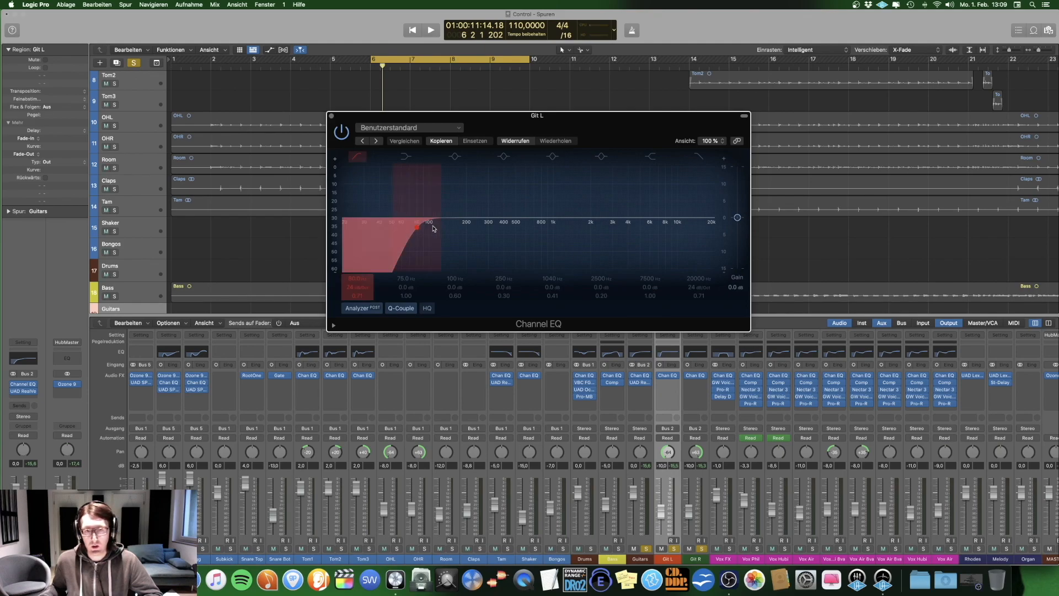
pyautogui.click(332, 117)
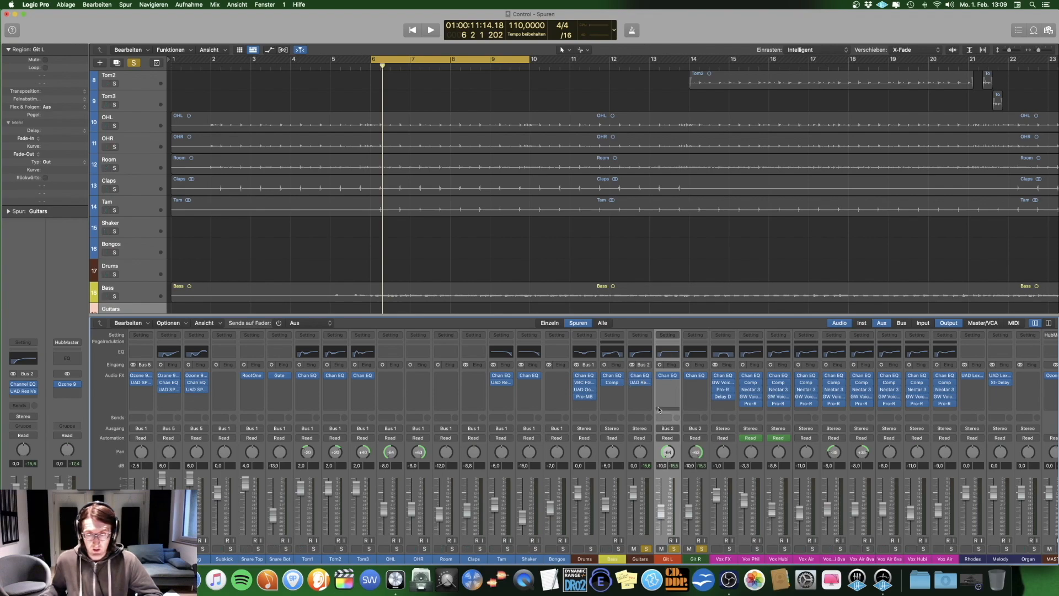
pyautogui.click(640, 379)
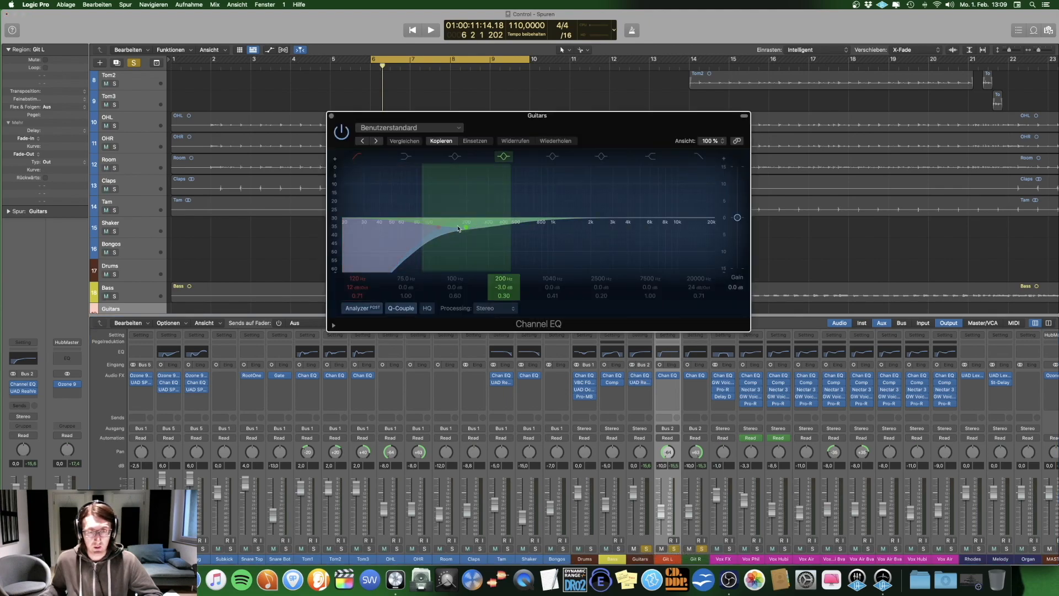
pyautogui.click(332, 116)
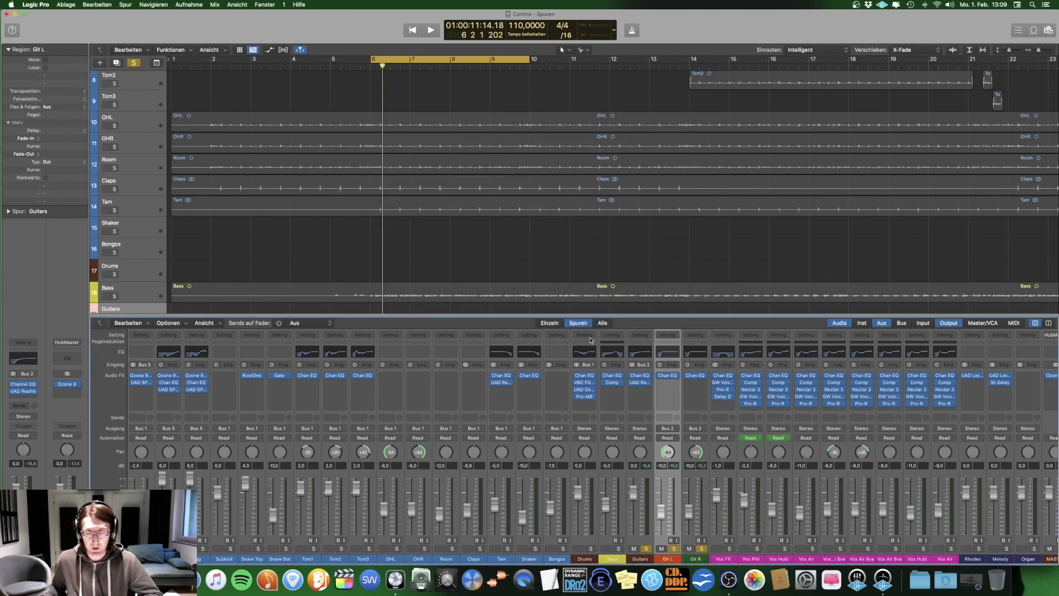
# Step: Open the Guitars bus UAD RealVerb-Pro, examine its mix setting while playing the guitars, and close it
pyautogui.click(640, 383)
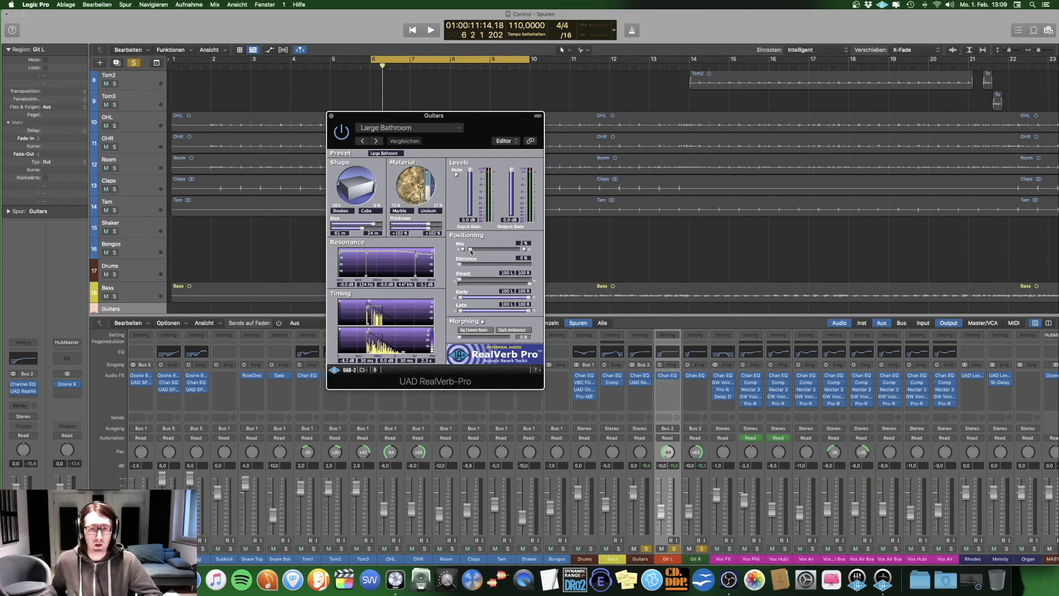
pyautogui.press('space')
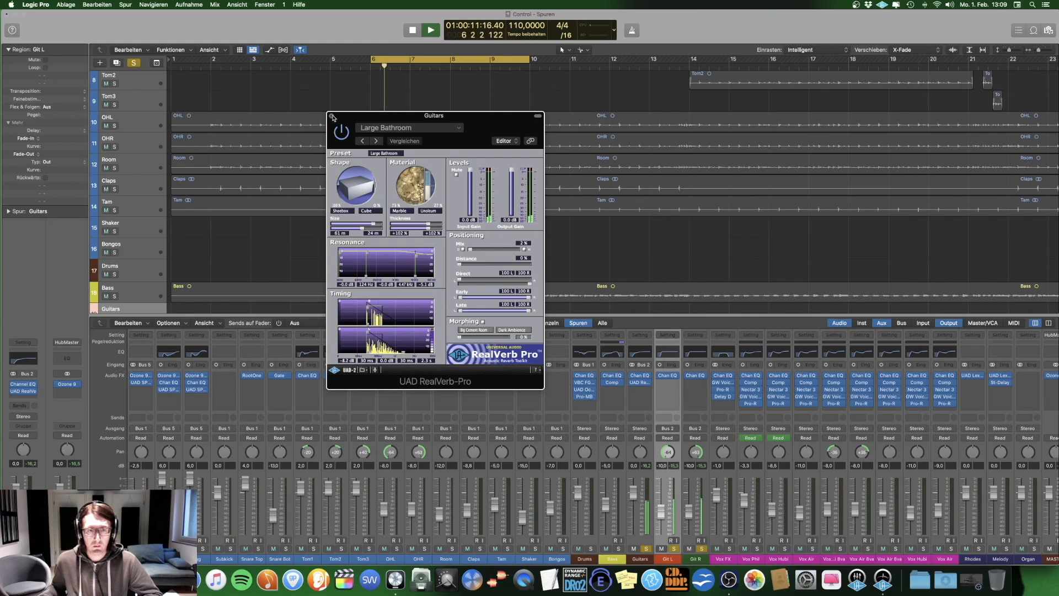
pyautogui.click(332, 116)
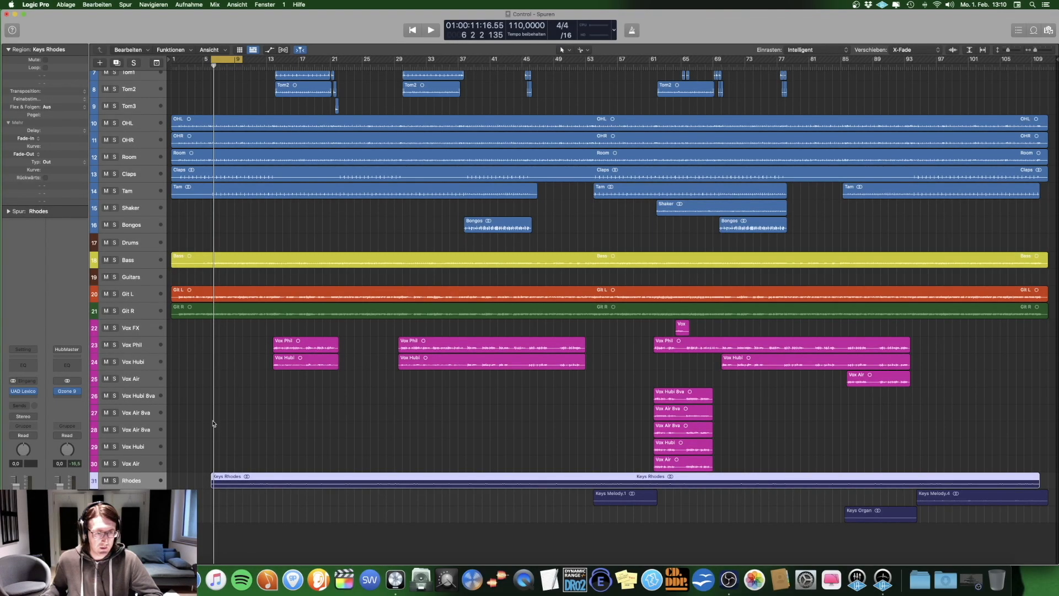
# Step: Enlarge the track heights and solo only the Rhodes track
pyautogui.press('super+Down')
pyautogui.press('super+Down')
pyautogui.press('super+Down')
pyautogui.press('super+Down')
pyautogui.press('super+Down')
pyautogui.press('super+Down')
pyautogui.press('super+Down')
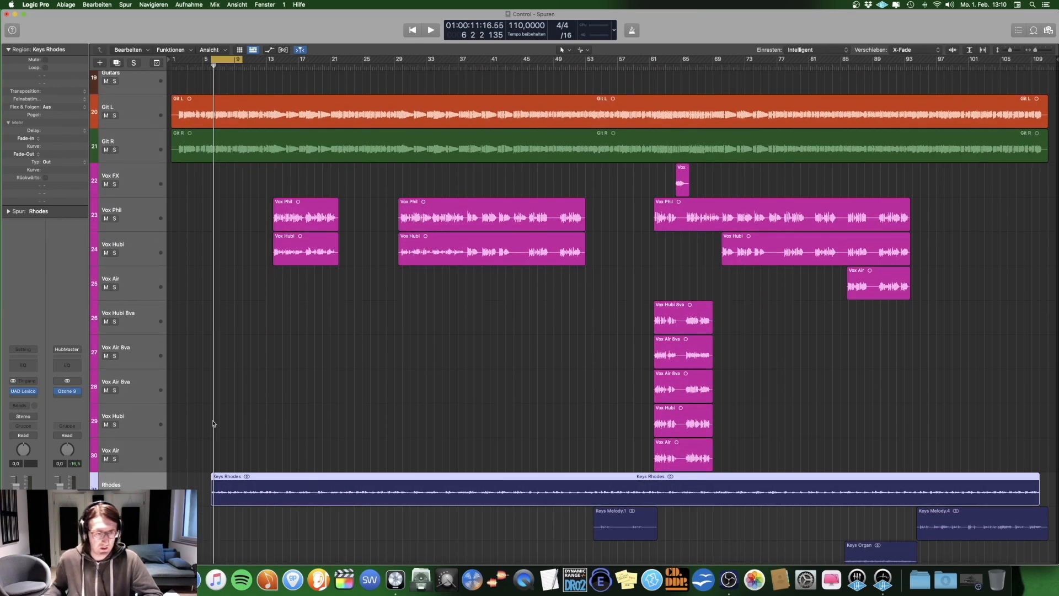
pyautogui.scroll(-2, 215, 386)
pyautogui.press('s')
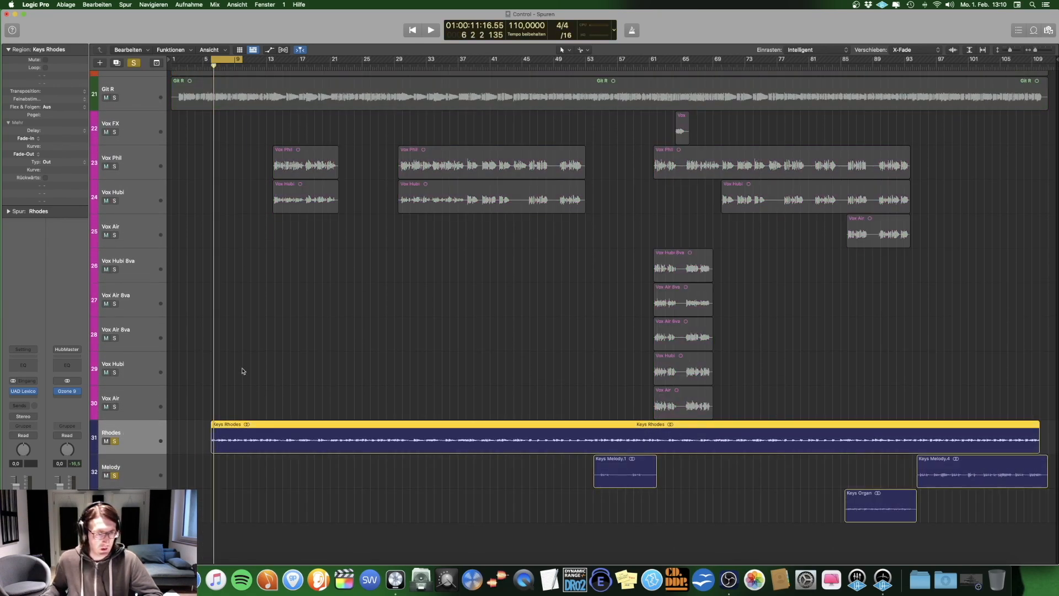
pyautogui.click(132, 444)
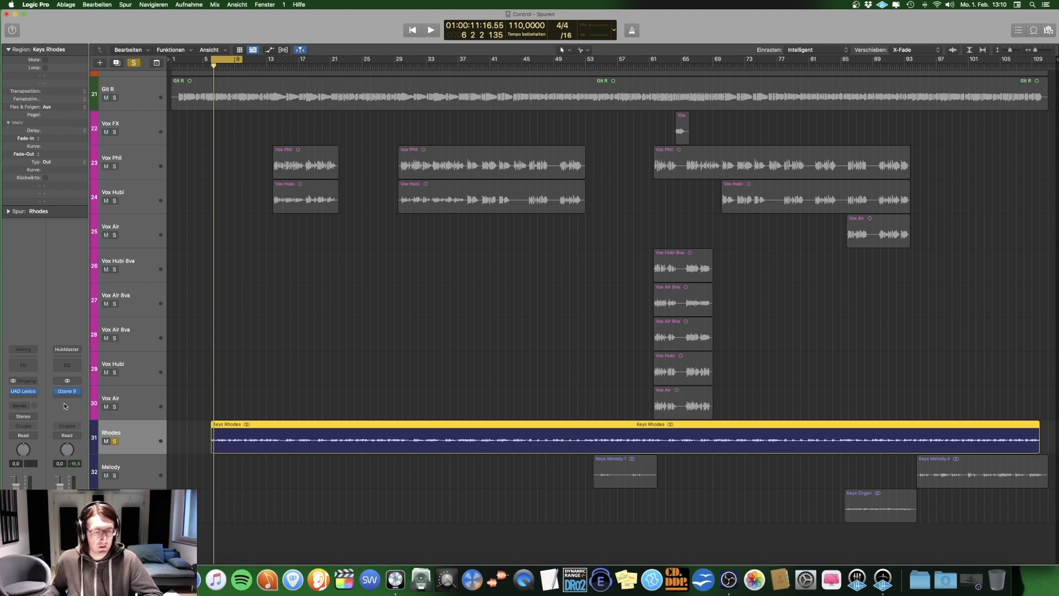
# Step: Play the soloed Rhodes while switching its UAD Lexicon 224 reverb off and on, then stop playback and close the plug-in
pyautogui.click(23, 391)
pyautogui.press('space')
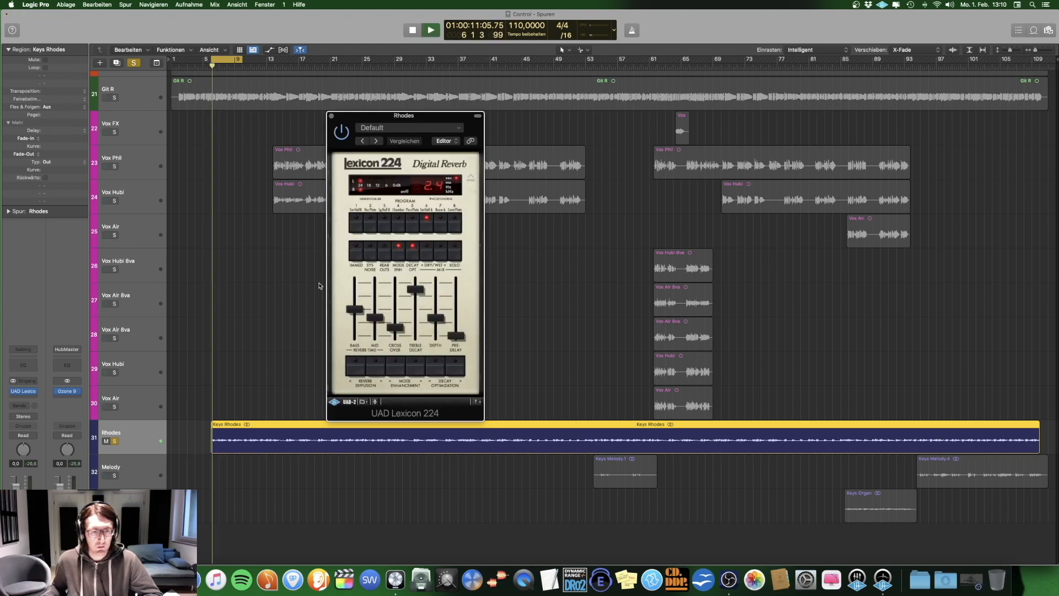
pyautogui.click(341, 137)
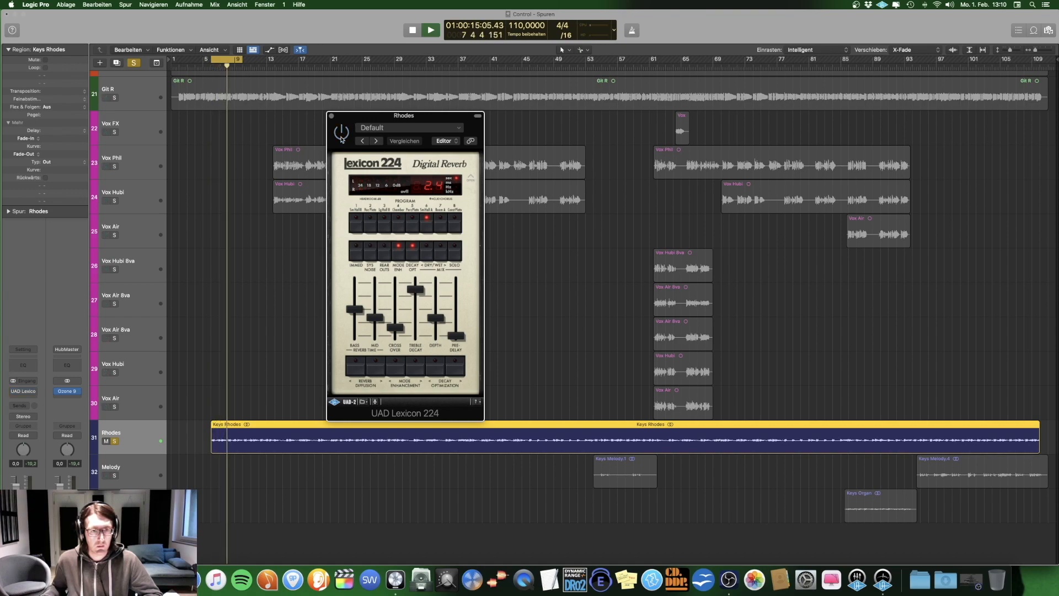
pyautogui.click(342, 137)
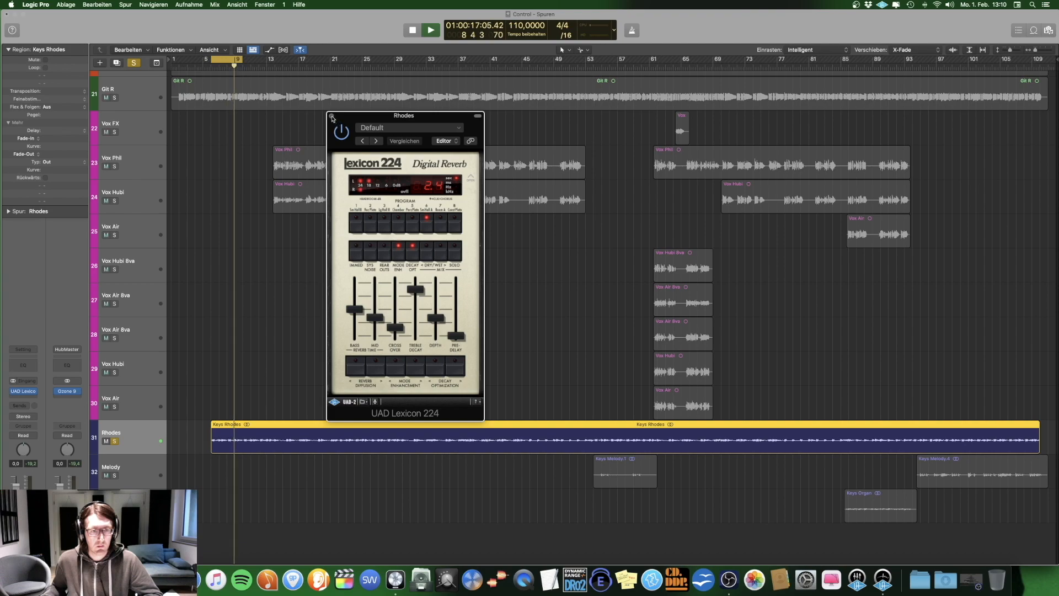
pyautogui.press('space')
pyautogui.click(331, 117)
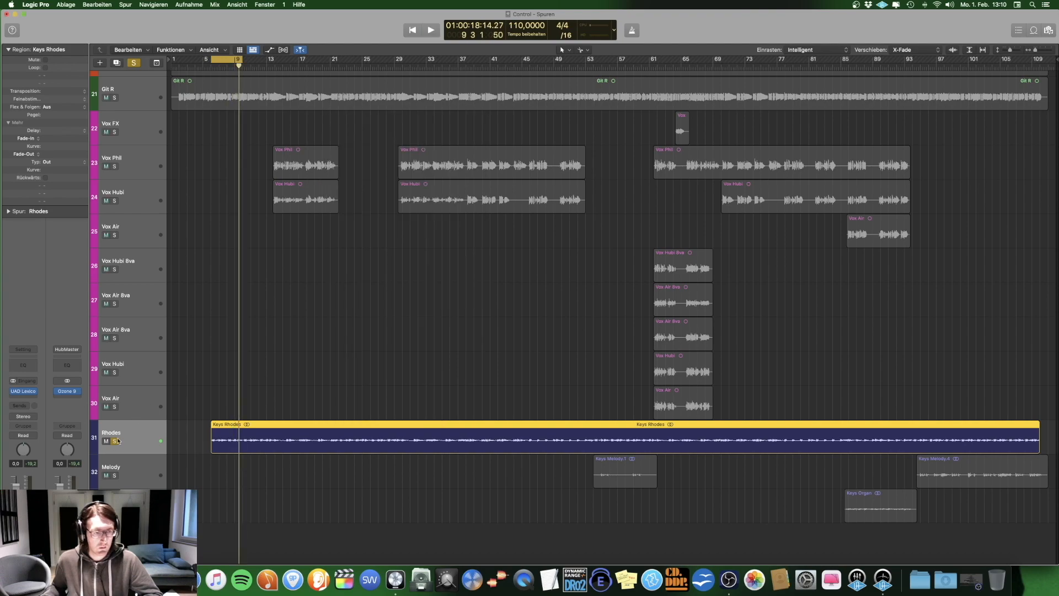
# Step: Play the soloed Melody track from about bar 96 and bypass its UAD Lexicon and Stereo Delay to hear the dry sound
pyautogui.press('Down')
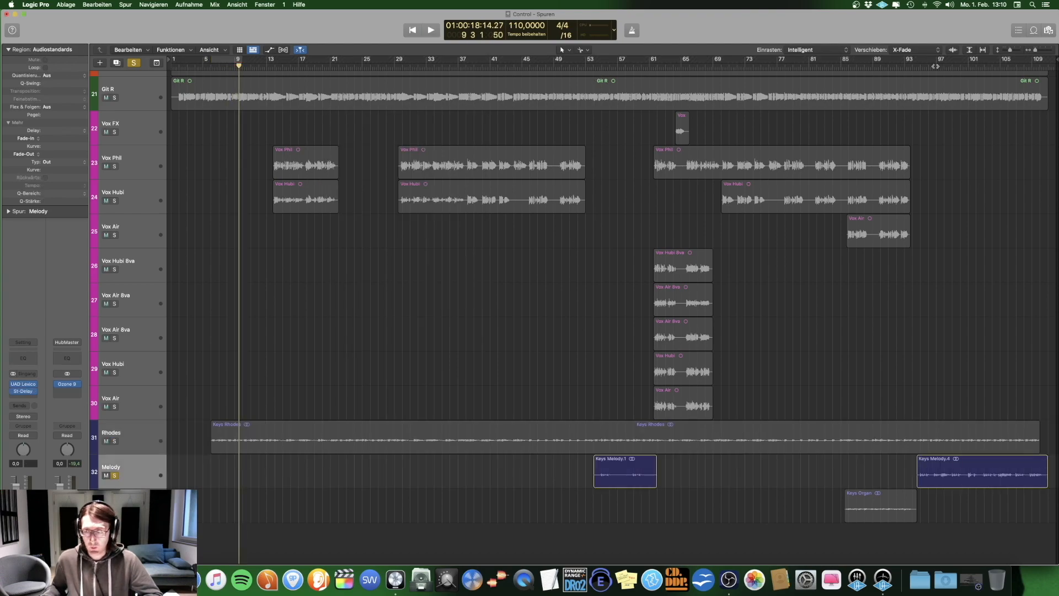
pyautogui.click(931, 65)
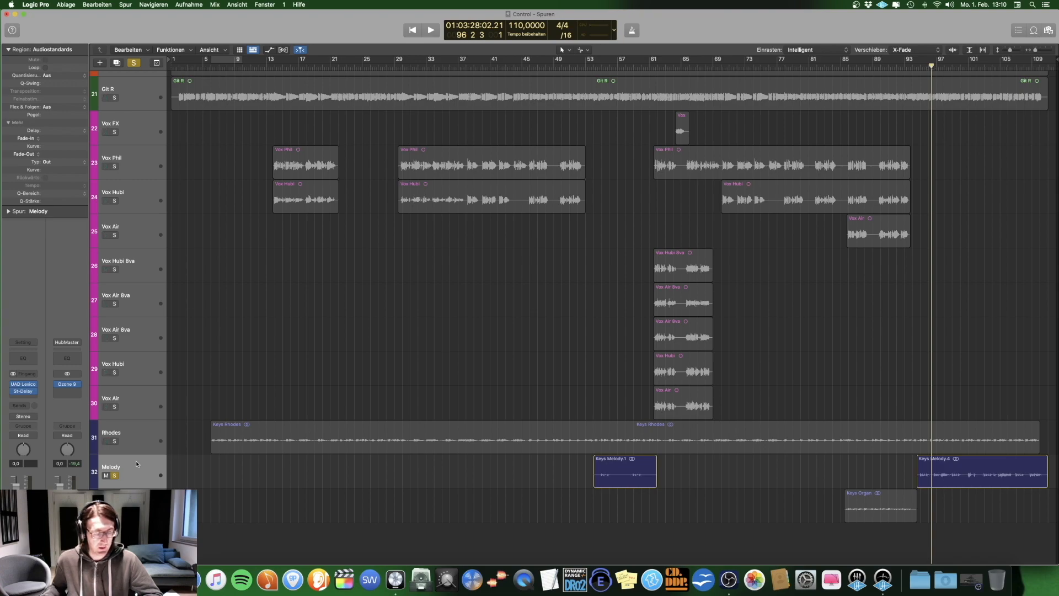
pyautogui.press('space')
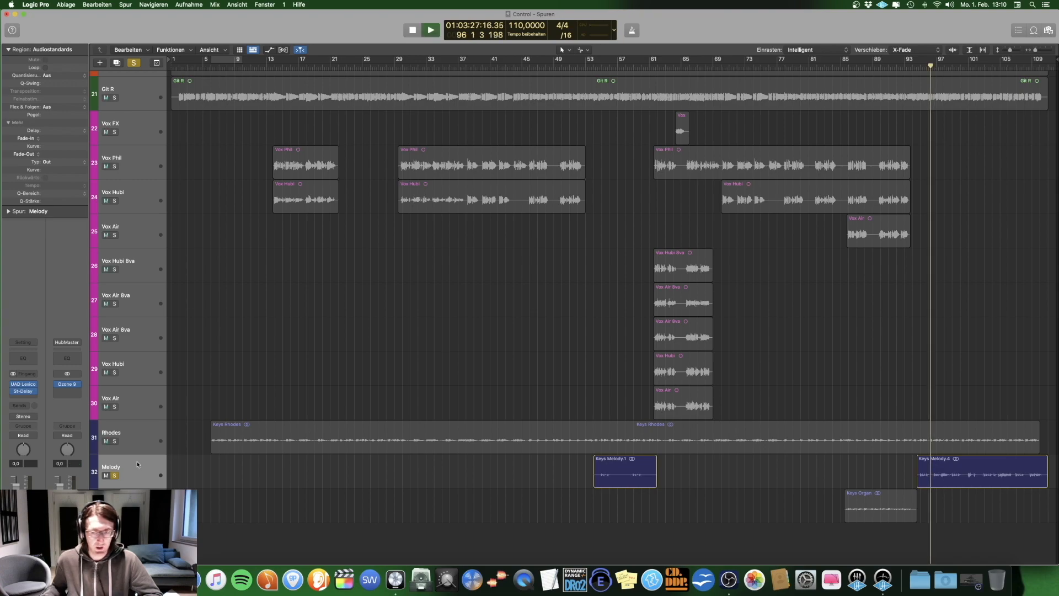
pyautogui.click(13, 392)
pyautogui.click(14, 385)
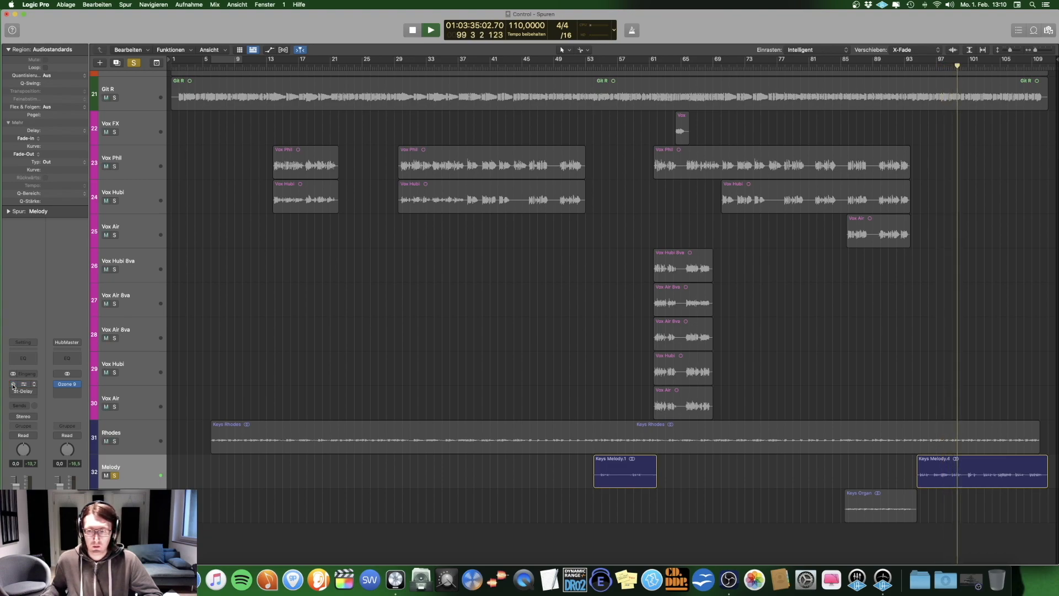
pyautogui.press('space')
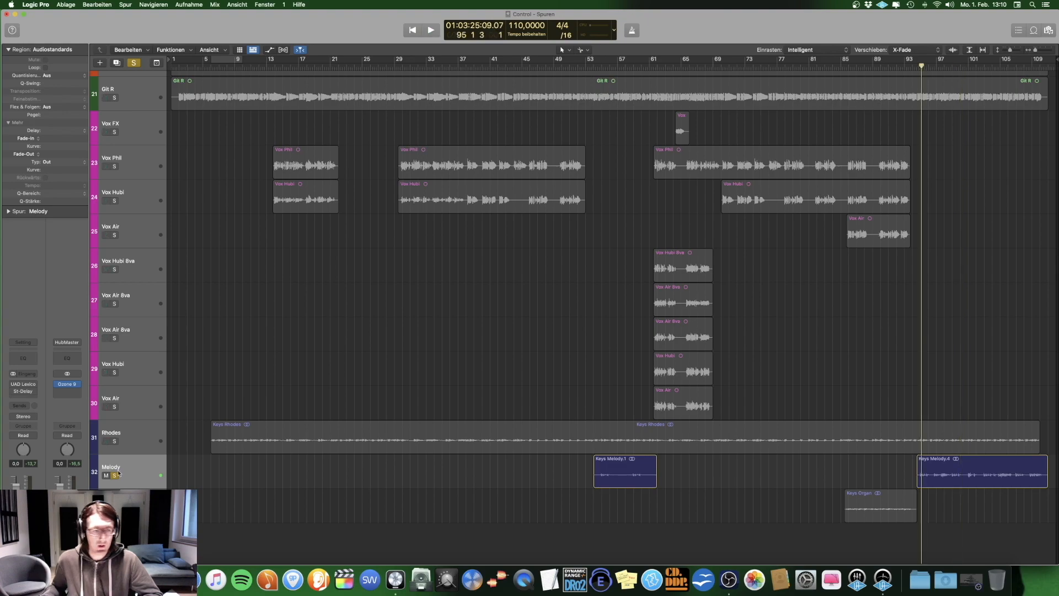
# Step: Re-enable the Melody track's UAD Lexicon and Stereo Delay, and examine the Stereo Delay settings
pyautogui.click(13, 385)
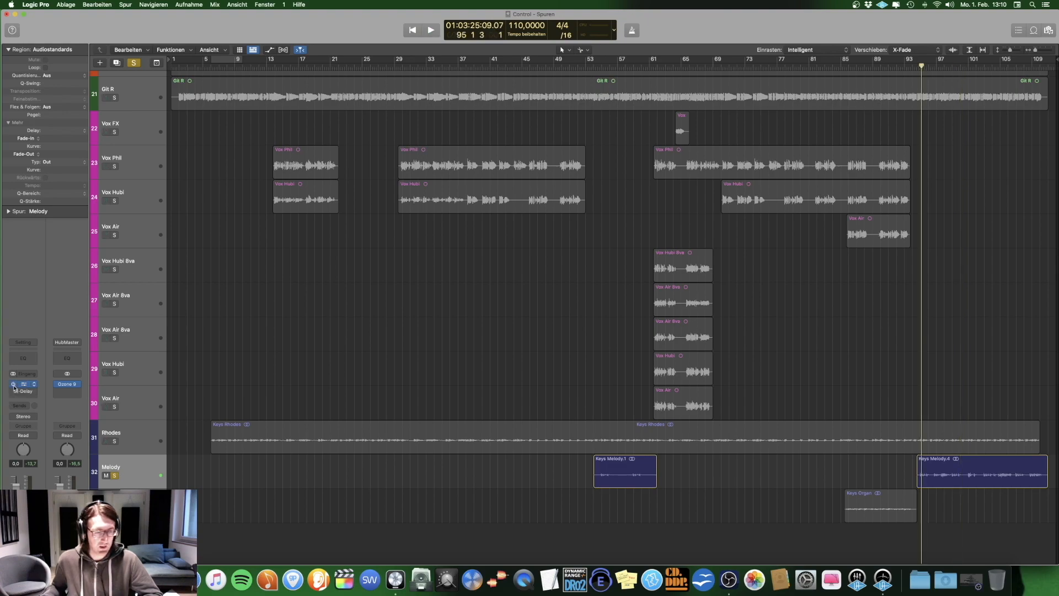
pyautogui.press('space')
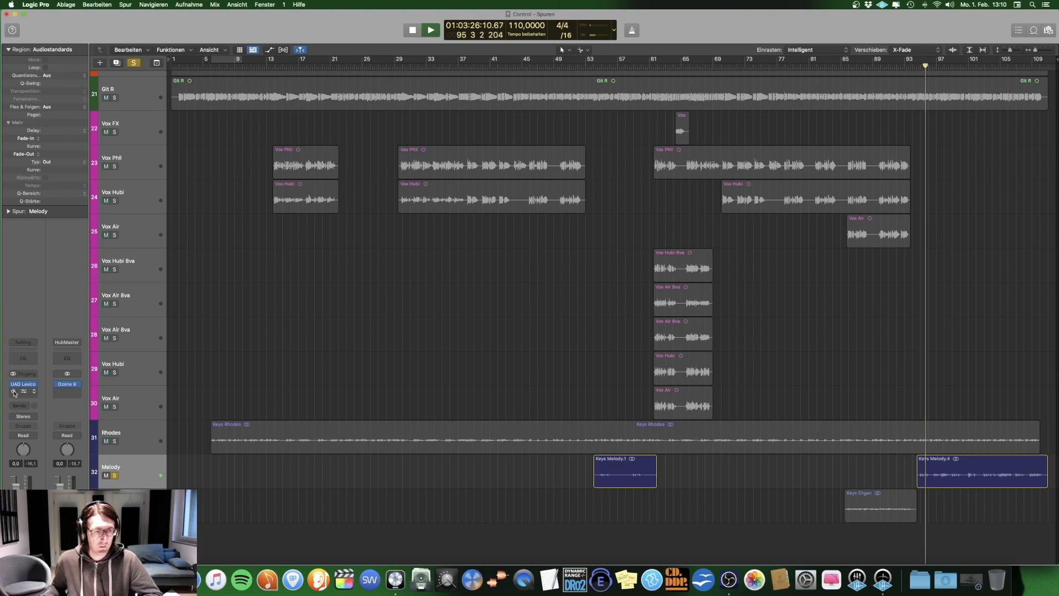
pyautogui.click(23, 393)
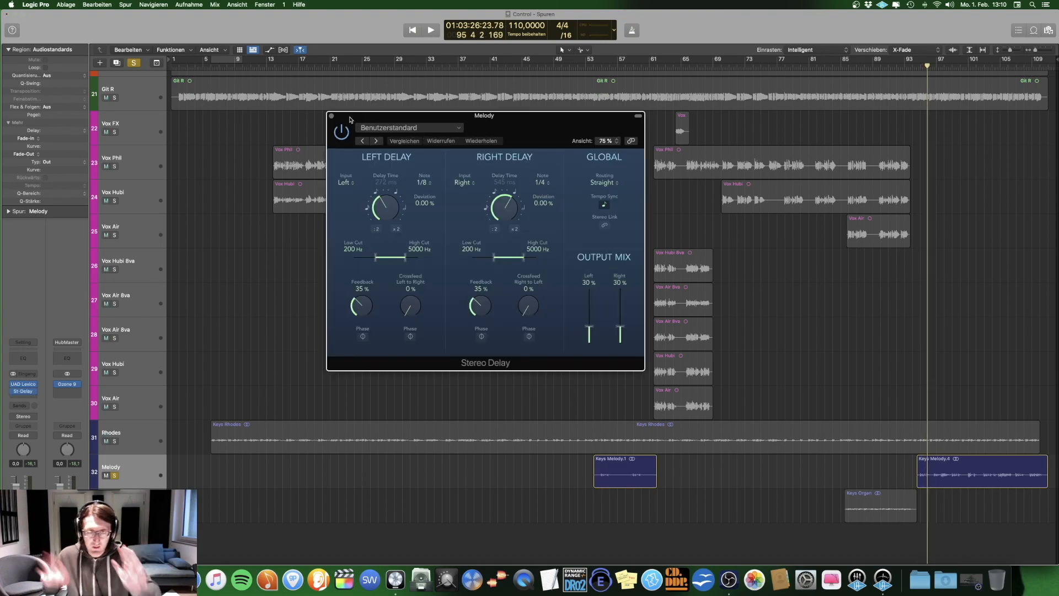
pyautogui.click(332, 116)
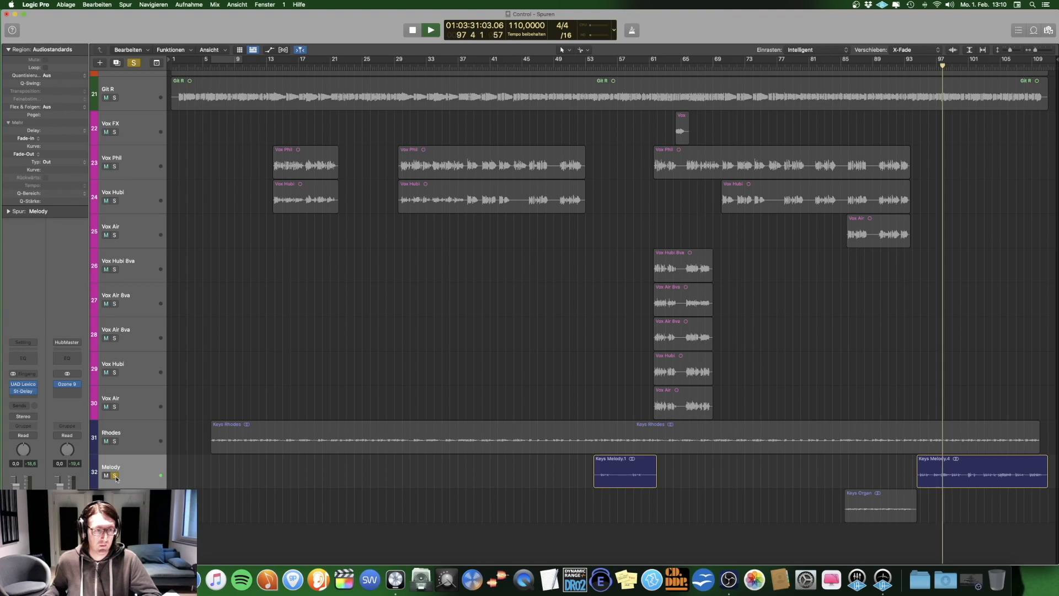
# Step: Compare the playing Melody track with its UAD Lexicon and Stereo Delay bypassed and enabled, leaving both on, and stop playback
pyautogui.moveTo(14, 387)
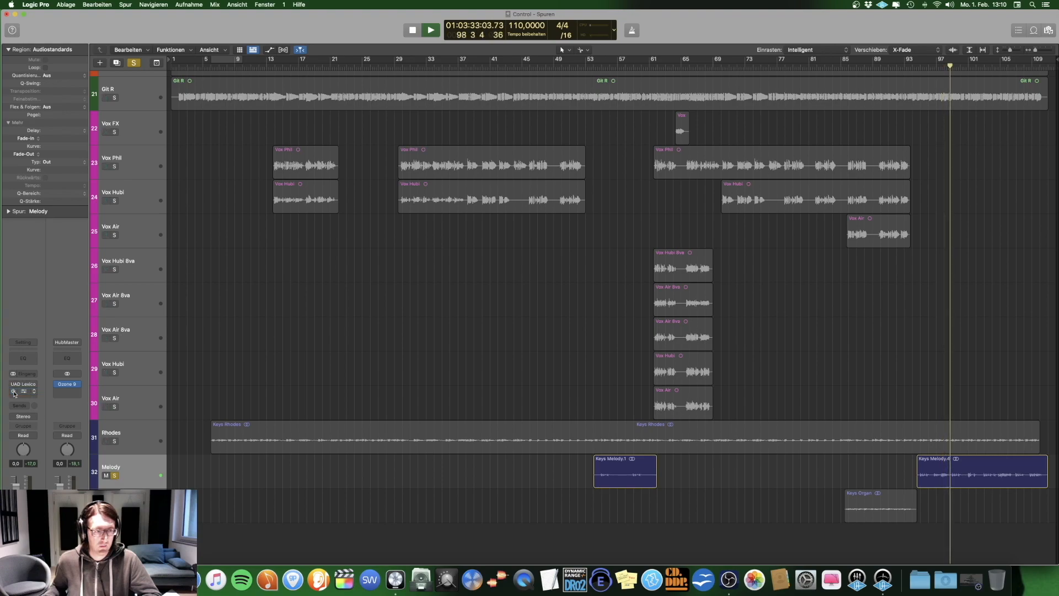
pyautogui.click(14, 392)
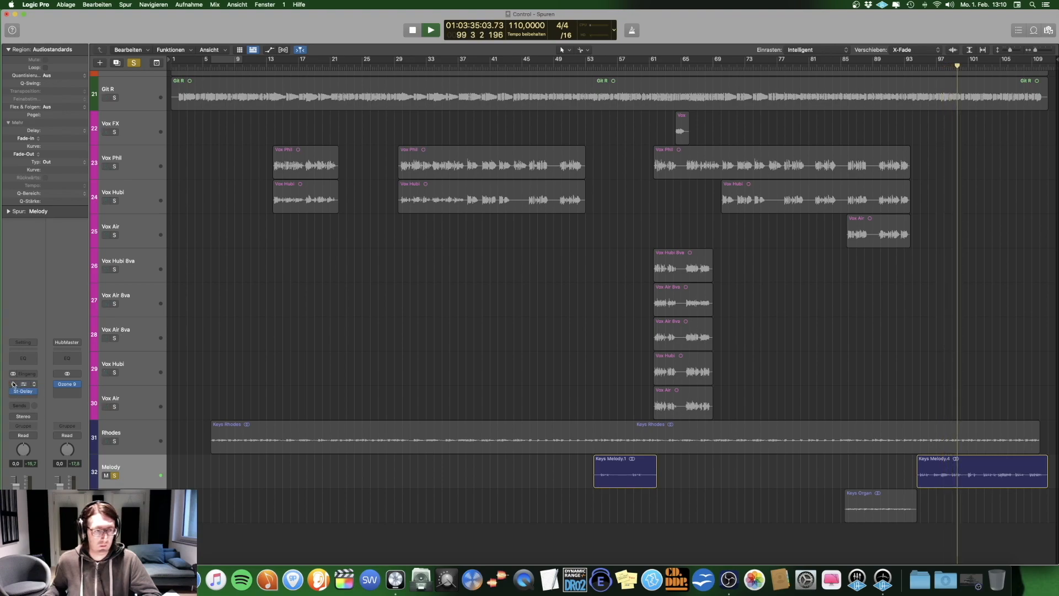
pyautogui.click(33, 384)
pyautogui.click(14, 385)
pyautogui.click(14, 385)
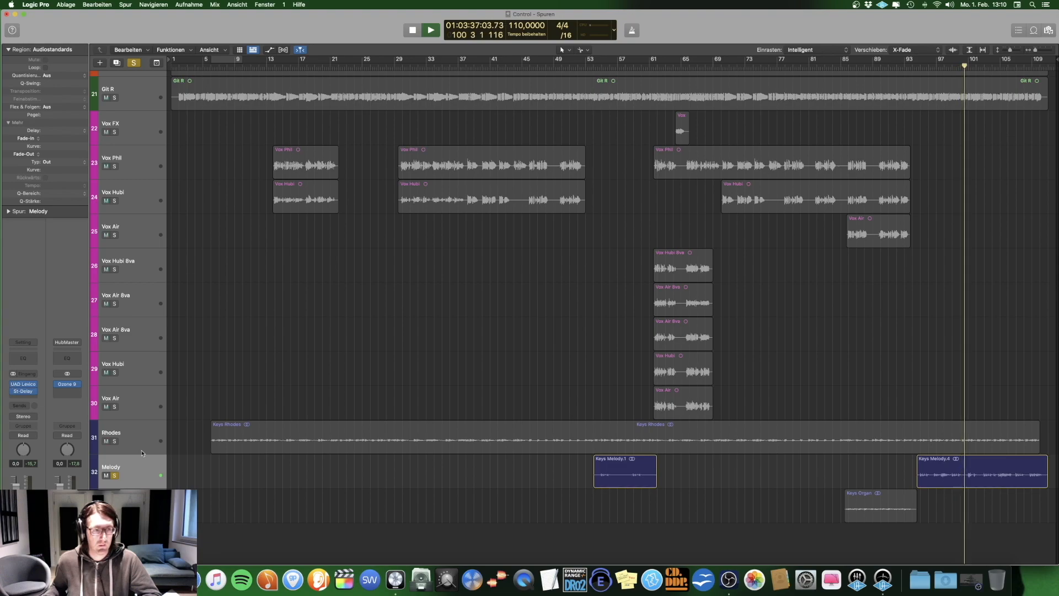
pyautogui.click(139, 474)
pyautogui.press('space')
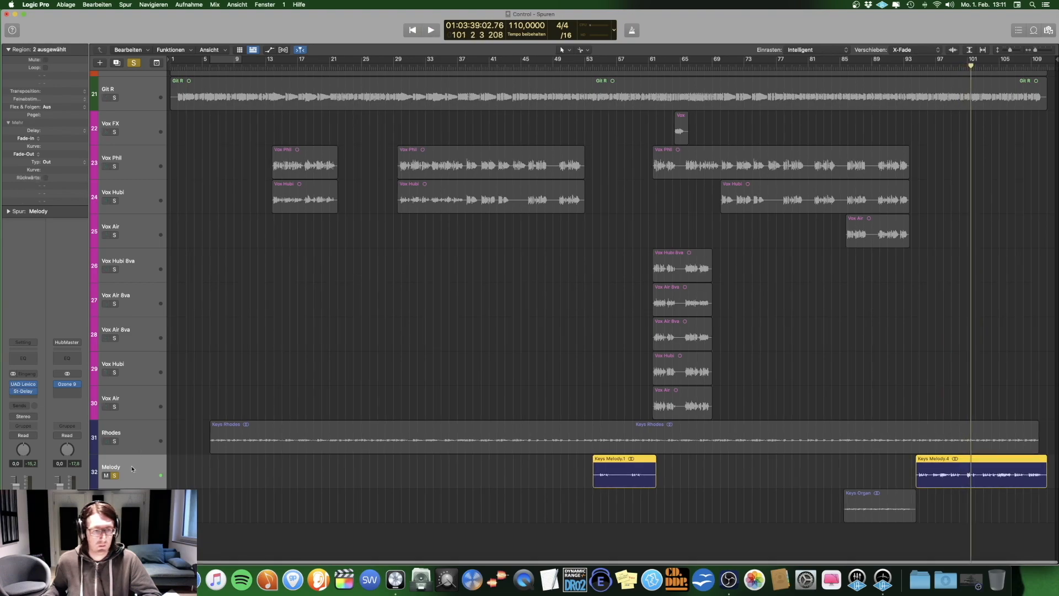
# Step: Examine the Melody track's left and right delay settings in Stereo Delay, close the plug-in and unsolo the track
pyautogui.click(23, 391)
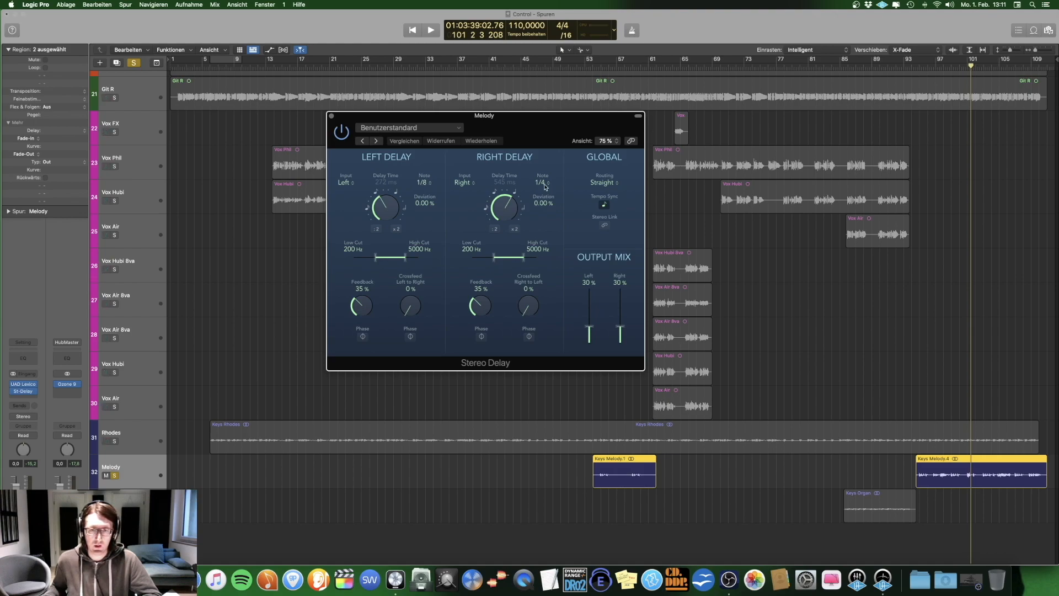
pyautogui.click(331, 116)
pyautogui.click(115, 476)
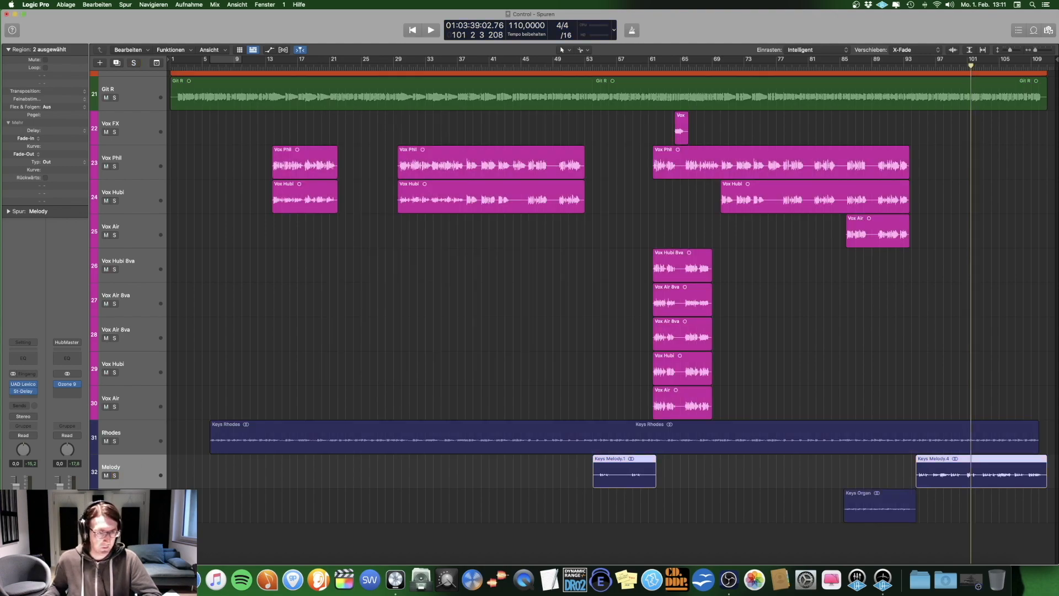
# Step: Solo the Organ track and play it from the start of its region at about bar 85
pyautogui.click(114, 509)
pyautogui.click(131, 504)
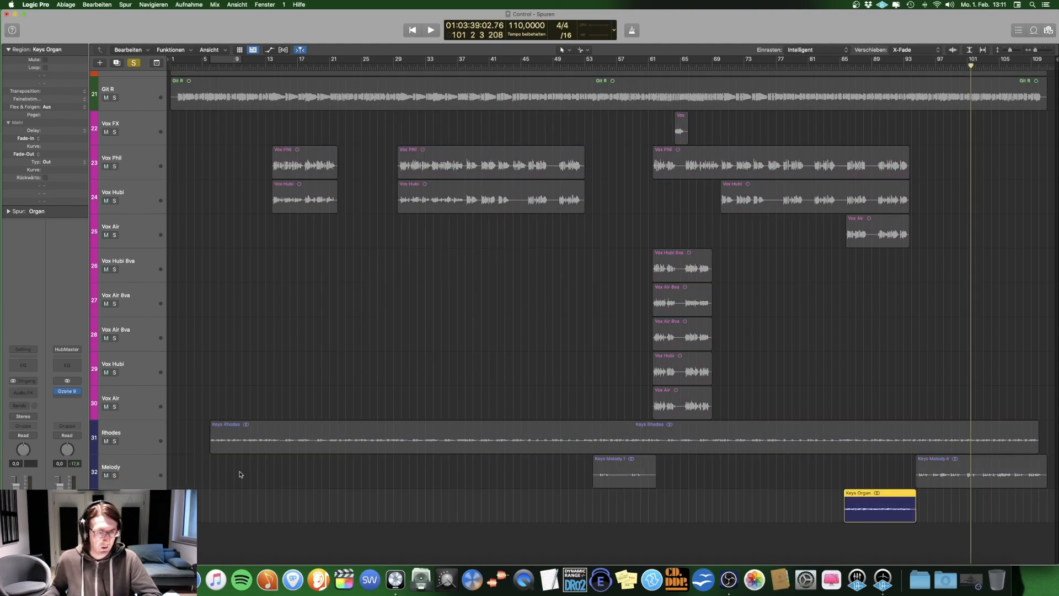
pyautogui.click(846, 68)
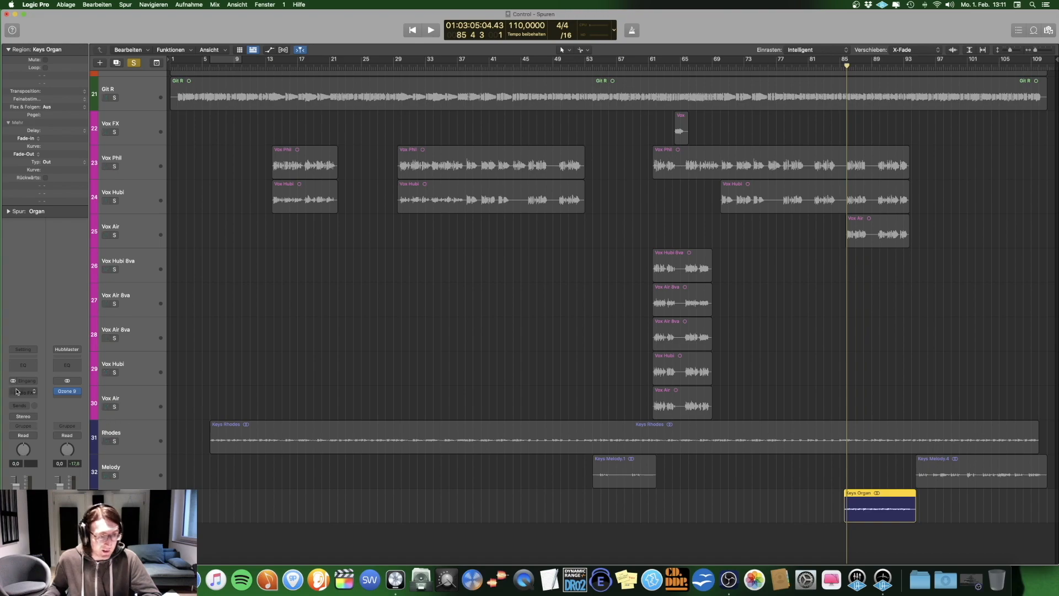
pyautogui.press('space')
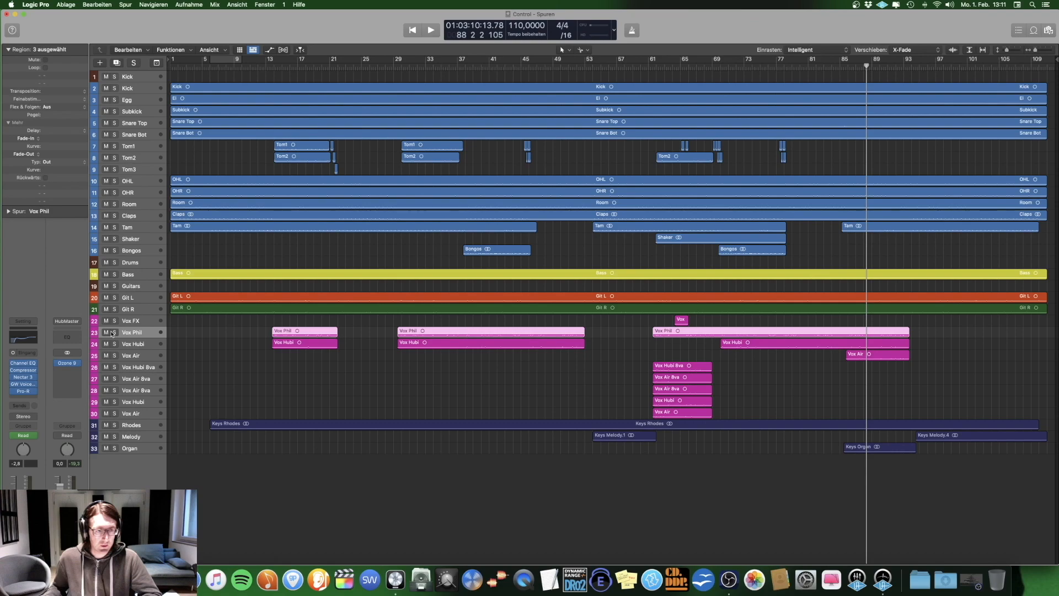
# Step: Solo the lead vocal track directly below Vox FX
pyautogui.click(113, 332)
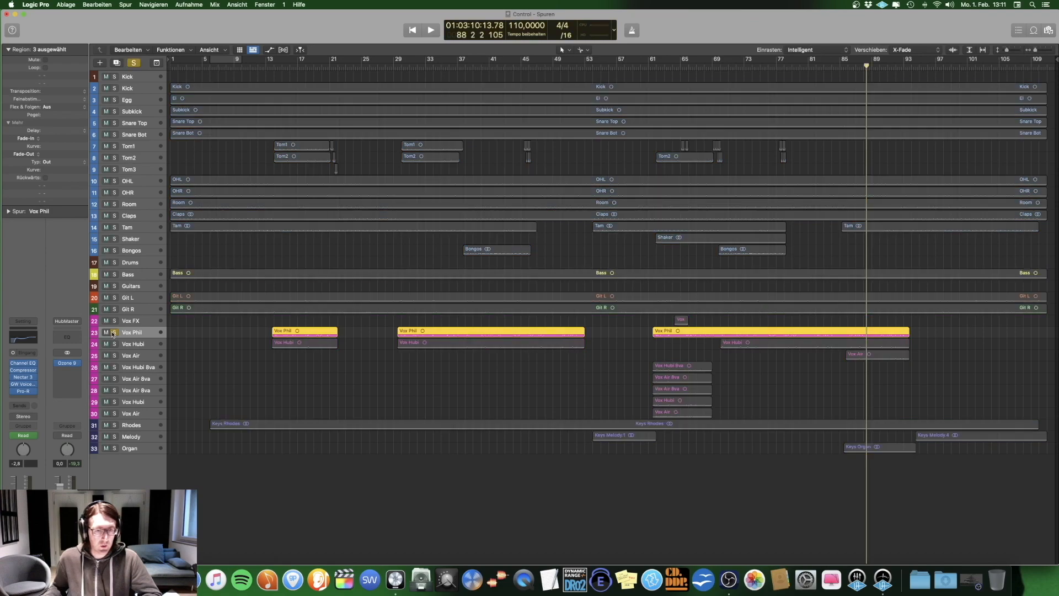
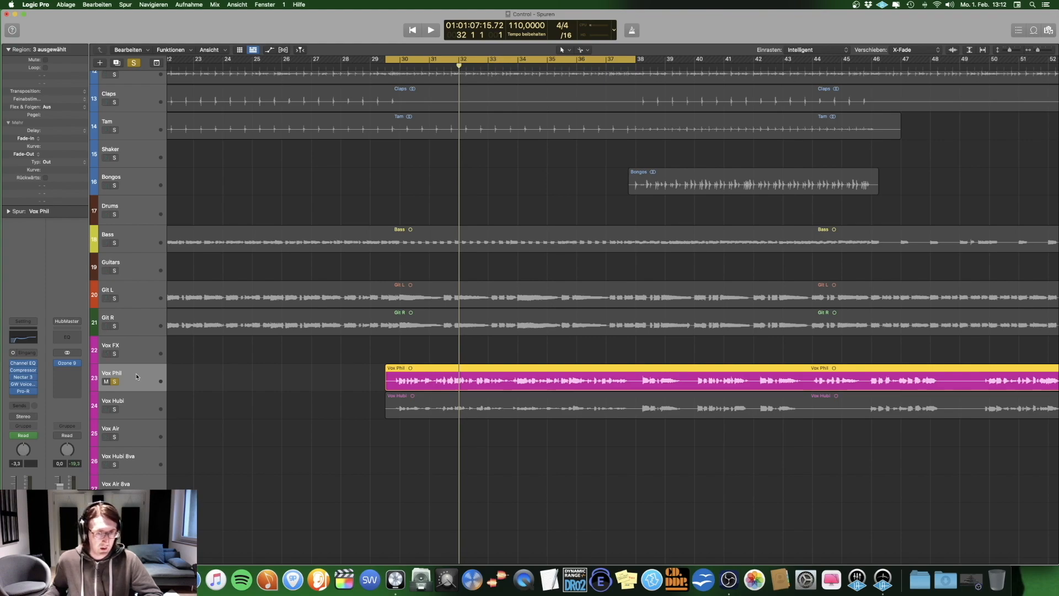
# Step: Examine the lead vocal track's Channel EQ curve, play the track through the Vintage FET Compressor, and close the plug-in
pyautogui.click(23, 363)
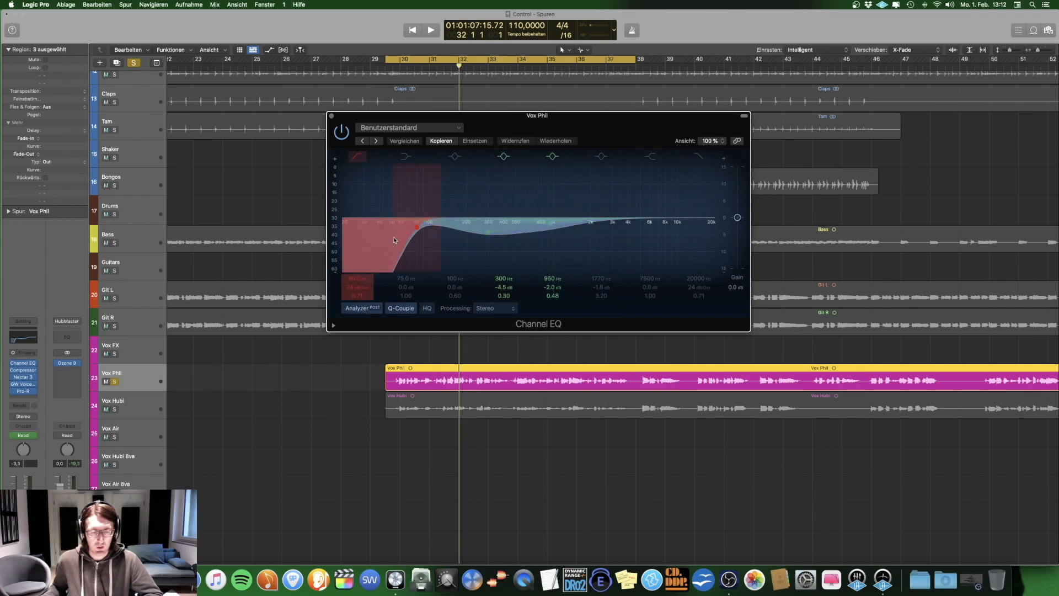
pyautogui.click(332, 115)
pyautogui.click(23, 370)
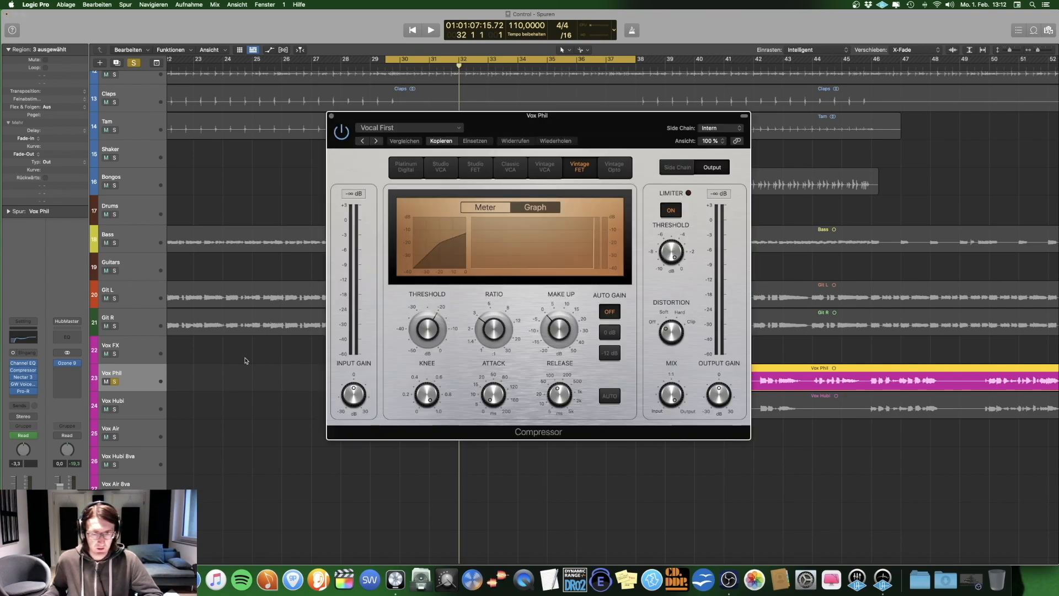
pyautogui.moveTo(504, 116); pyautogui.dragTo(346, 15)
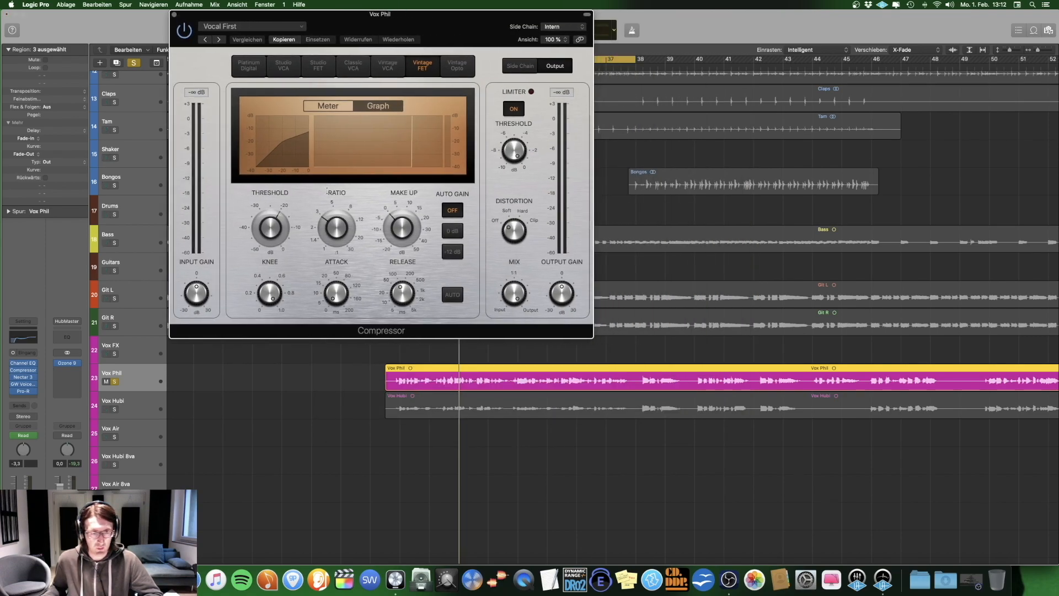
pyautogui.press('space')
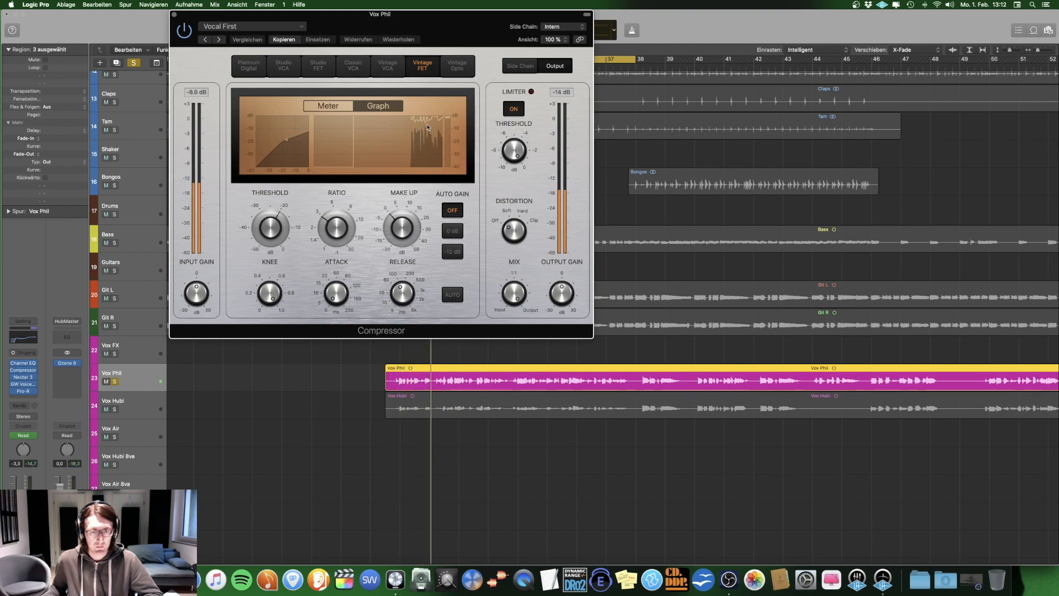
pyautogui.click(174, 14)
# Step: Open Nectar 3 on the lead vocal track and examine the high-shelf band of its EQ 1 module
pyautogui.click(23, 377)
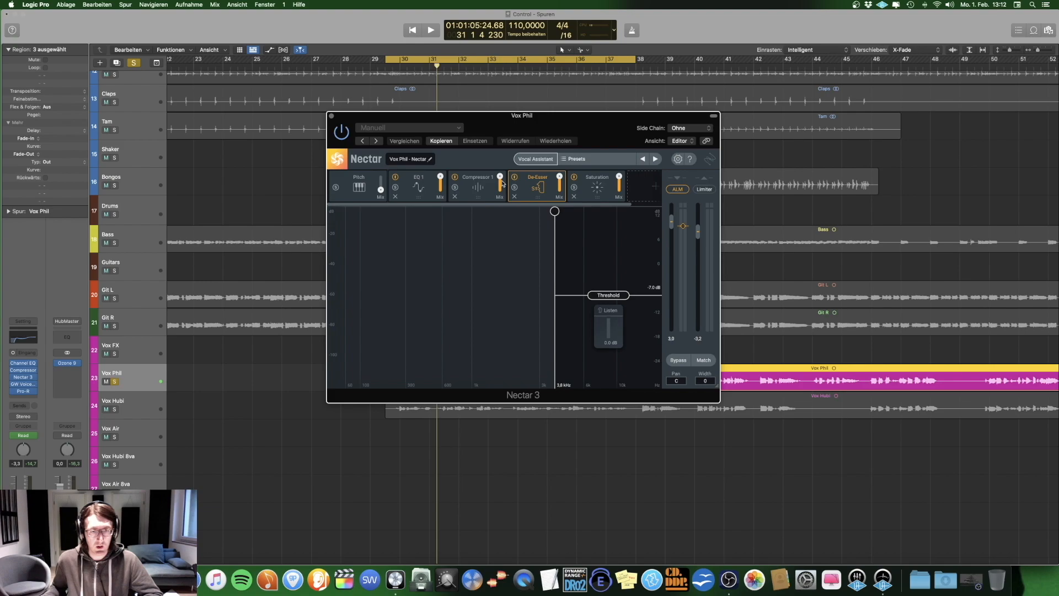
pyautogui.click(416, 188)
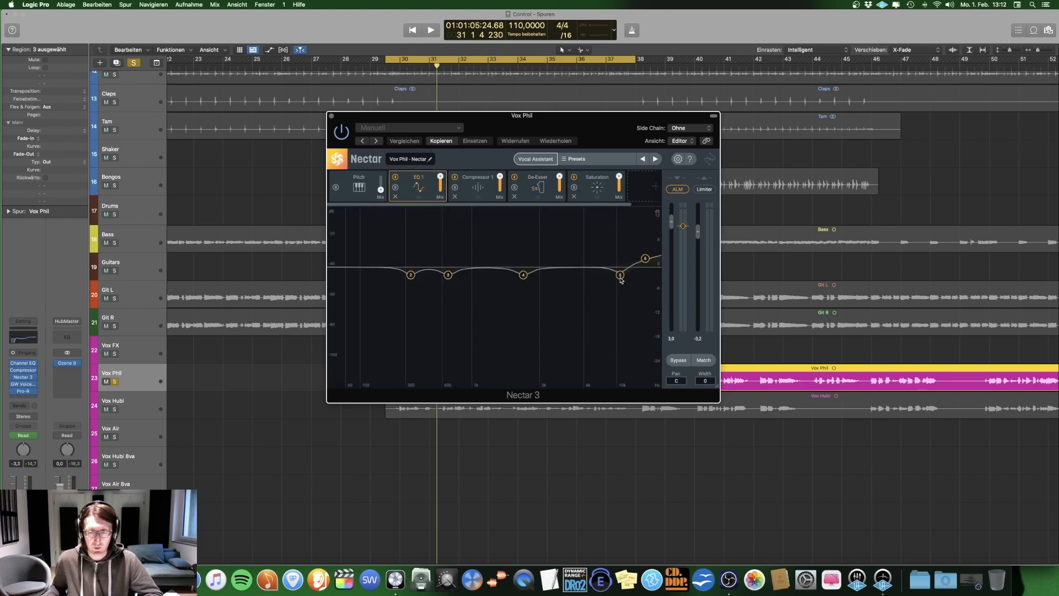
pyautogui.click(644, 257)
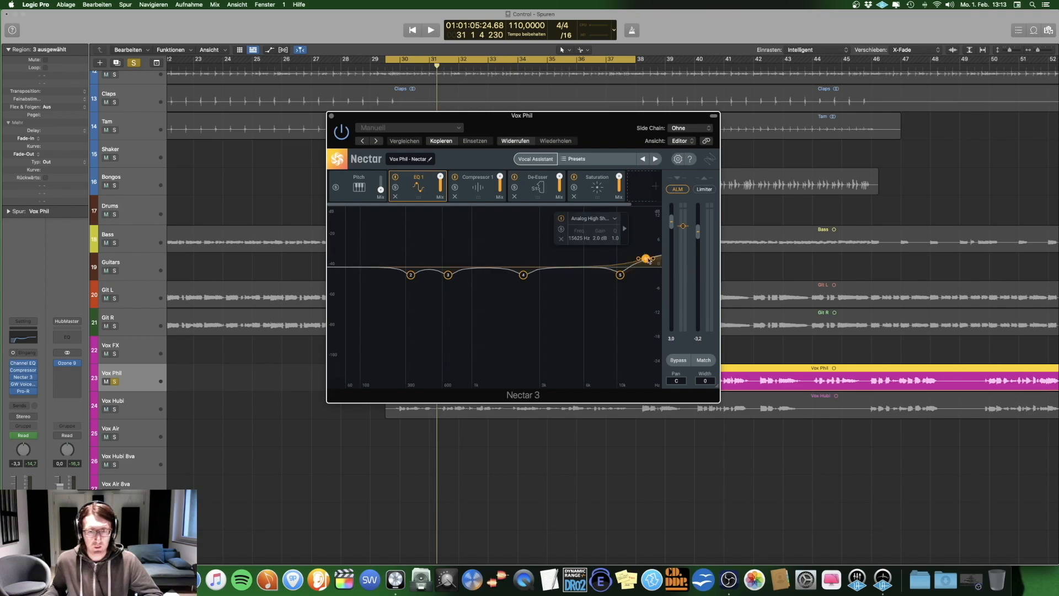
# Step: Examine Nectar 3's Compressor 1 and De-Esser modules on the playing lead vocal, auditioning the detected sibilance with Listen
pyautogui.click(473, 188)
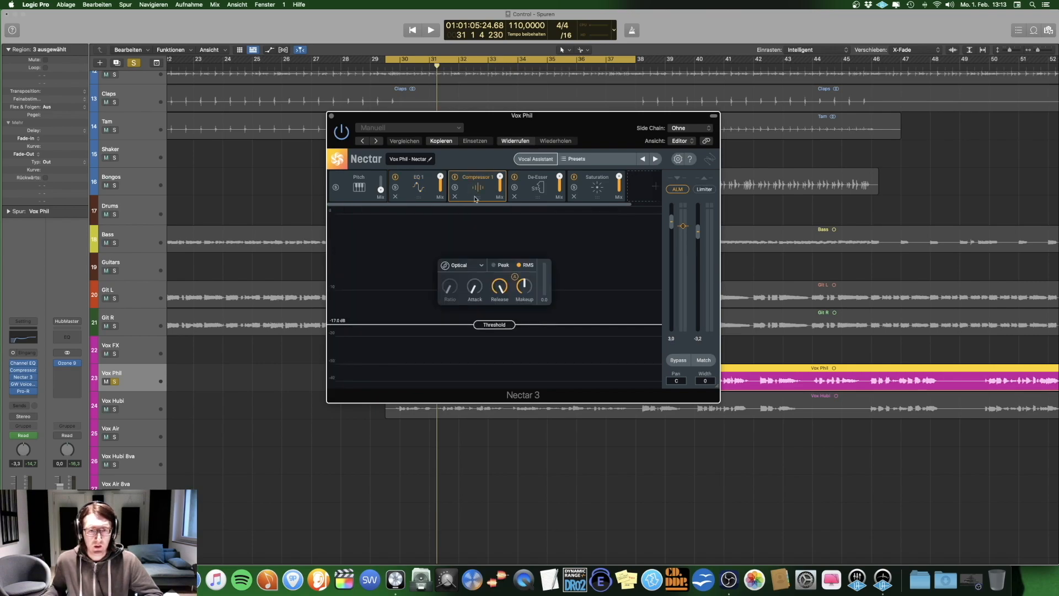
pyautogui.press('space')
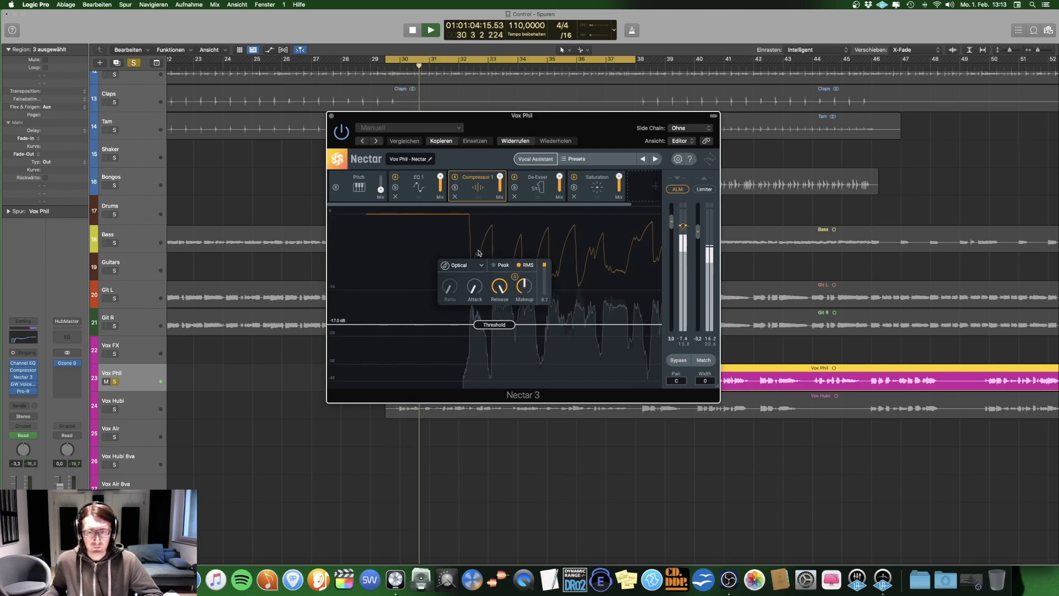
pyautogui.press('space')
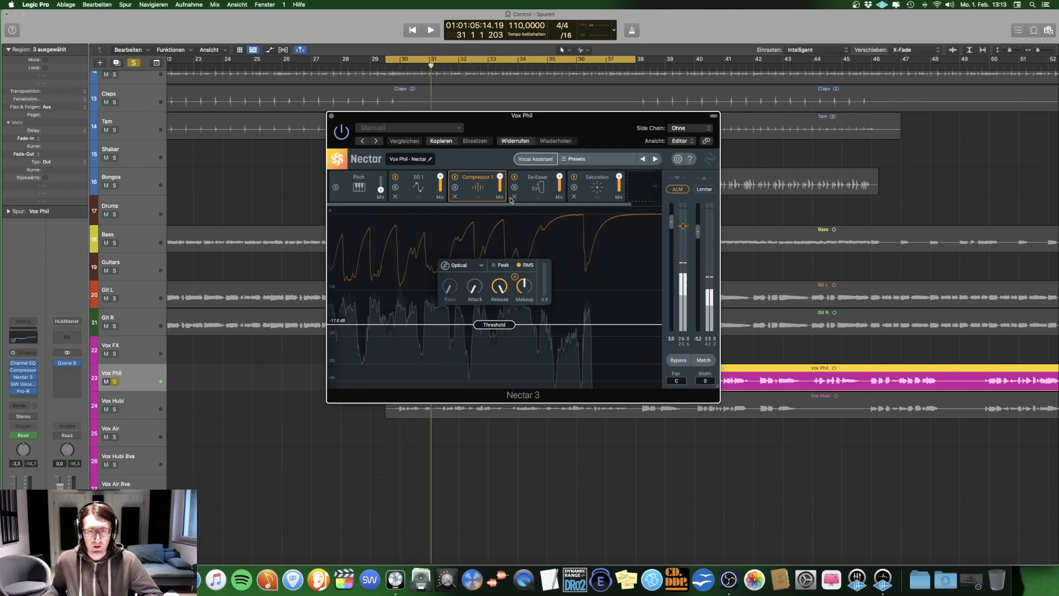
pyautogui.click(542, 194)
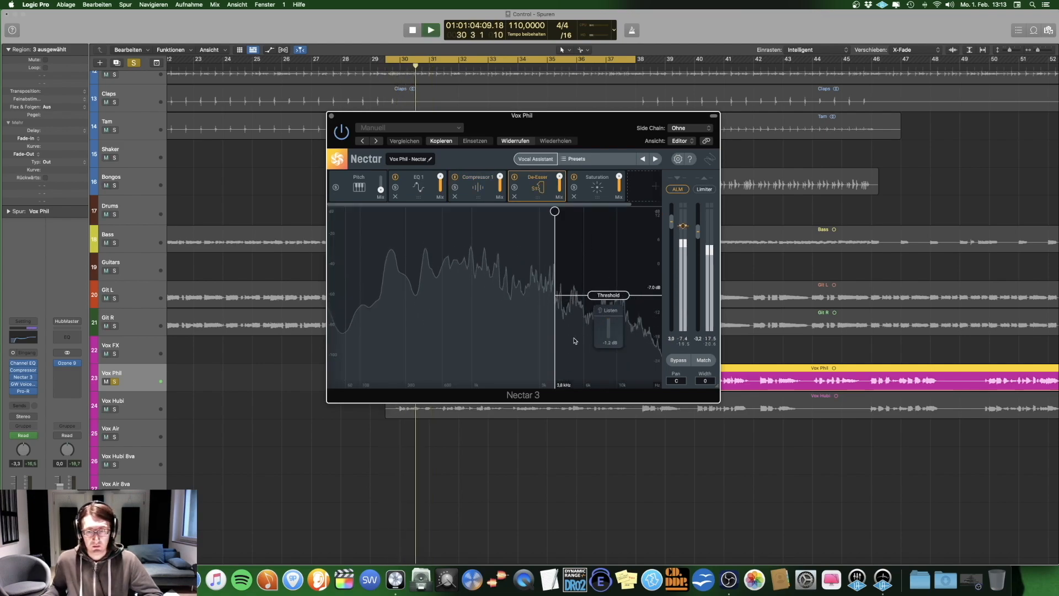
pyautogui.click(610, 311)
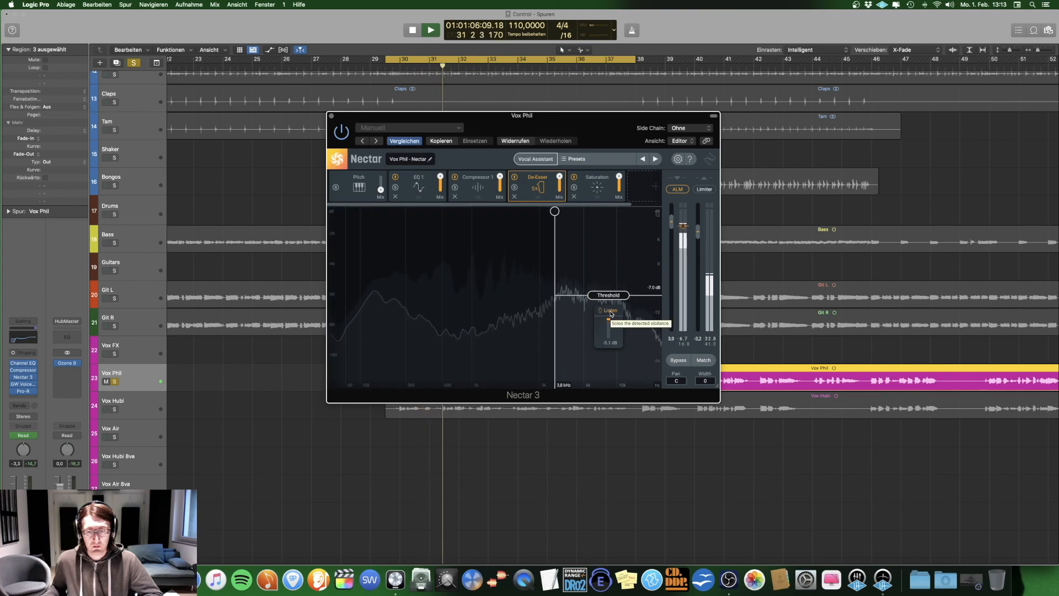
# Step: Compare the playing lead vocal with Nectar 3's Tape Saturation module bypassed and enabled, leave it on, stop playback and close Nectar 3
pyautogui.click(596, 189)
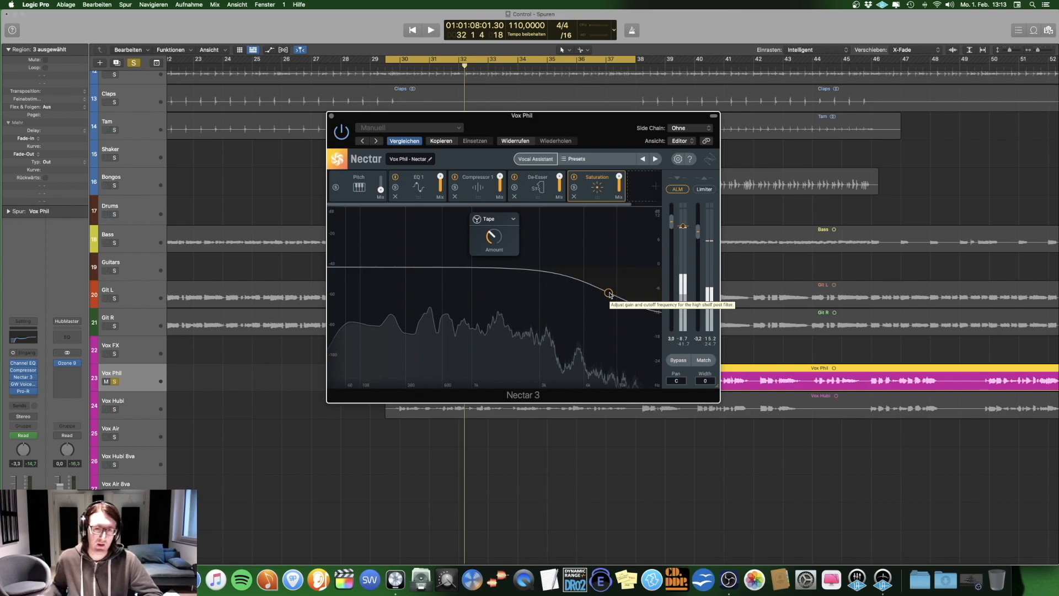
pyautogui.press('space')
pyautogui.click(575, 177)
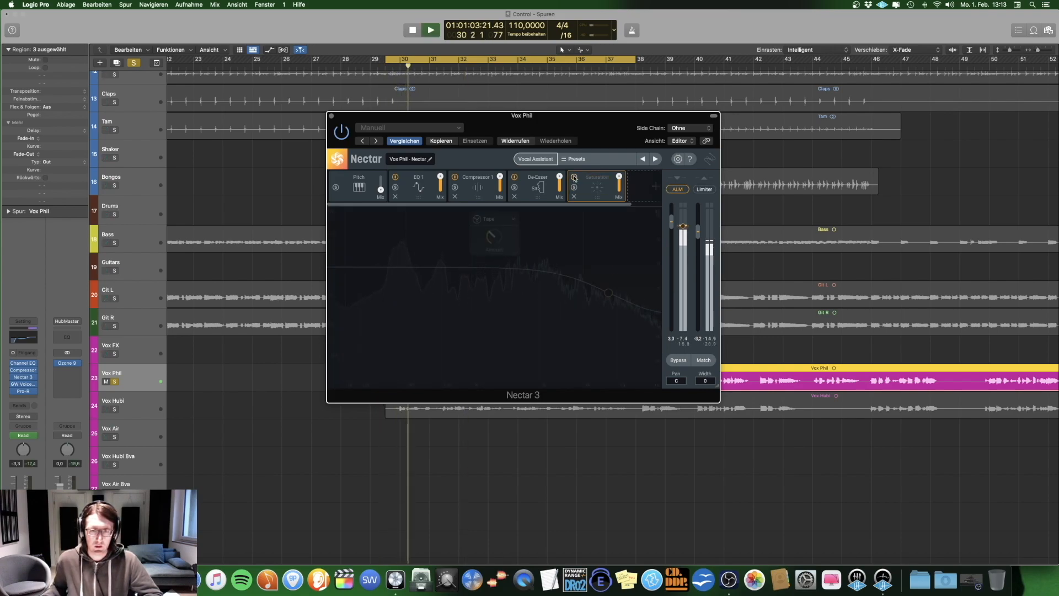
pyautogui.click(575, 177)
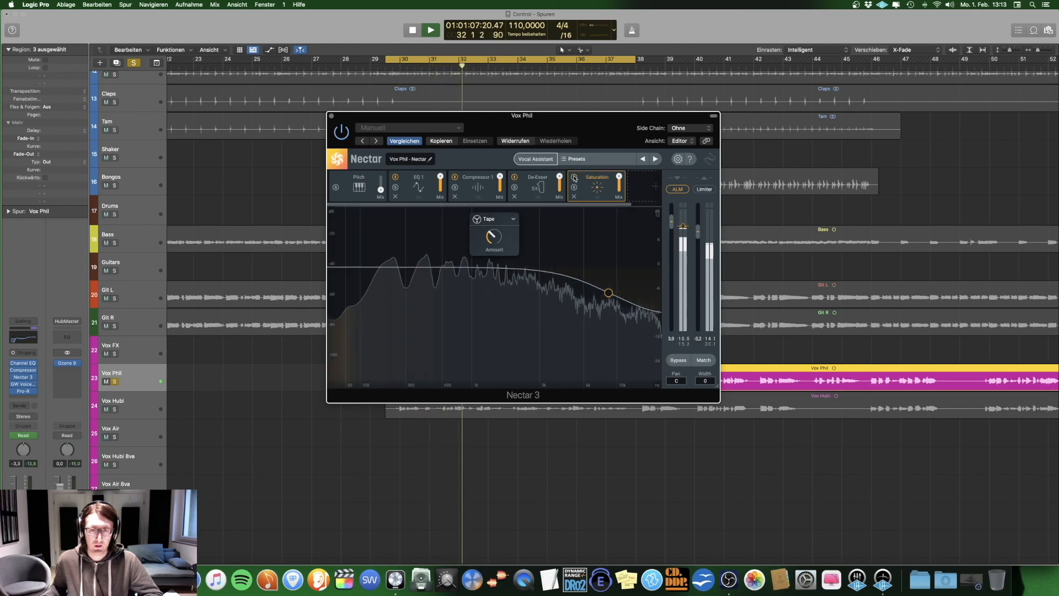
pyautogui.click(575, 178)
pyautogui.click(574, 177)
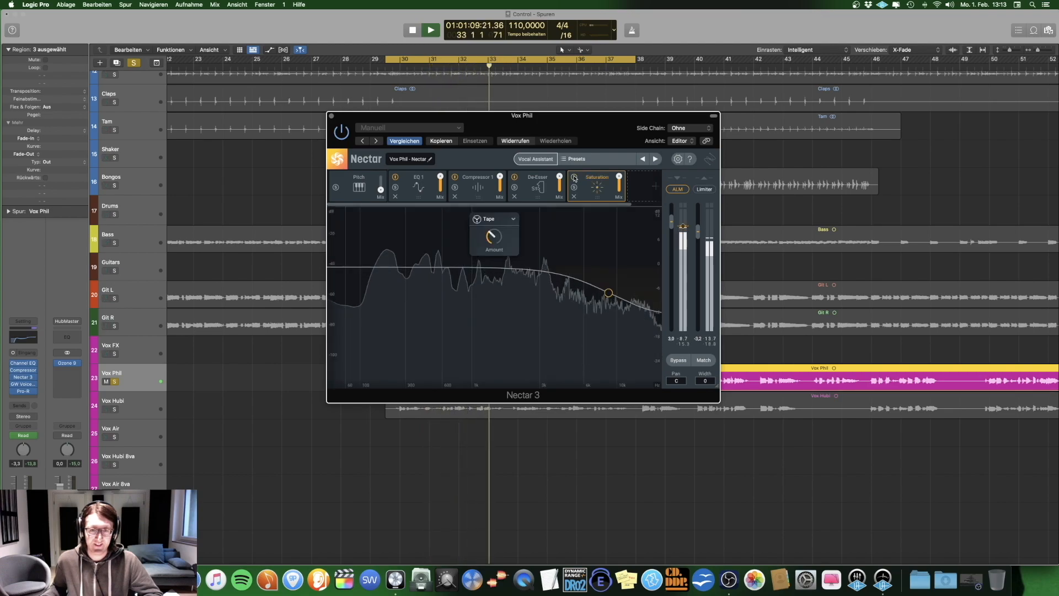
pyautogui.press('space')
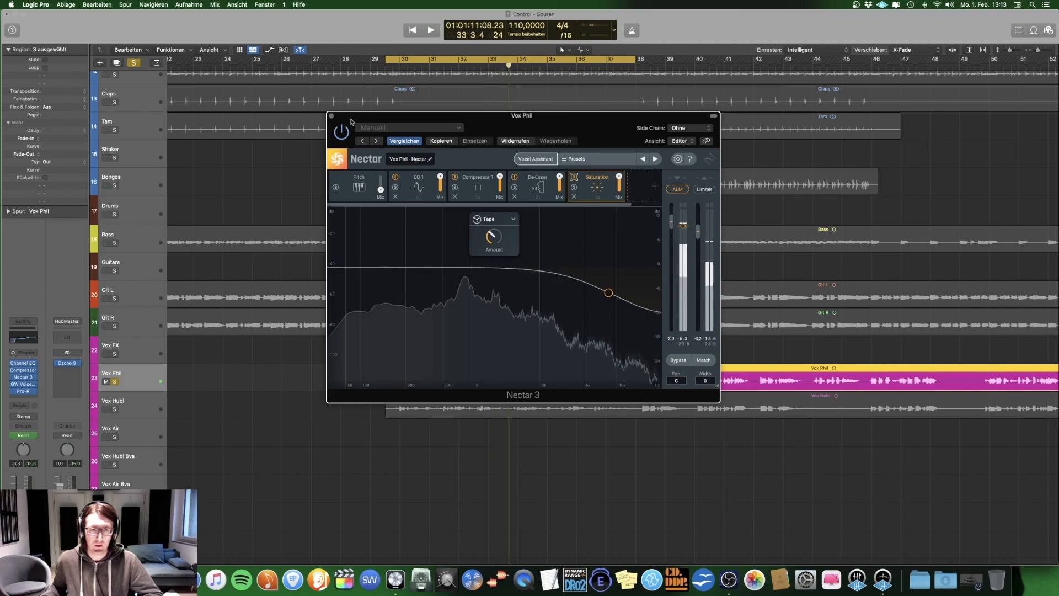
pyautogui.click(332, 116)
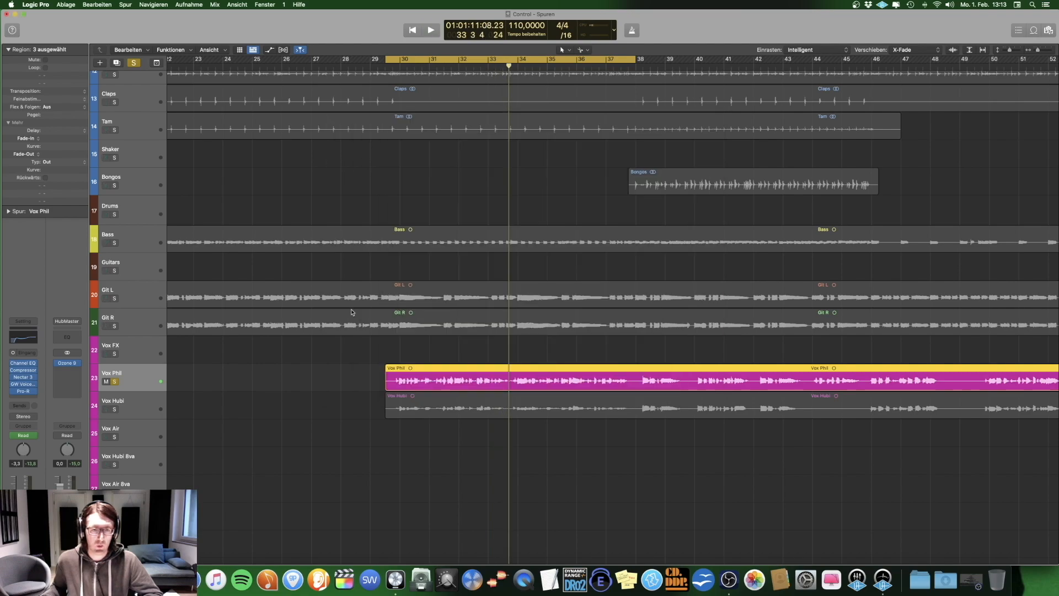
# Step: Audition GW VoiceCentric and its doubler on the playing lead vocal, comparing the sound with the plug-in bypassed, and close it
pyautogui.click(23, 384)
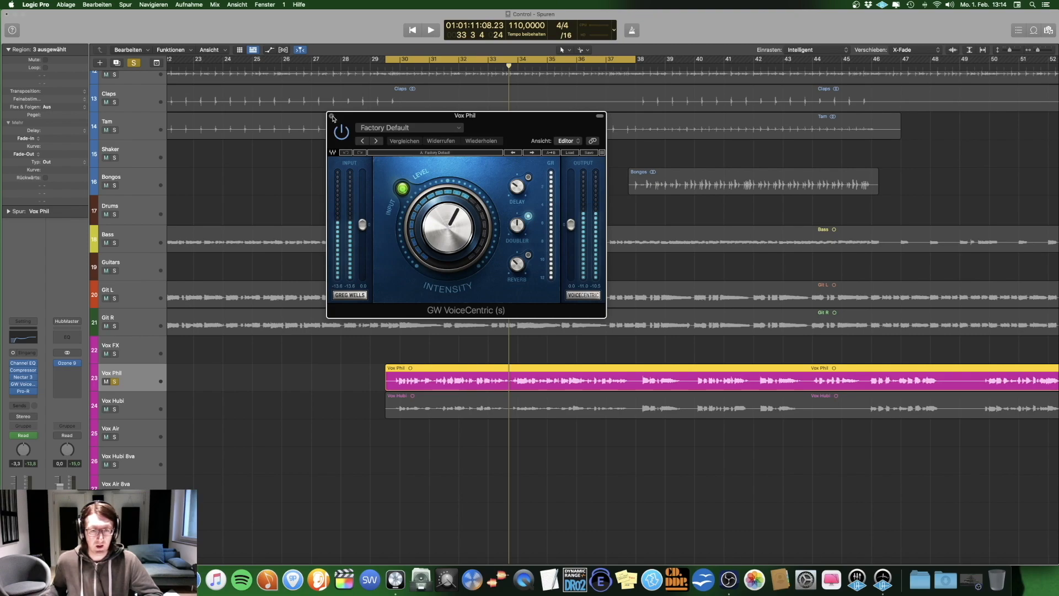
pyautogui.click(528, 217)
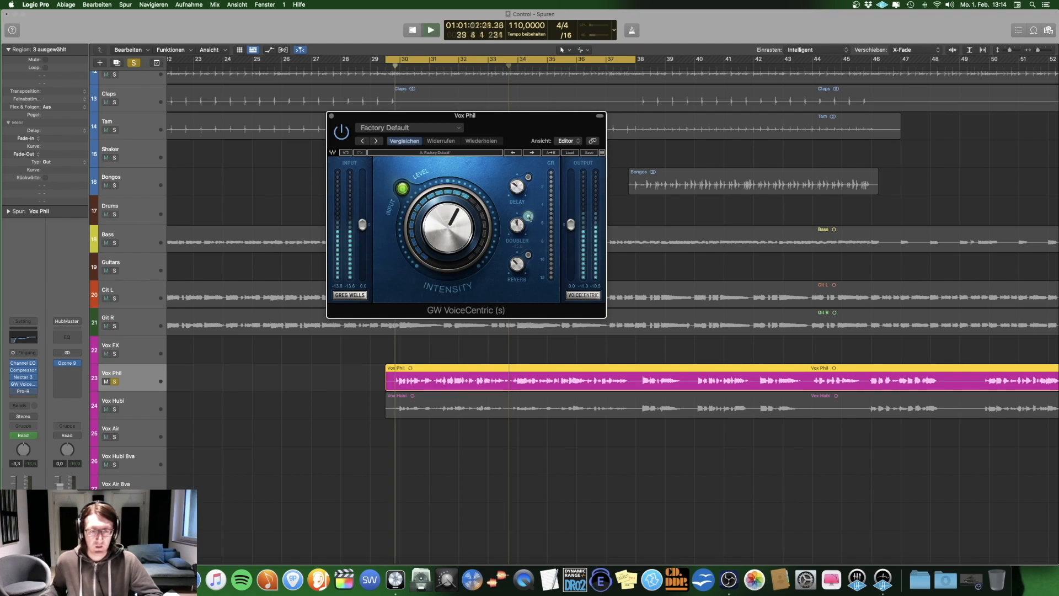
pyautogui.press('space')
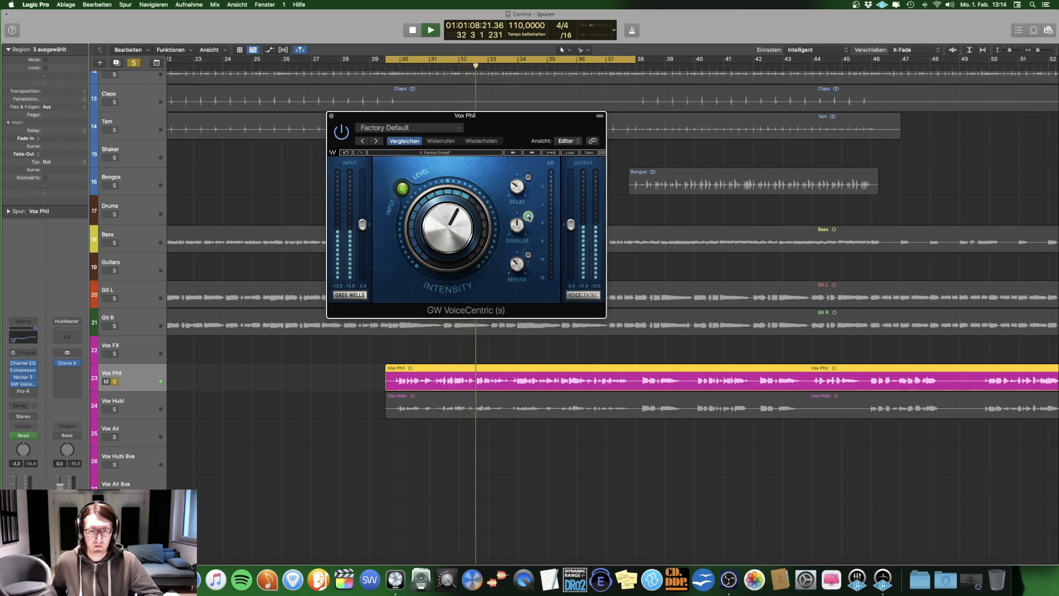
pyautogui.click(340, 133)
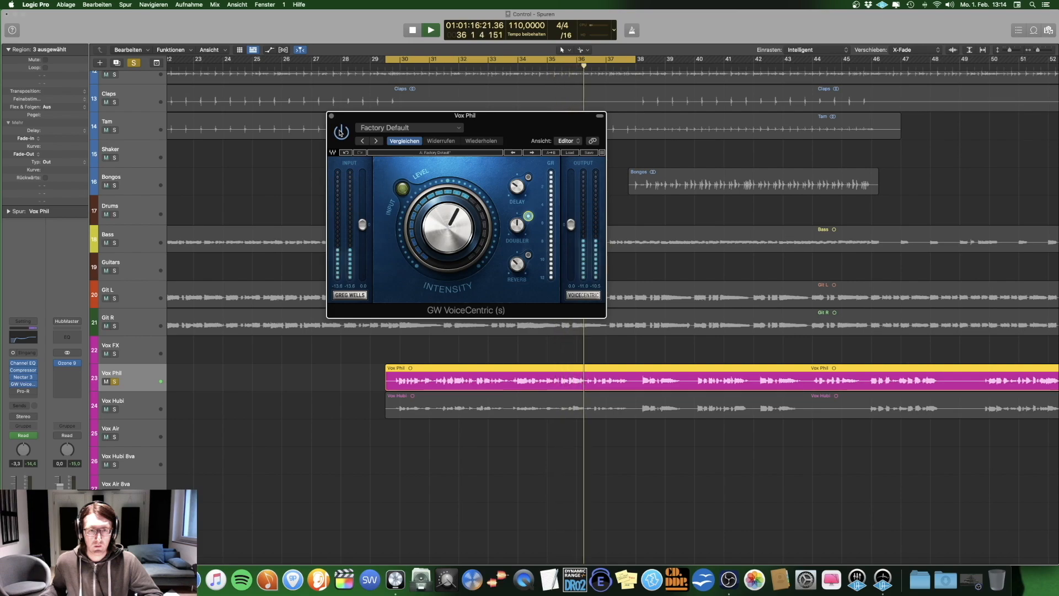
pyautogui.press('space')
pyautogui.click(331, 116)
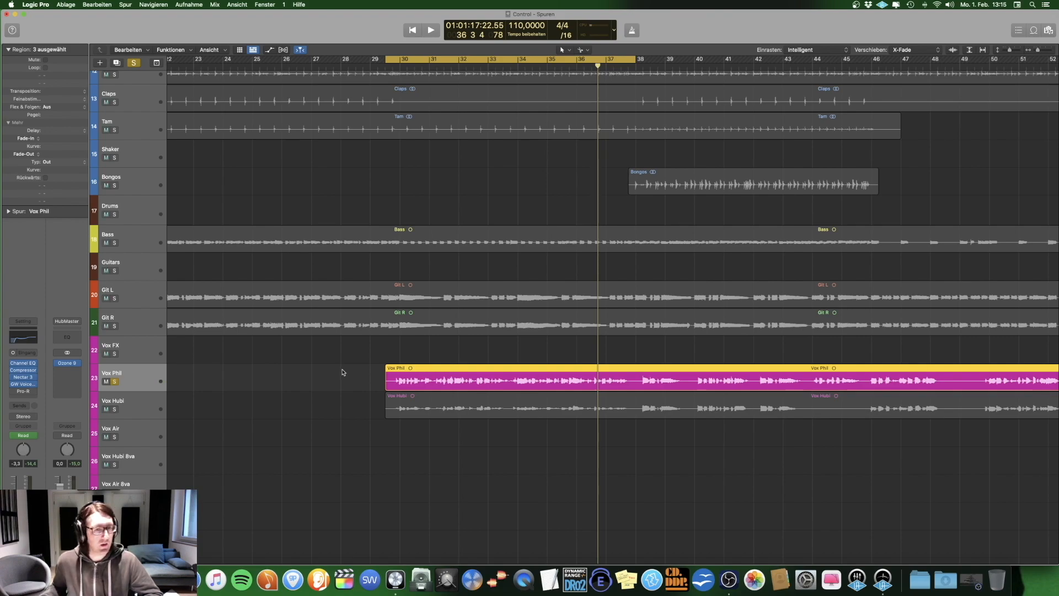
# Step: Play the lead vocal through Pro-R's The Slapback Room reverb, stop playback and close the plug-in
pyautogui.click(33, 390)
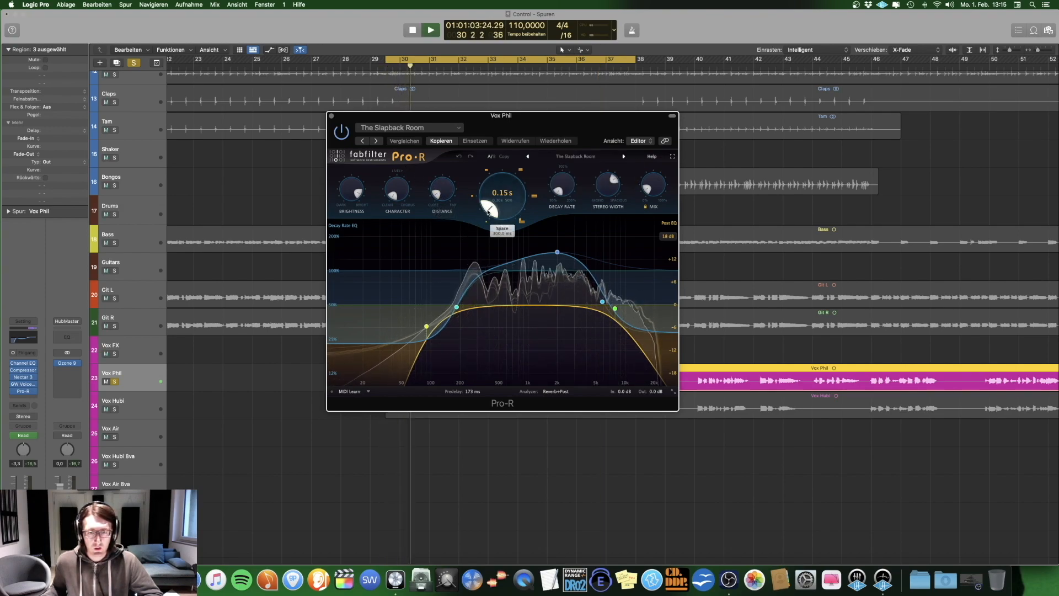
pyautogui.press('space')
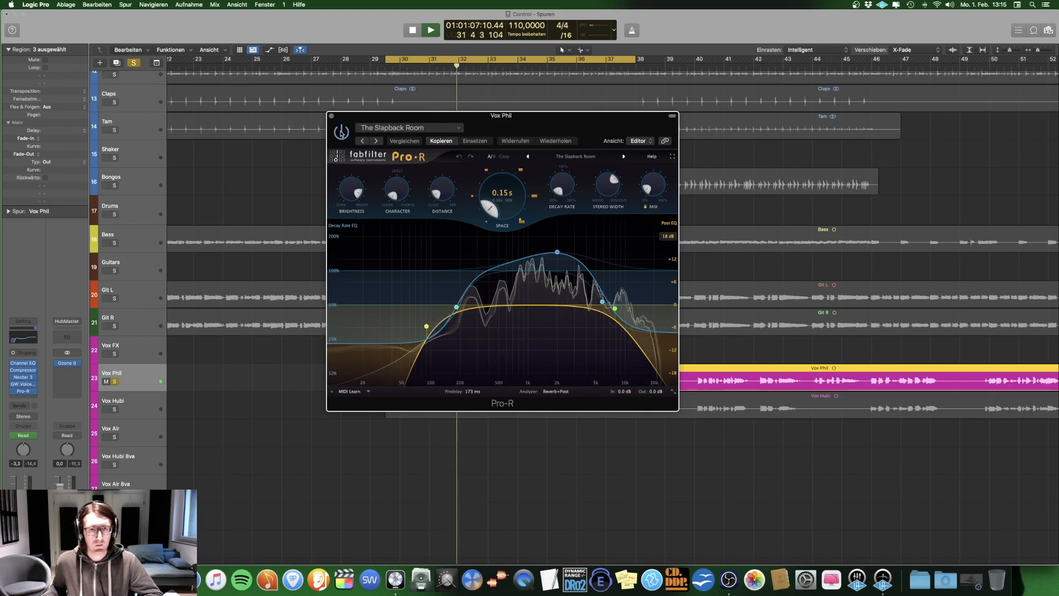
pyautogui.press('space')
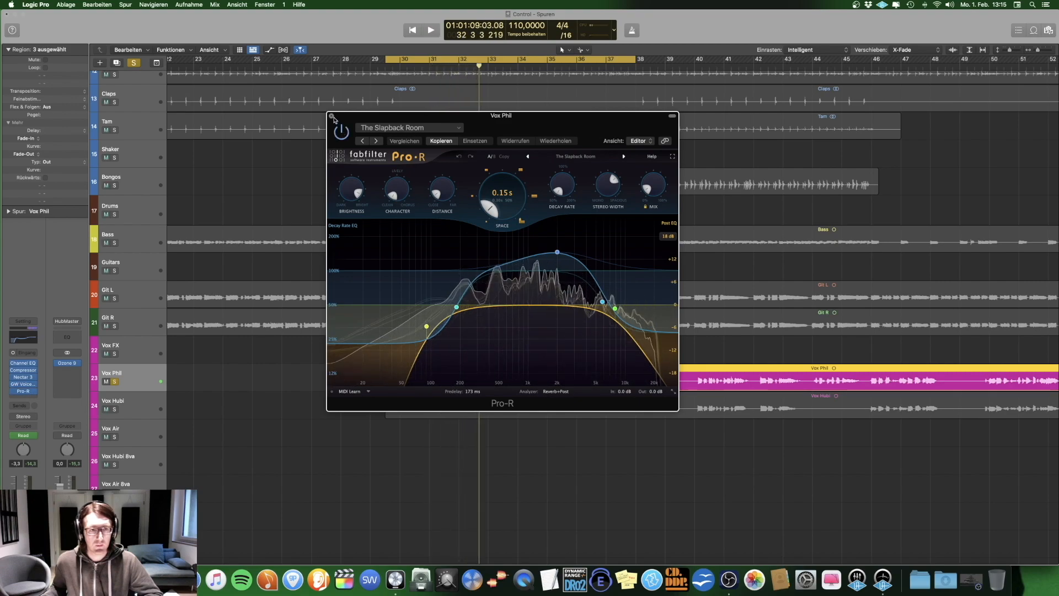
pyautogui.click(332, 116)
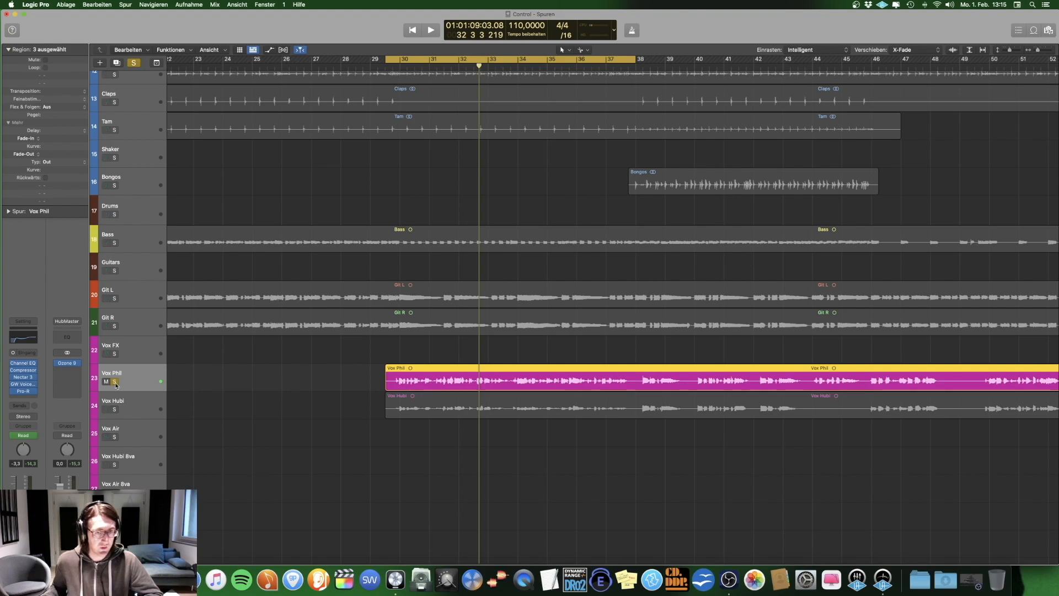
# Step: Play the soloed lead vocal and compare its sound with all effect plug-ins bypassed and enabled
pyautogui.press('space')
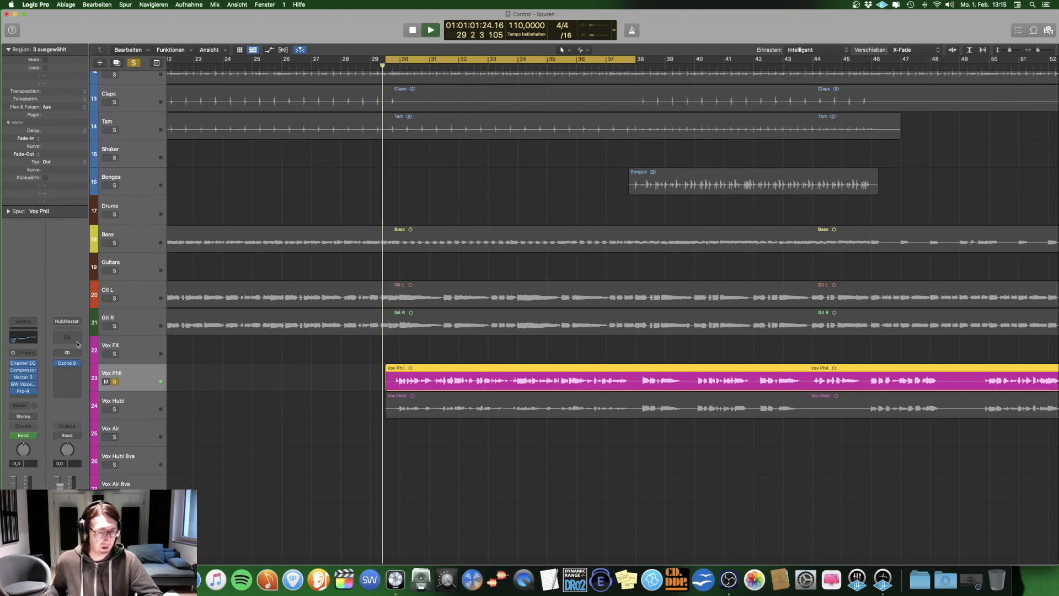
pyautogui.click(23, 322)
pyautogui.click(23, 322)
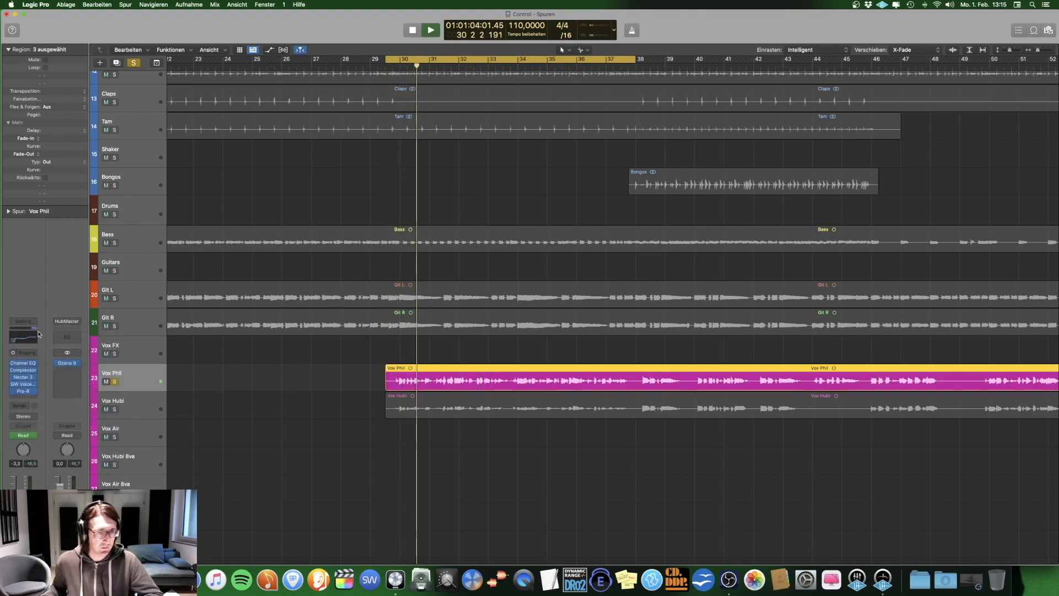
pyautogui.click(23, 323)
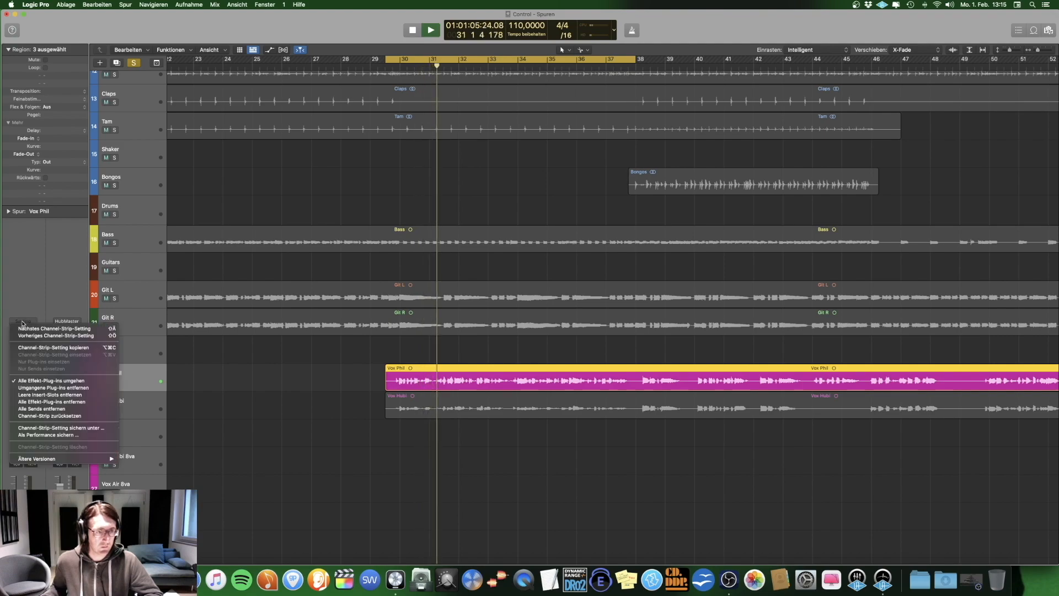
pyautogui.click(57, 381)
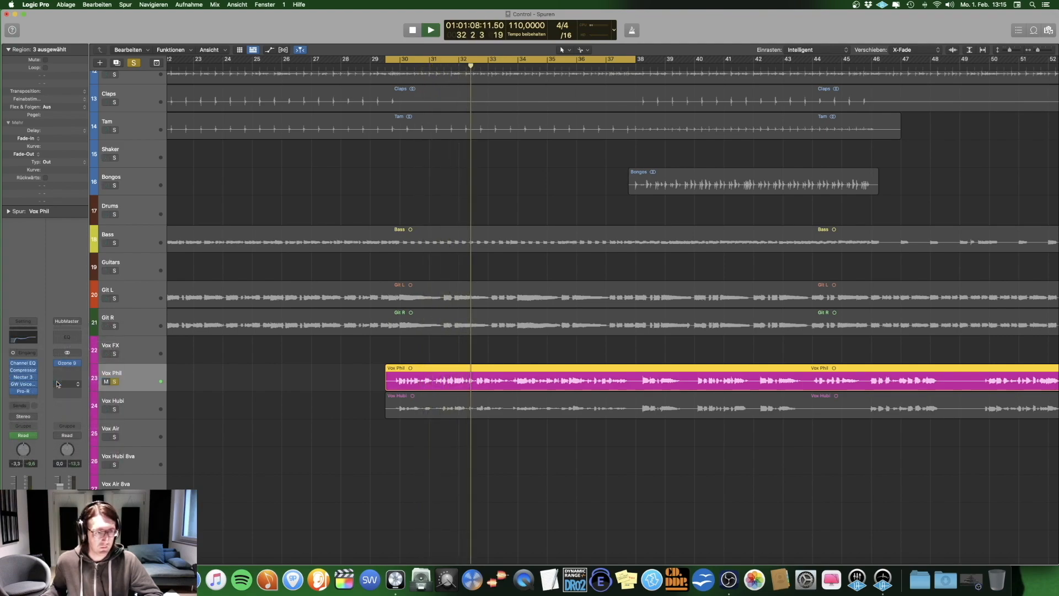
pyautogui.click(22, 322)
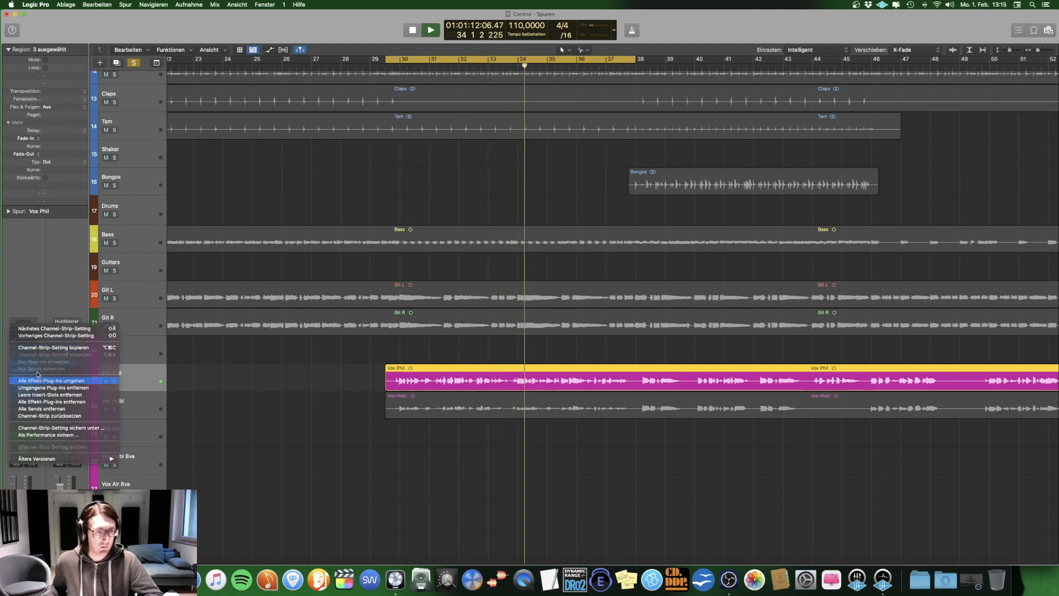
pyautogui.click(34, 380)
pyautogui.click(24, 324)
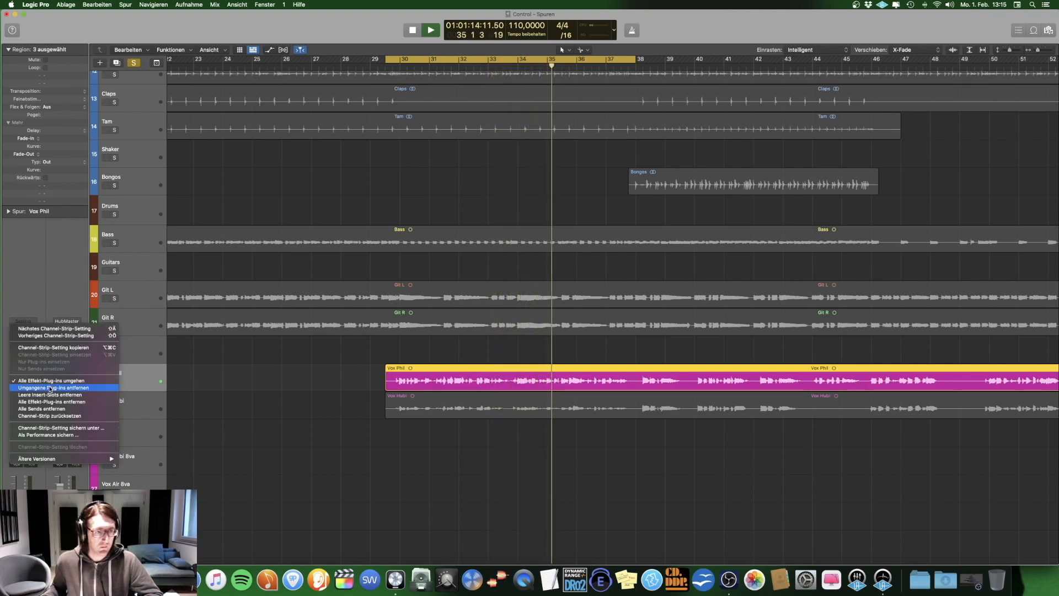
pyautogui.click(99, 381)
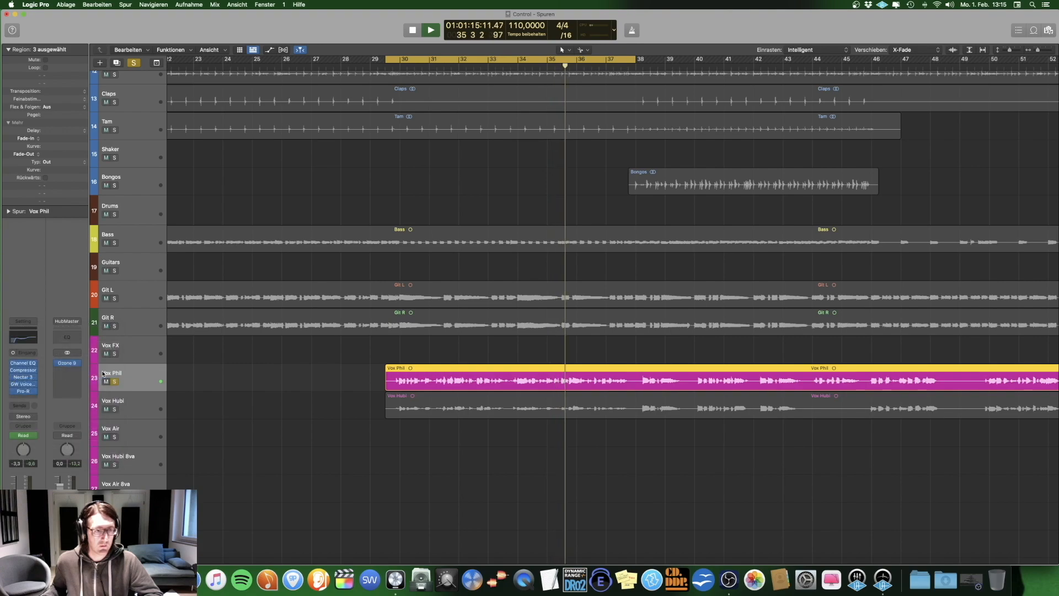
# Step: Replay the lead vocal with Pro-R off, comparing the remaining effect plug-ins bypassed and enabled, then stop playback and switch Pro-R back on
pyautogui.click(134, 375)
pyautogui.press('space')
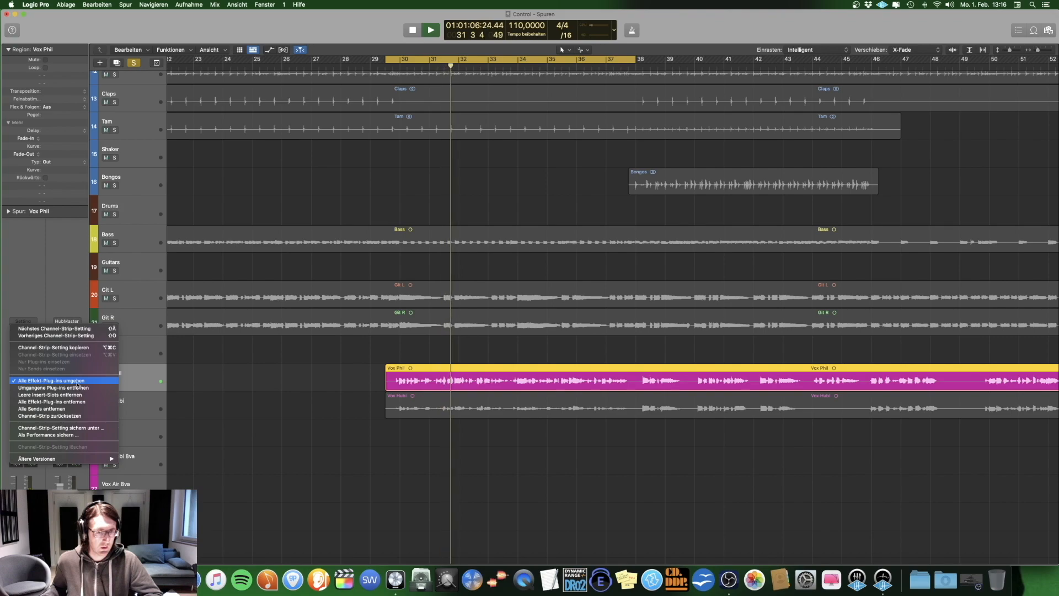
pyautogui.click(78, 383)
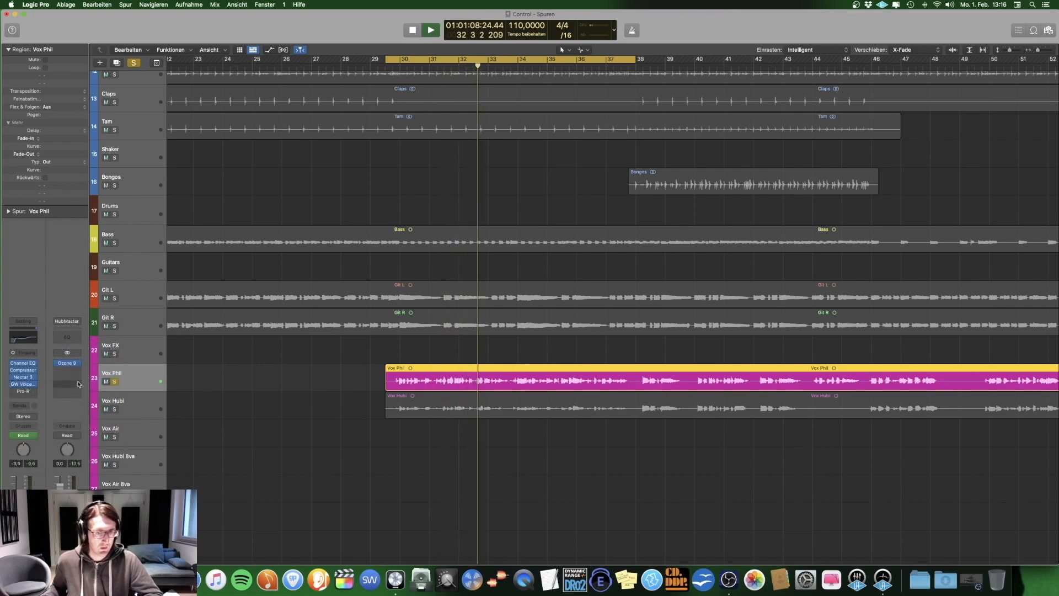
pyautogui.click(27, 323)
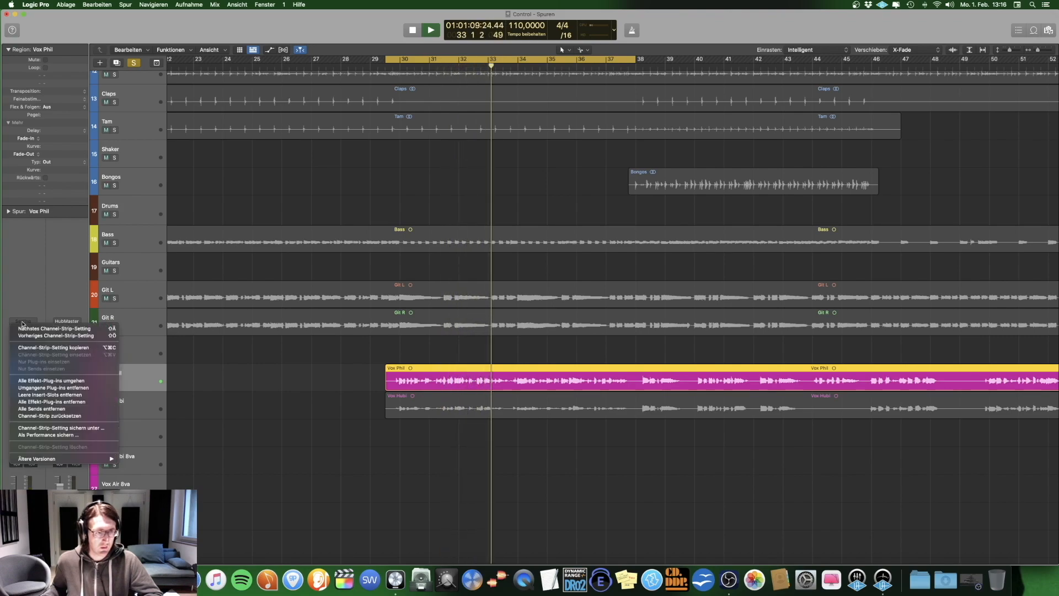
pyautogui.click(44, 381)
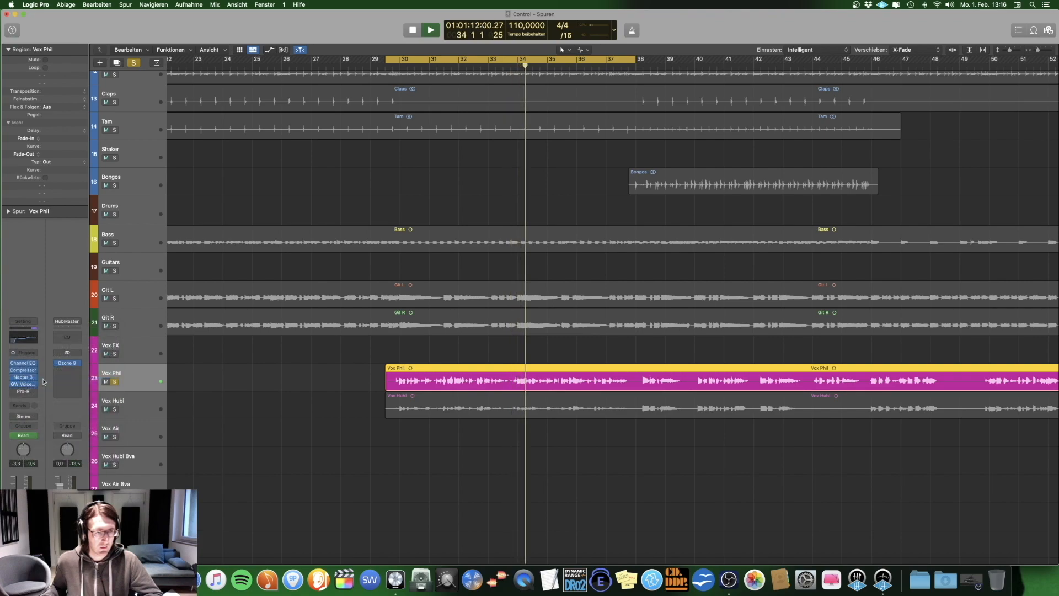
pyautogui.click(27, 323)
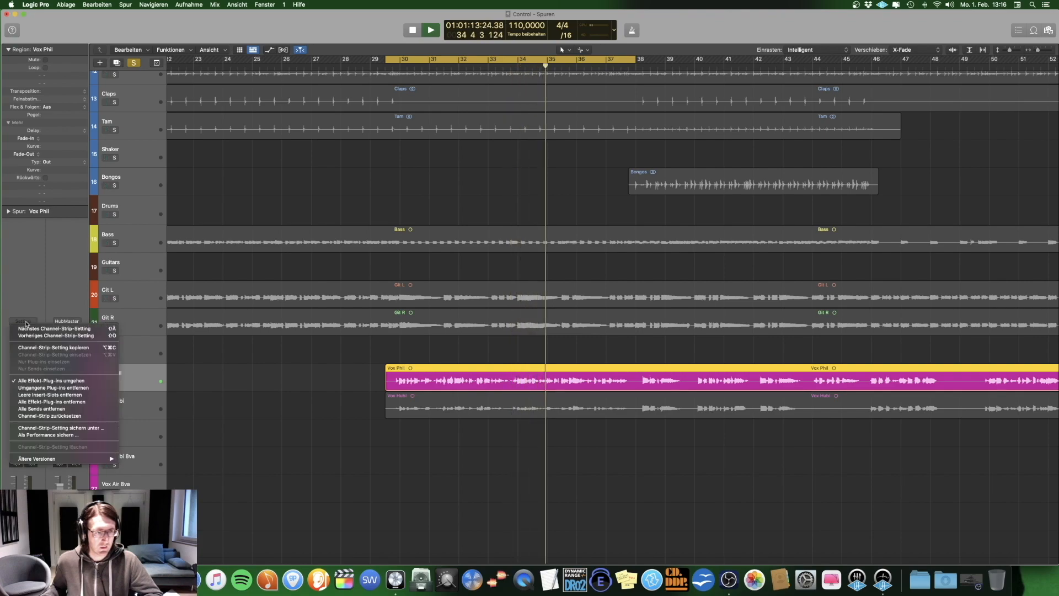
pyautogui.click(46, 382)
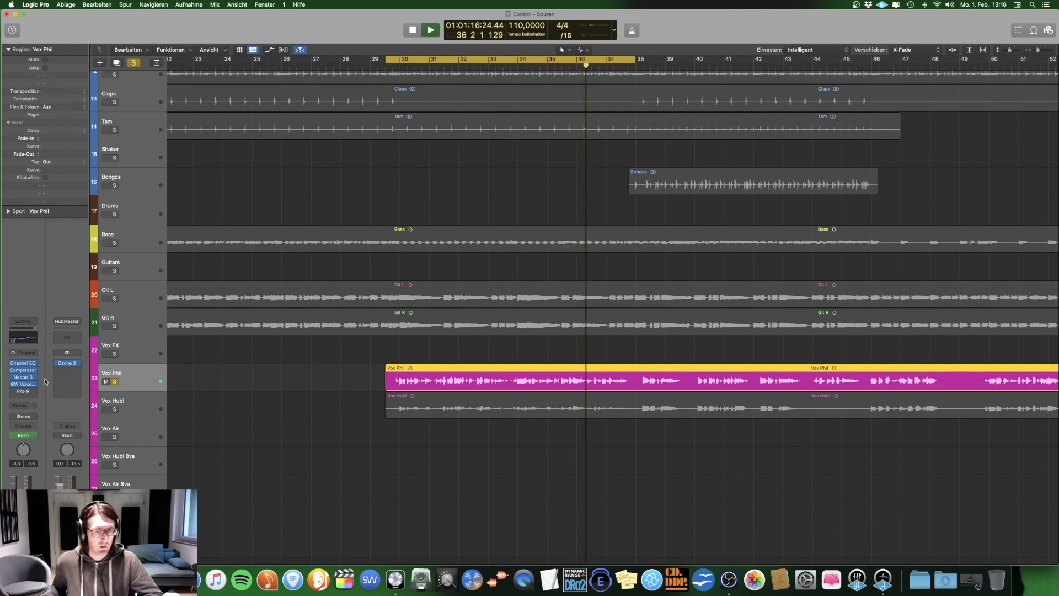
pyautogui.press('space')
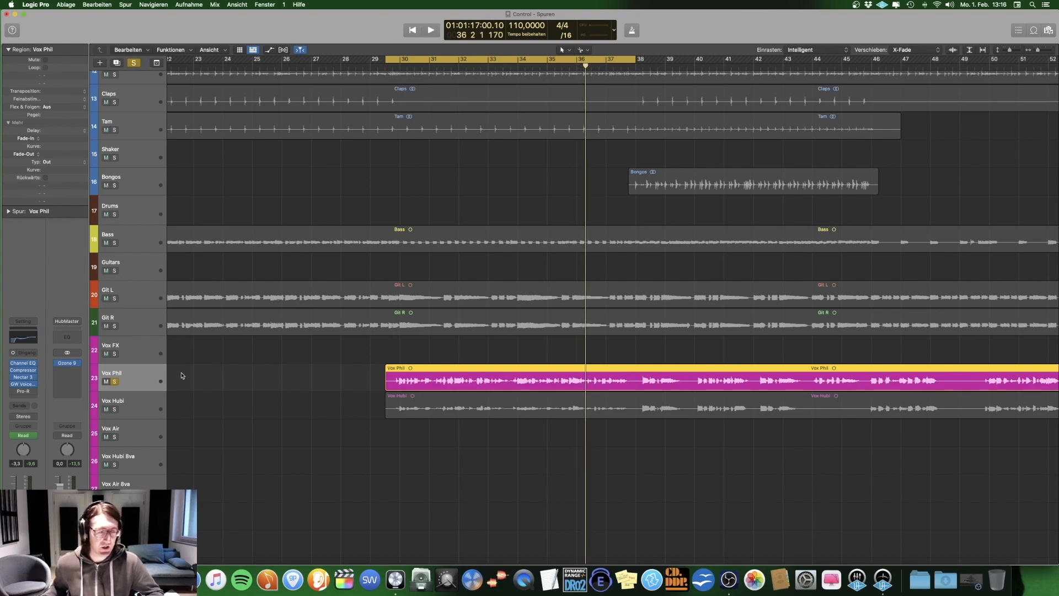
pyautogui.click(23, 392)
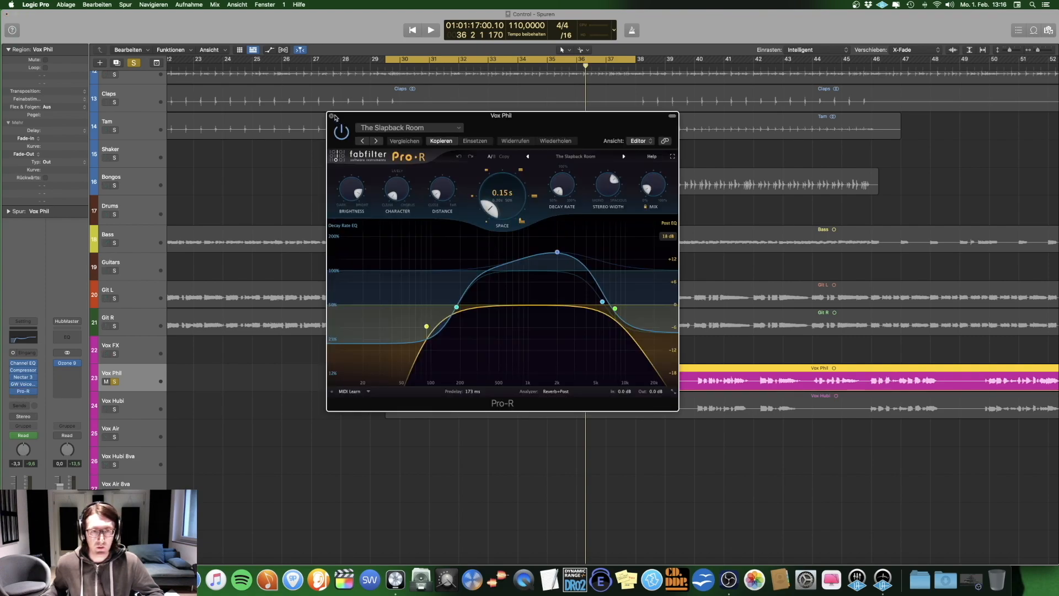
pyautogui.click(332, 116)
# Step: Solo the vocal on track 24 instead of the lead vocal and play it from the start of the cycle range
pyautogui.press('Down')
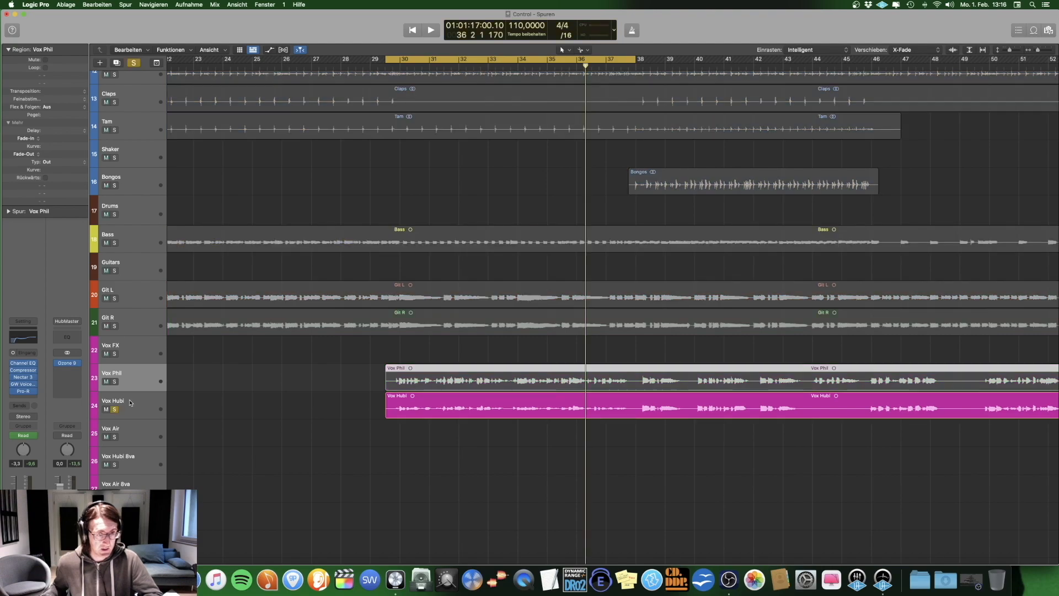
pyautogui.hscroll(-3, 462, 74)
pyautogui.hscroll(5, 463, 75)
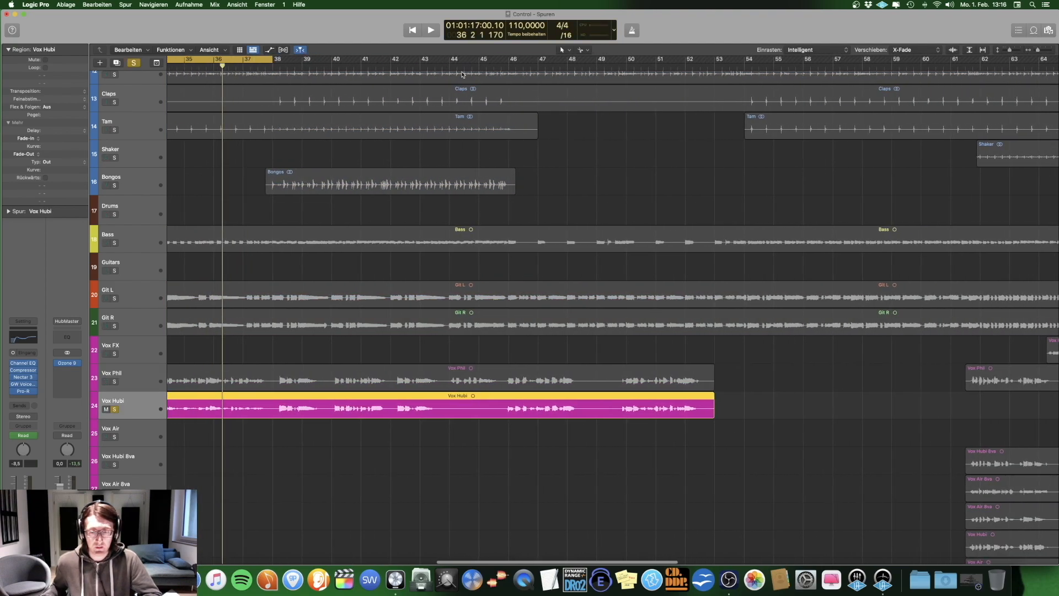
pyautogui.hscroll(-5, 462, 74)
pyautogui.hotkey('shift', 'space')
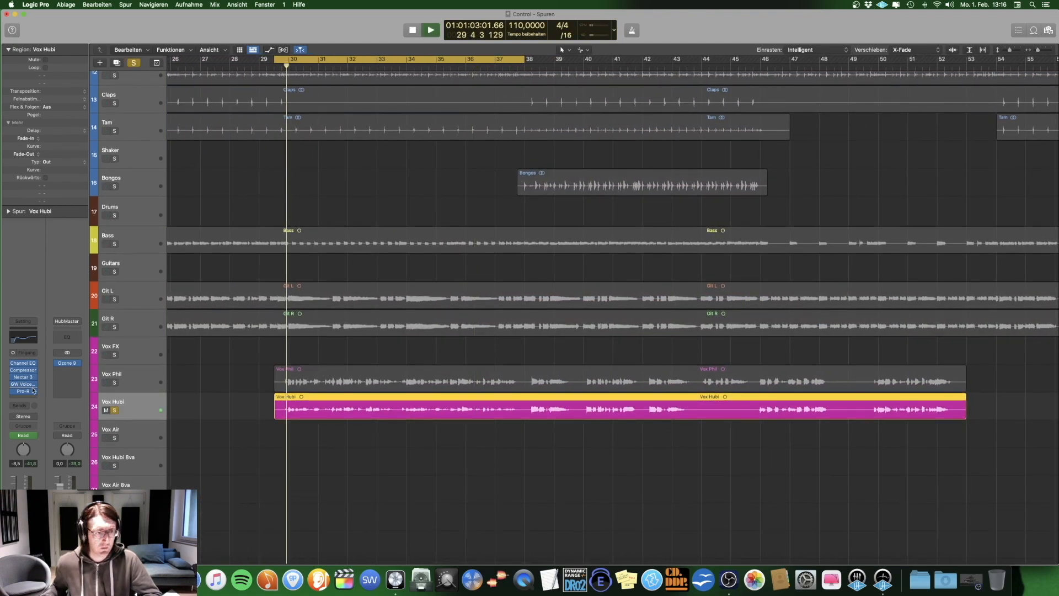
# Step: Examine Channel EQ and Nectar 3's De-Esser on the playing track 24 vocal, closing each plug-in, and stop playback
pyautogui.click(24, 364)
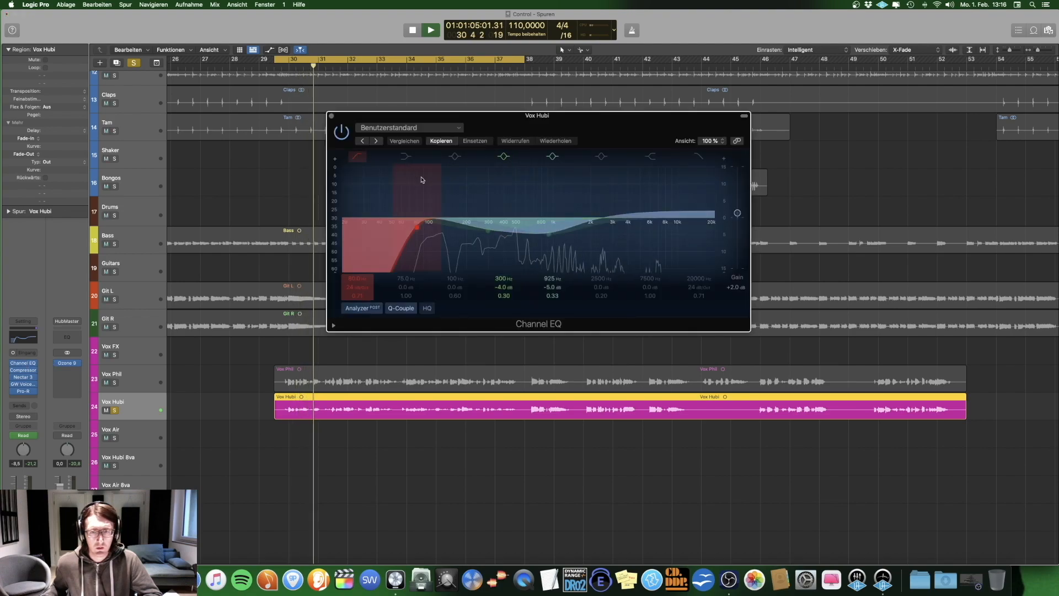
pyautogui.click(329, 115)
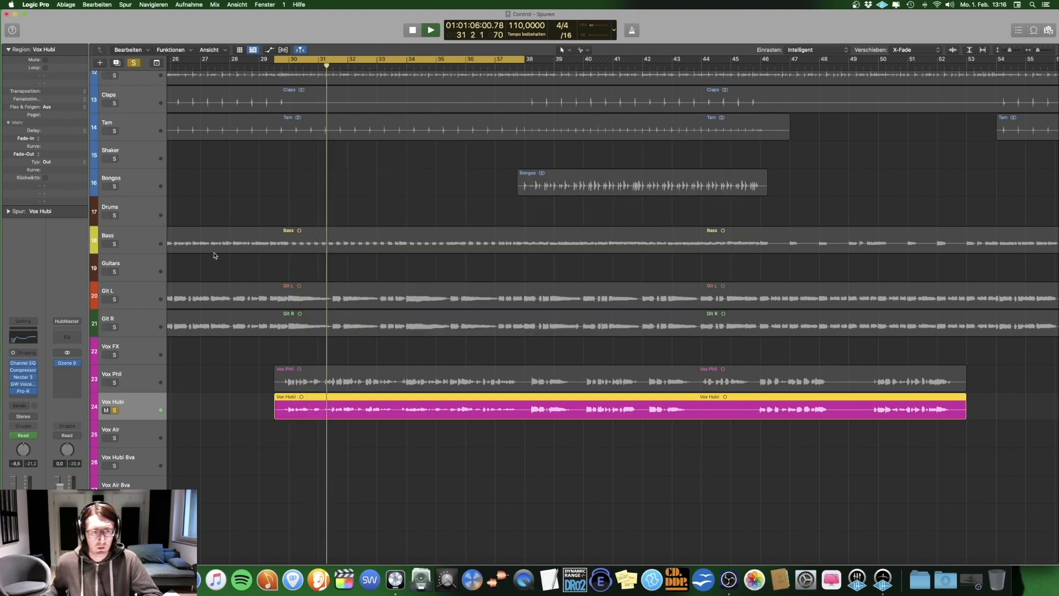
pyautogui.click(23, 376)
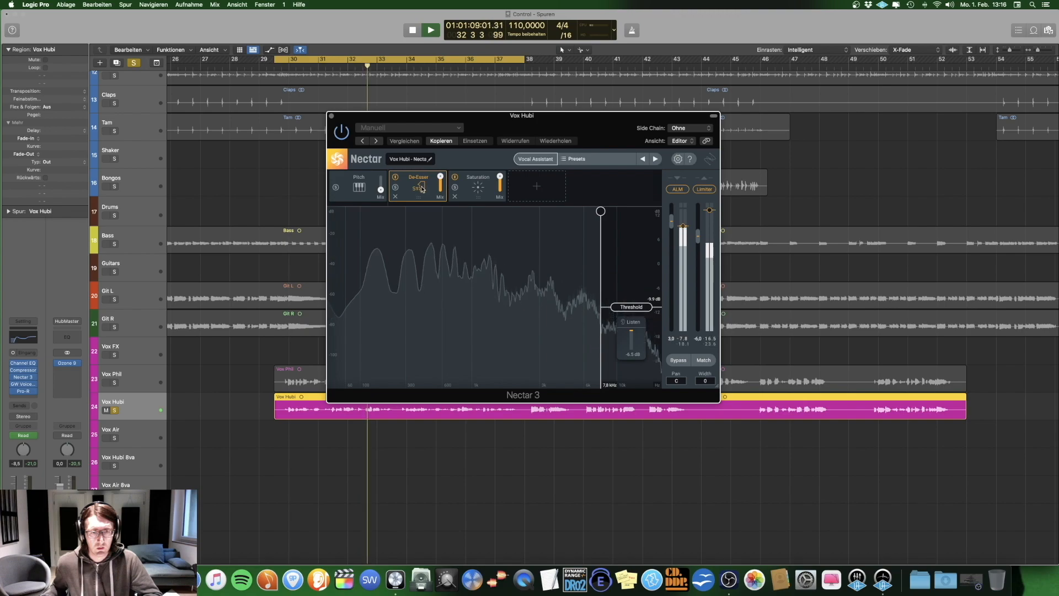
pyautogui.click(331, 116)
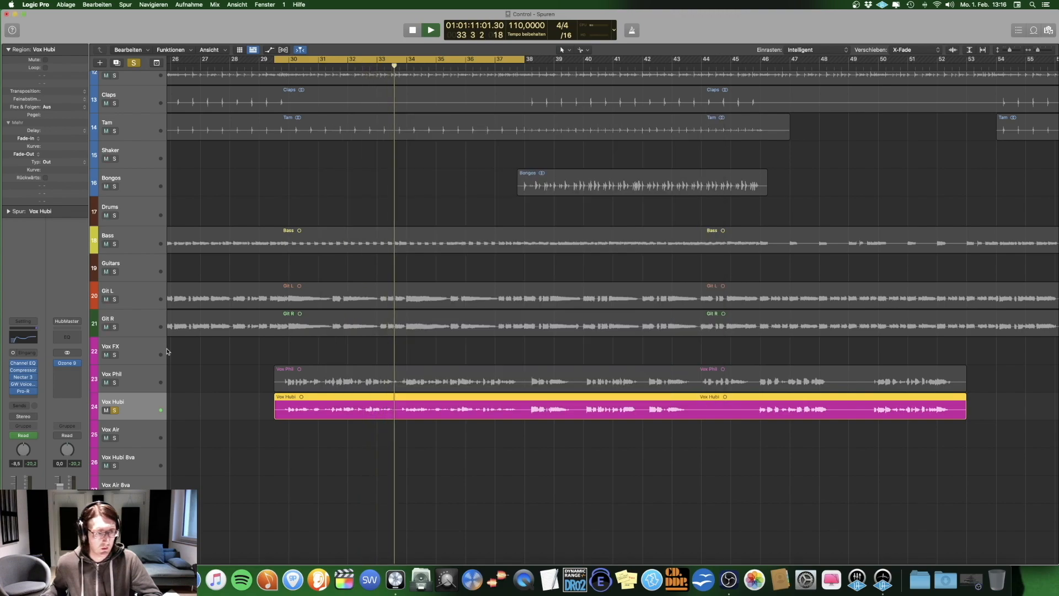
pyautogui.click(135, 374)
pyautogui.click(137, 404)
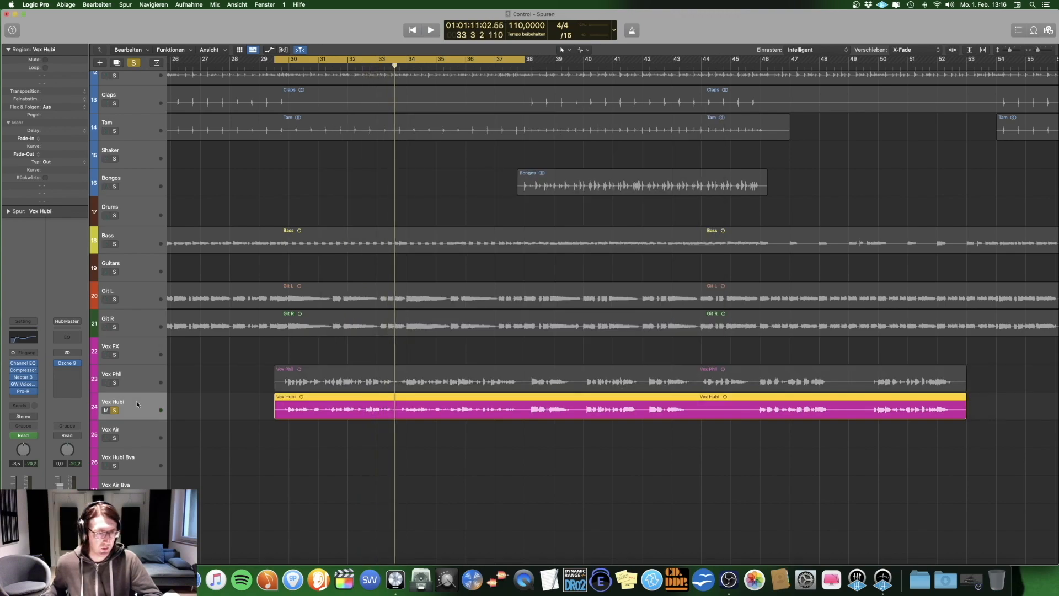
# Step: Set the cycle range to bars 86 to 88 and play the soloed track 24 vocal there
pyautogui.press('space')
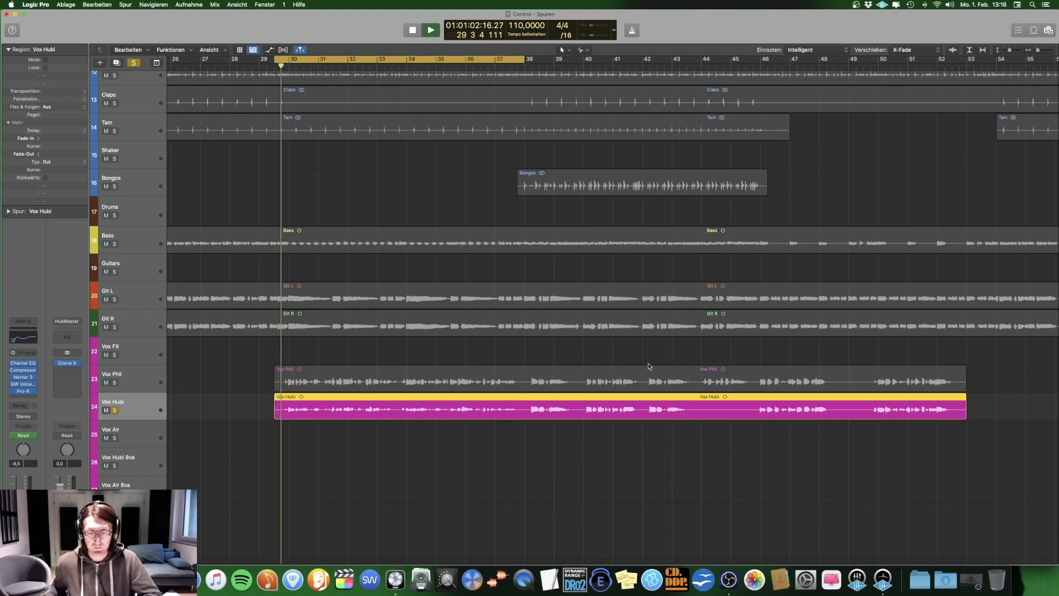
pyautogui.hscroll(10, 611, 305)
pyautogui.press('space')
pyautogui.hscroll(15, 574, 163)
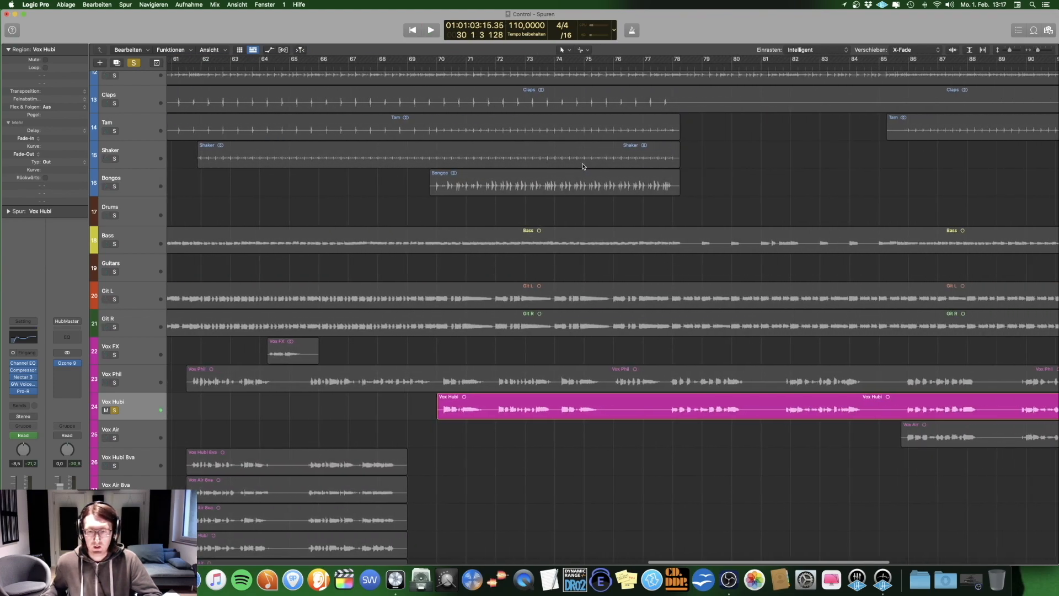
pyautogui.moveTo(597, 60); pyautogui.dragTo(647, 60)
pyautogui.press('space')
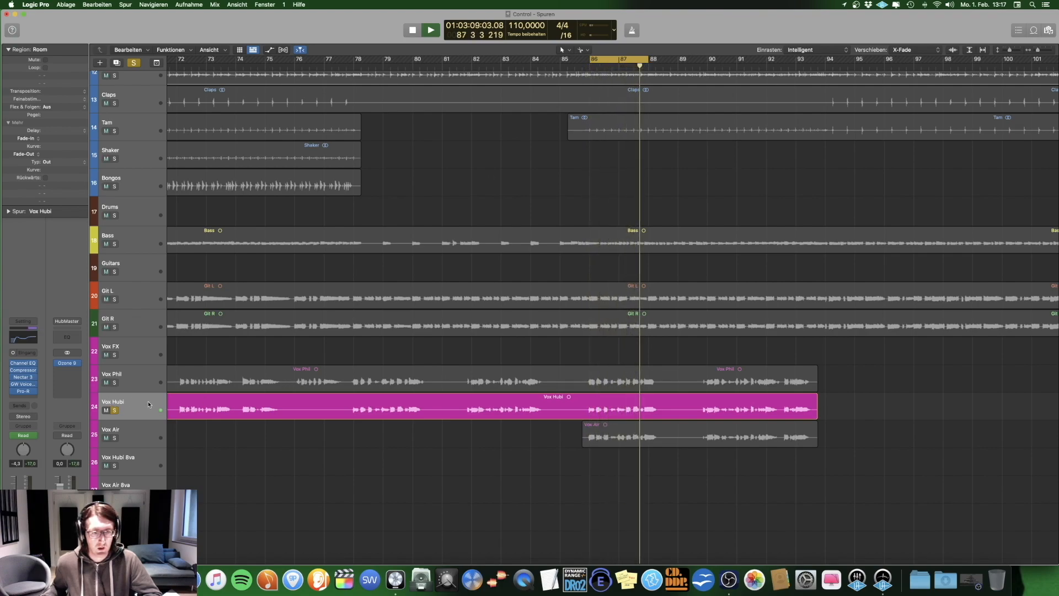
# Step: Compare the looping track 24 vocal with all effect plug-ins enabled and bypassed, leave them bypassed and stop playback
pyautogui.click(19, 323)
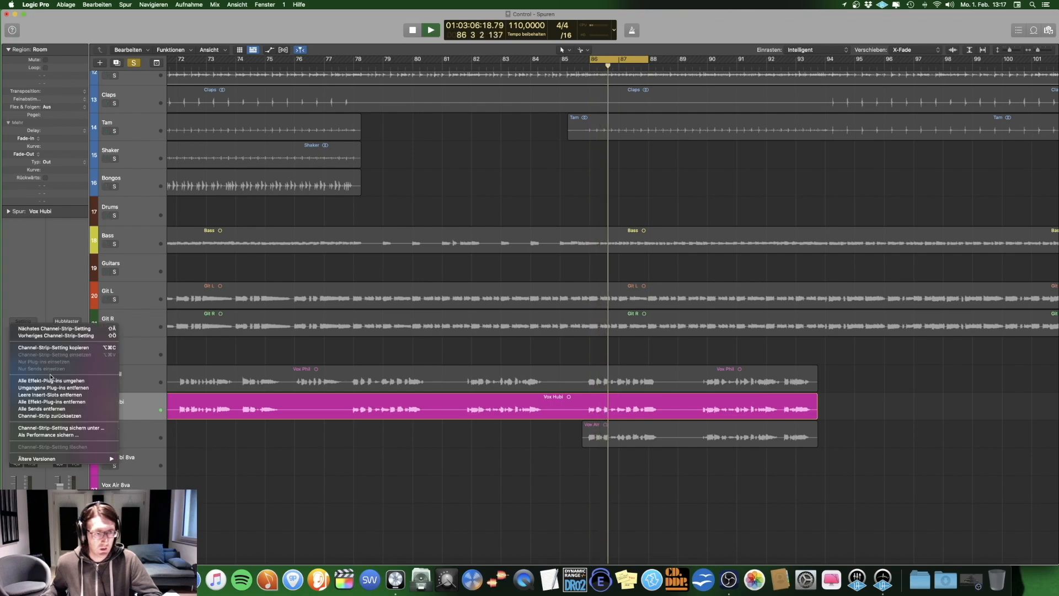
pyautogui.click(33, 379)
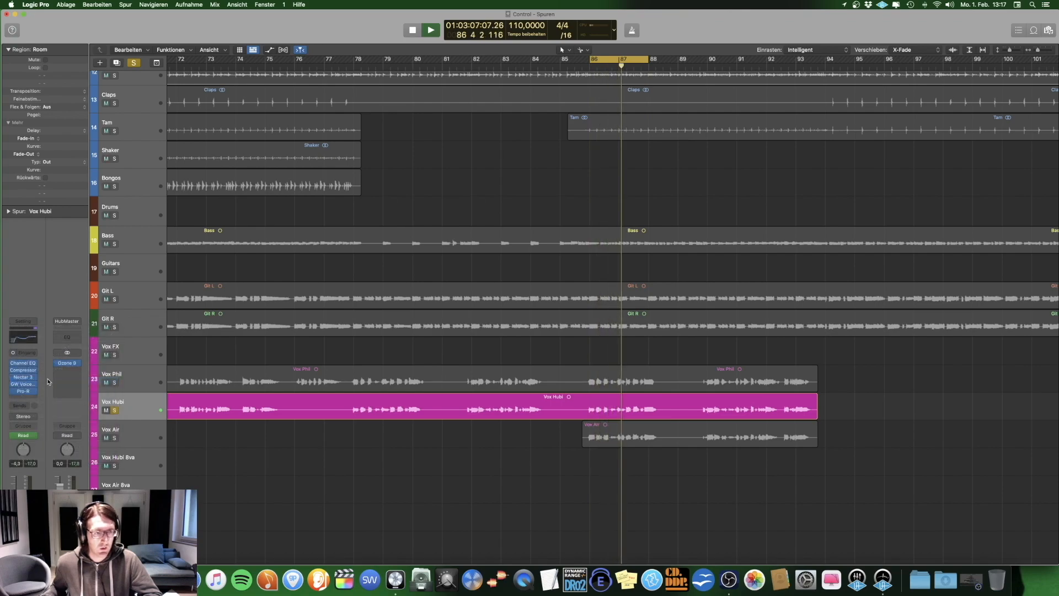
pyautogui.click(24, 325)
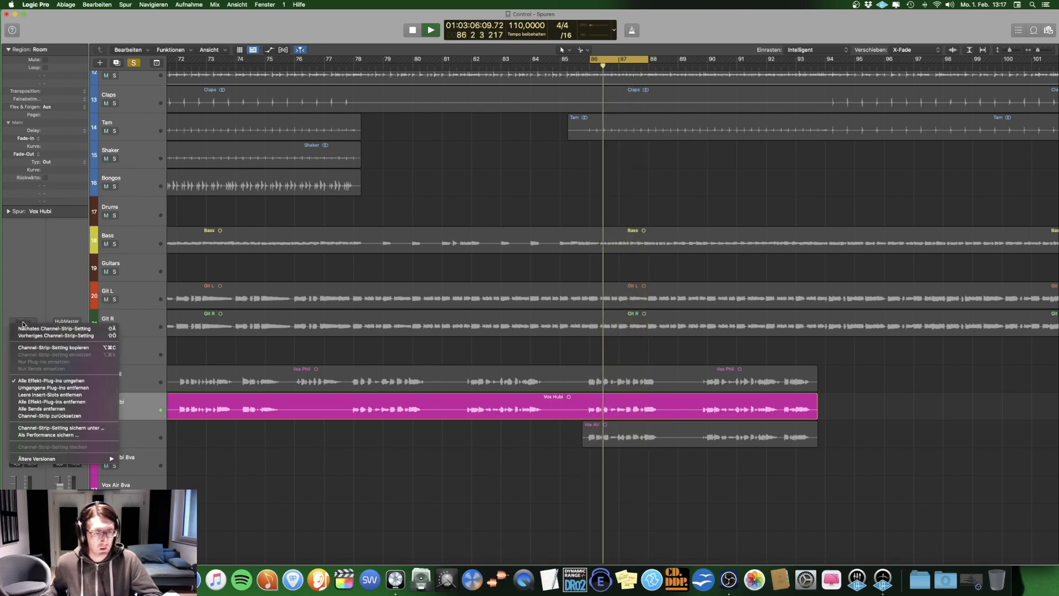
pyautogui.click(33, 381)
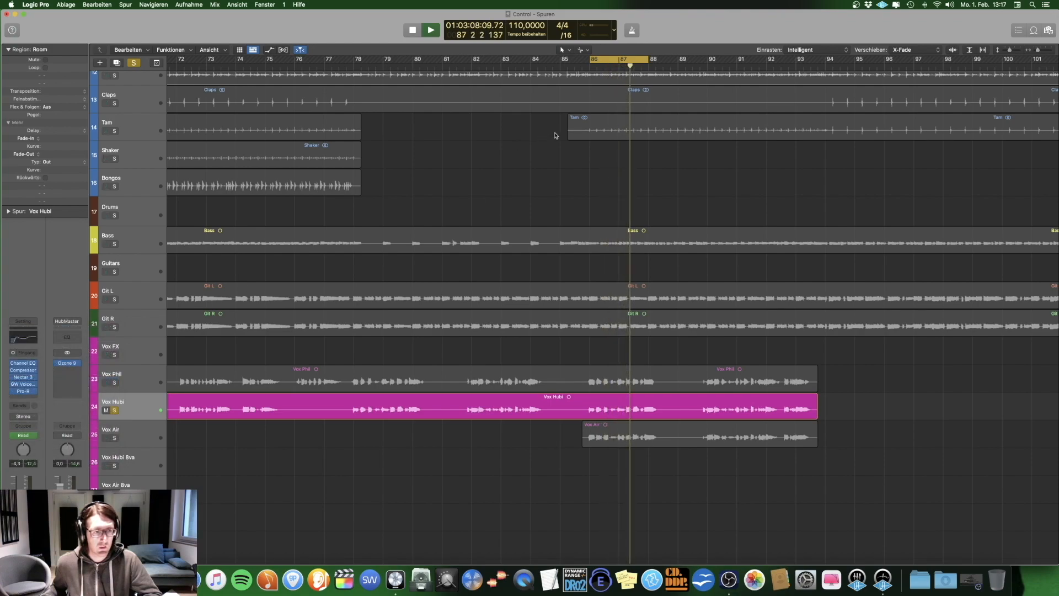
pyautogui.click(23, 322)
pyautogui.click(34, 379)
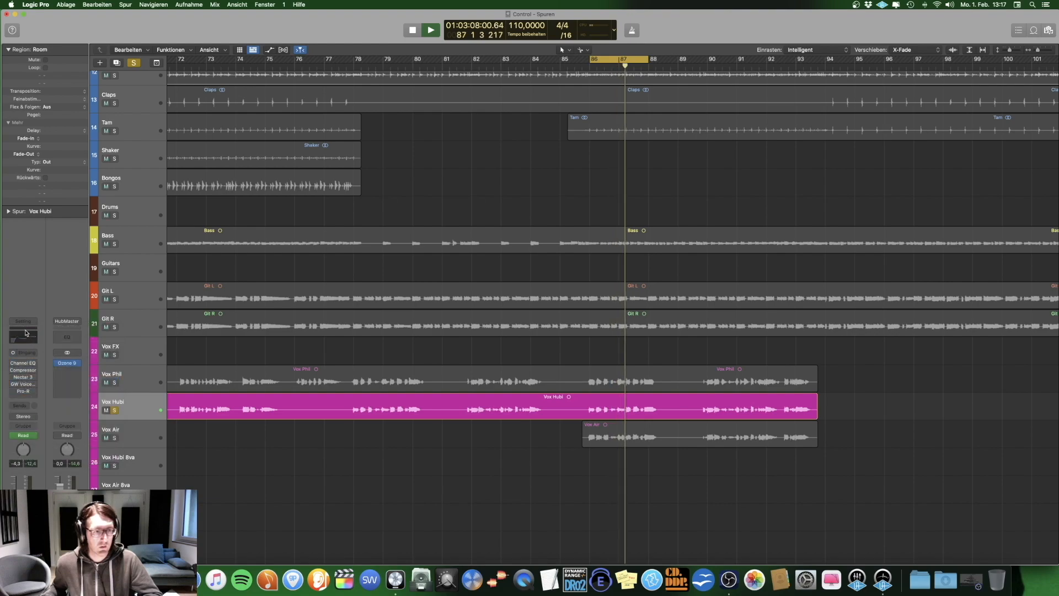
pyautogui.press('space')
# Step: Solo the Vox Air track instead of track 24, select it and play the cycle range
pyautogui.click(116, 411)
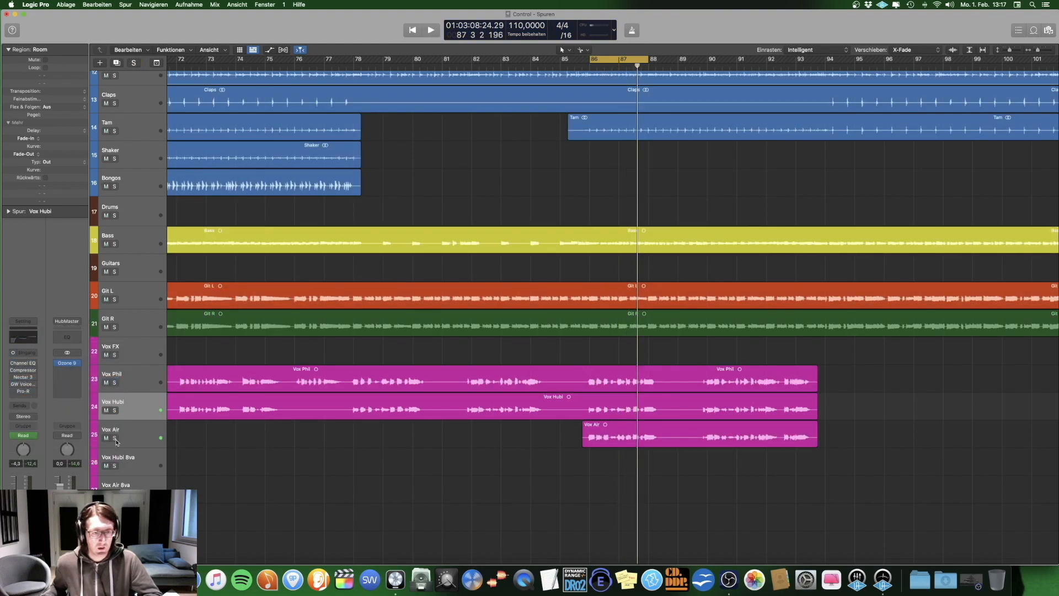
pyautogui.click(115, 439)
pyautogui.click(135, 433)
pyautogui.press('space')
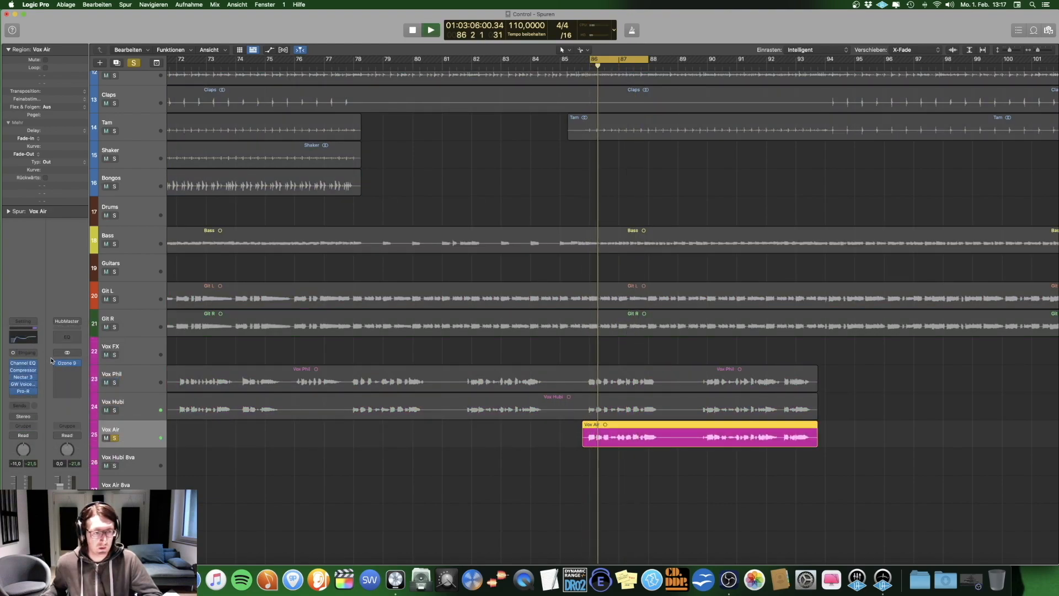
# Step: Compare the looping Vox Air track with all effect plug-ins bypassed and enabled, leave them enabled, stop playback and deselect the region
pyautogui.click(23, 321)
pyautogui.click(59, 381)
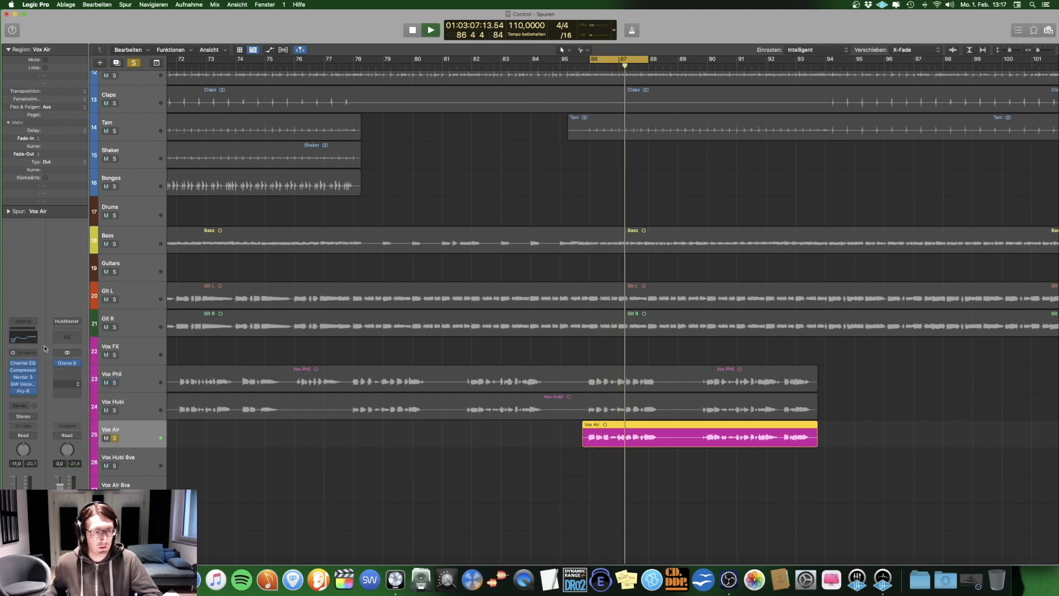
pyautogui.click(23, 322)
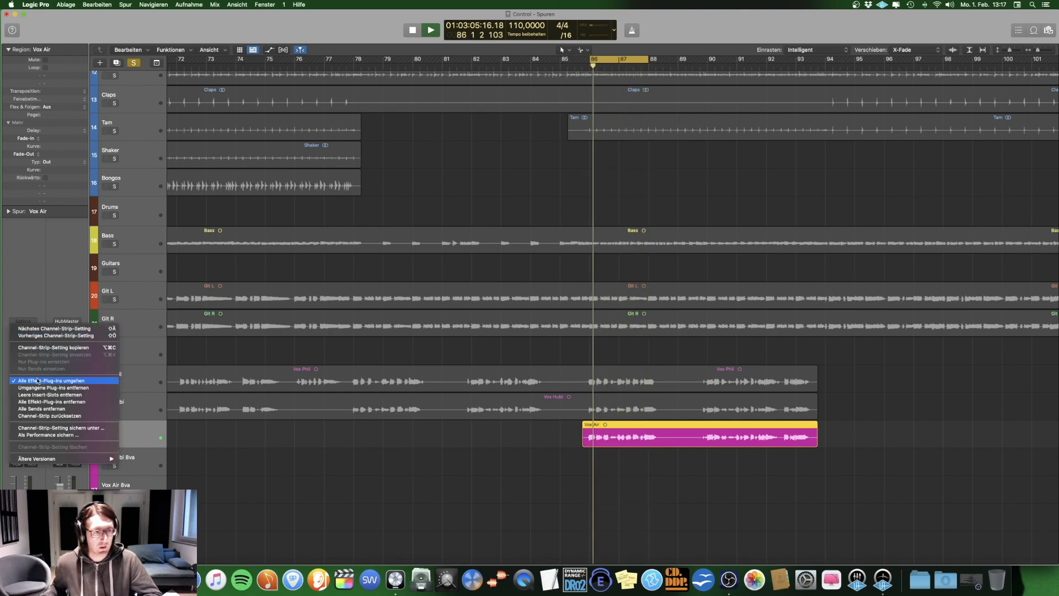
pyautogui.click(59, 382)
pyautogui.press('space')
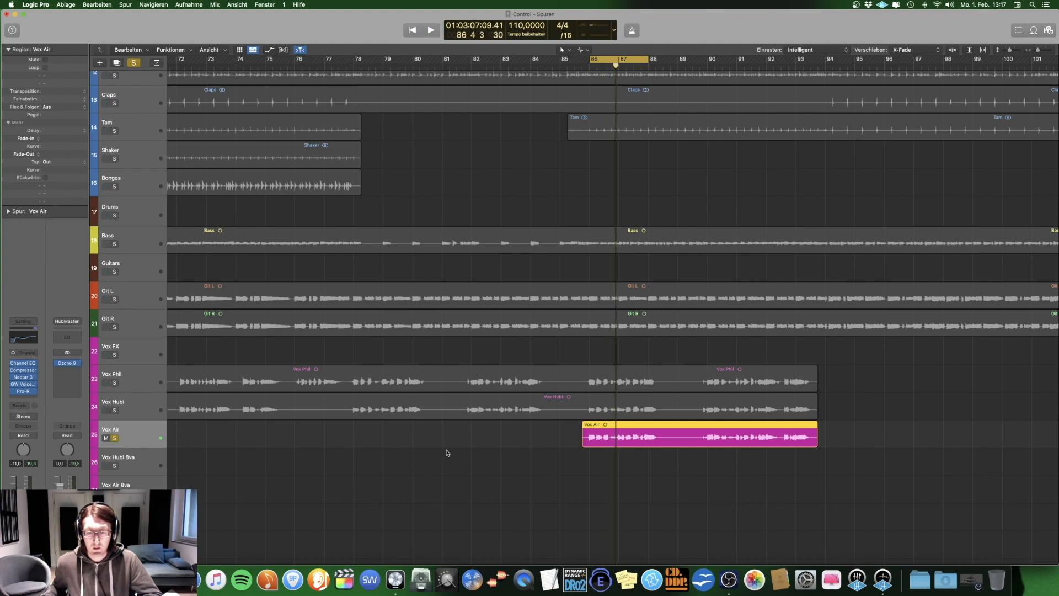
pyautogui.click(446, 453)
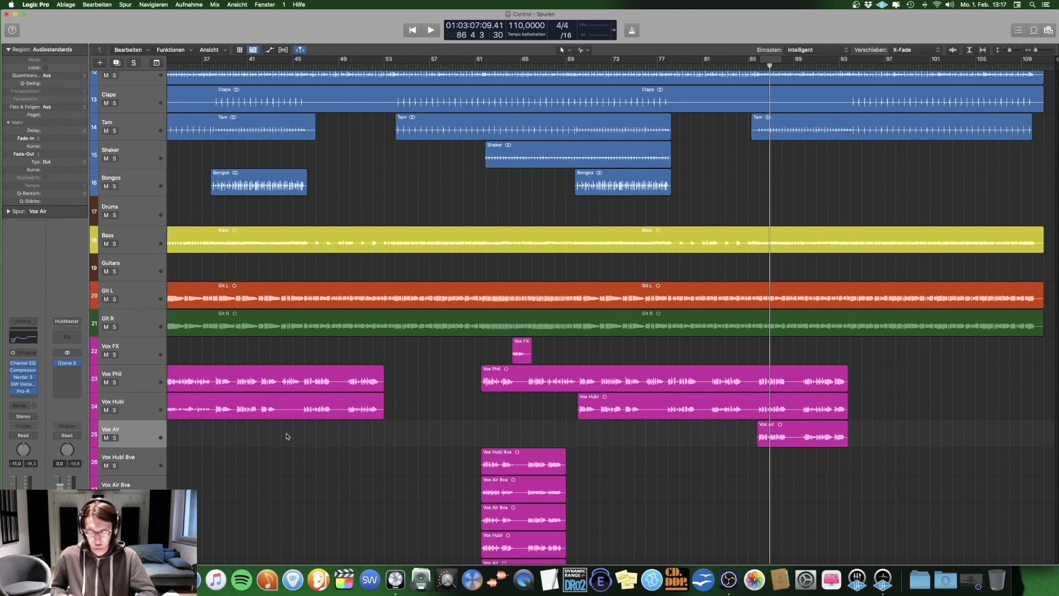
# Step: Compare the Vox Air region's waveform with the track 24 vocal region above it between bars 86 and 93
pyautogui.scroll(10, 286, 436)
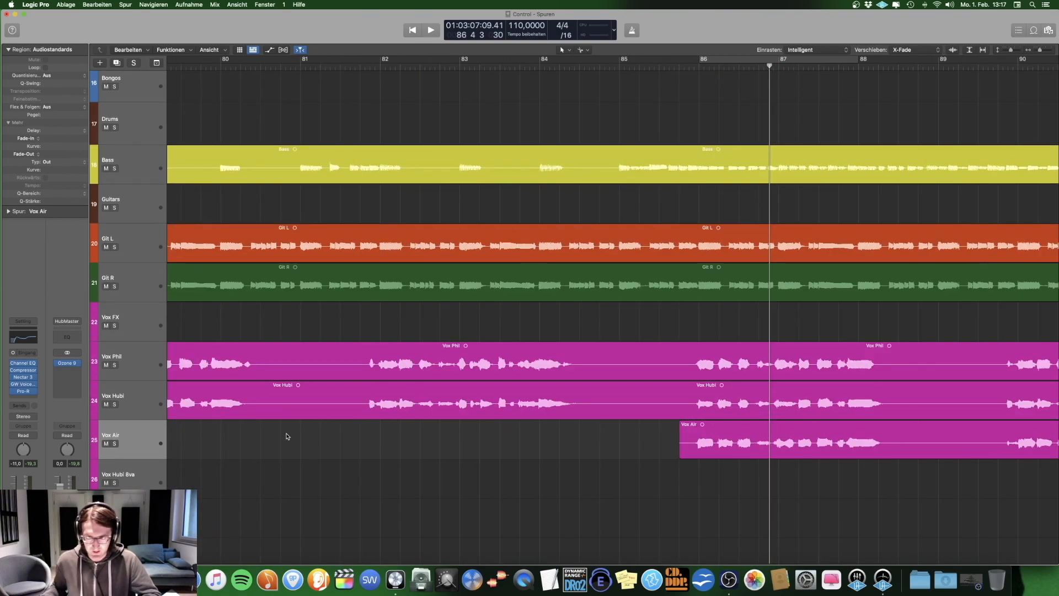
pyautogui.hscroll(3, 287, 436)
pyautogui.hscroll(6, 286, 436)
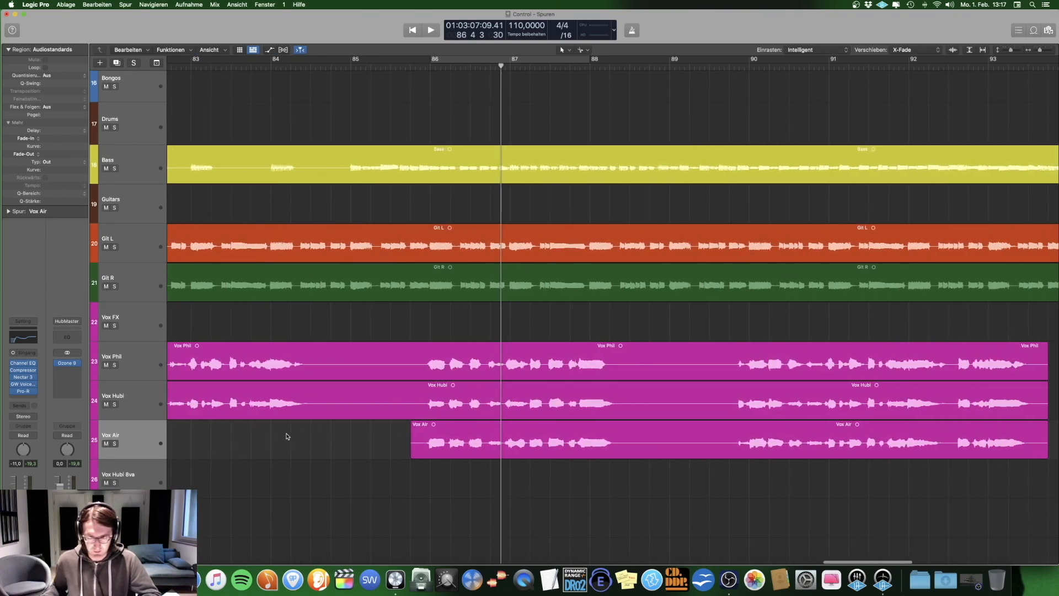
pyautogui.click(610, 444)
pyautogui.click(594, 405)
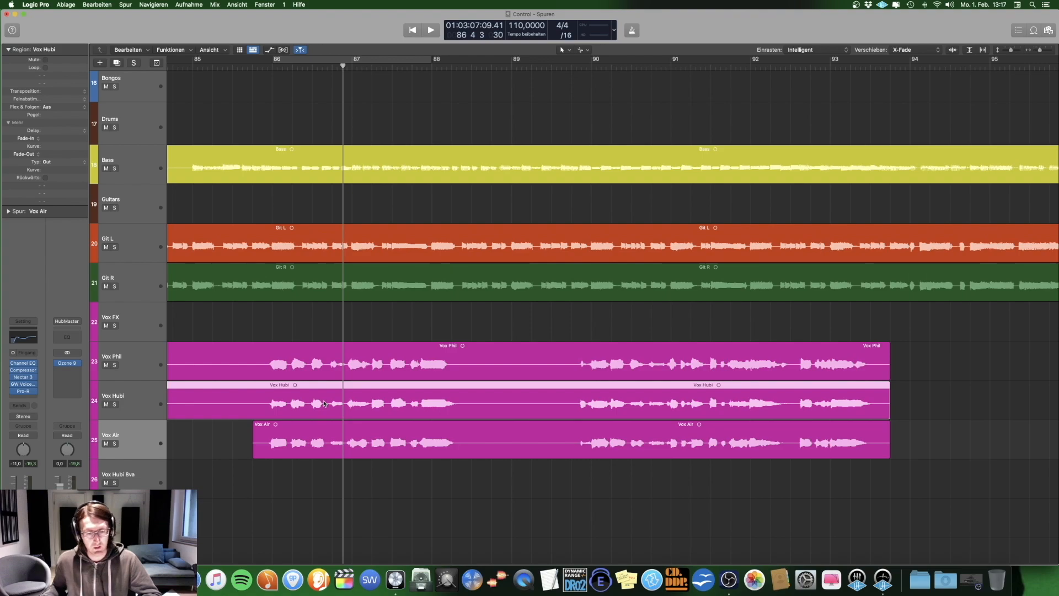
pyautogui.click(354, 433)
pyautogui.click(440, 499)
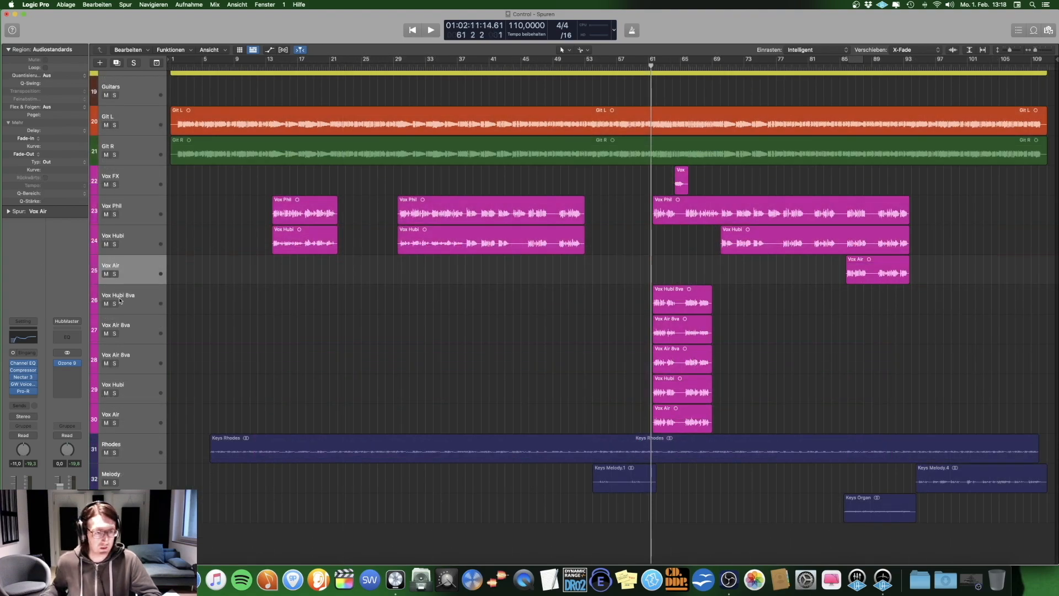
# Step: Solo the five backing vocals on tracks 26 to 30, play them from bar 61, and select all five with the mixer shown
pyautogui.moveTo(115, 303); pyautogui.dragTo(128, 421)
pyautogui.hscroll(6, 334, 336)
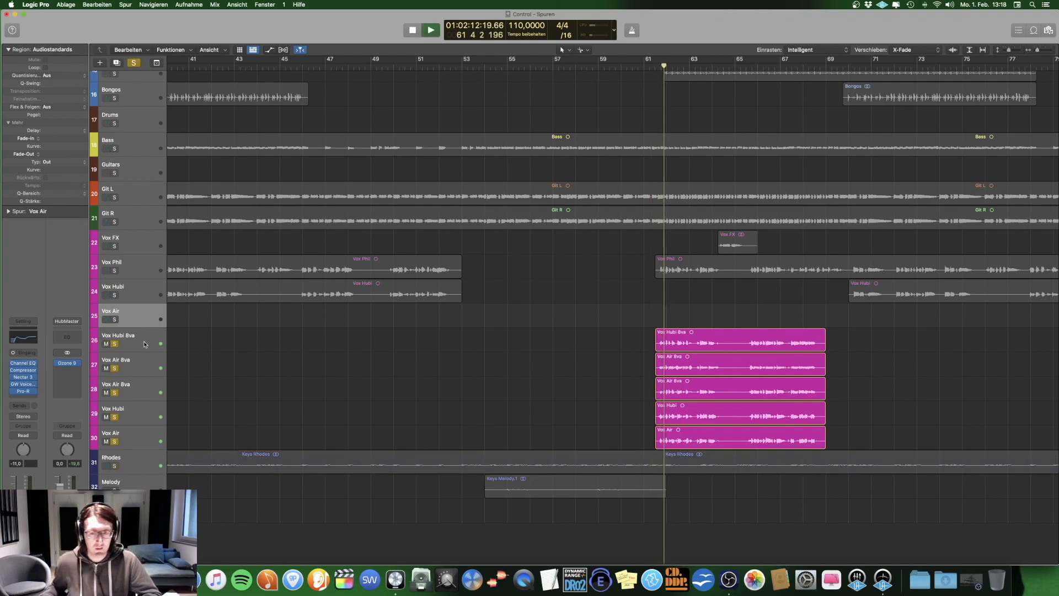
pyautogui.click(143, 343)
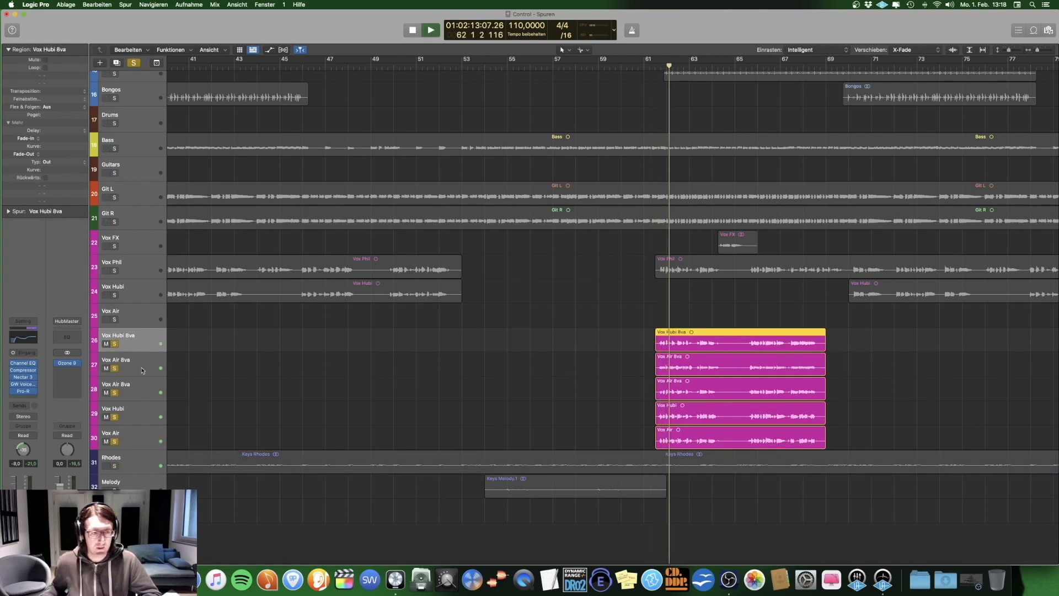
pyautogui.keyDown('shift'); pyautogui.click(142, 439); pyautogui.keyUp('shift')
pyautogui.press('x')
pyautogui.hscroll(1, 868, 400)
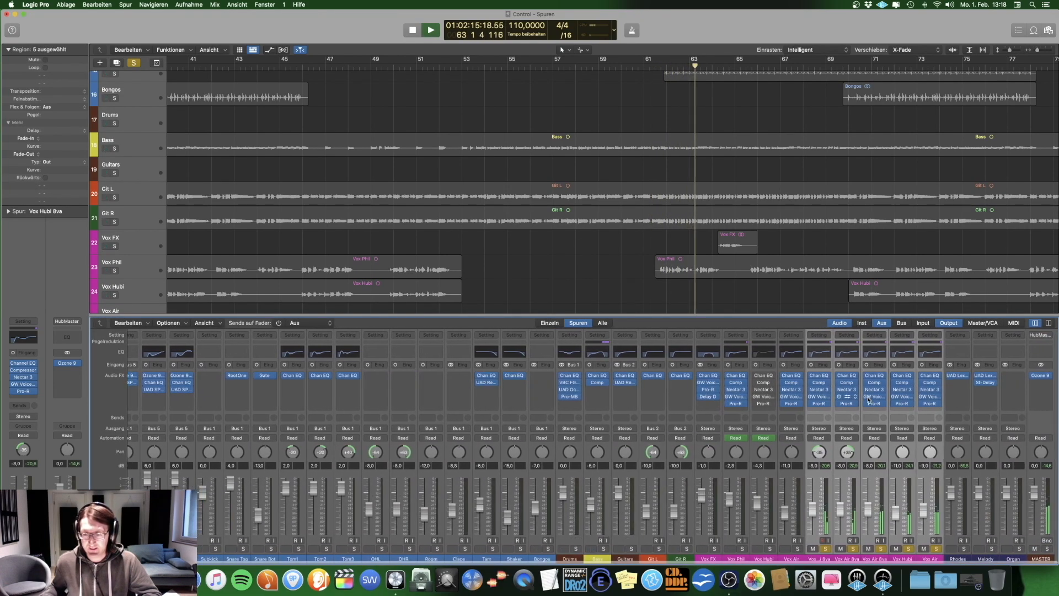
# Step: Compare the five selected backing vocals with all effect plug-ins bypassed and enabled during playback, leaving them enabled
pyautogui.press('space')
pyautogui.click(815, 390)
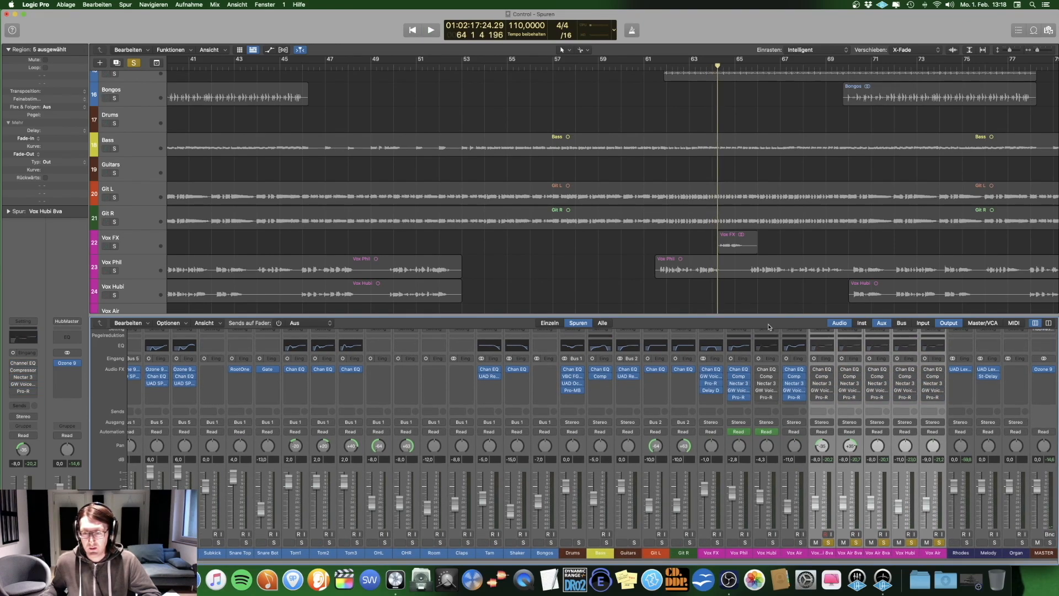
pyautogui.scroll(-2, 745, 293)
pyautogui.scroll(-5, 745, 293)
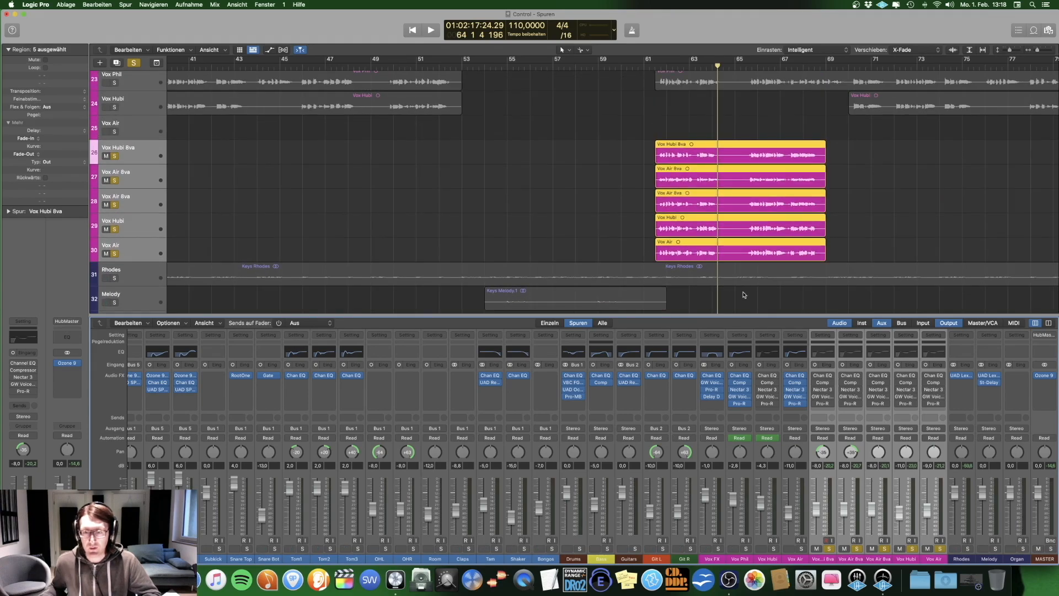
pyautogui.press('space')
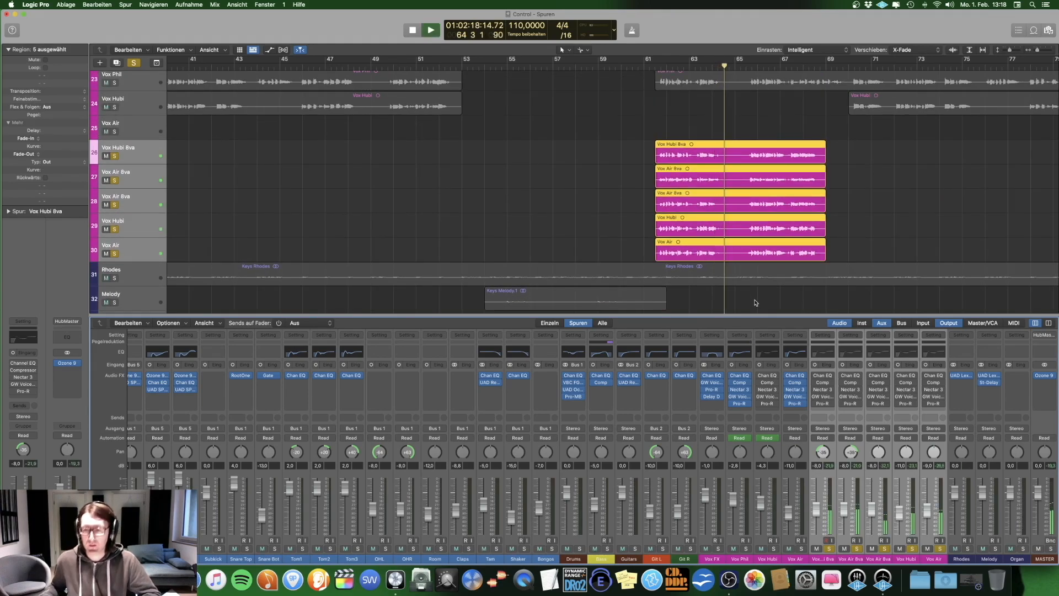
pyautogui.click(823, 335)
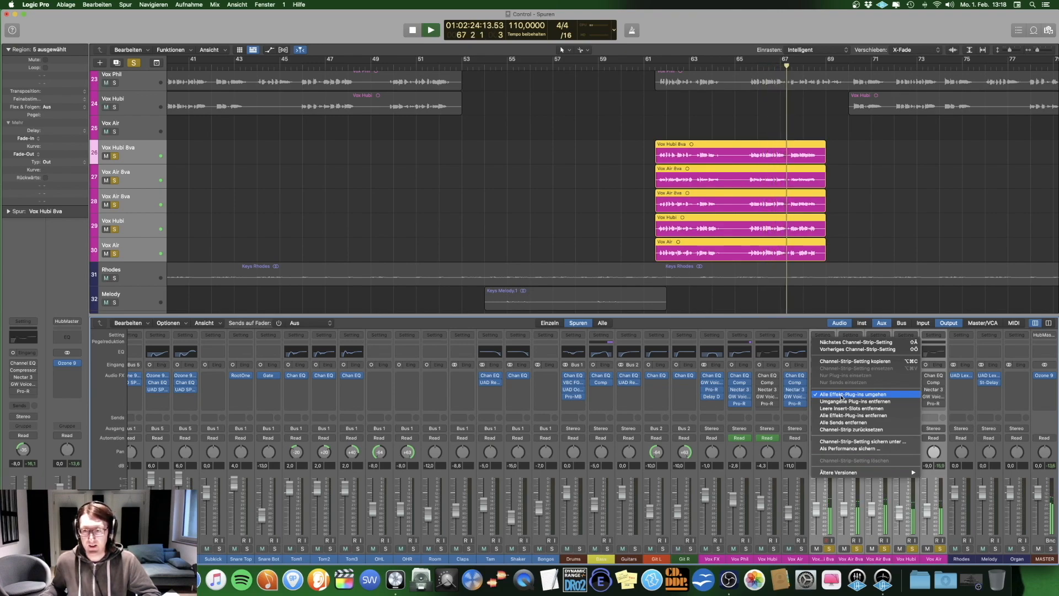
pyautogui.click(842, 395)
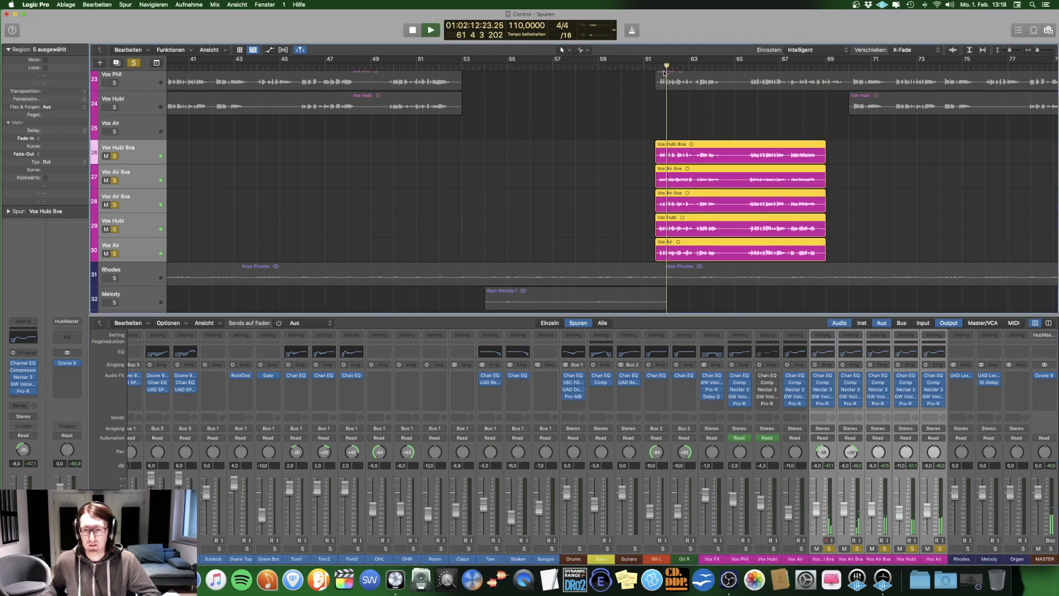
# Step: Deselect the backing vocal regions, stop playback and select only the track 26 channel strip
pyautogui.click(906, 209)
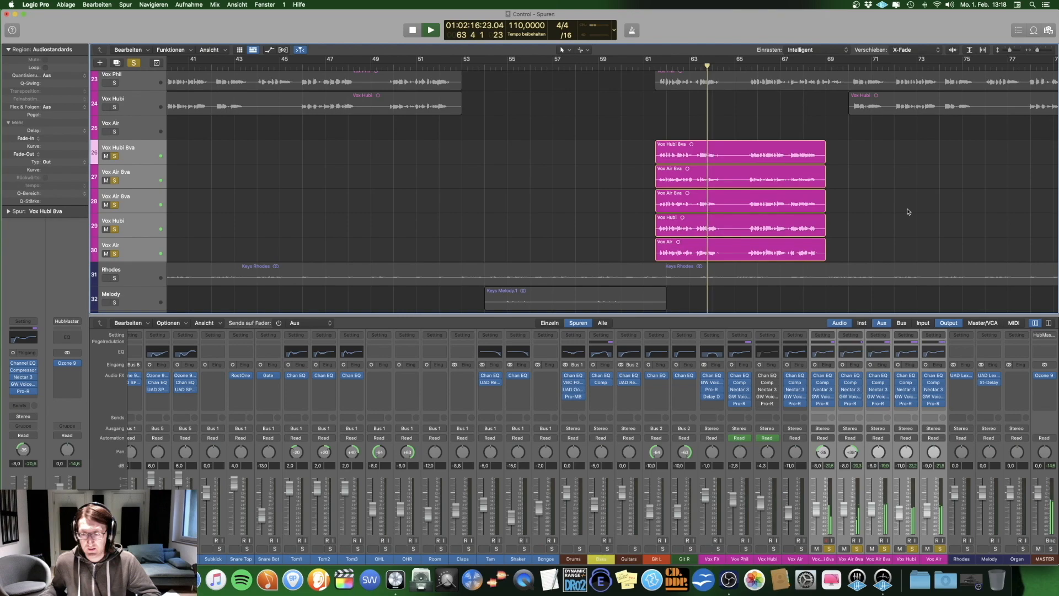
pyautogui.press('space')
pyautogui.click(824, 397)
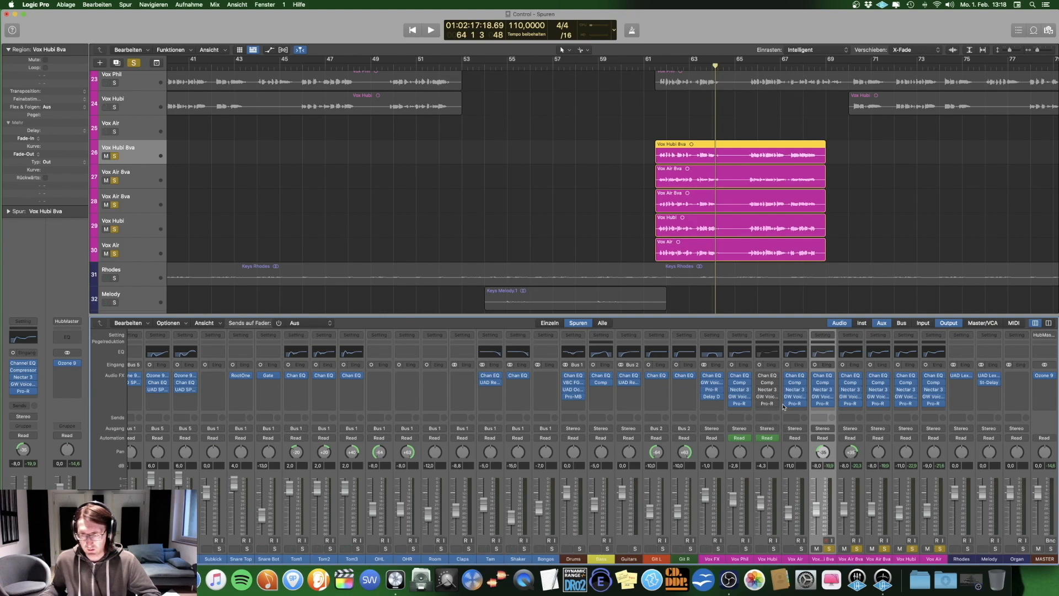
pyautogui.click(824, 398)
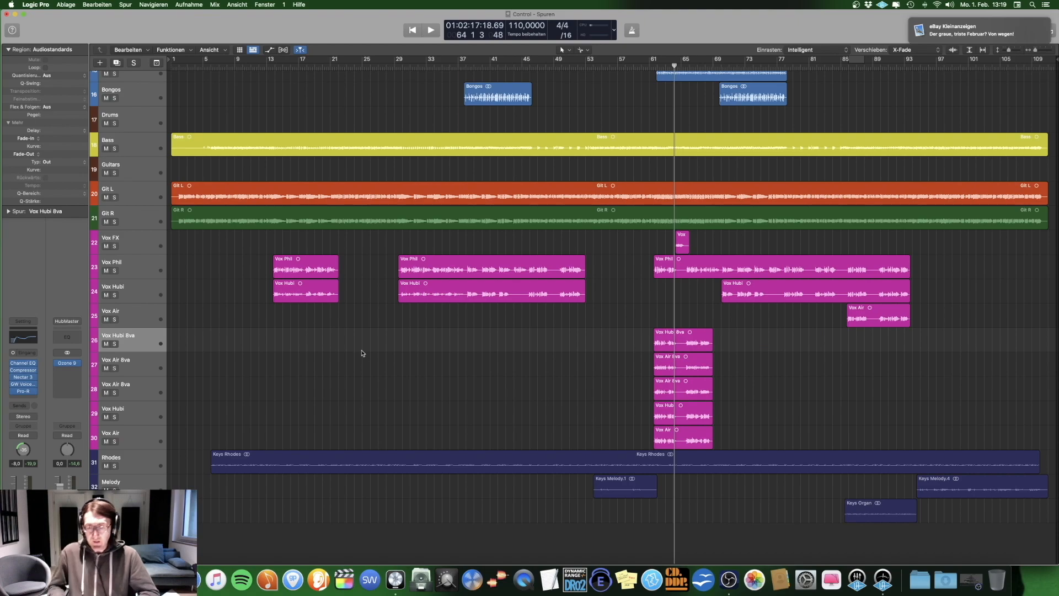
# Step: Show the whole arrangement with the mixer and play the full mix without any solo
pyautogui.press('super+Up')
pyautogui.press('super+Up')
pyautogui.press('super+Up')
pyautogui.press('super+Up')
pyautogui.press('super+Up')
pyautogui.press('super+Up')
pyautogui.press('super+Up')
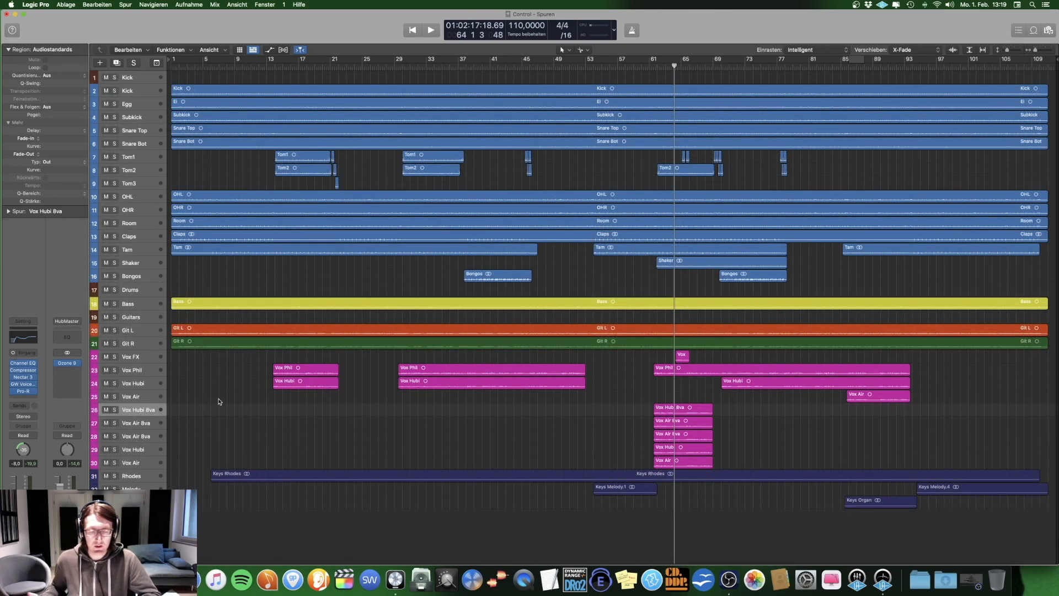
pyautogui.press('x')
pyautogui.press('space')
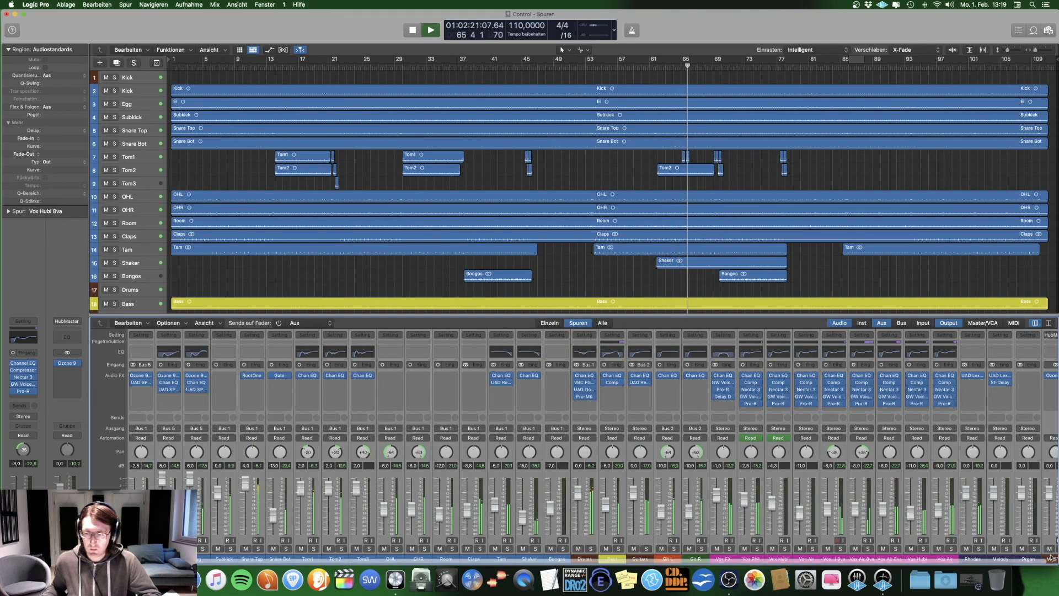
pyautogui.hscroll(2, 1051, 560)
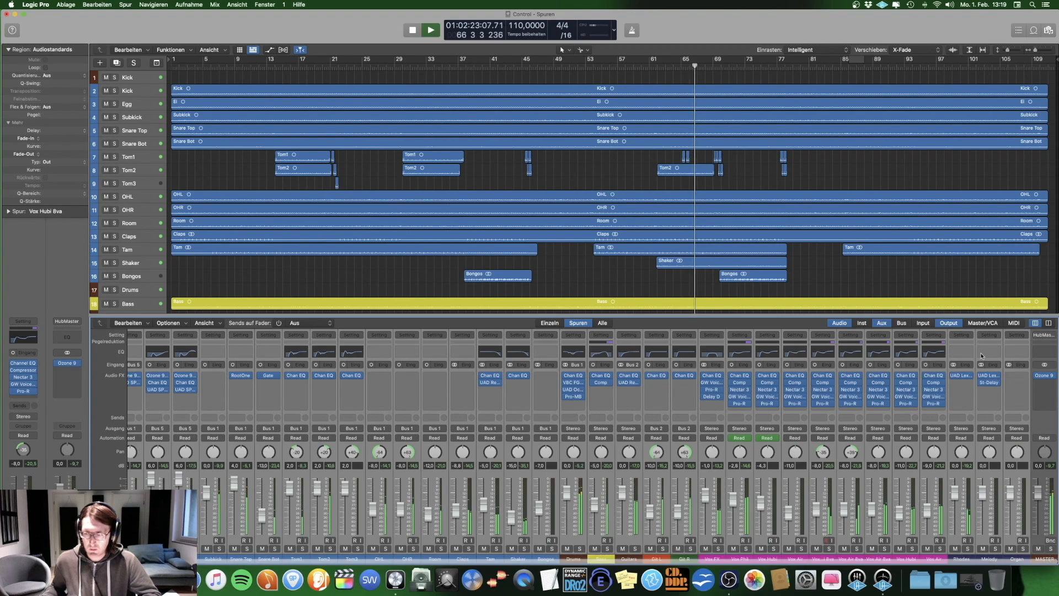
# Step: Compare the playing full mix with the effect plug-ins of all channels except MASTER bypassed and enabled, leaving them enabled
pyautogui.click(850, 335)
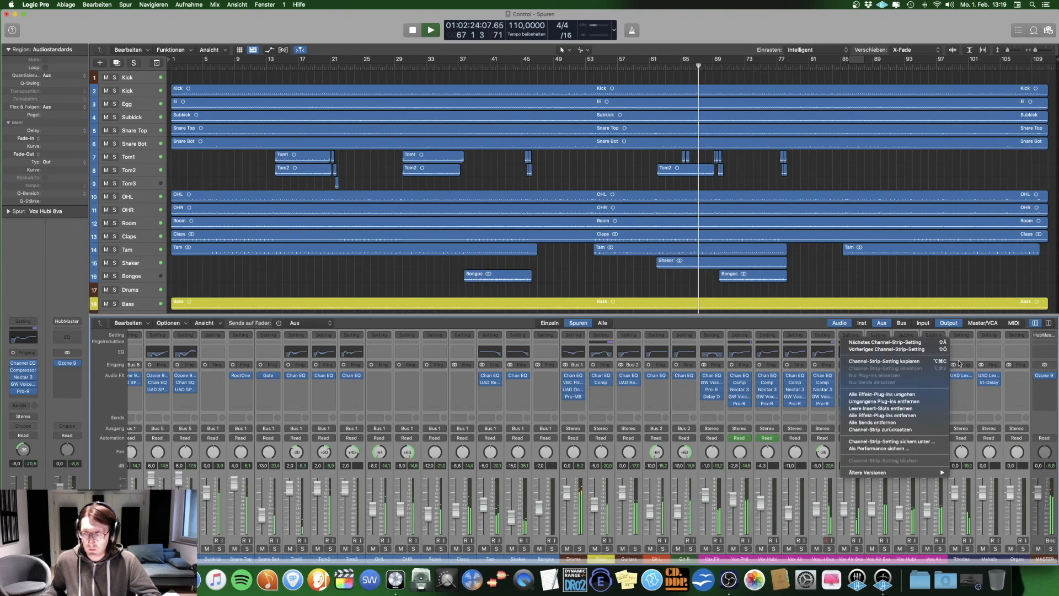
pyautogui.click(899, 394)
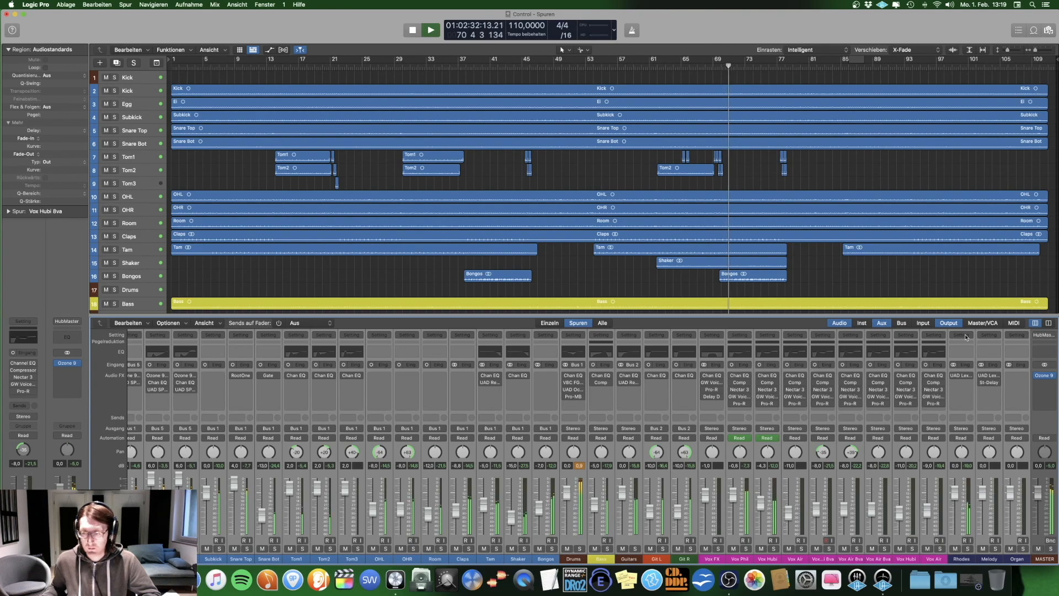
pyautogui.click(967, 337)
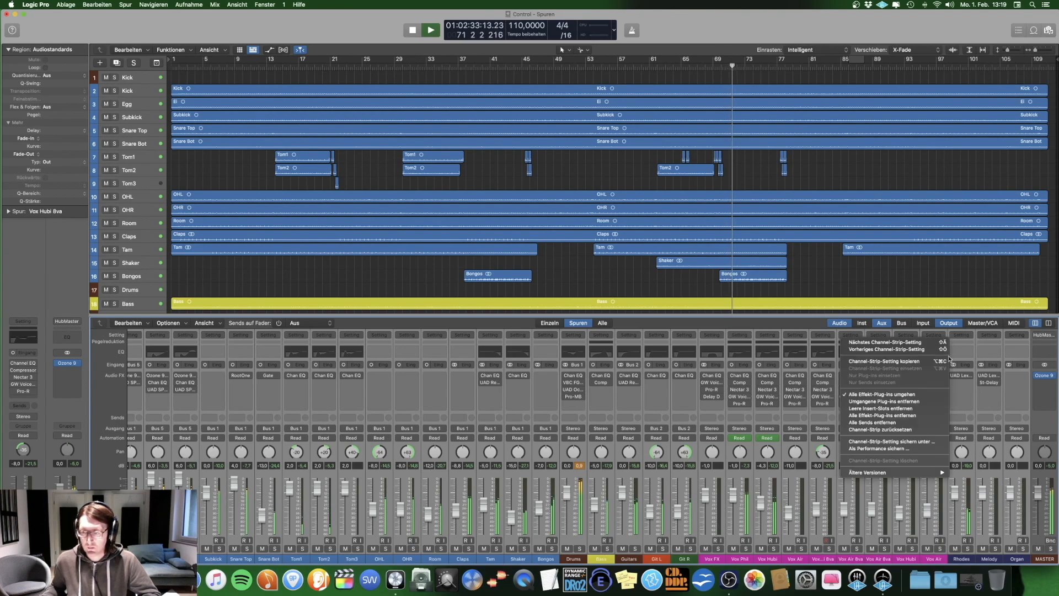
pyautogui.click(897, 394)
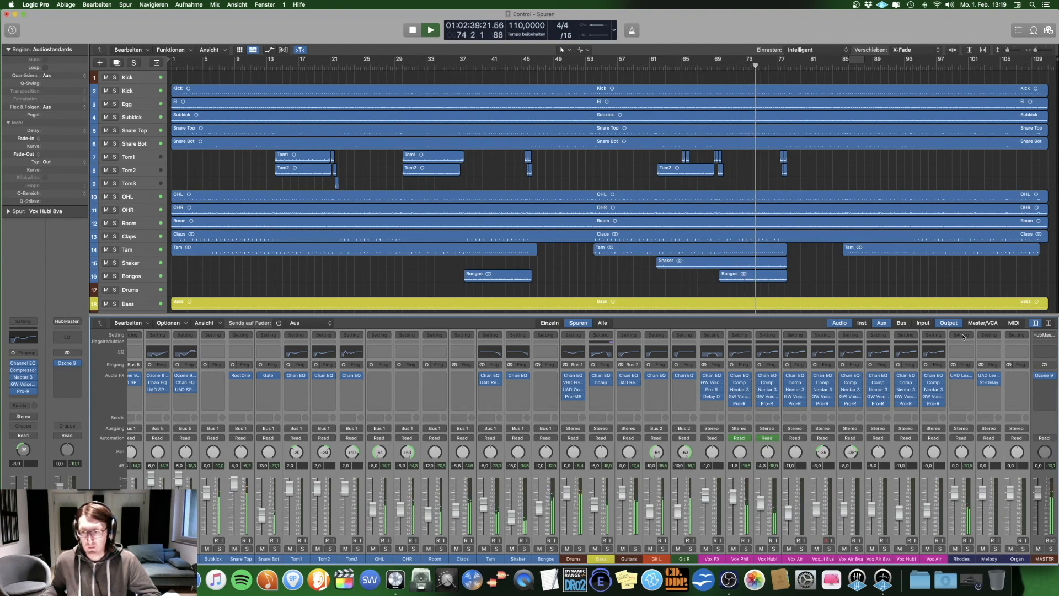
pyautogui.click(963, 336)
pyautogui.click(931, 393)
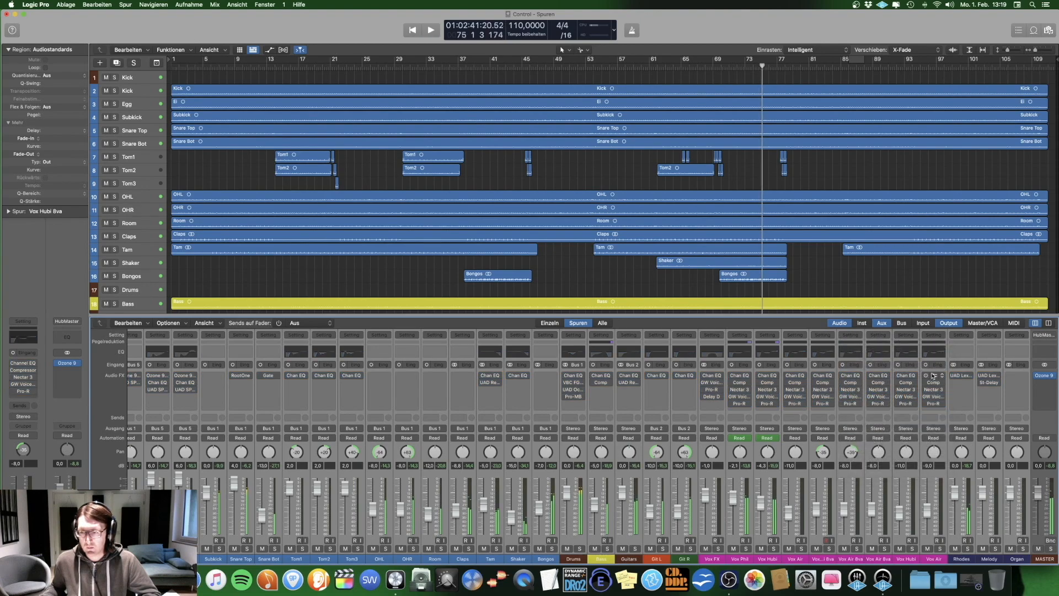
pyautogui.click(960, 336)
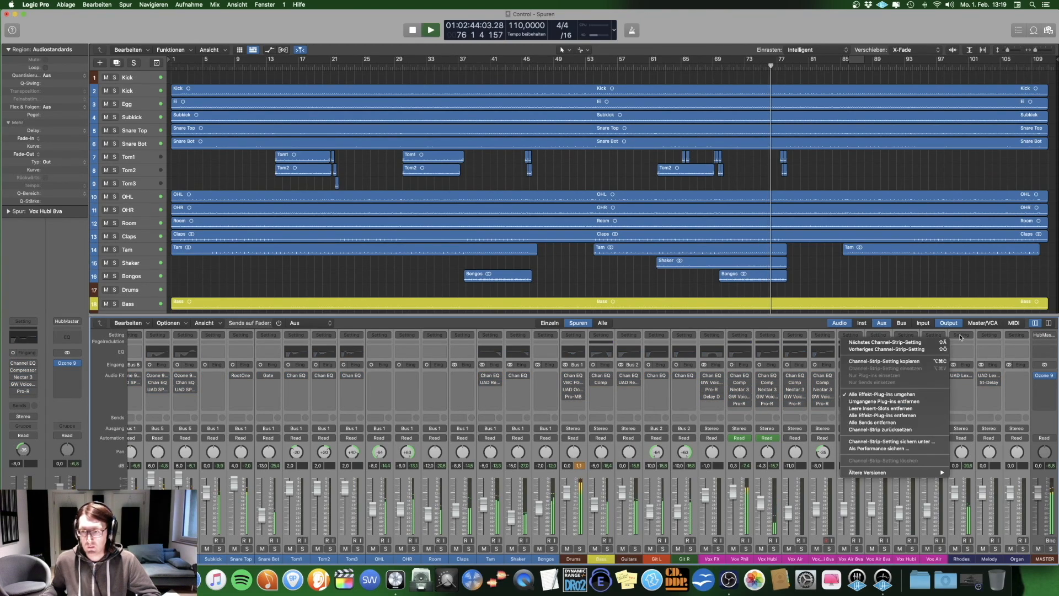
pyautogui.click(898, 395)
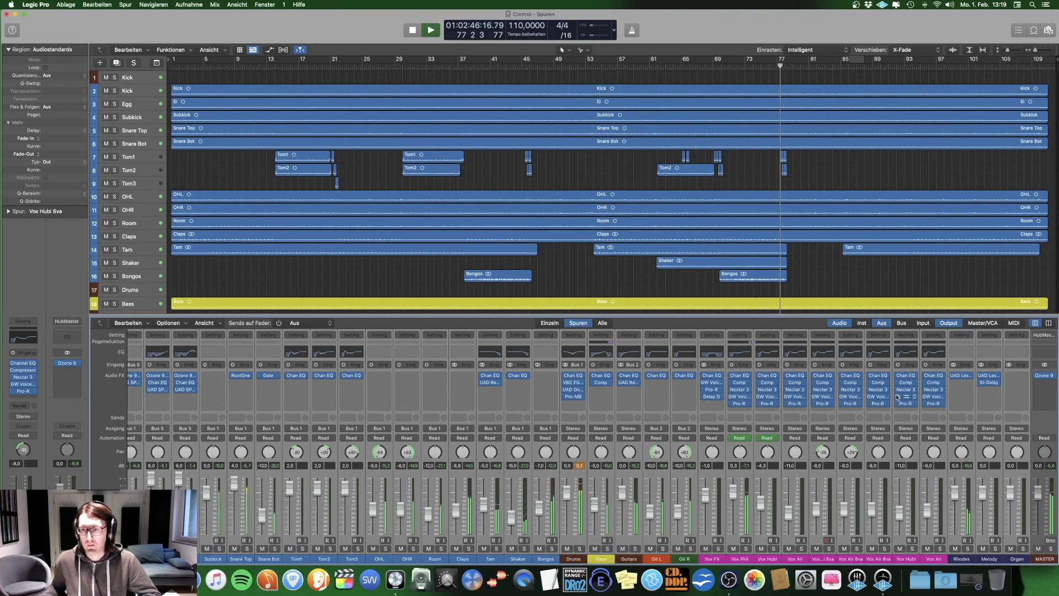
# Step: Select the MASTER channel, examine the Equalizer 2 and Dynamics modules in its Ozone 9 plug-in, and start playback with Equalizer 2 displayed
pyautogui.click(1047, 398)
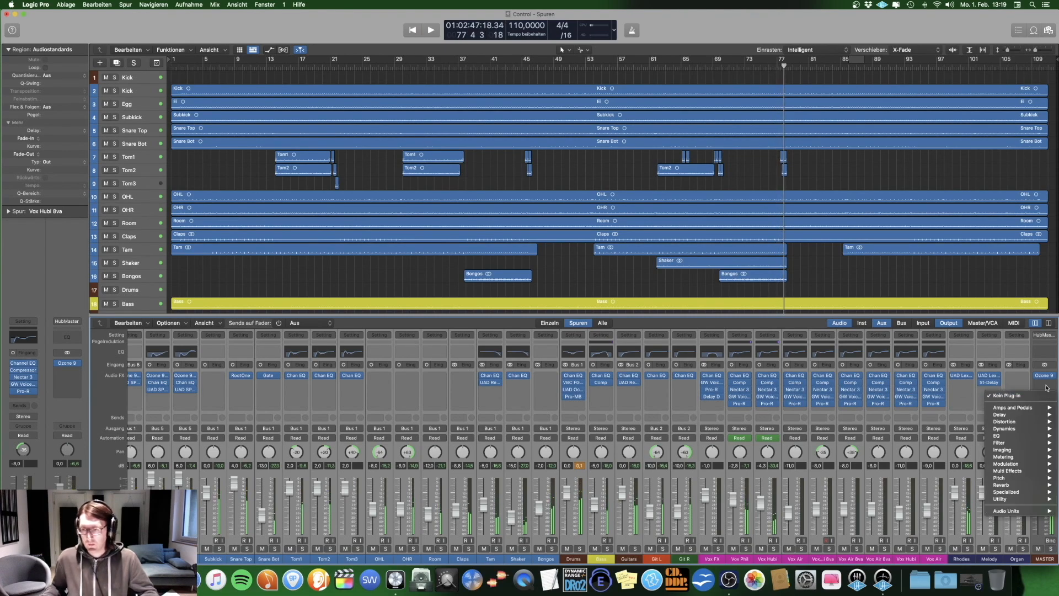
pyautogui.click(1020, 559)
pyautogui.click(1040, 559)
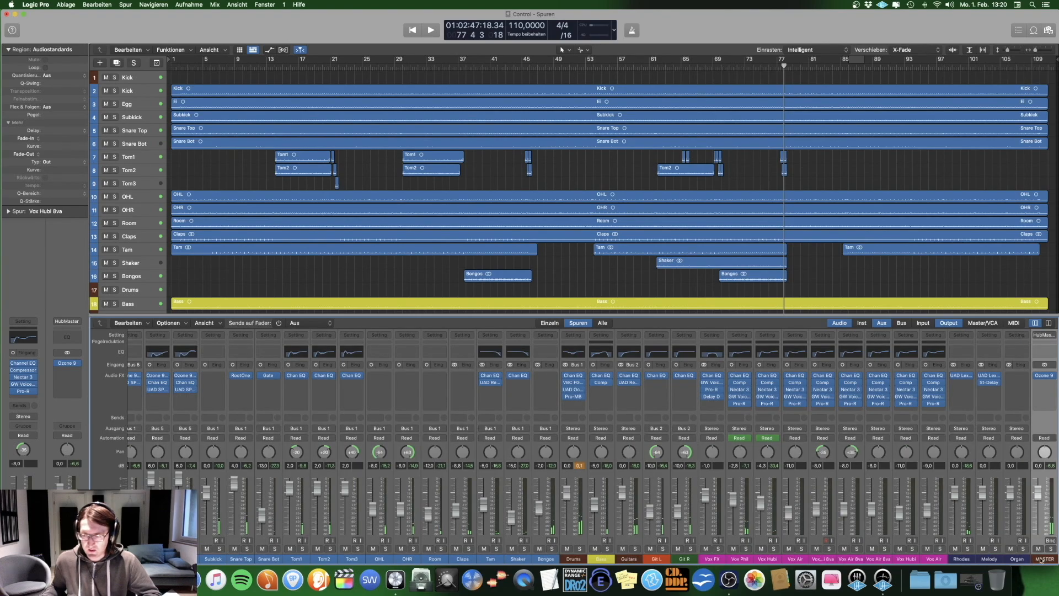
pyautogui.hscroll(2, 1005, 391)
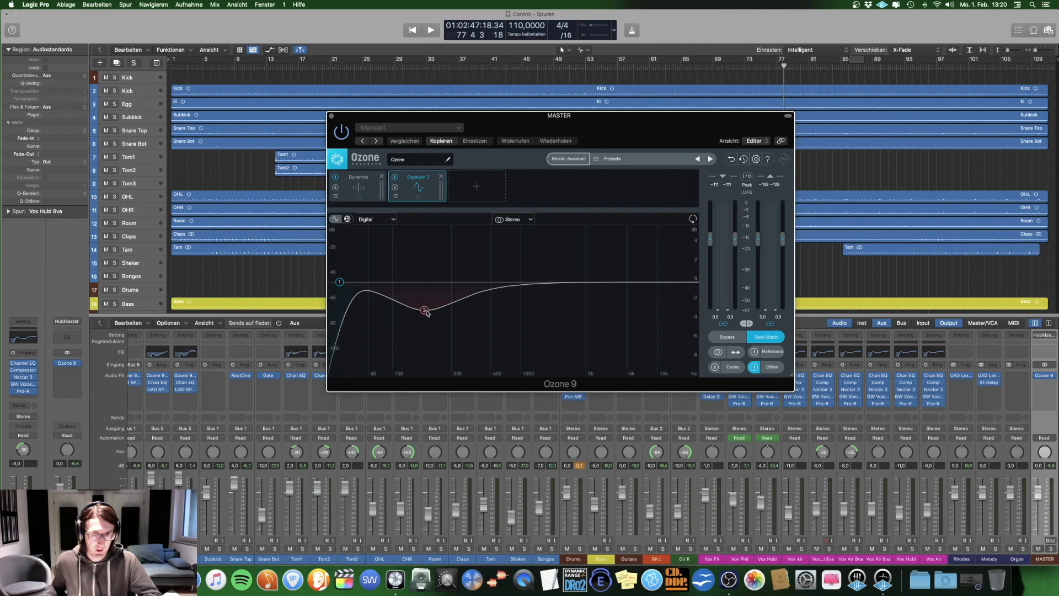
pyautogui.moveTo(423, 314)
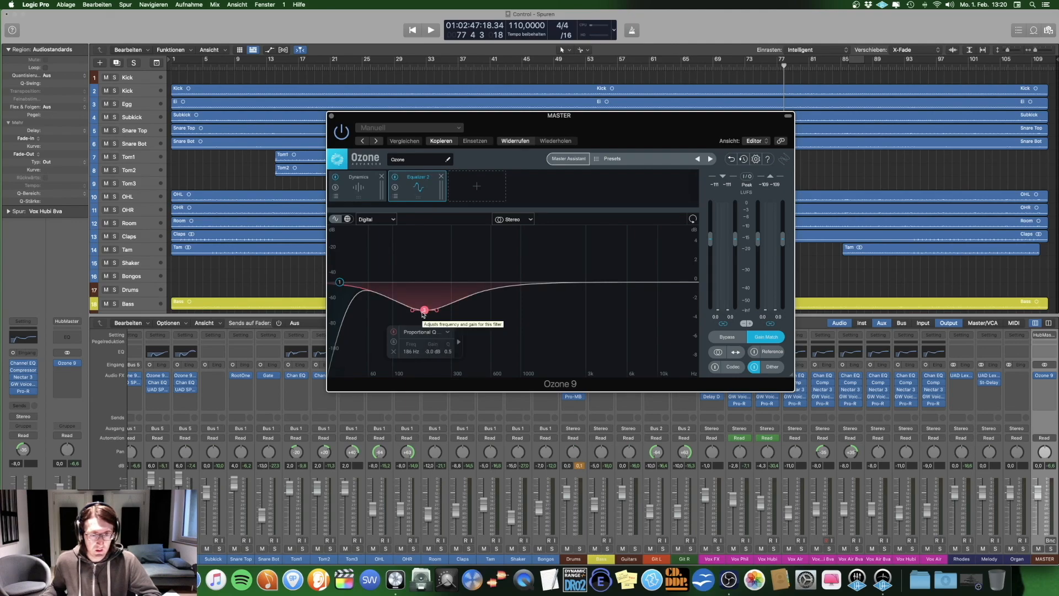
pyautogui.click(361, 186)
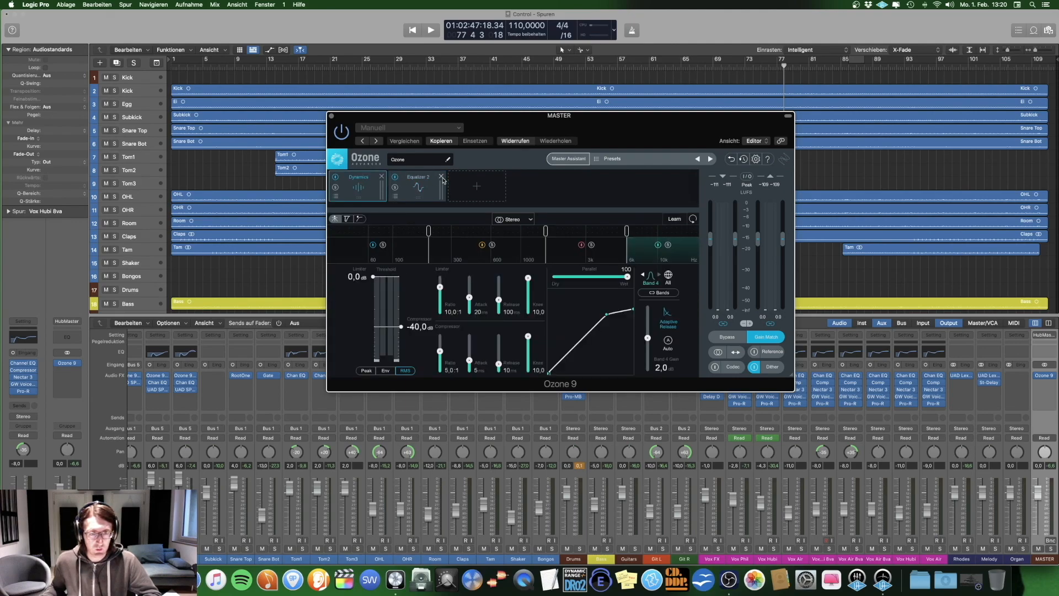
pyautogui.click(430, 190)
pyautogui.press('space')
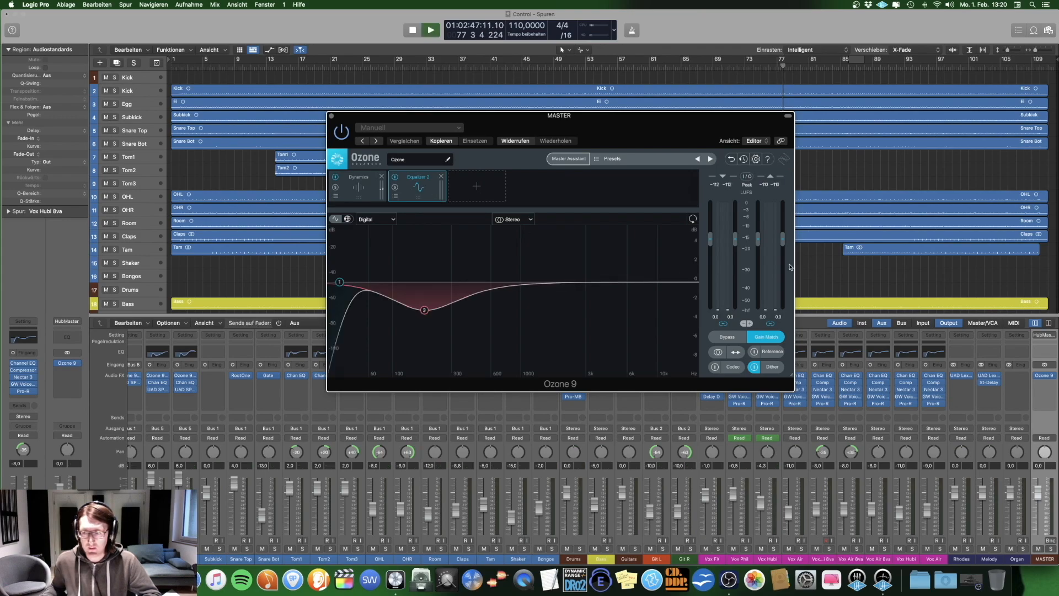
# Step: Compare the playing master with Ozone 9's Equalizer 2 module bypassed and enabled, leaving it enabled
pyautogui.click(395, 177)
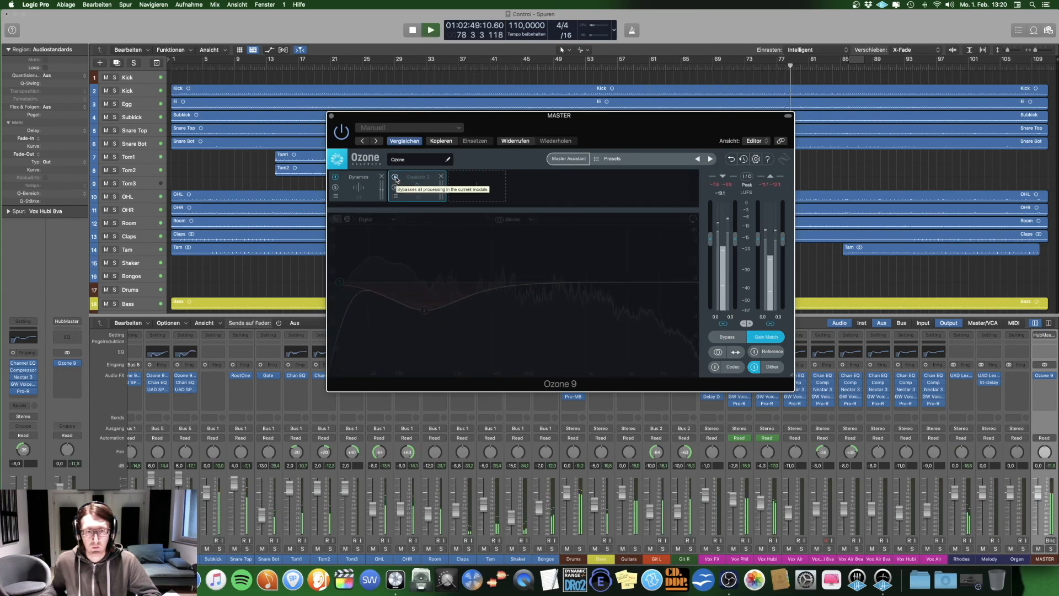
pyautogui.click(395, 178)
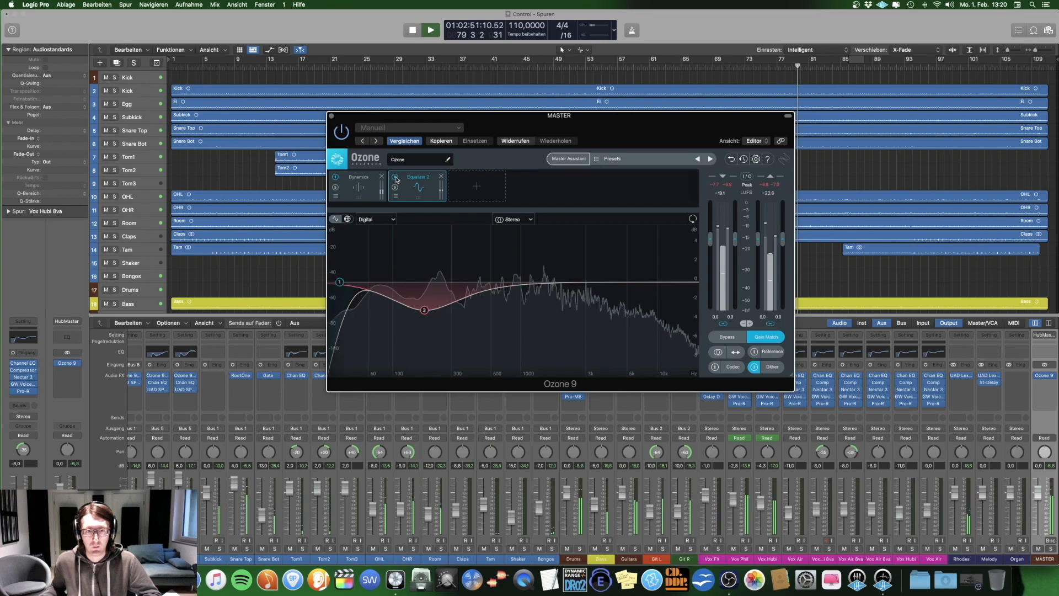
pyautogui.click(395, 178)
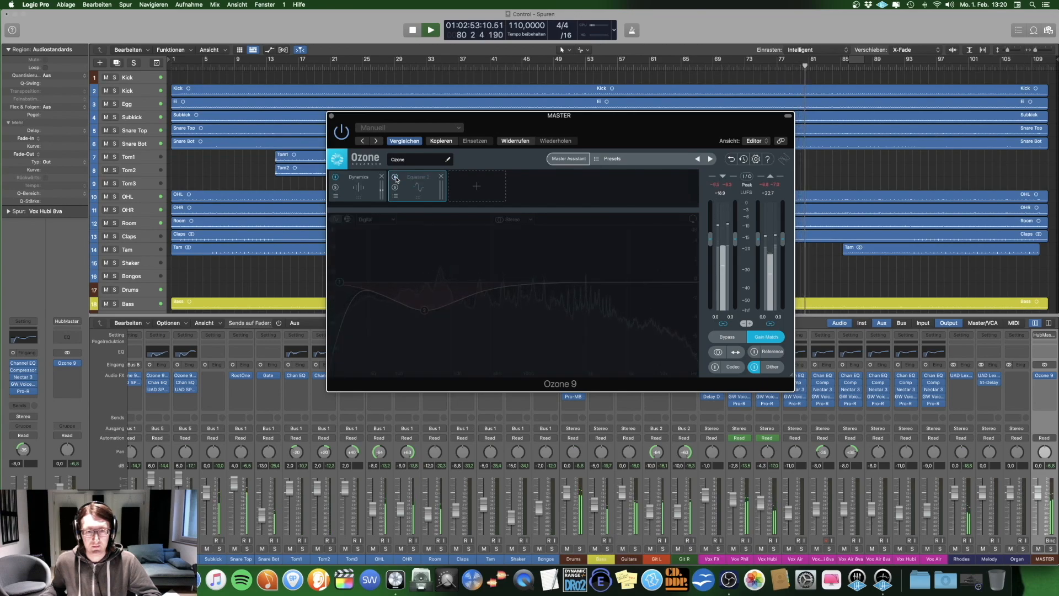
pyautogui.click(395, 178)
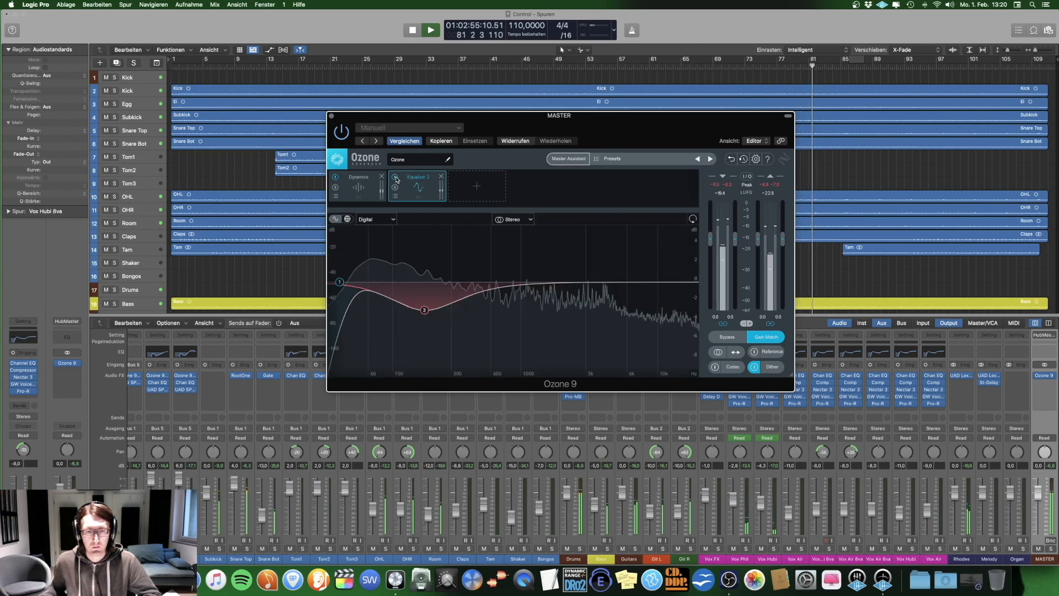
# Step: Examine the limiter, compressor and gain settings of all four bands in Ozone 9's Dynamics module with playback stopped, ending on Band 1
pyautogui.click(369, 186)
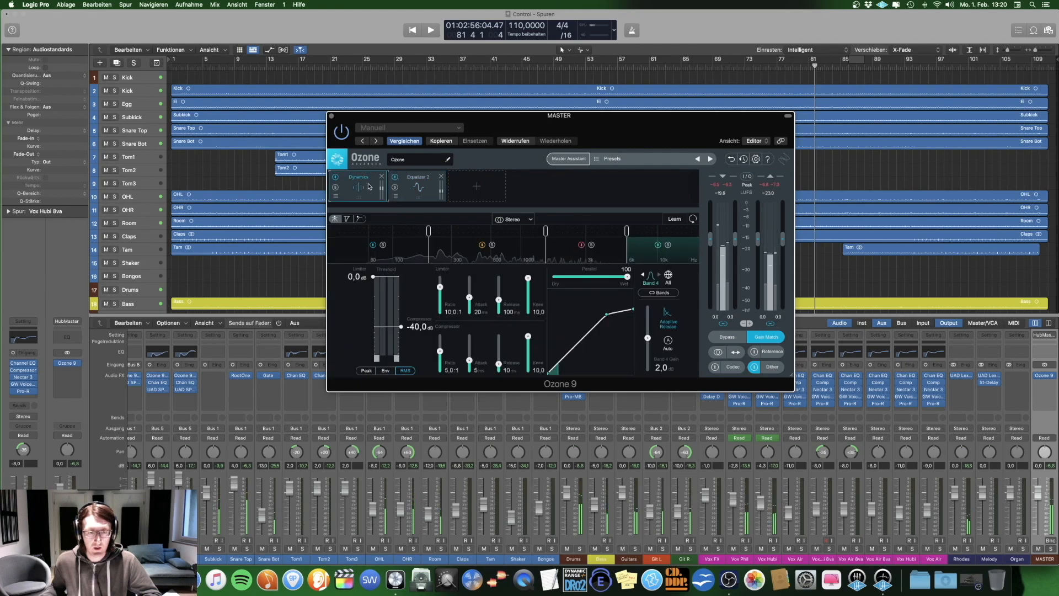
pyautogui.click(402, 249)
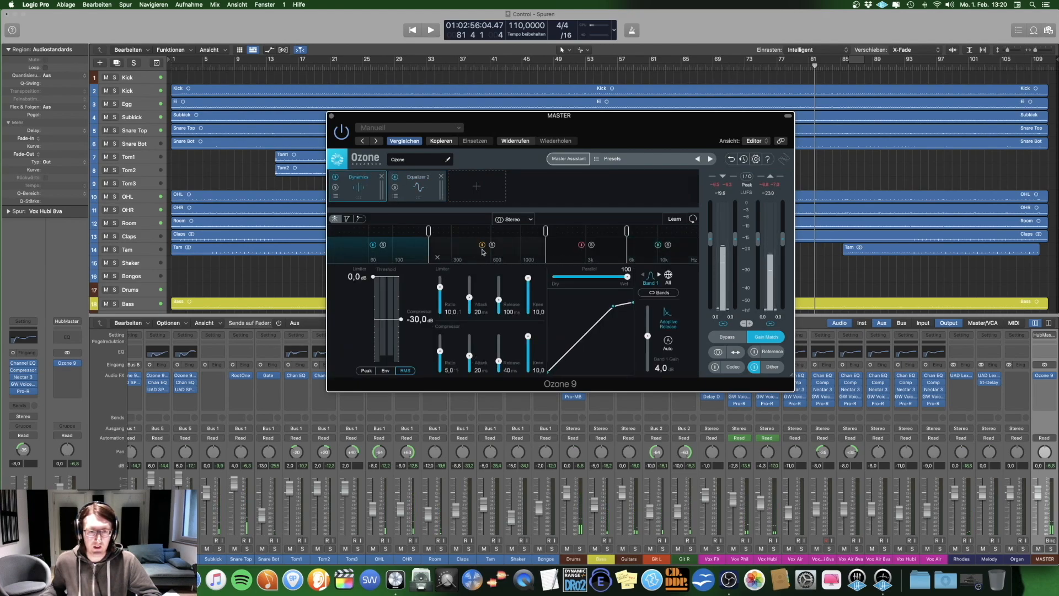
pyautogui.click(465, 250)
pyautogui.click(565, 249)
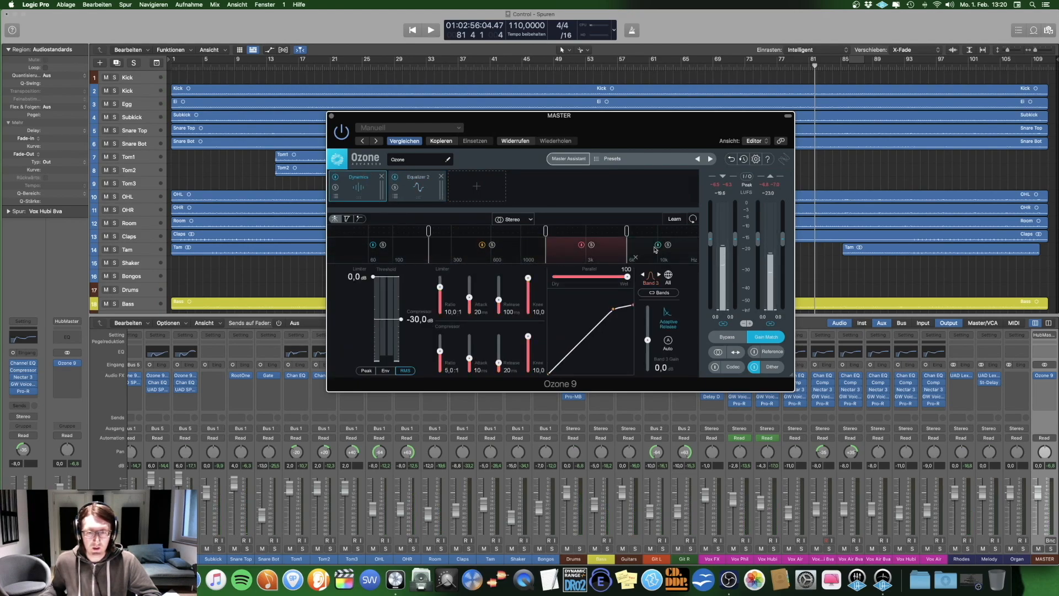
pyautogui.click(407, 243)
pyautogui.click(497, 251)
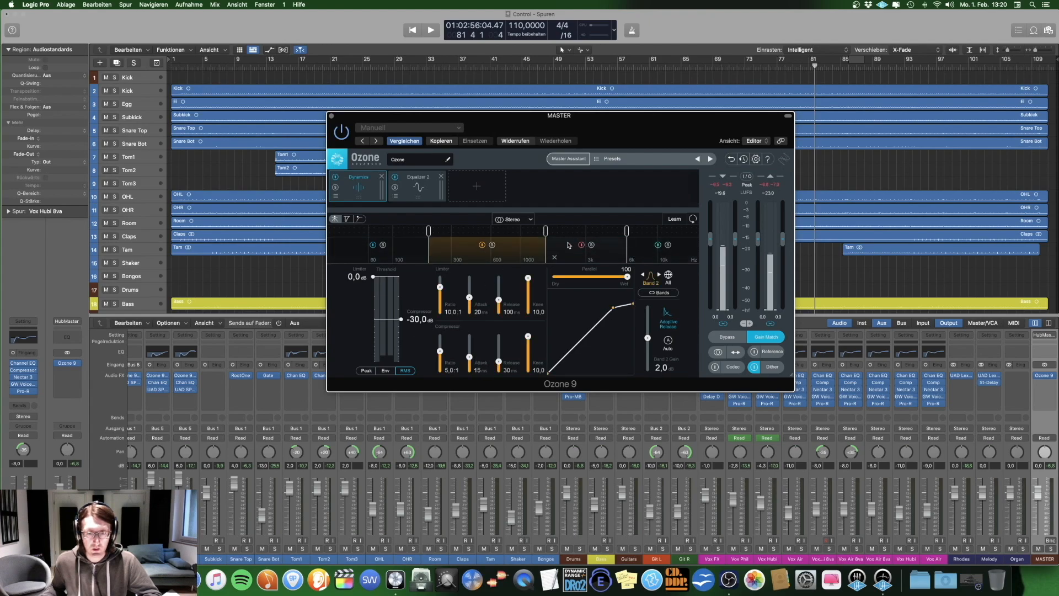
pyautogui.click(569, 246)
pyautogui.click(649, 245)
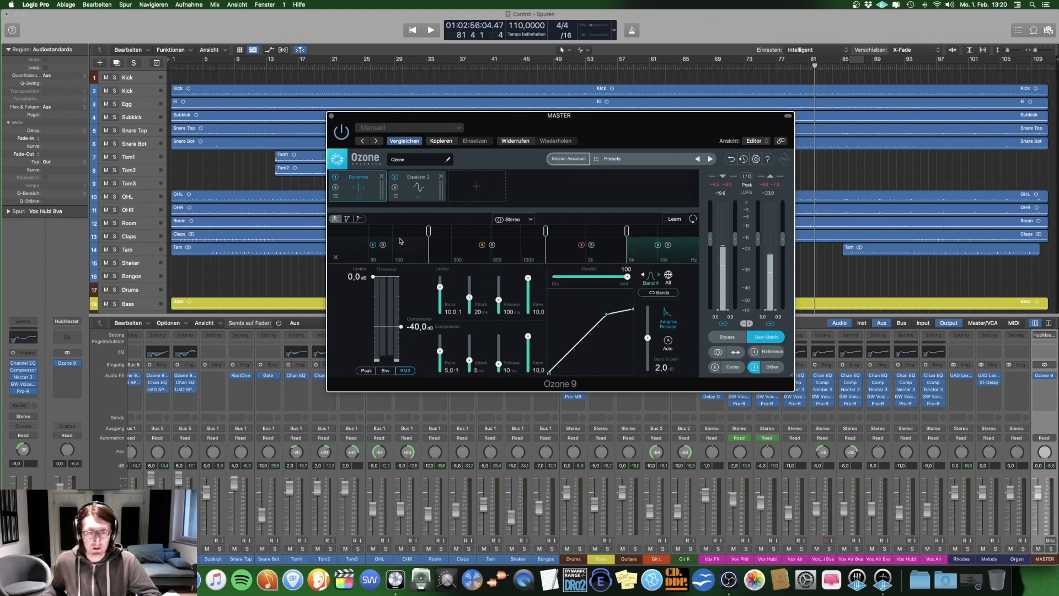
pyautogui.click(486, 251)
pyautogui.click(567, 245)
pyautogui.click(642, 244)
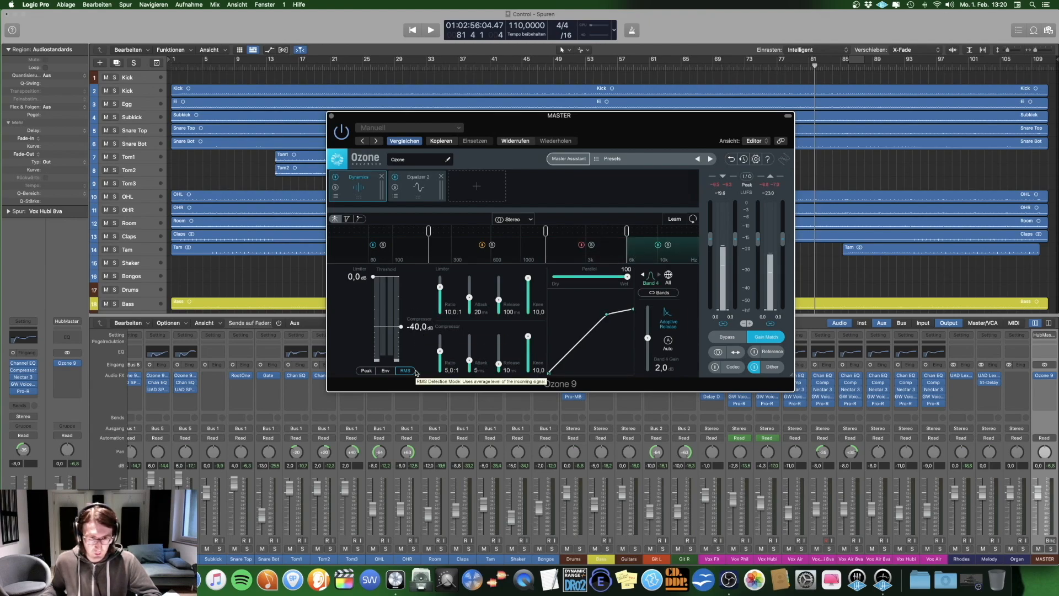
pyautogui.click(415, 247)
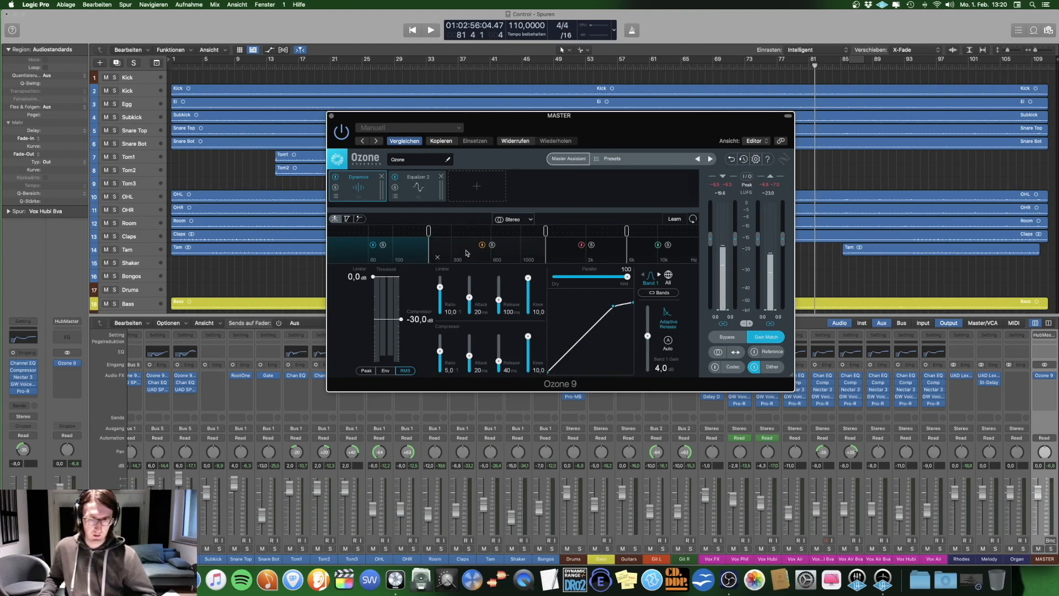
# Step: Play the song and compare the master with all Ozone 9 processing bypassed and active, using Gain Match and leaving it active
pyautogui.press('space')
pyautogui.click(728, 338)
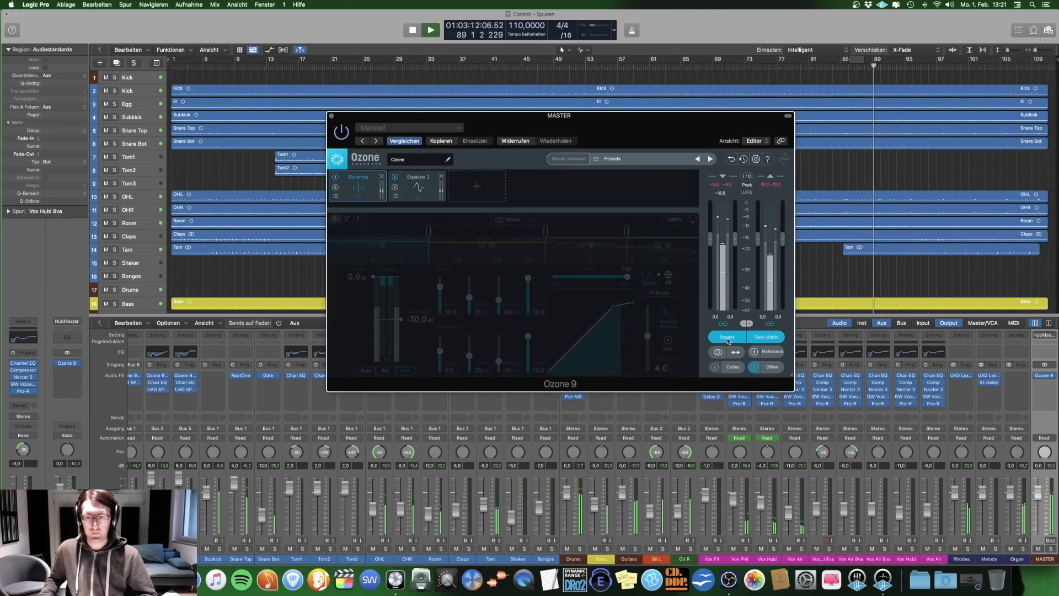
pyautogui.click(728, 338)
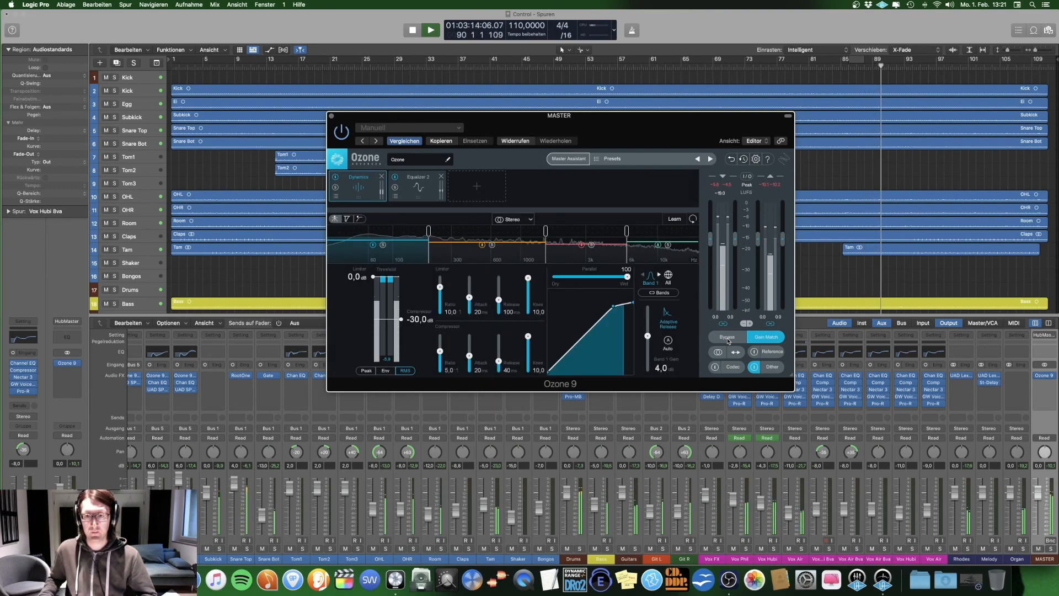
pyautogui.click(728, 338)
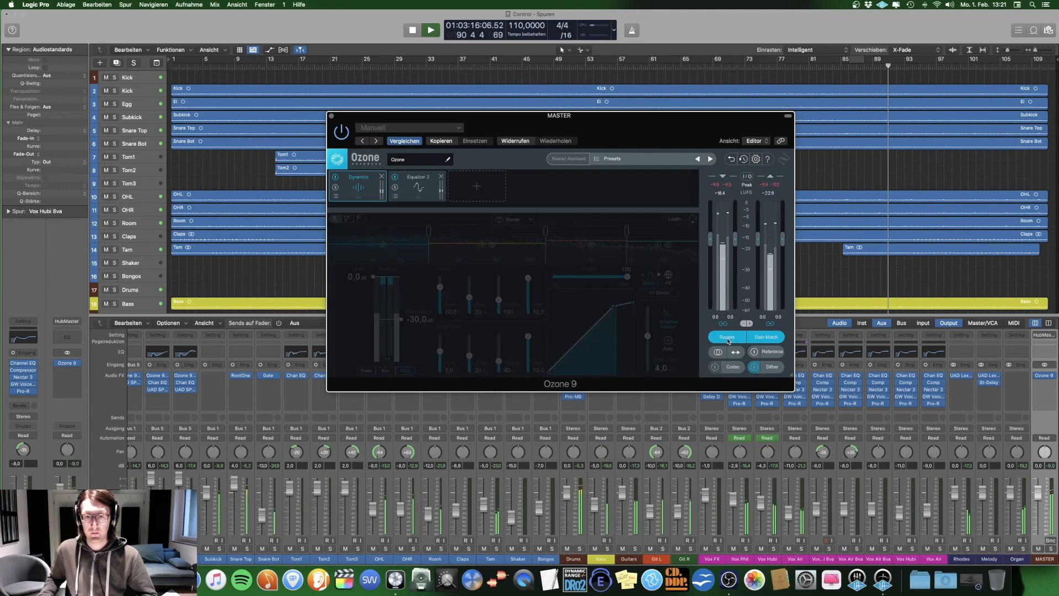
pyautogui.click(727, 338)
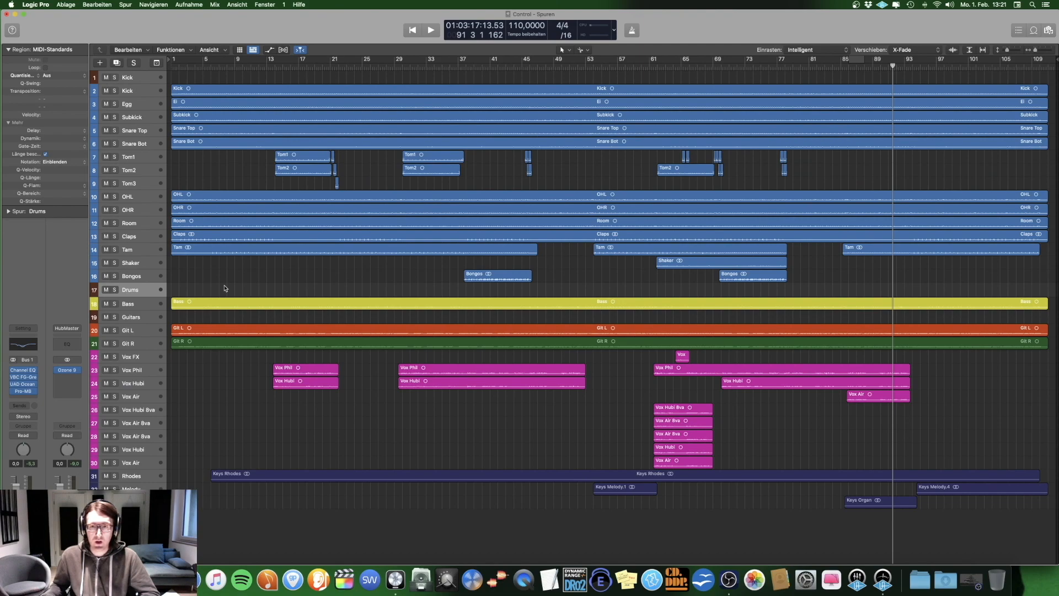
# Step: Compare the finished song with the unprocessed one in the MASTER vs RAW project by alternating between the soloed Control RAW and Control MASTER tracks during playback
pyautogui.click(219, 66)
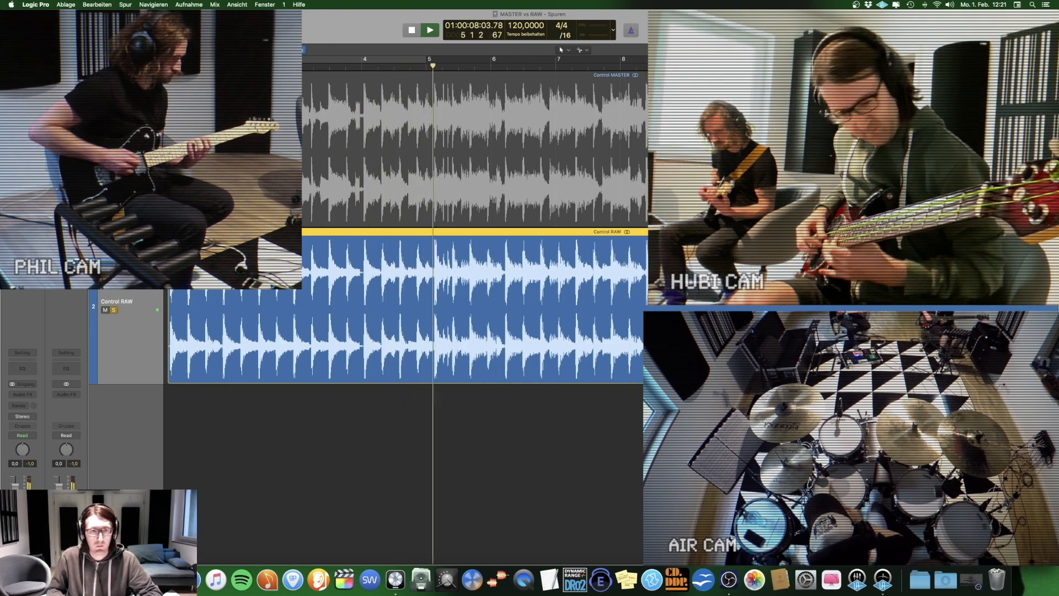
pyautogui.press('Up')
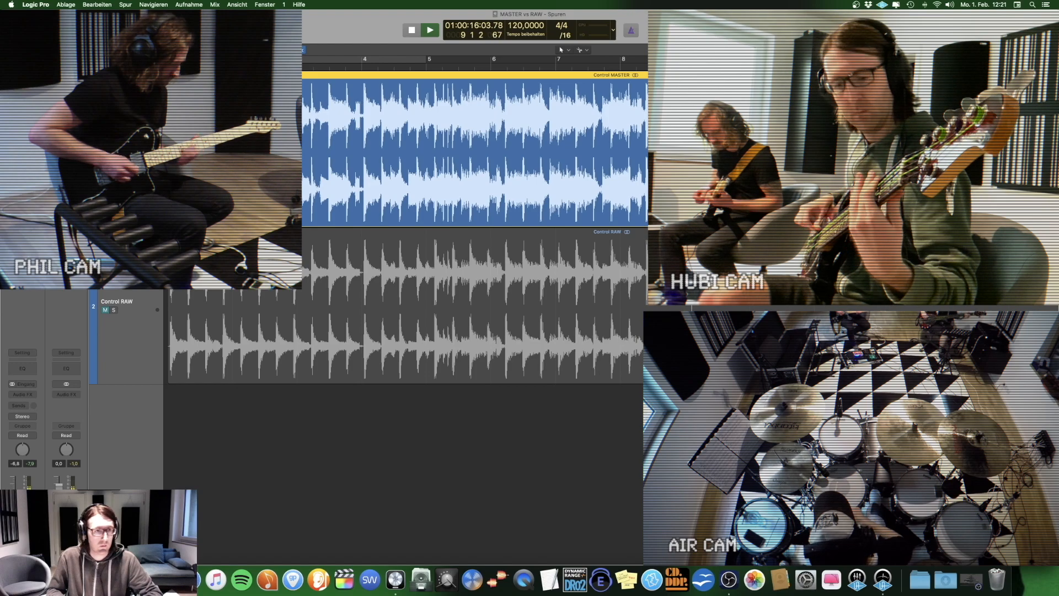
pyautogui.press('Down')
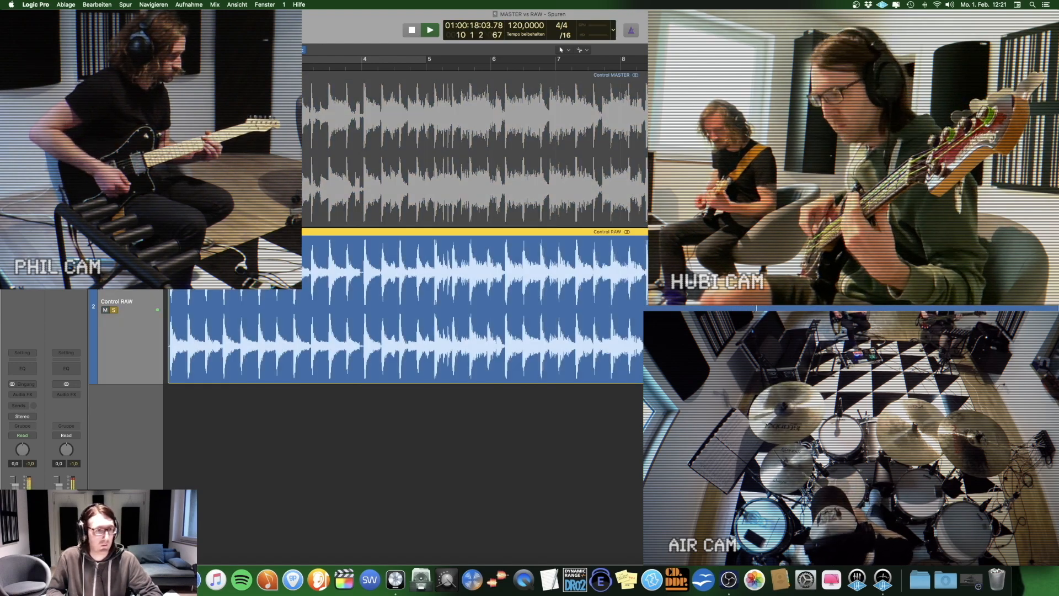
pyautogui.press('super+Left')
pyautogui.press('super+Left')
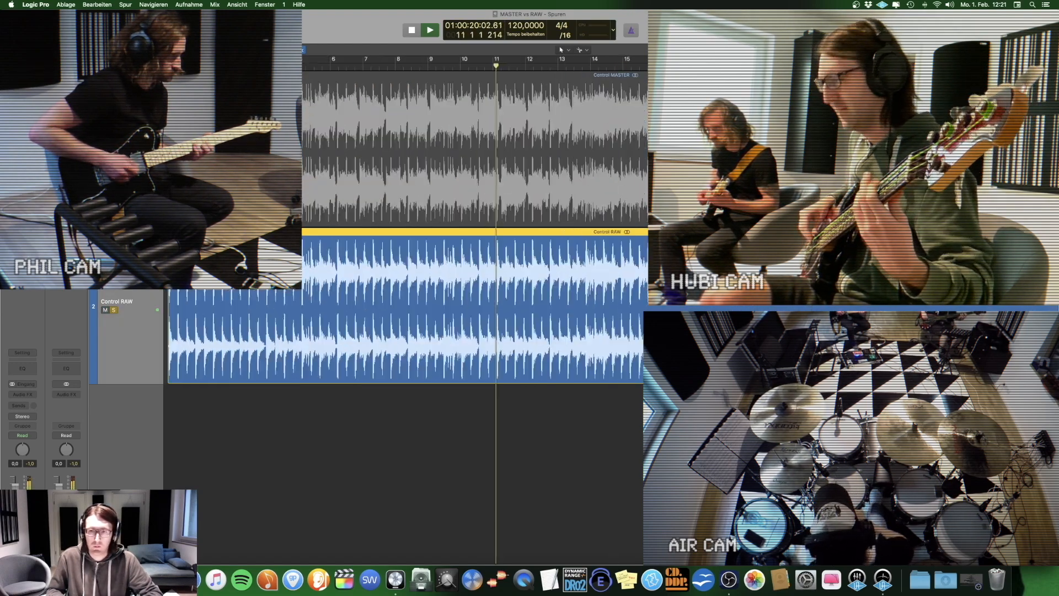
pyautogui.press('super+Up')
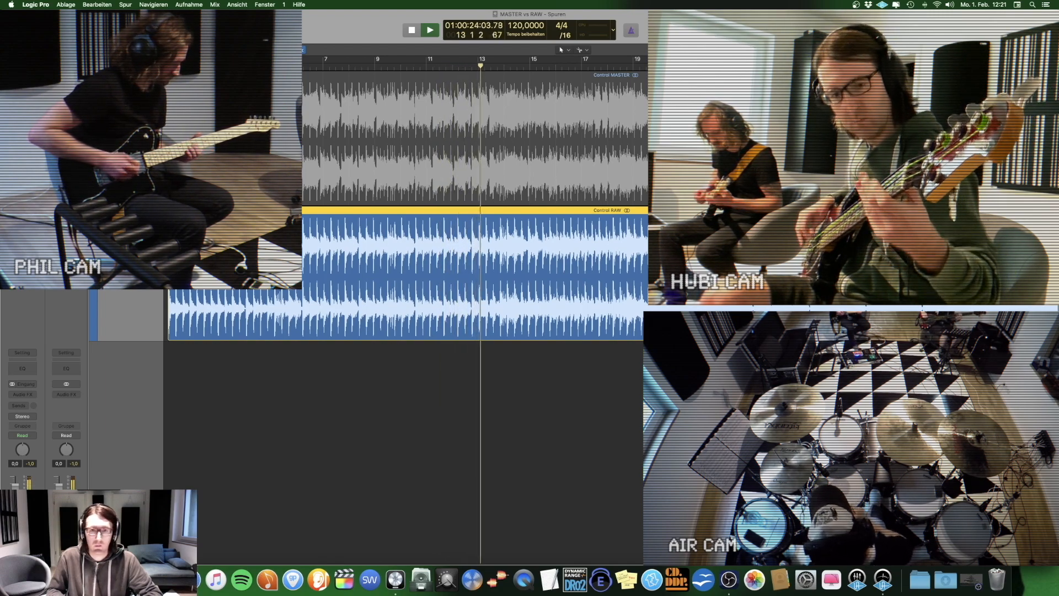
pyautogui.press('Up')
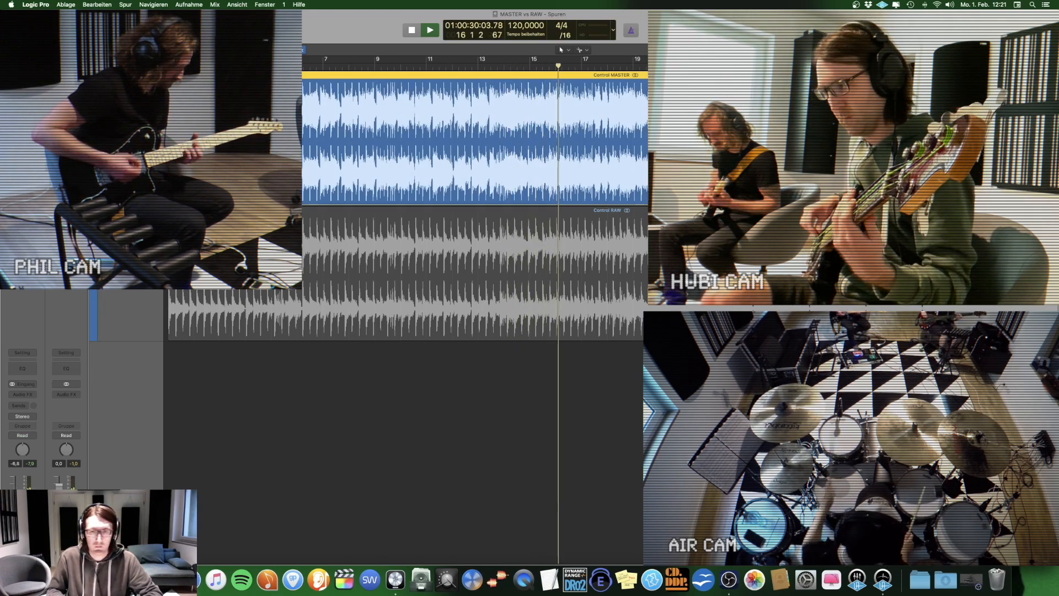
pyautogui.press('Down')
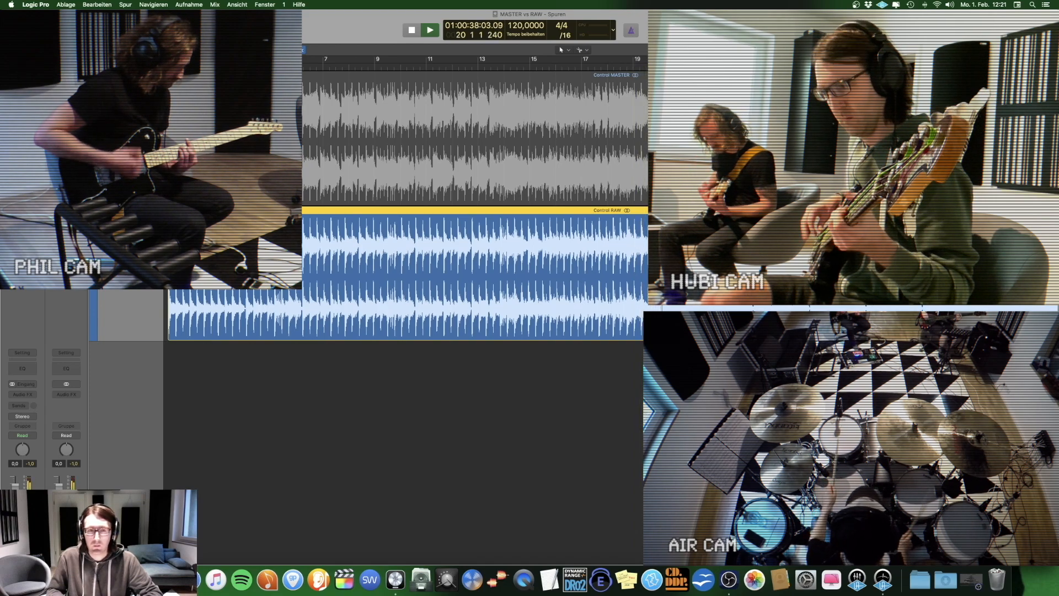
pyautogui.press('Up')
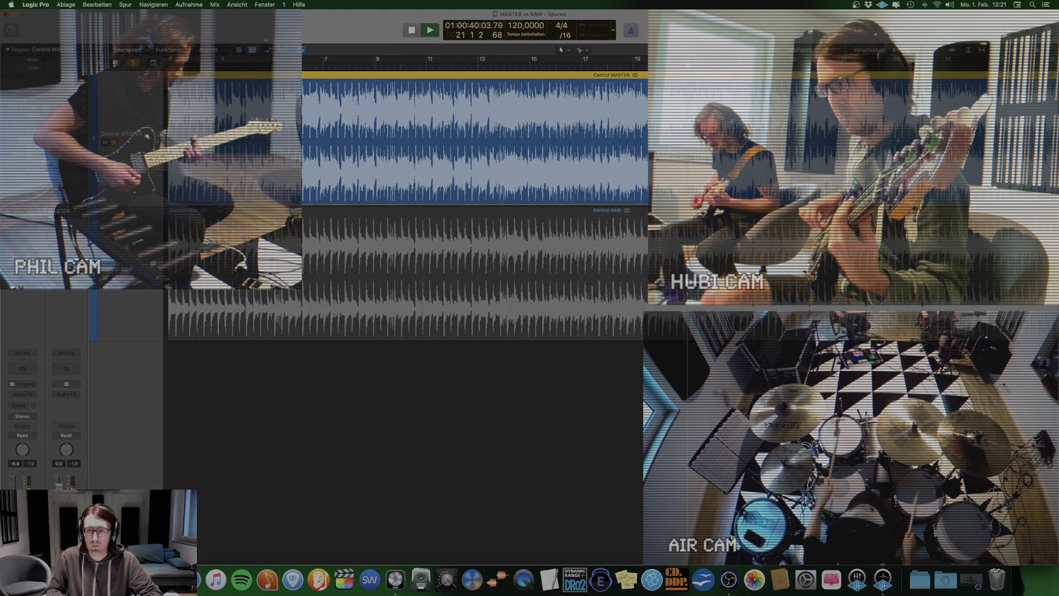